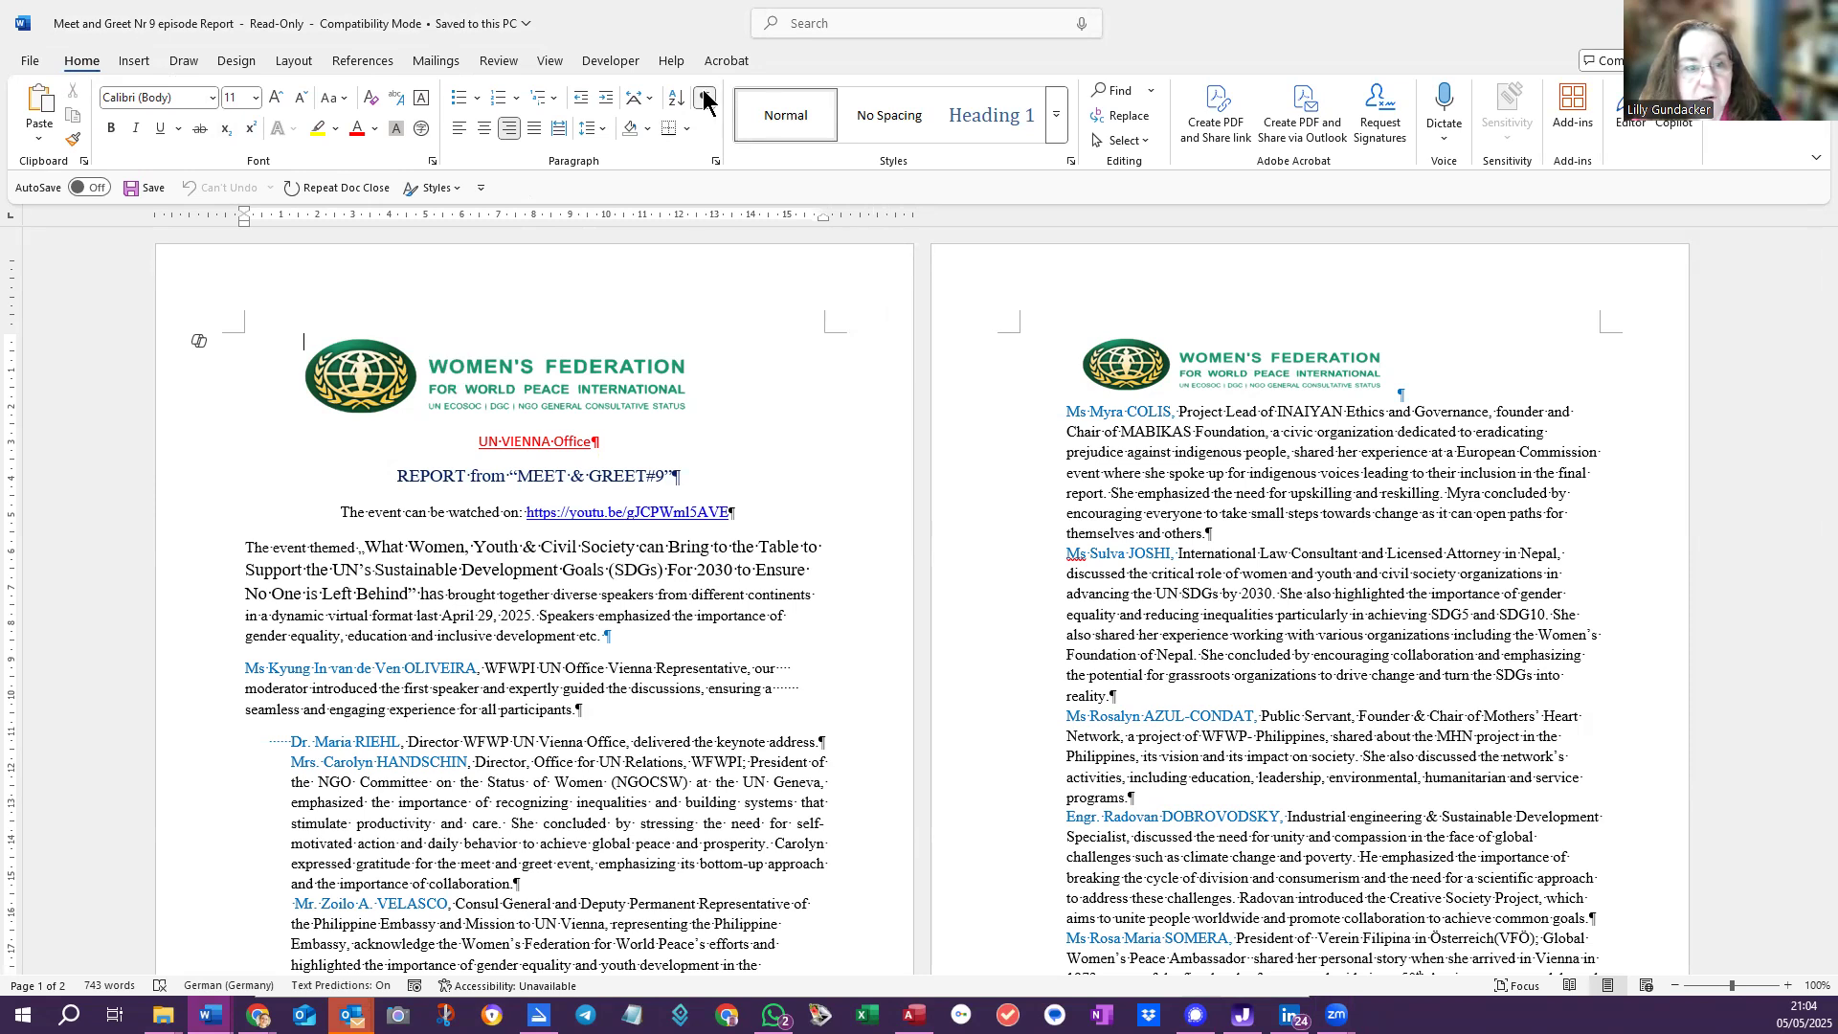
Hide the ruler and turn it back on above the document
left_click(706, 99)
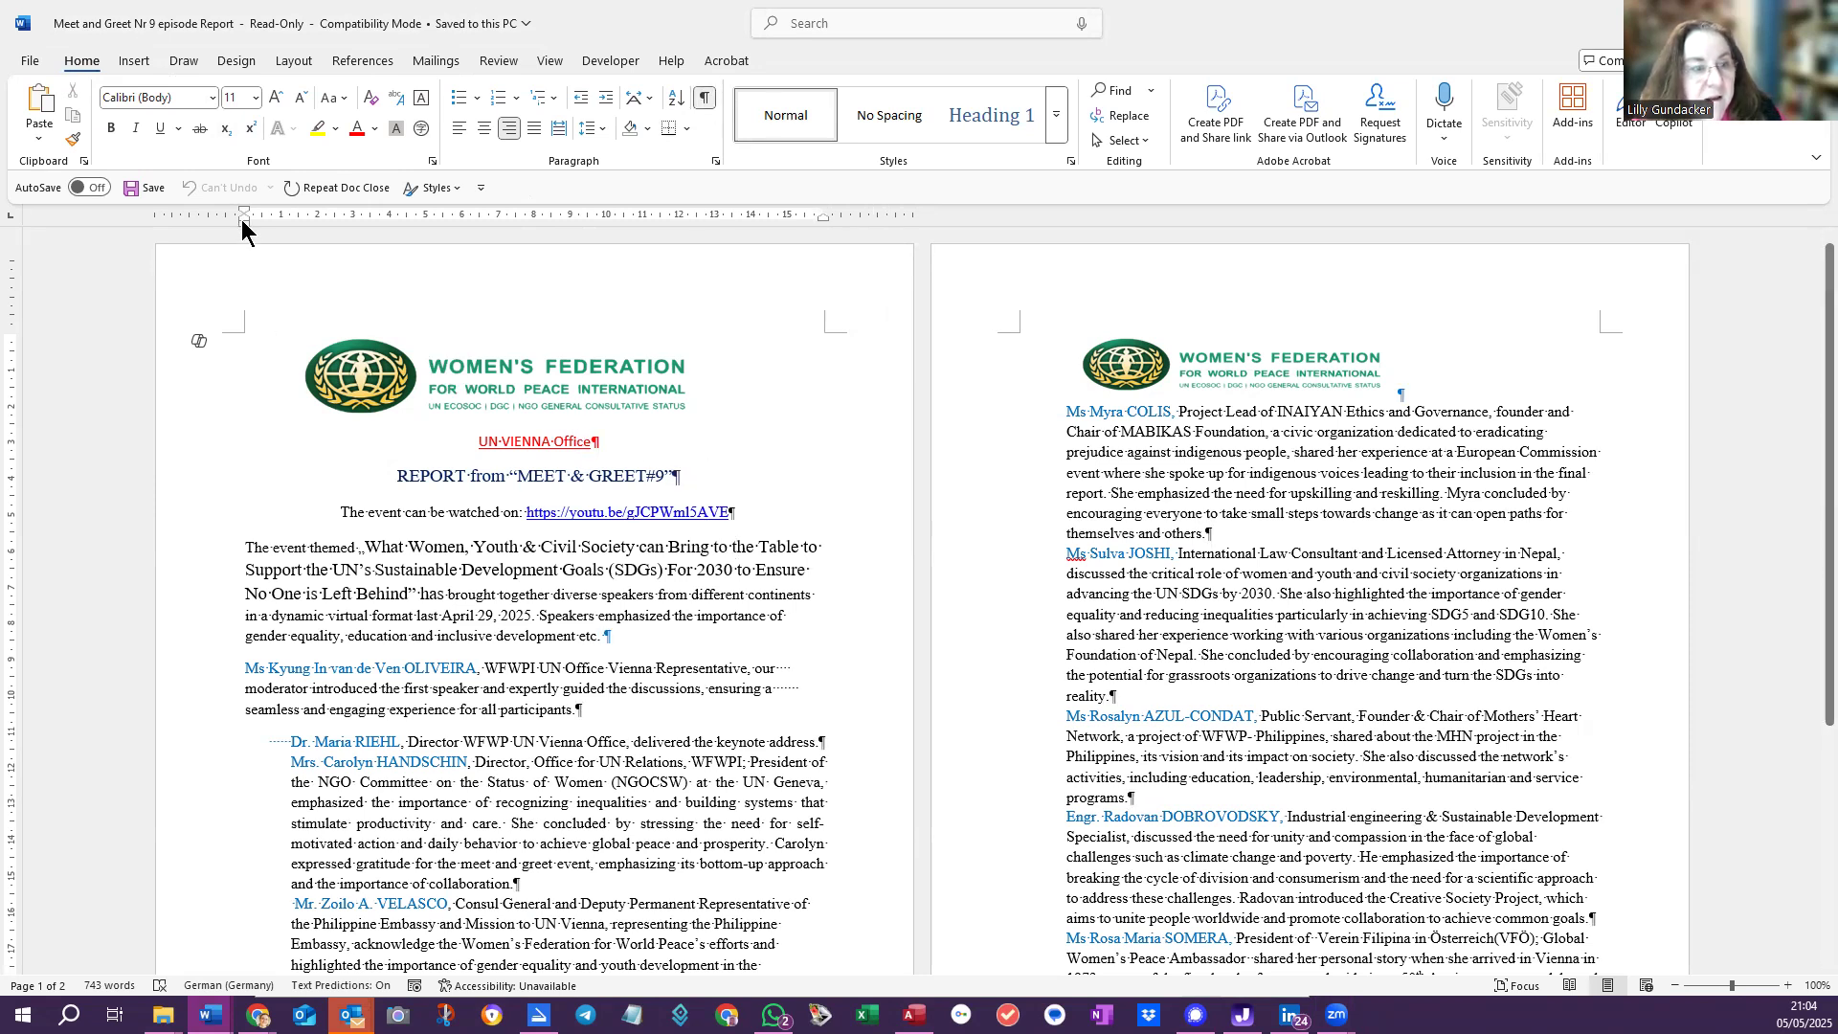
left_click_drag(244, 223, 243, 223)
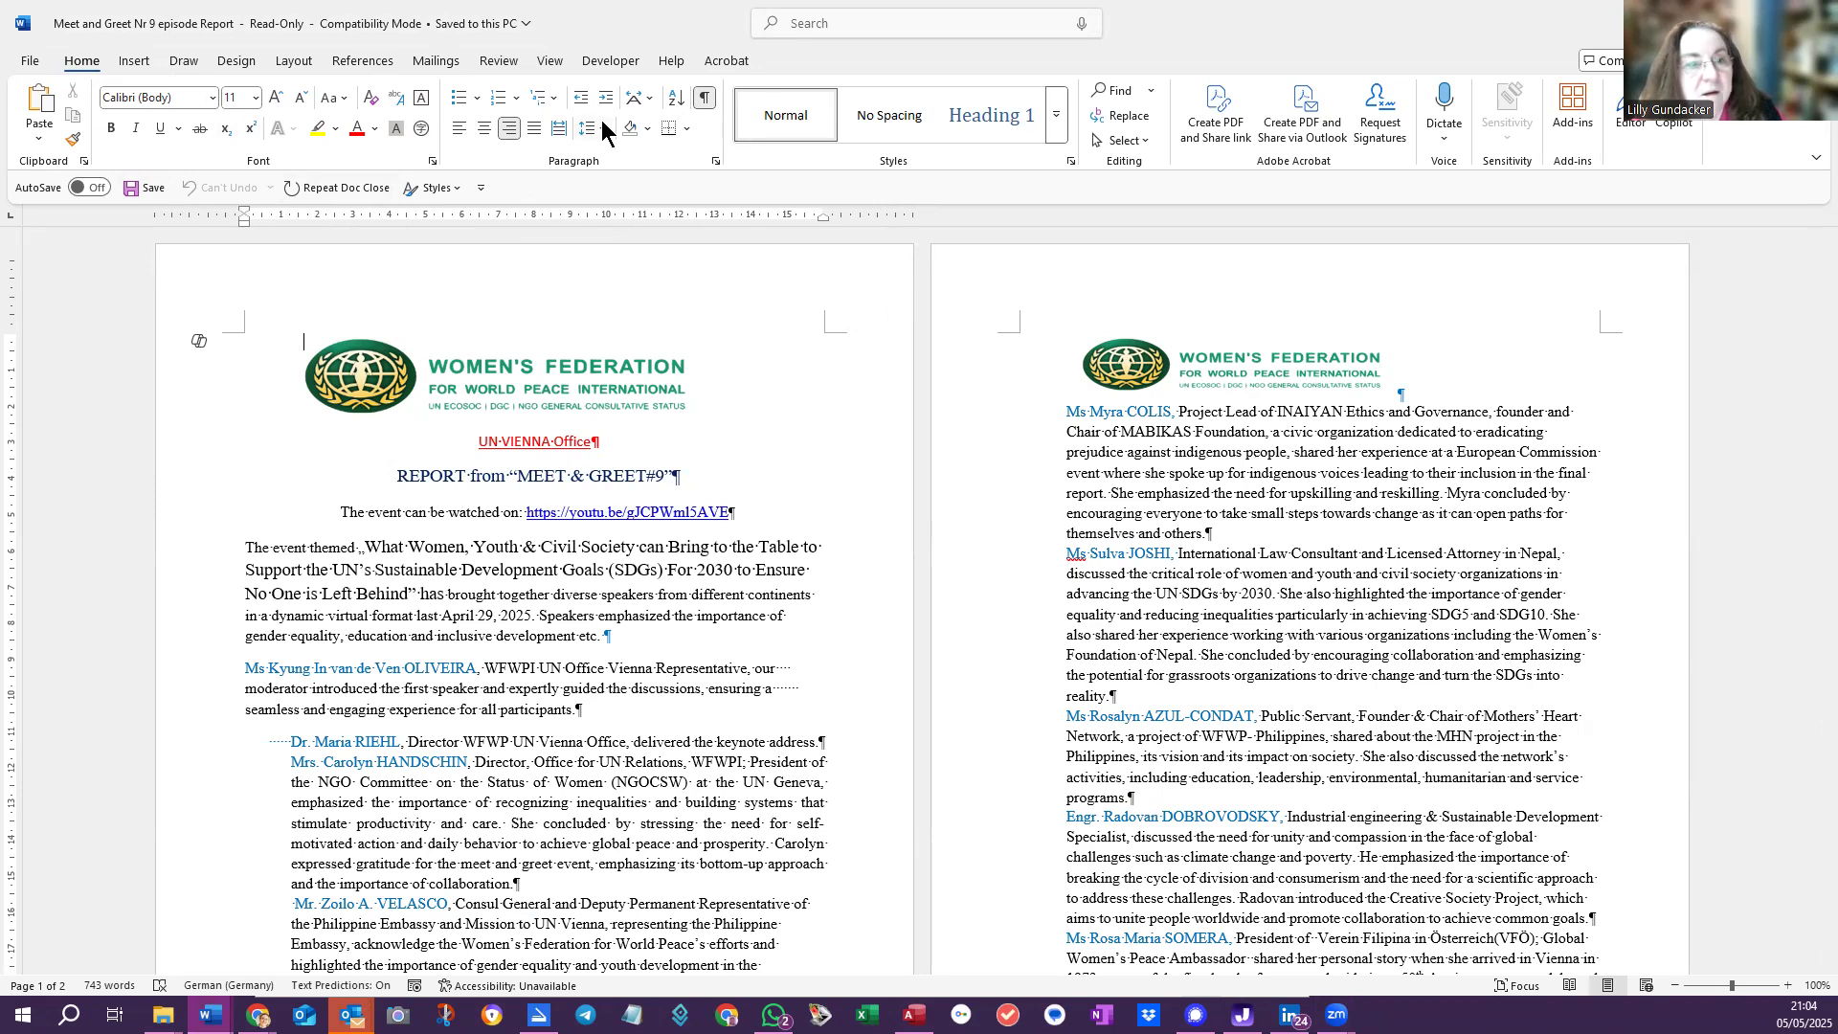
left_click(549, 61)
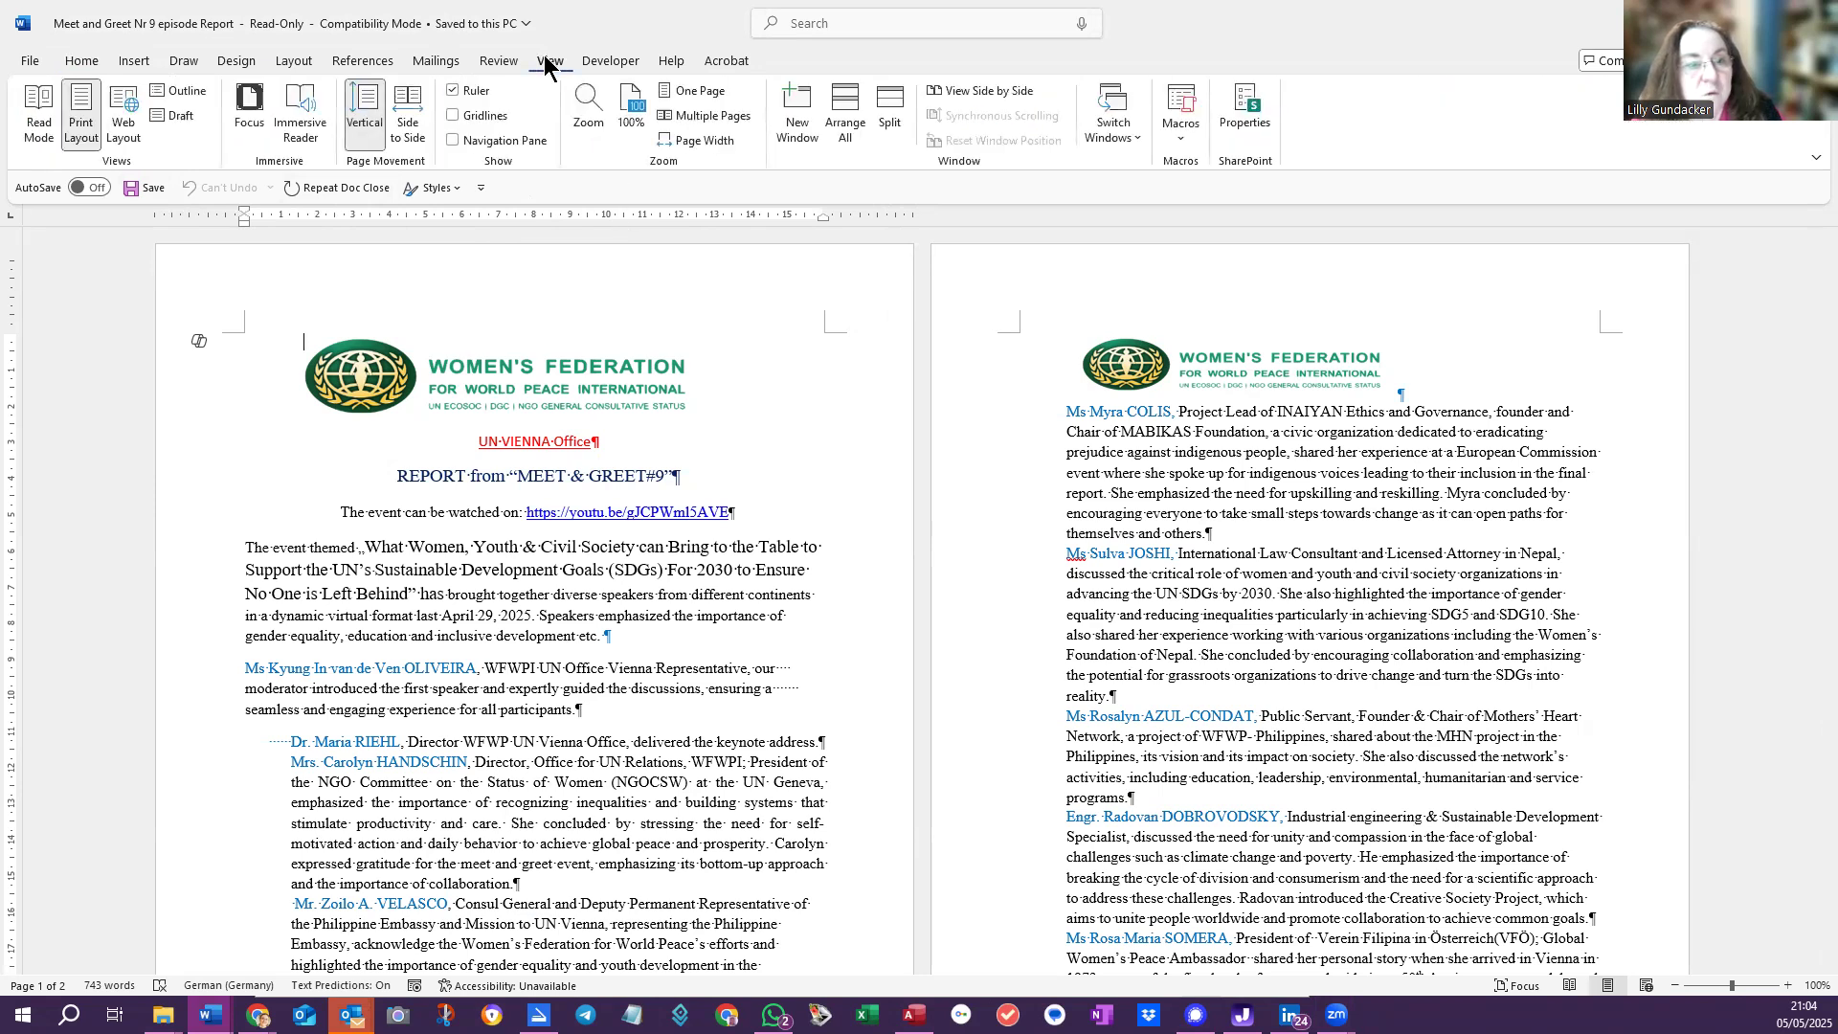
left_click(453, 91)
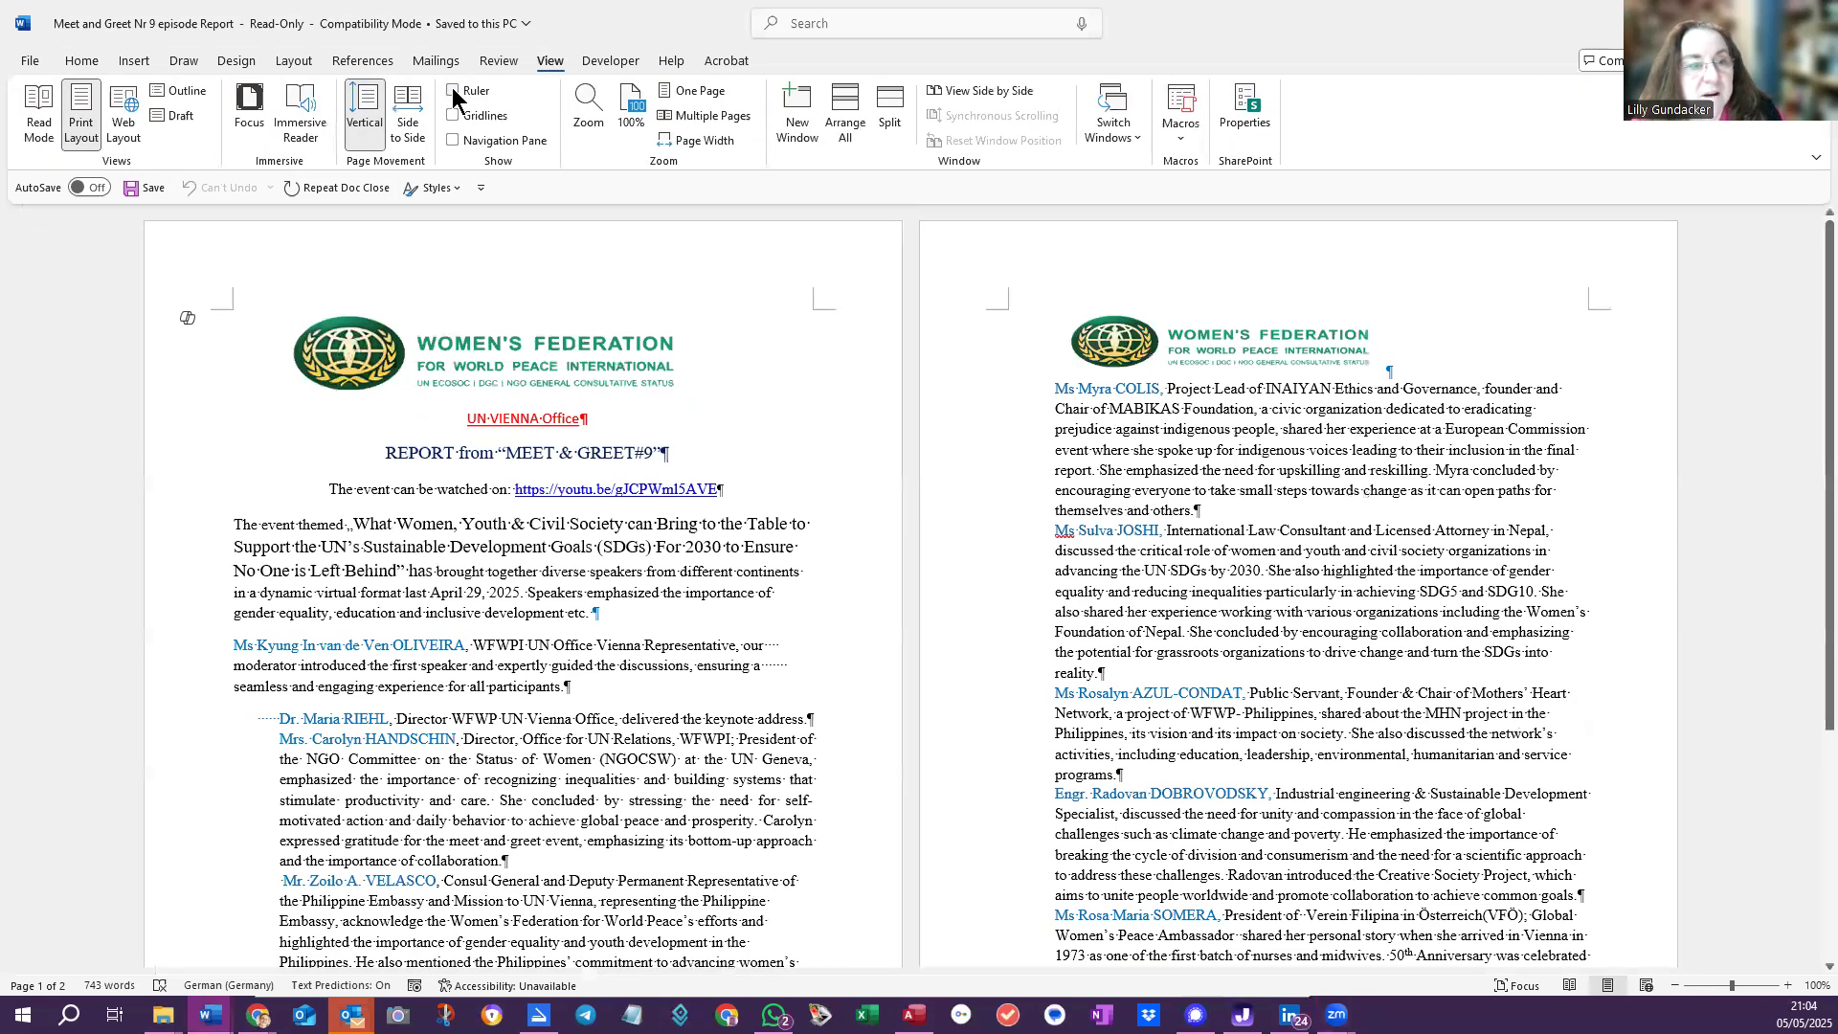
left_click(454, 91)
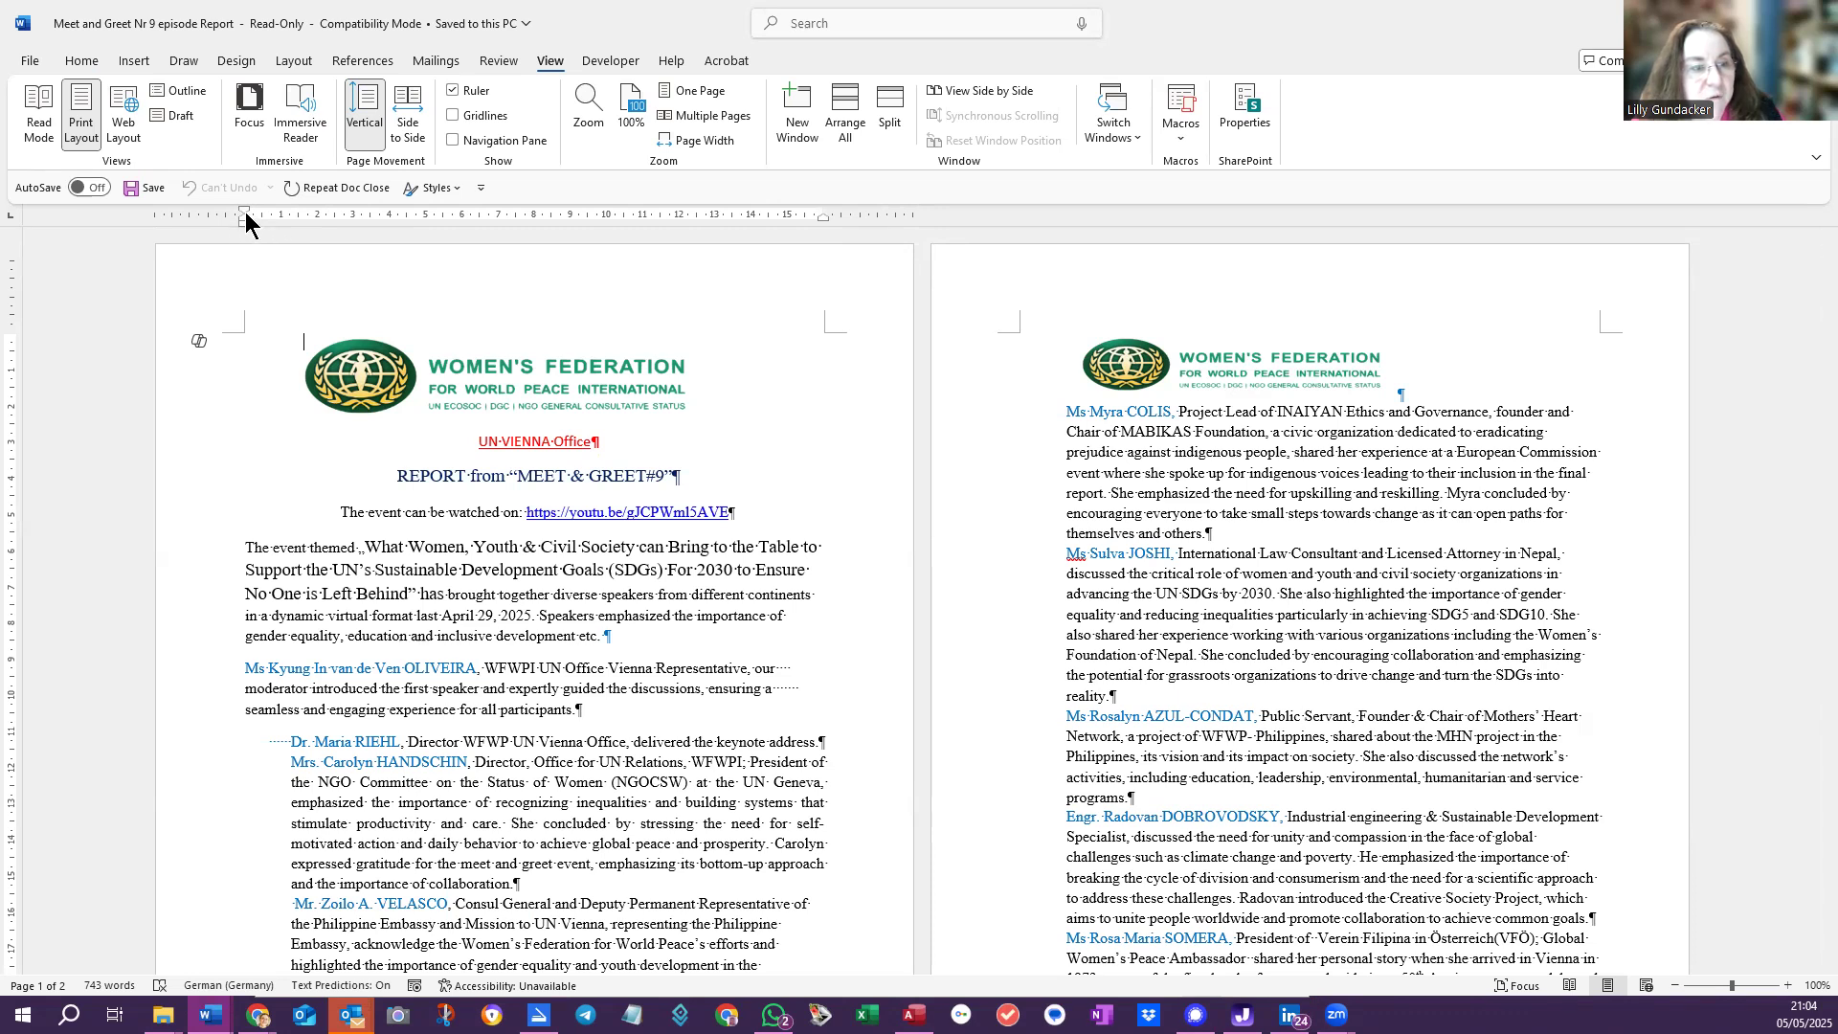
left_click_drag(244, 216, 242, 210)
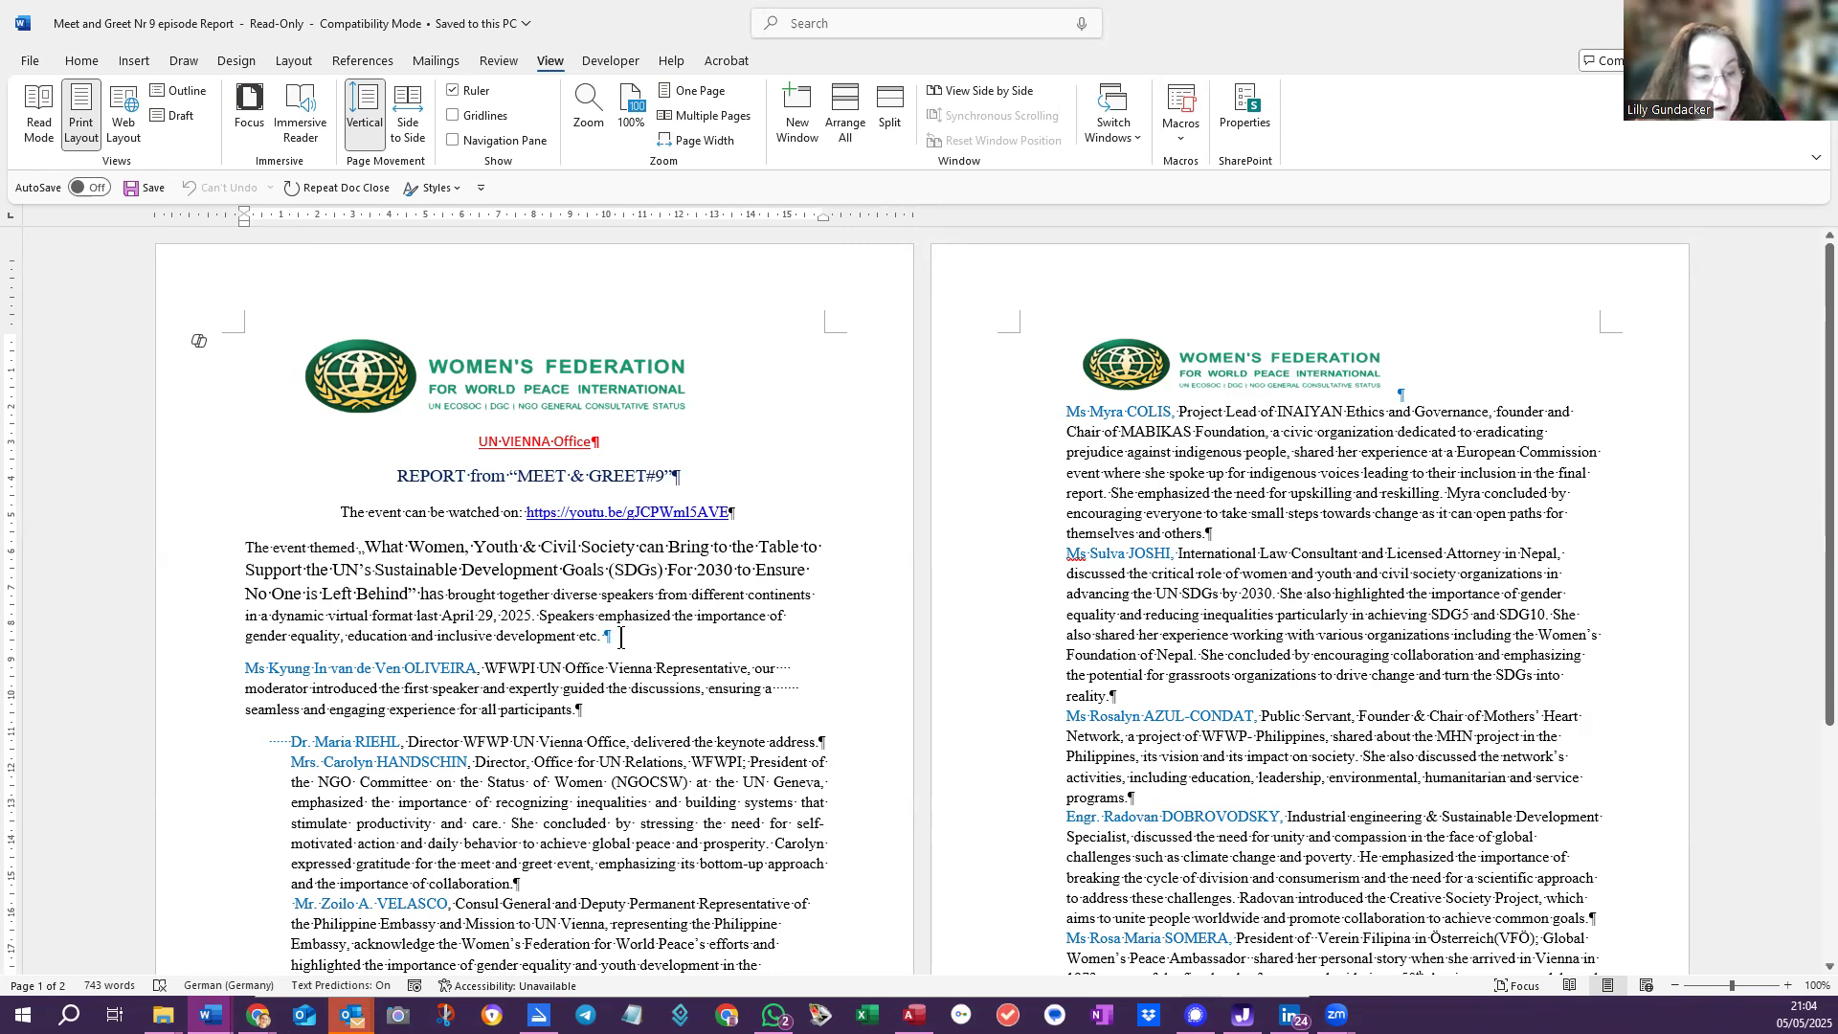
Justify the introductory paragraph that starts with "The event themed"
scroll(621, 637, "down", 4)
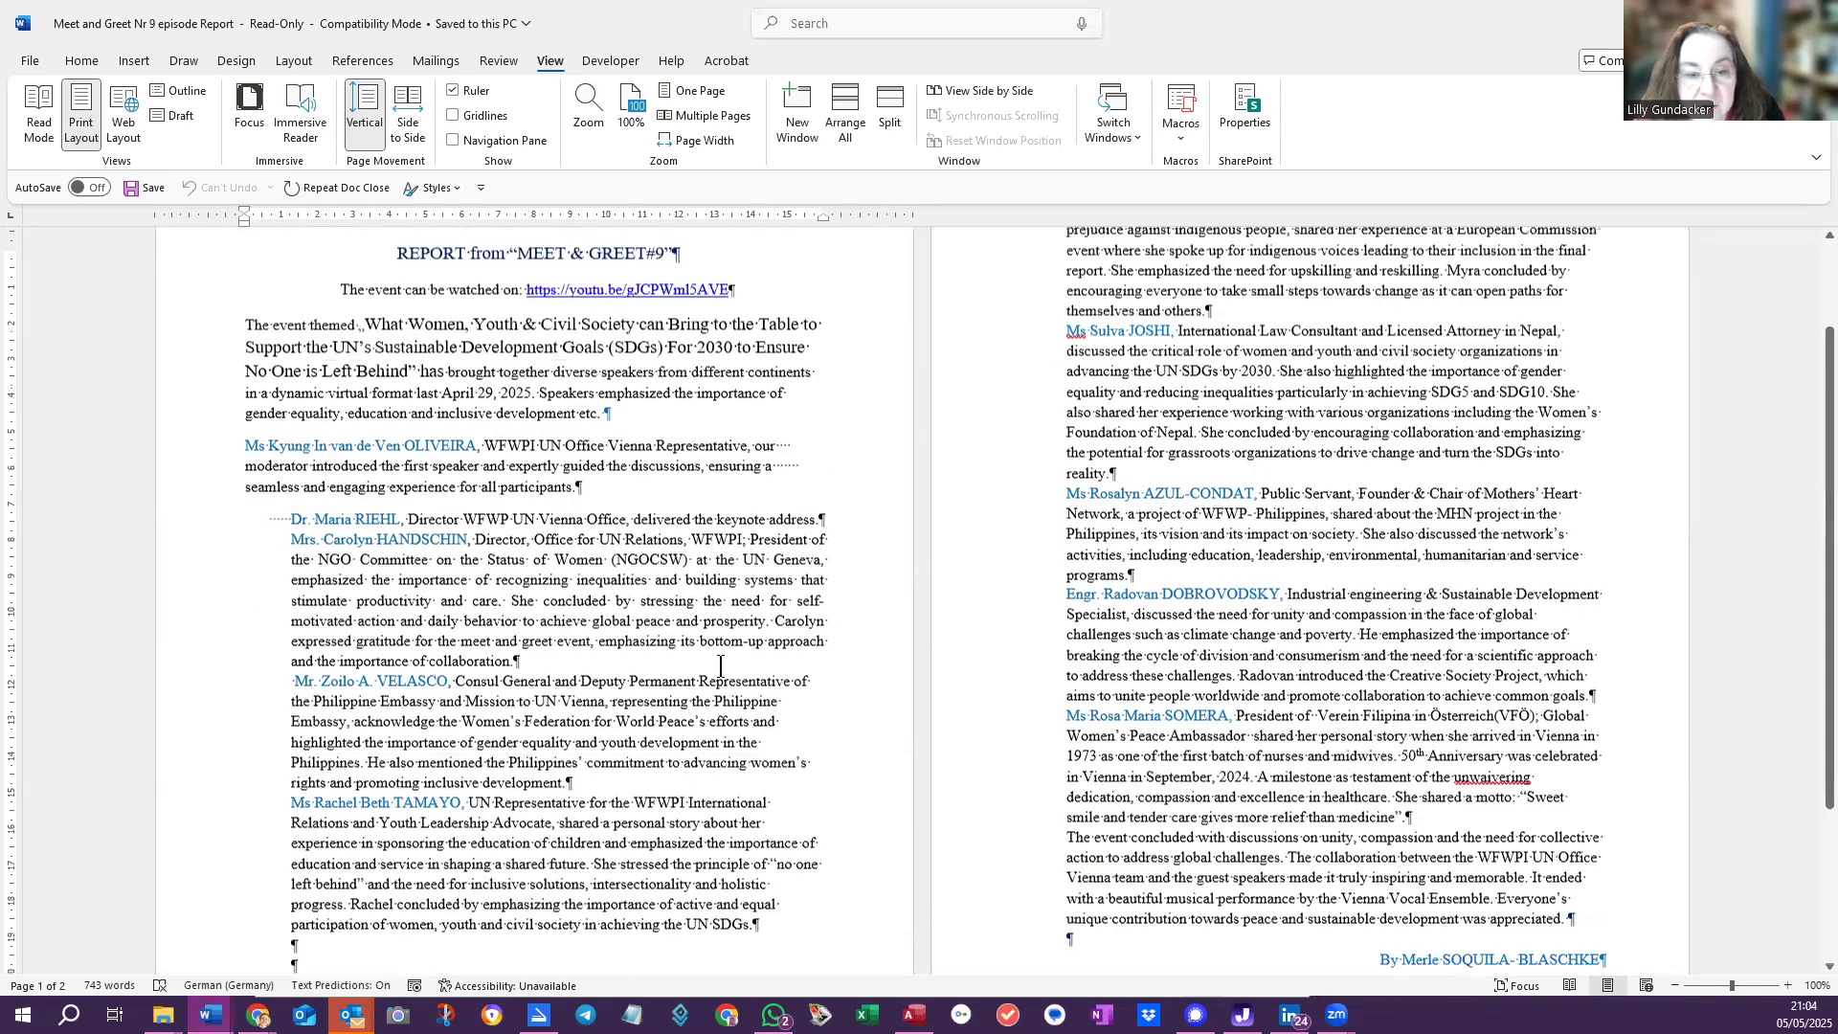
scroll(720, 665, "up", 3)
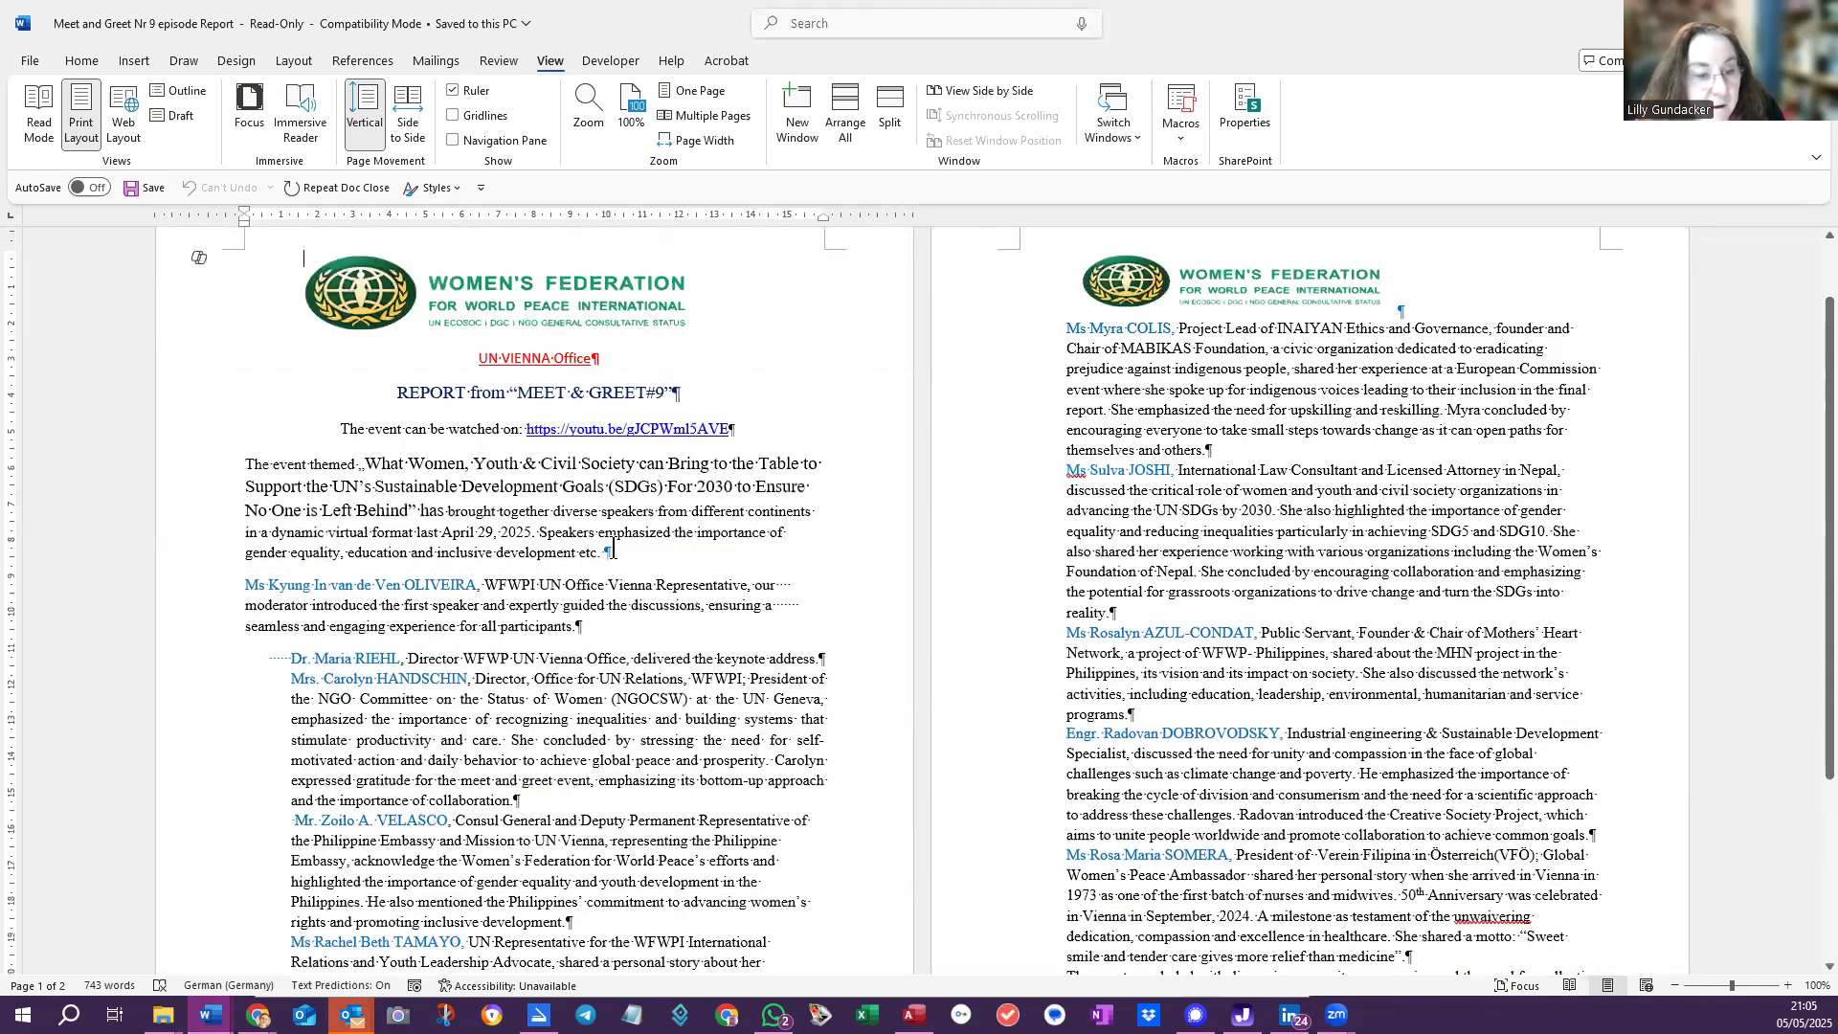
left_click_drag(614, 552, 251, 464)
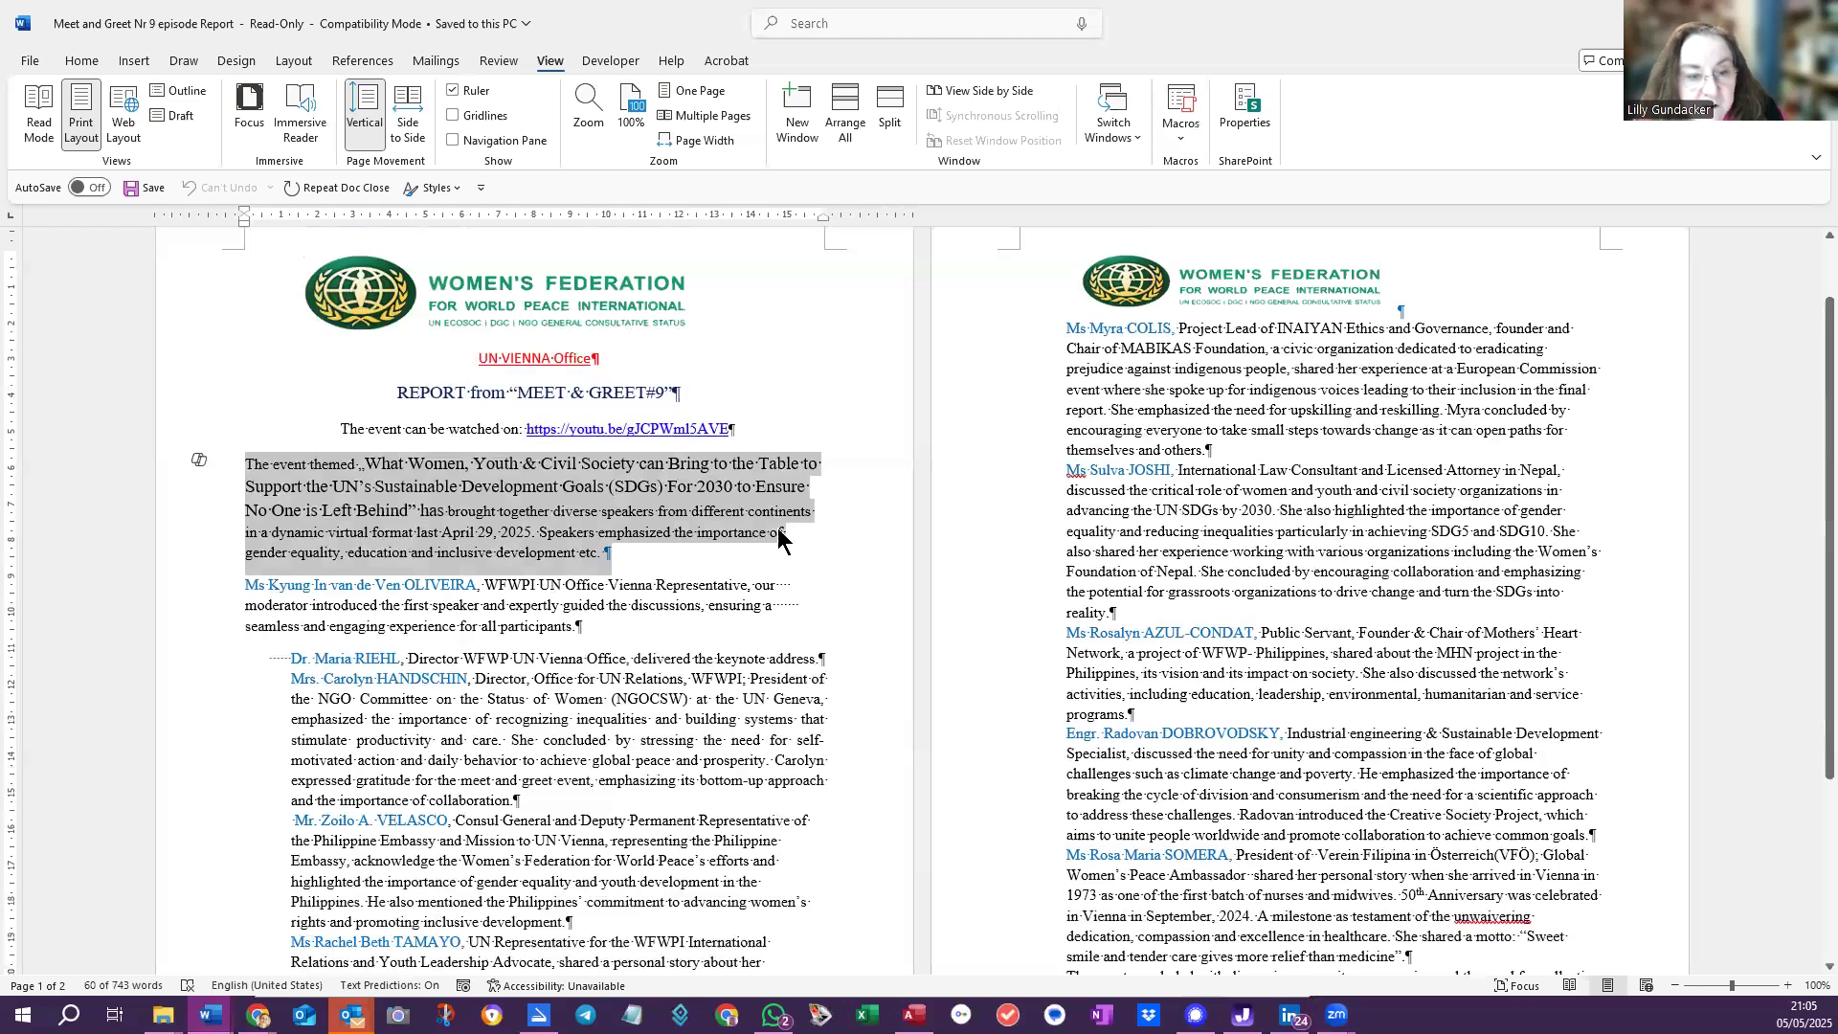
left_click(672, 534)
left_click(615, 488)
left_click(417, 486)
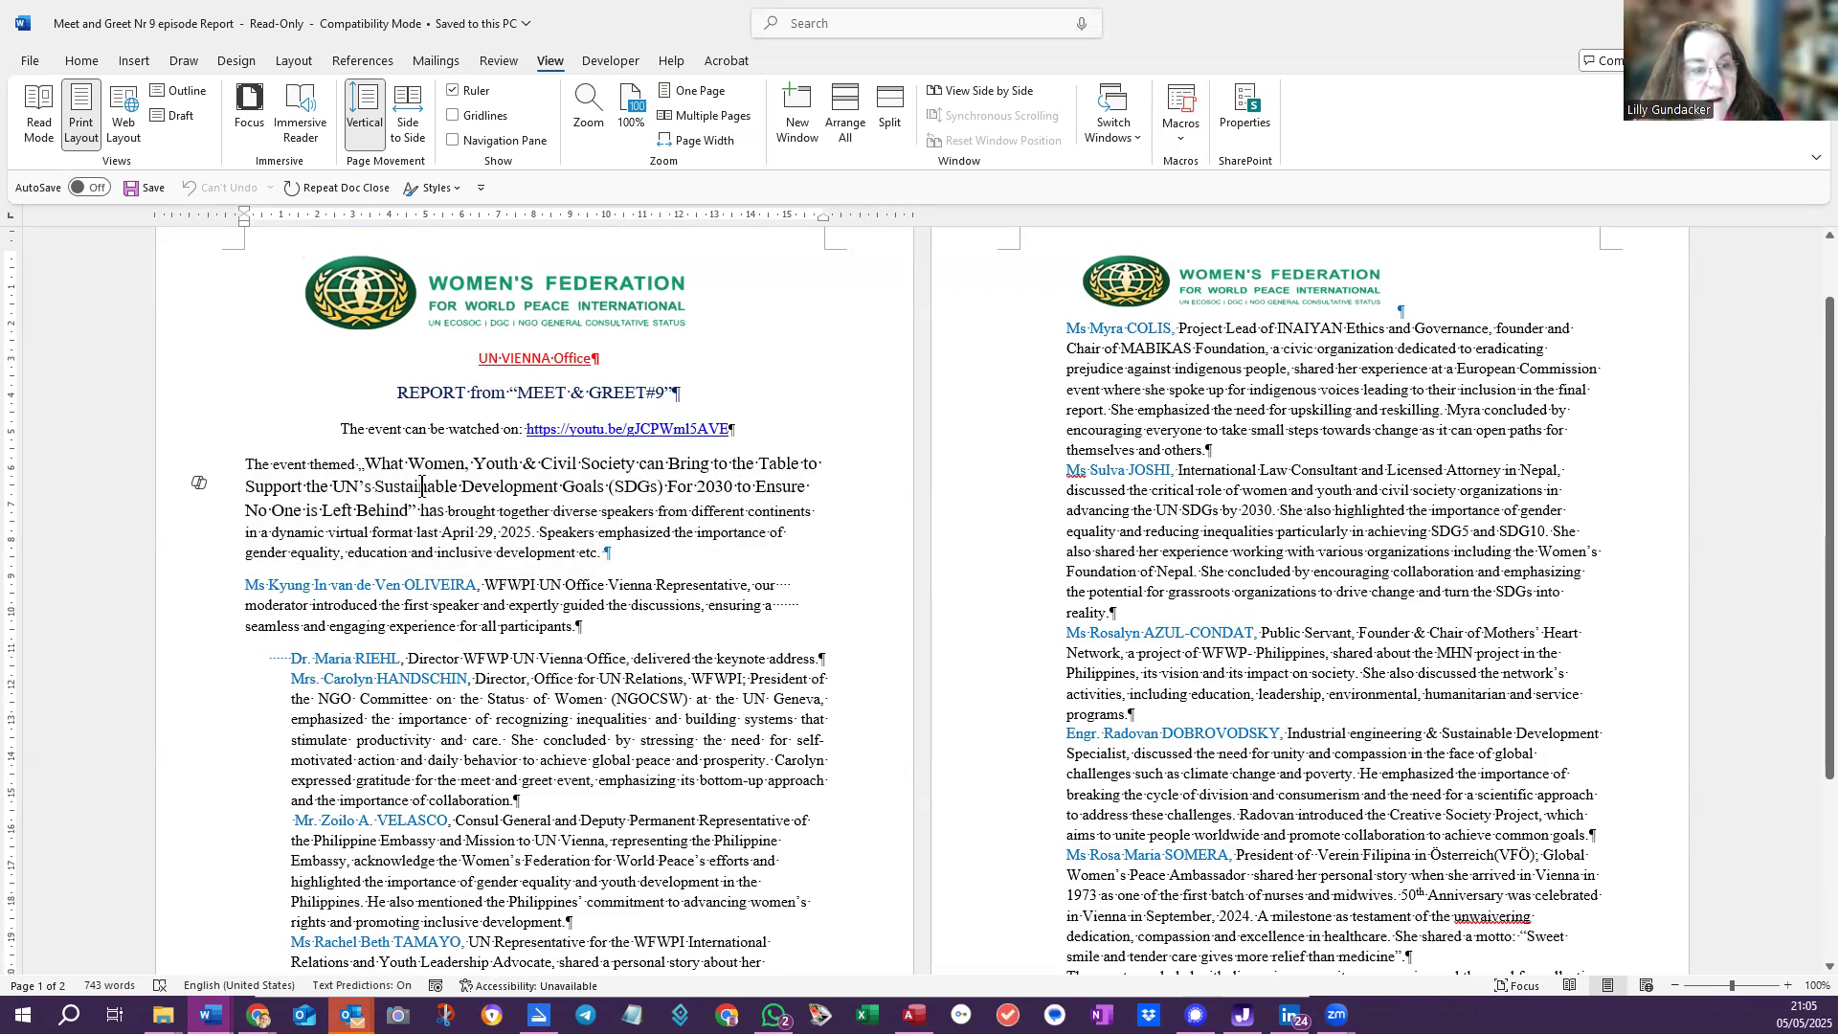
left_click(83, 60)
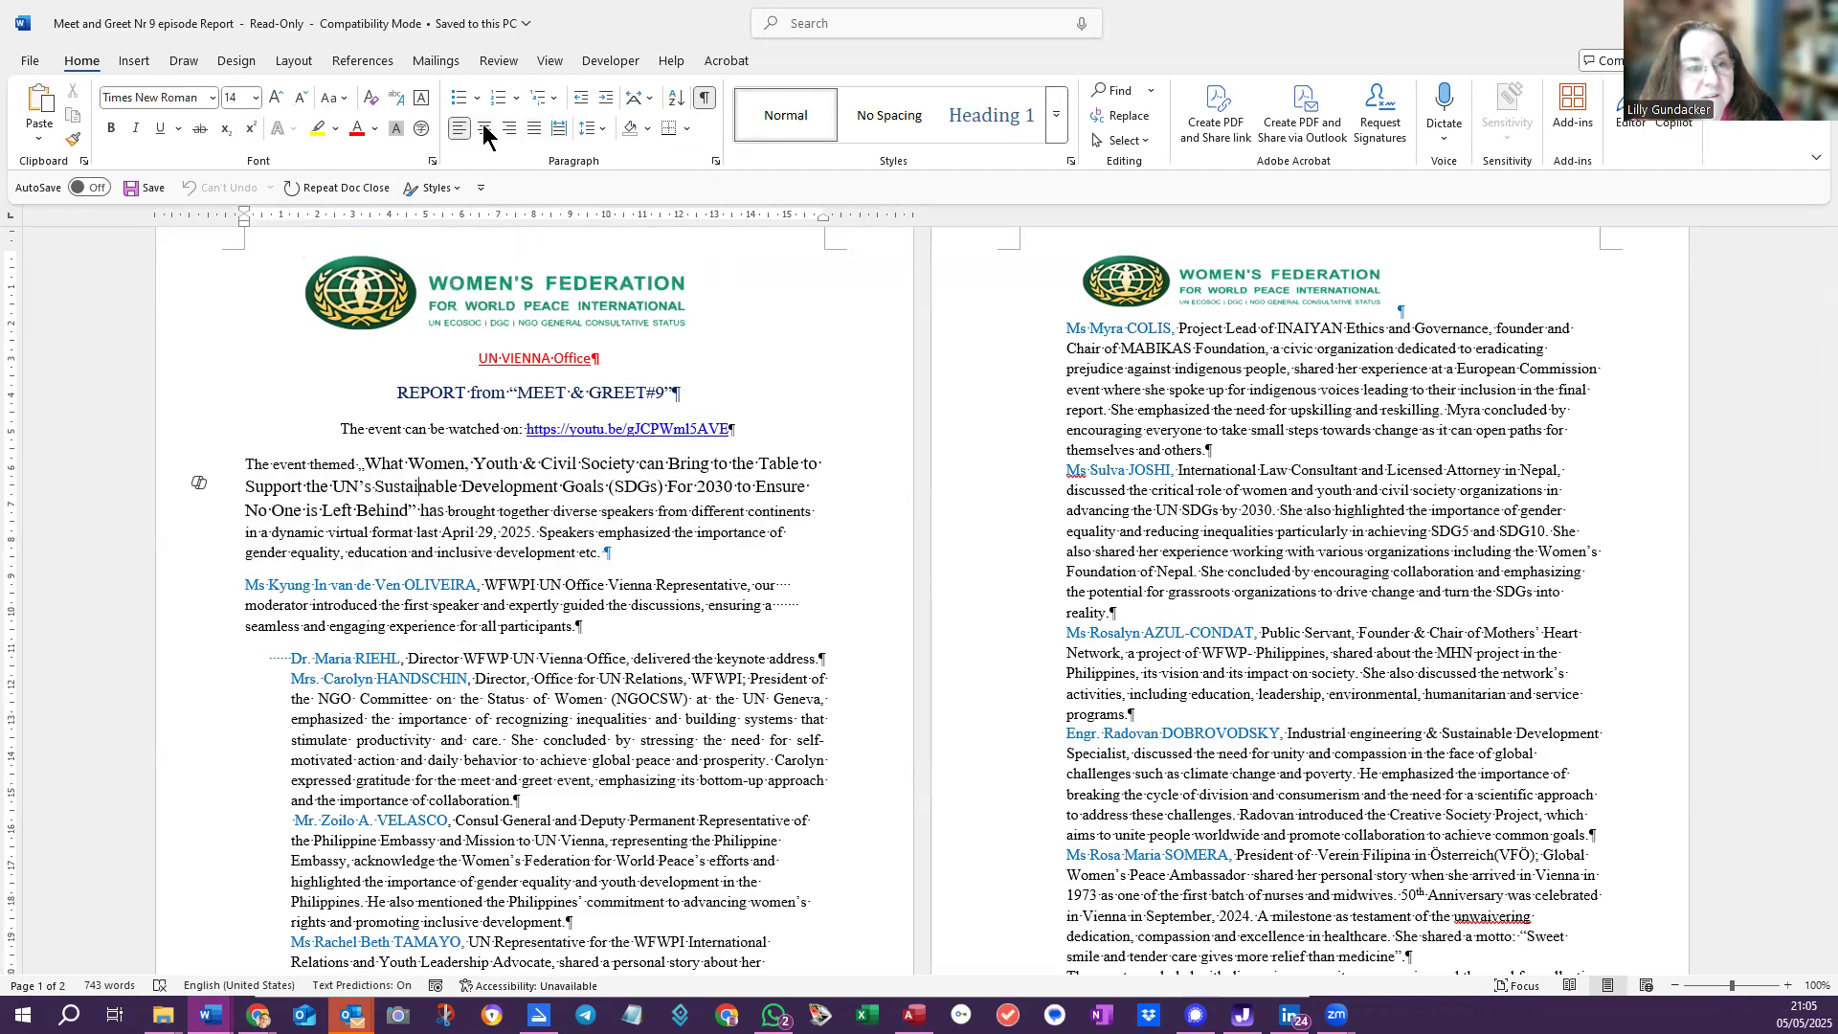
left_click(535, 130)
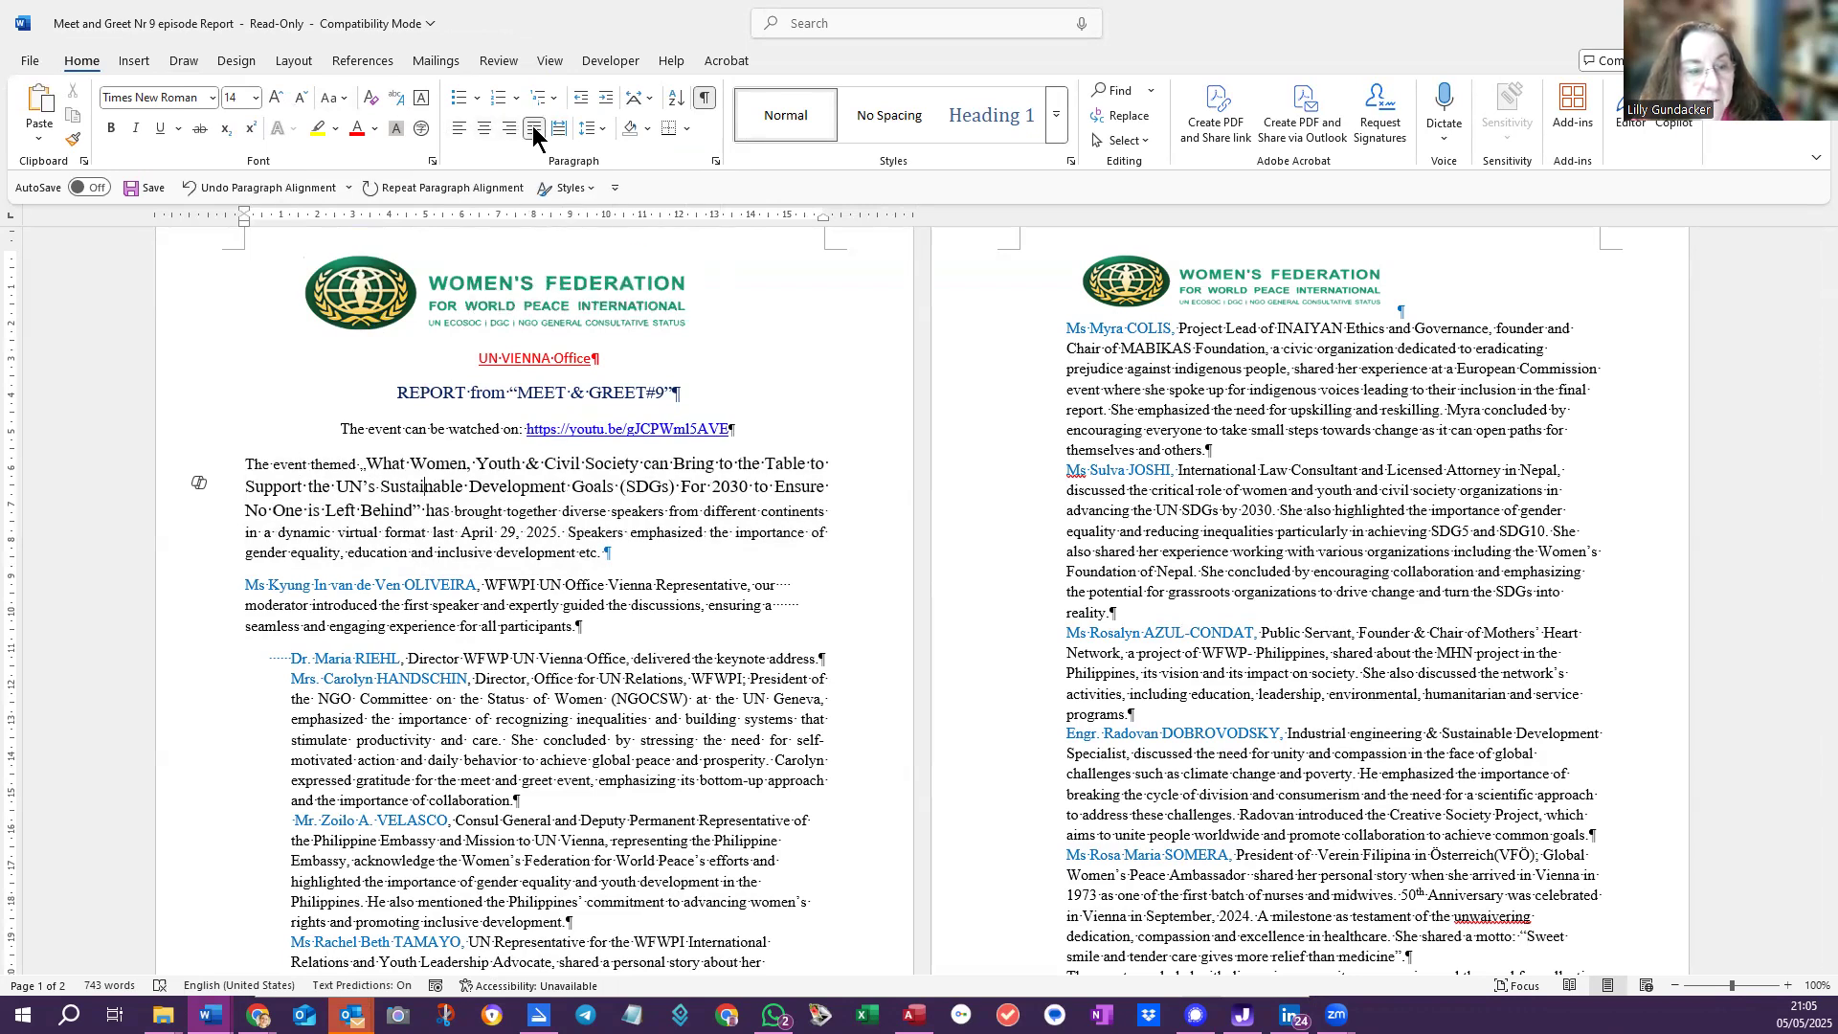
Check the font size in different parts of the introductory paragraph, including the theme title and the text around it
left_click(685, 510)
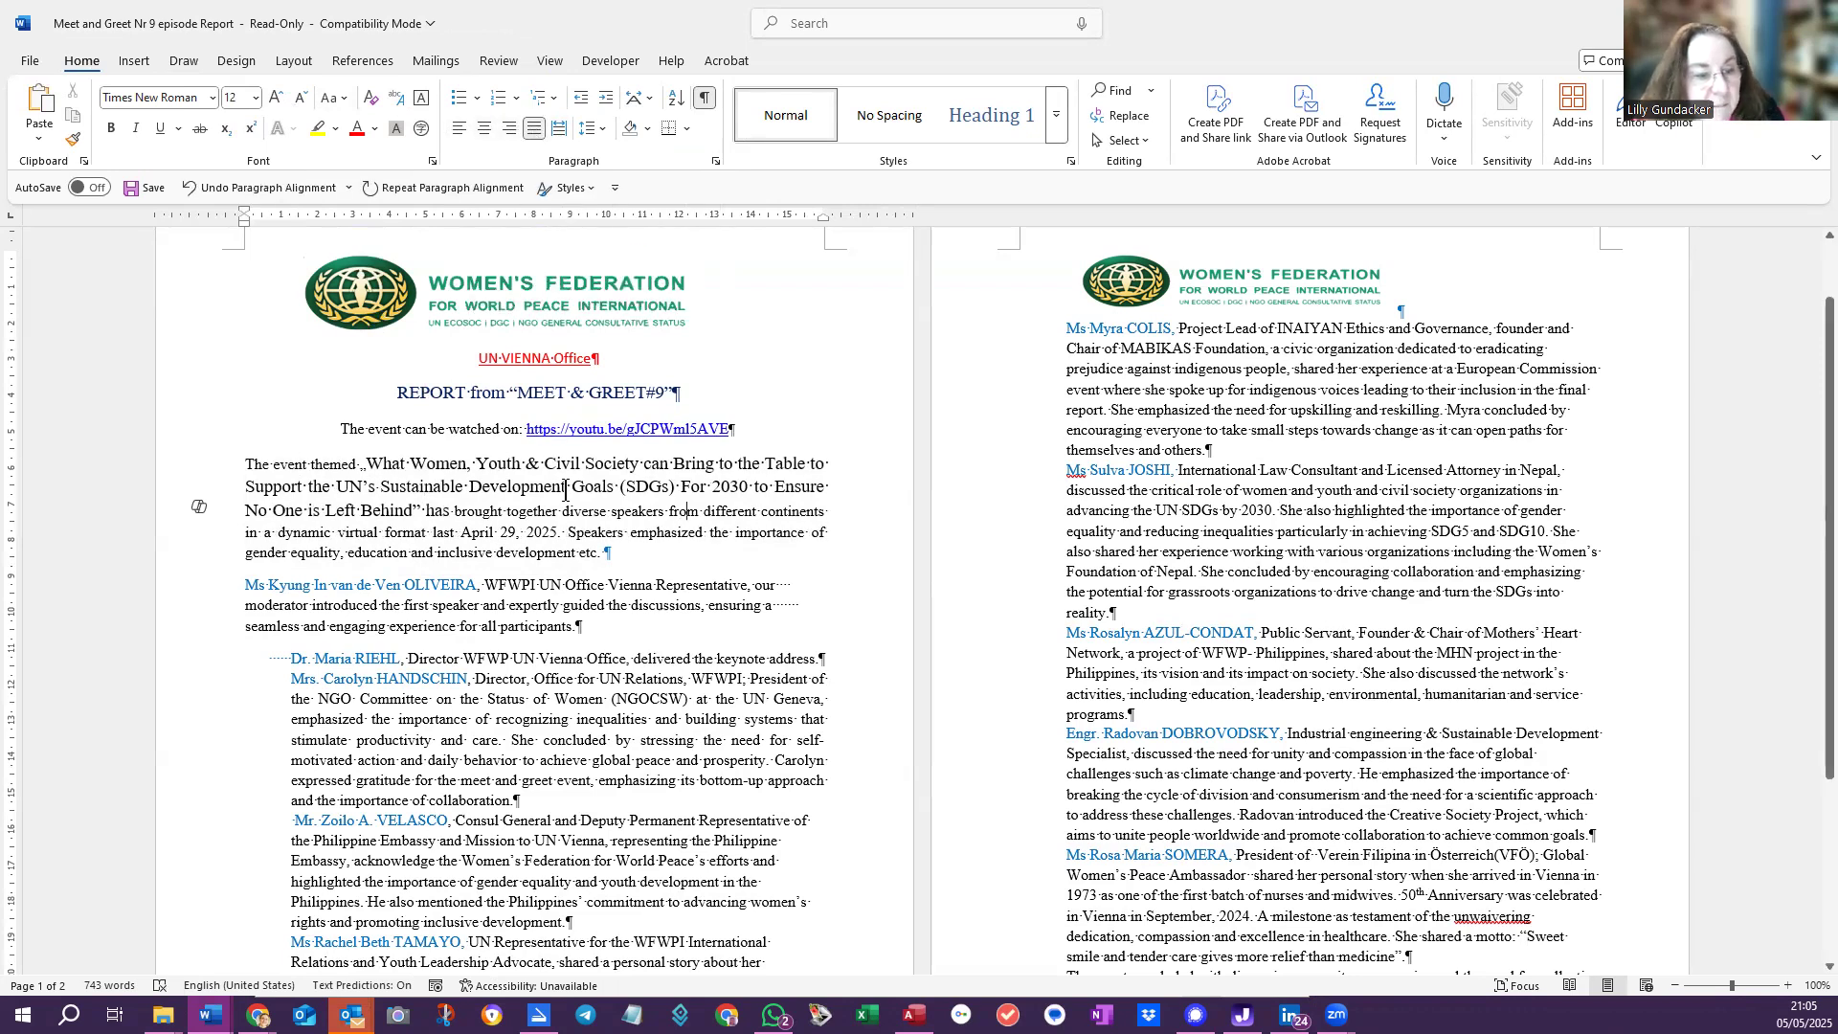
left_click(453, 510)
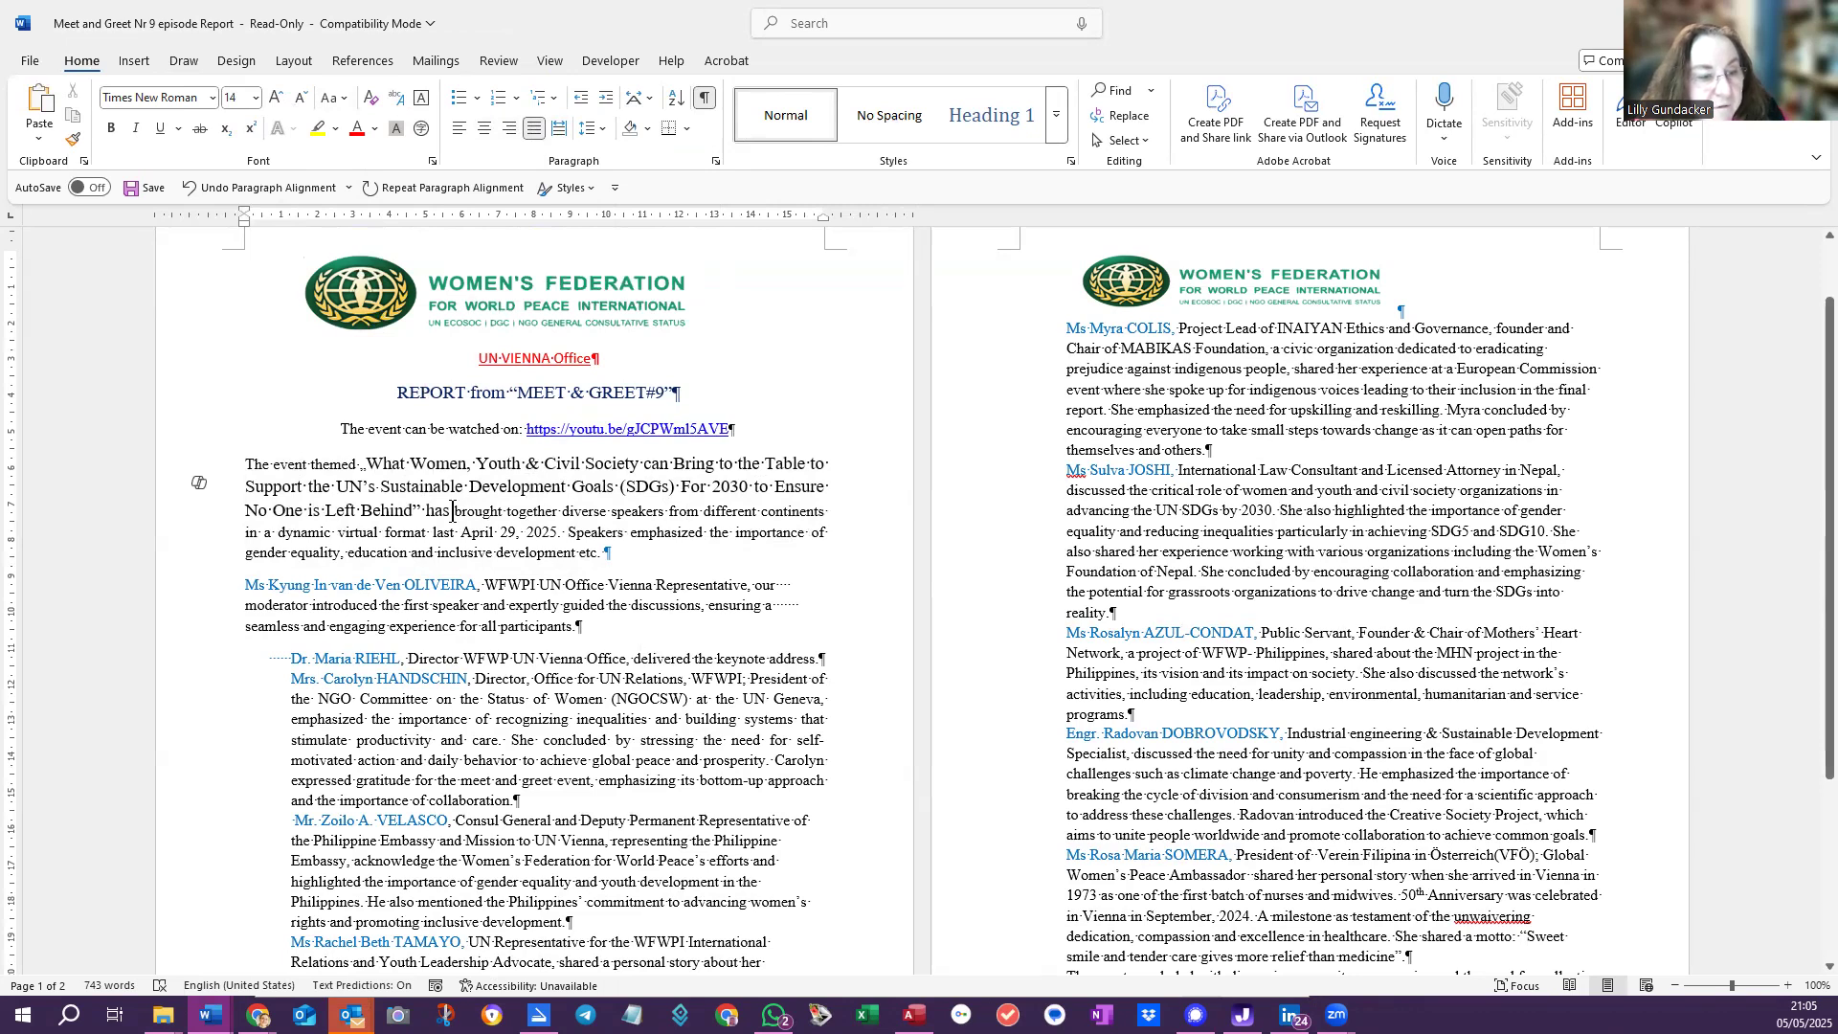
left_click_drag(468, 486, 364, 465)
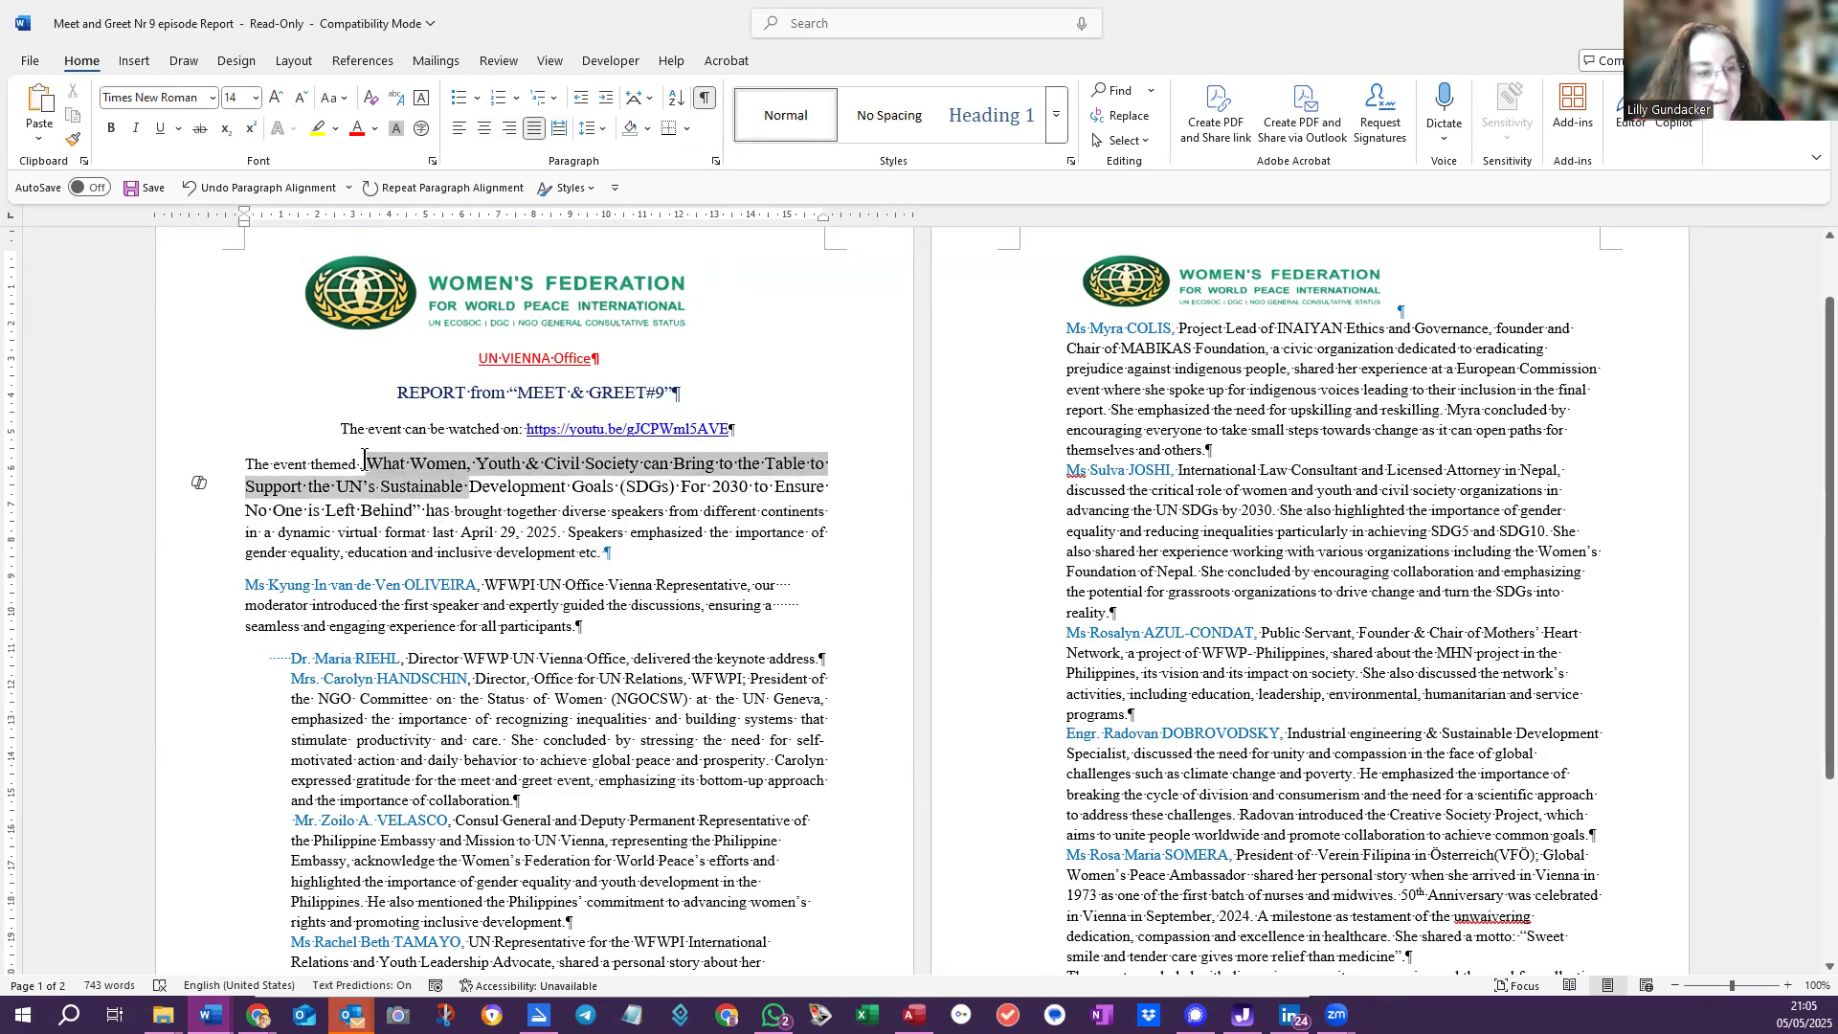
double_click(277, 464)
left_click_drag(489, 532, 245, 476)
left_click(612, 532)
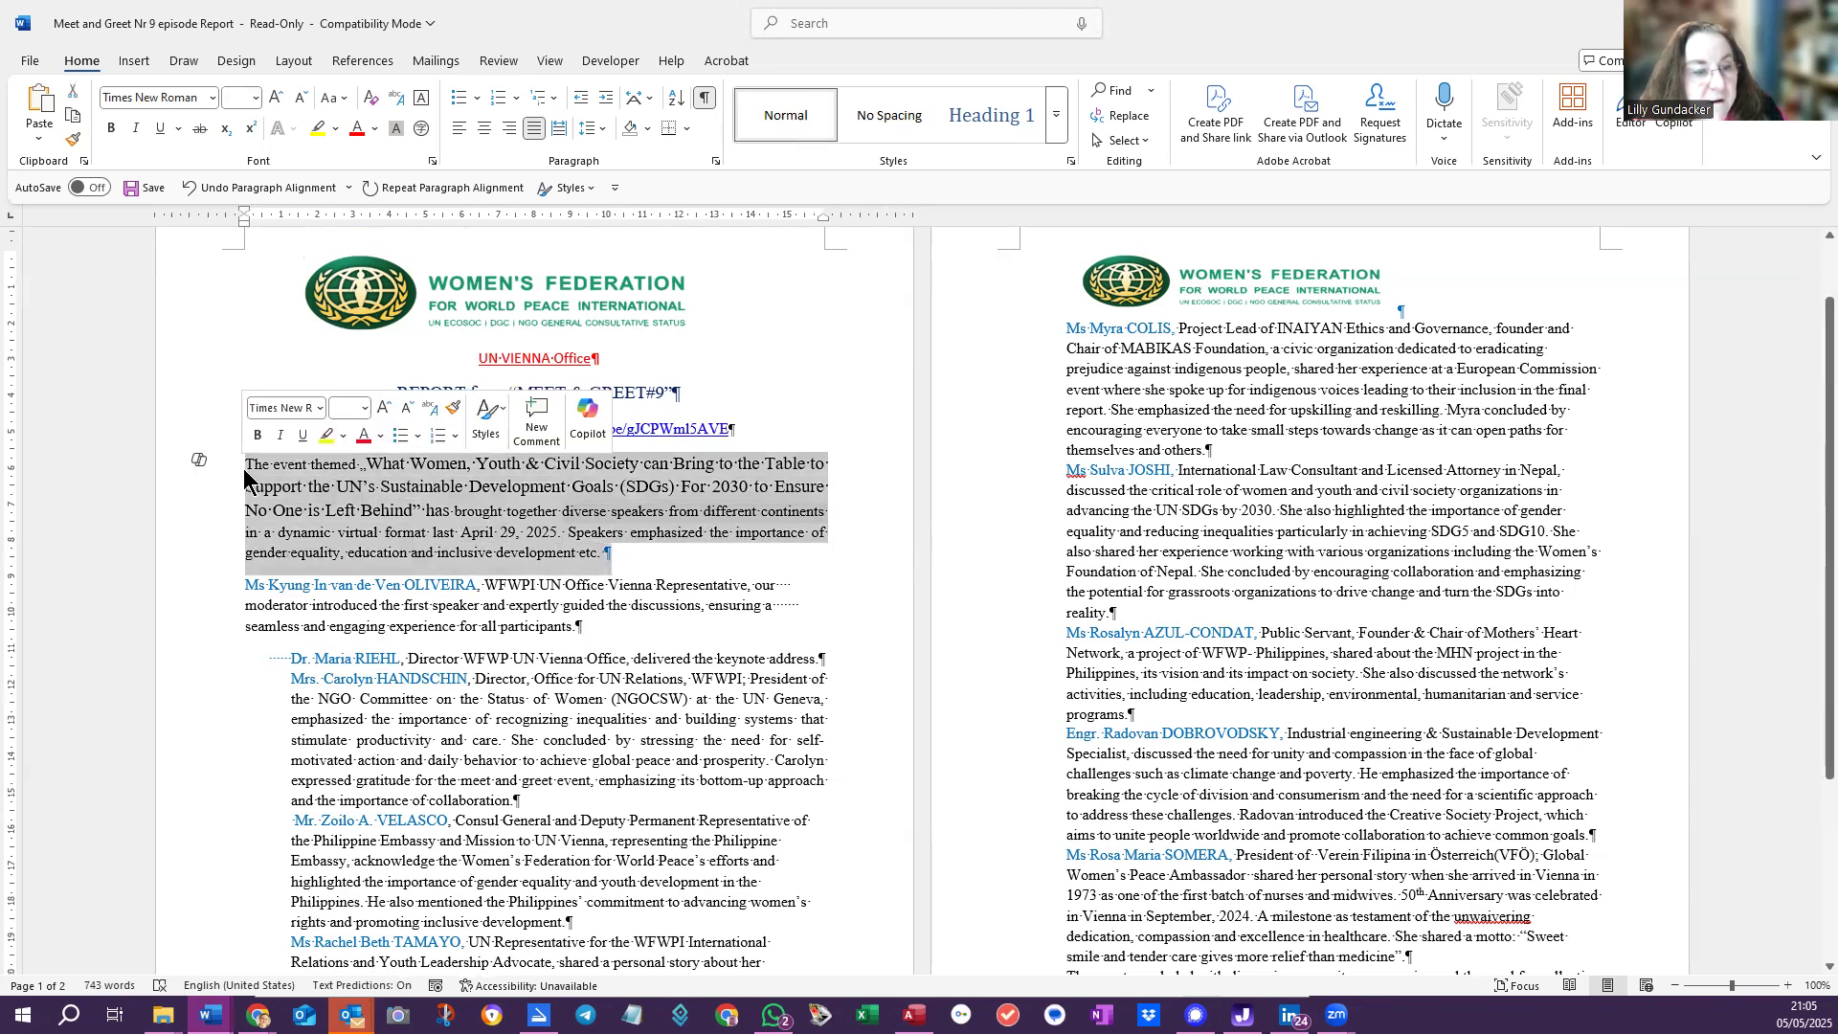
left_click(536, 421)
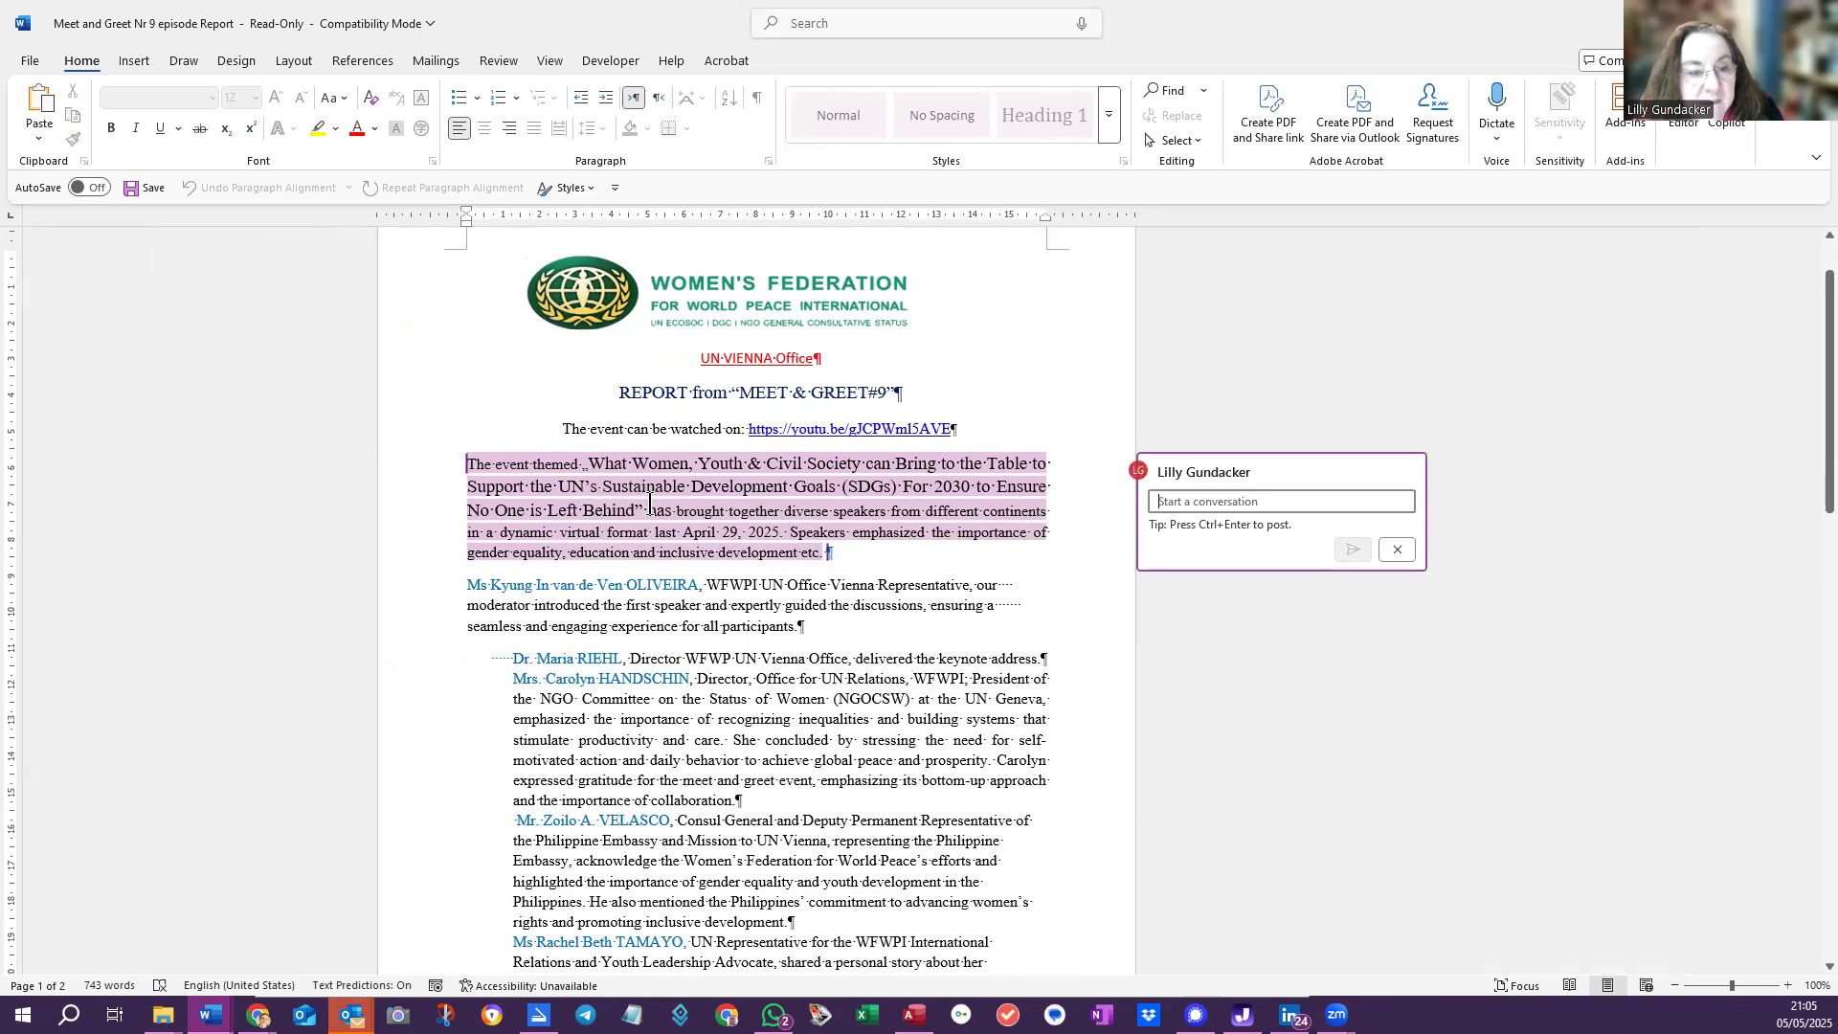
left_click(1570, 496)
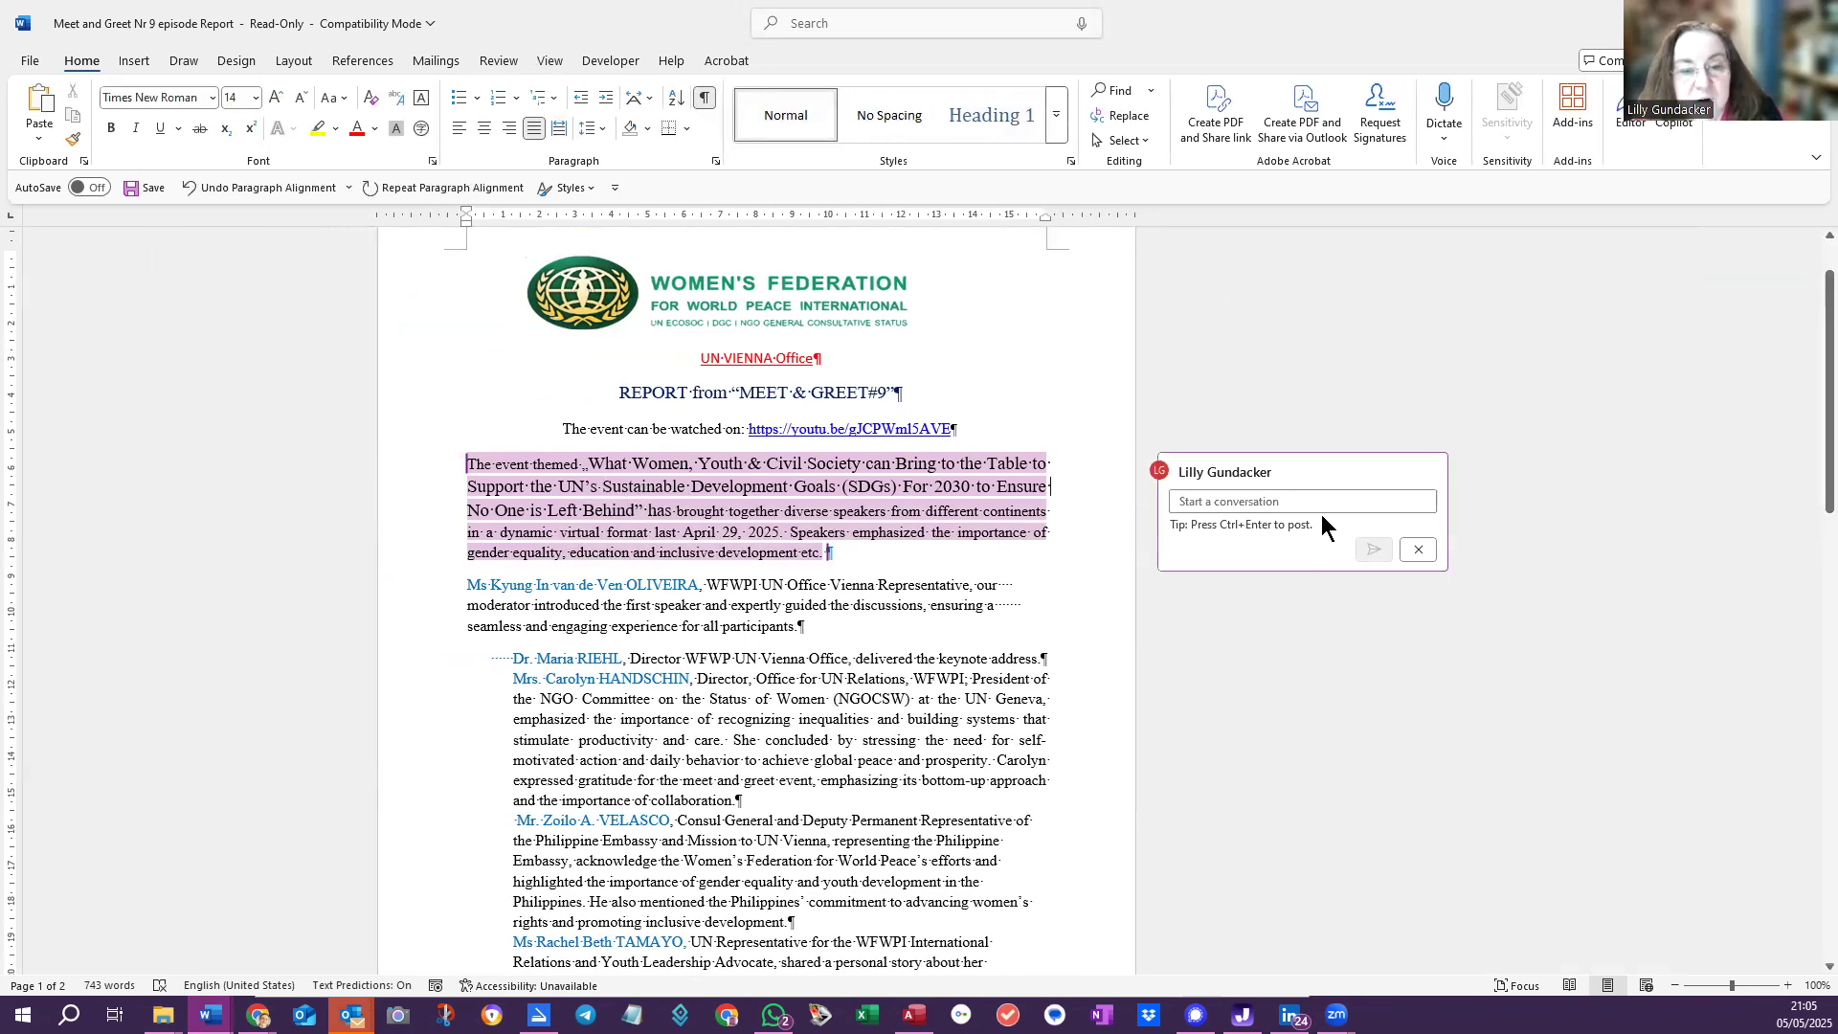
left_click(1418, 549)
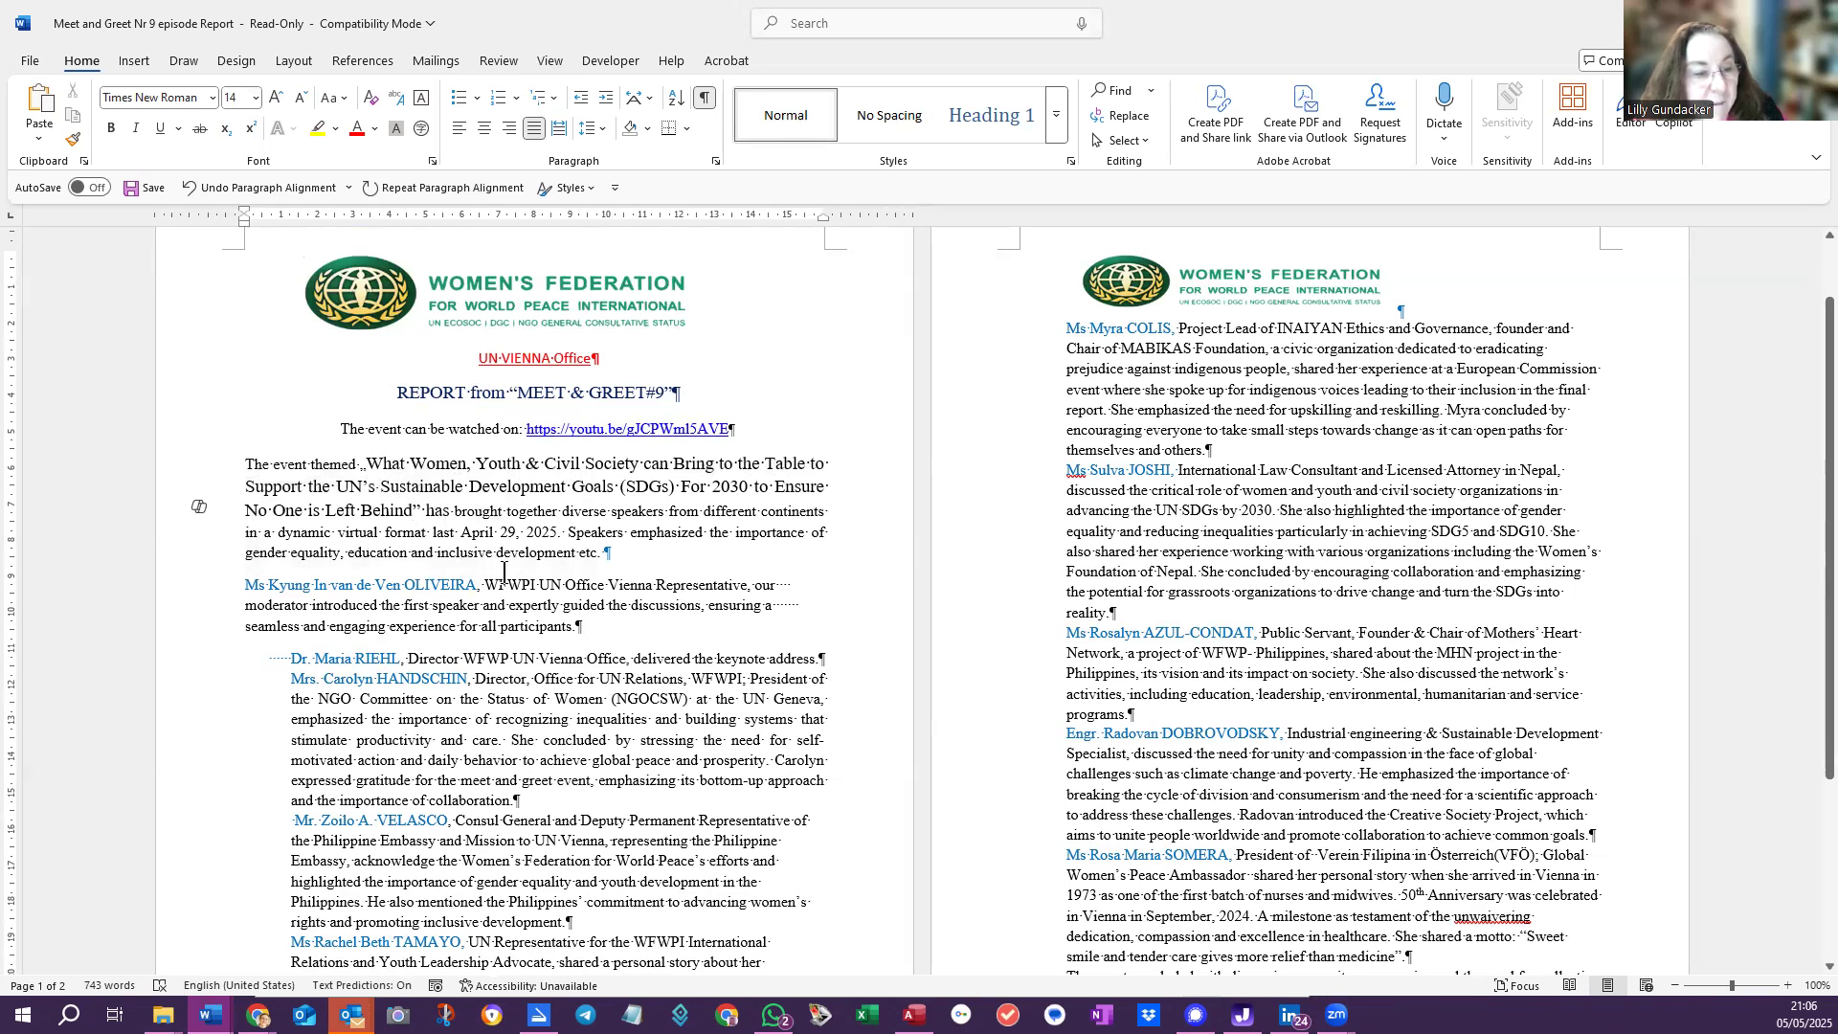
Check the proofing language and replace the low opening quotation mark before "What Women" with an English-style raised one
left_click(365, 466)
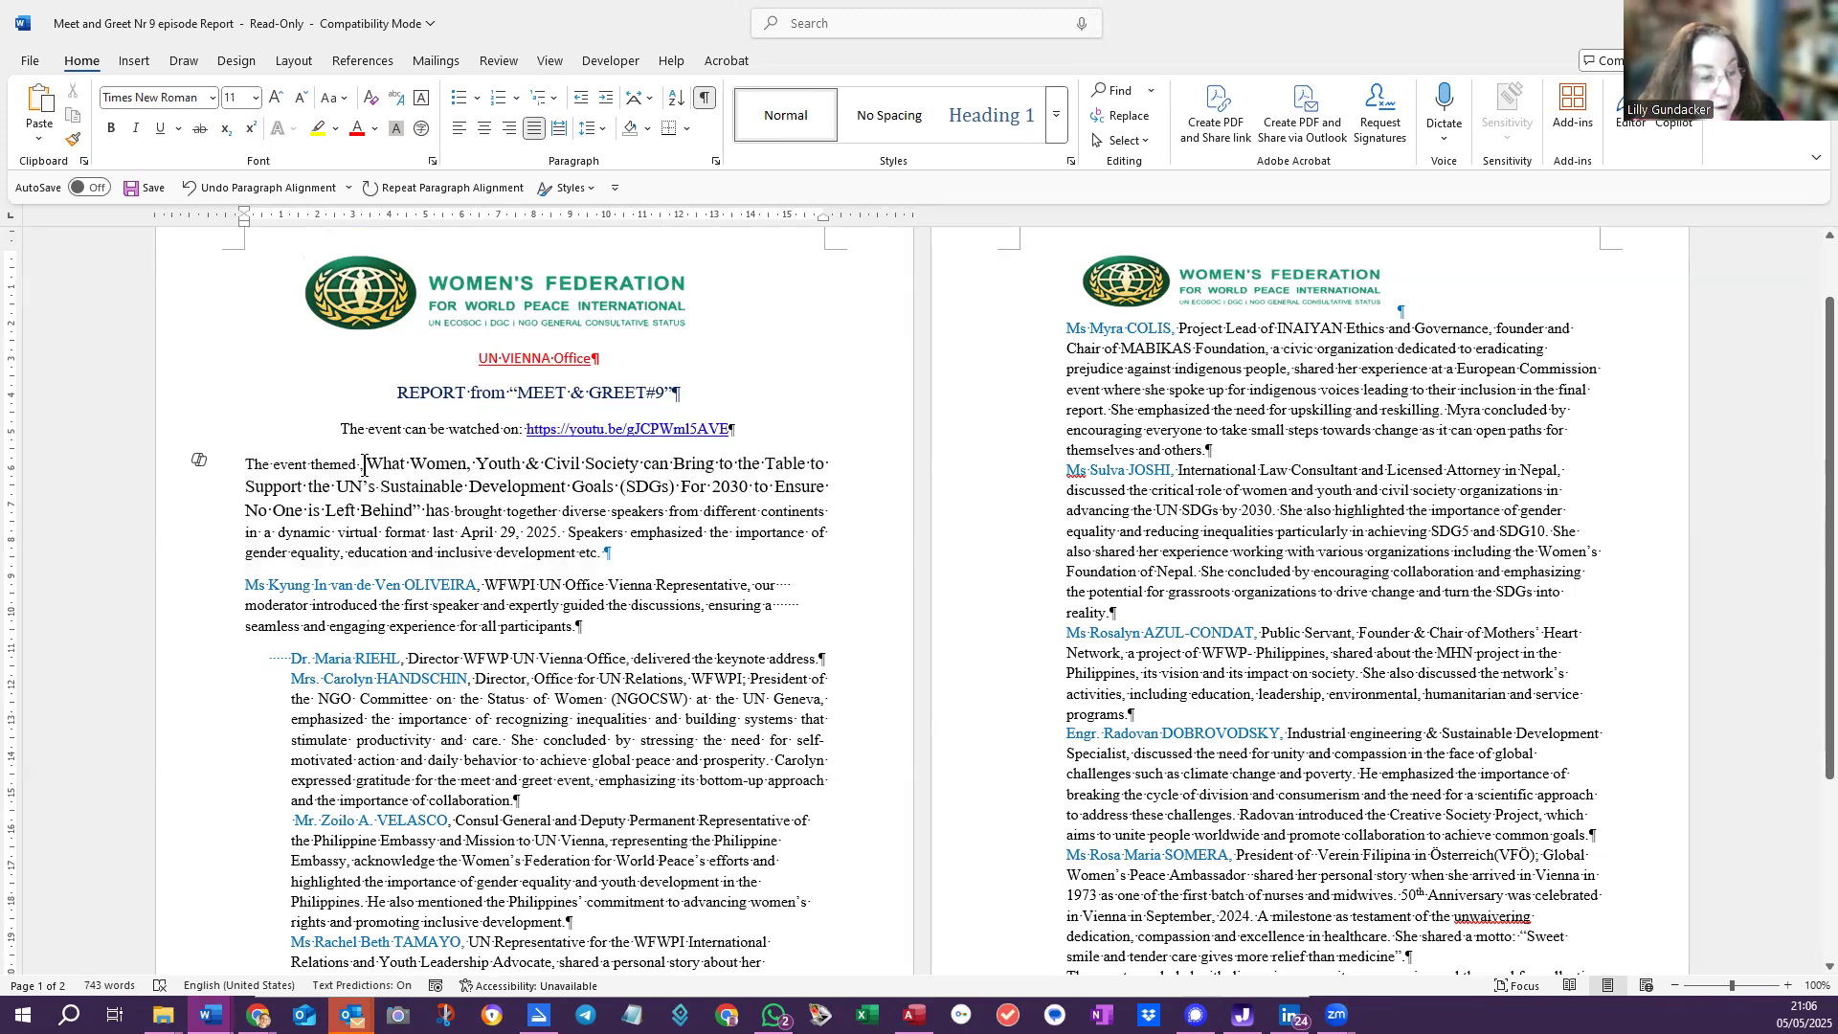
type(",,")
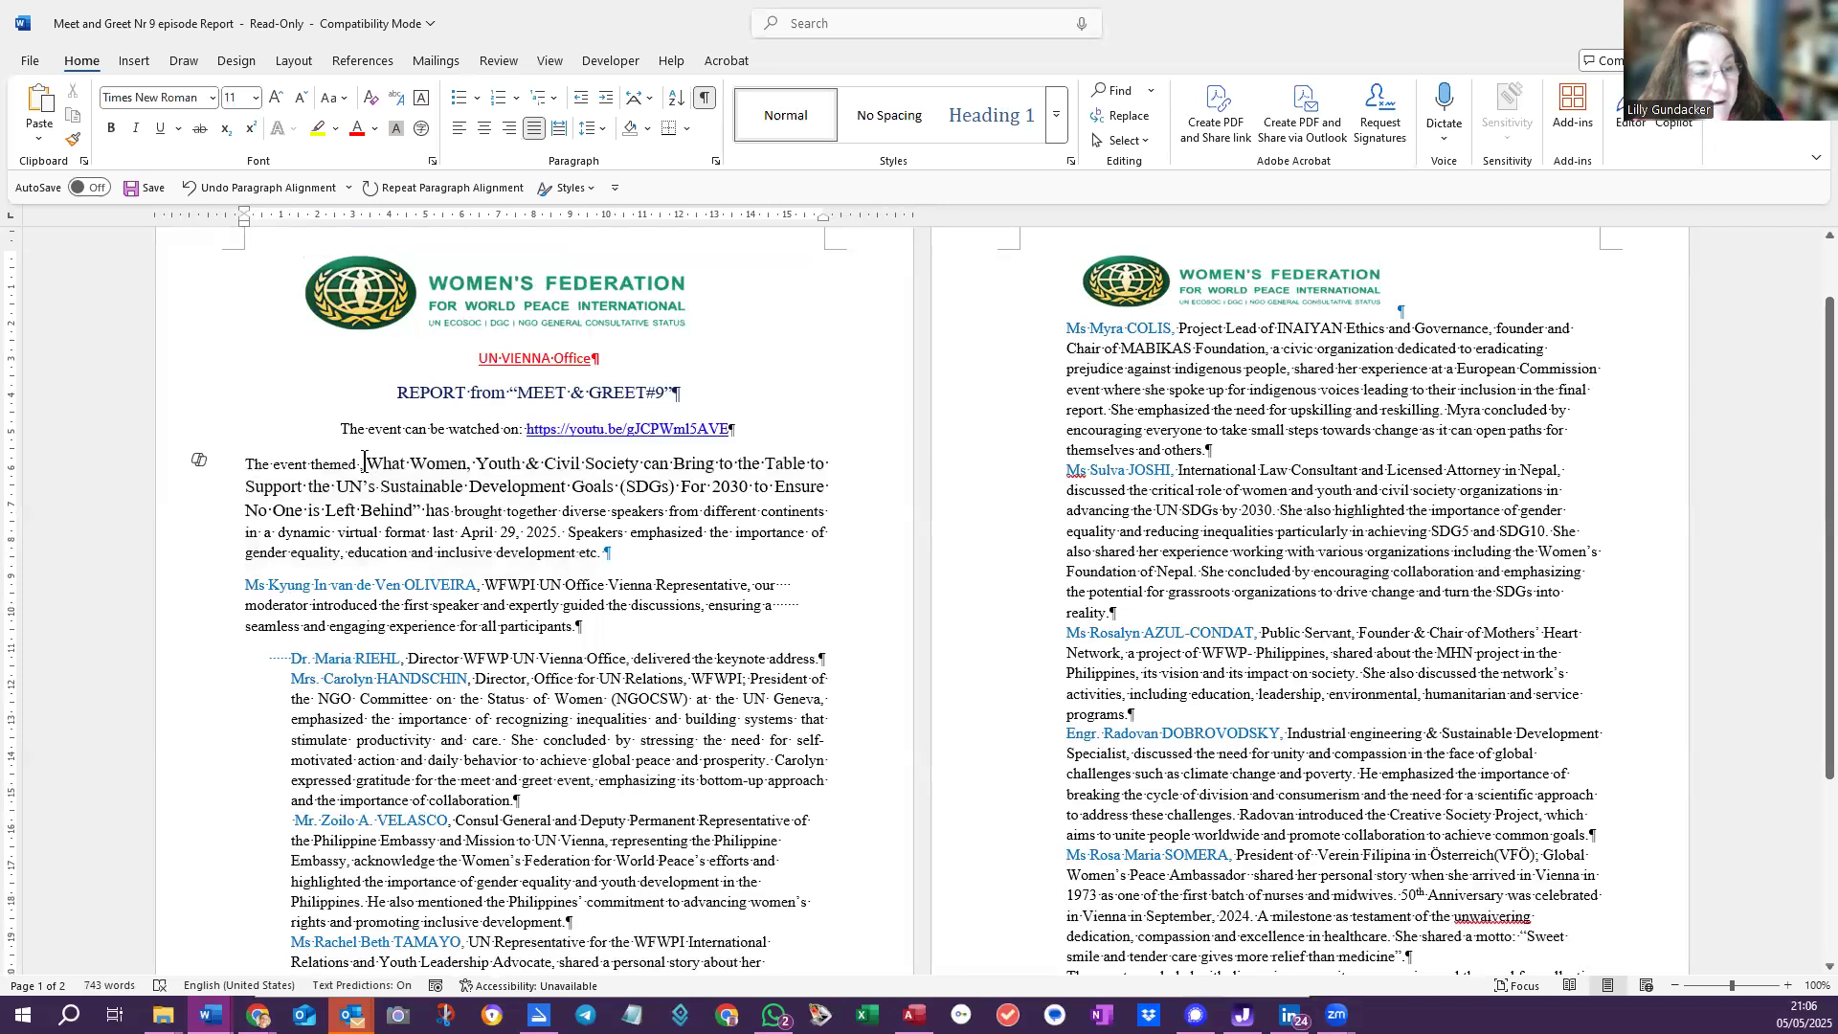
left_click(246, 987)
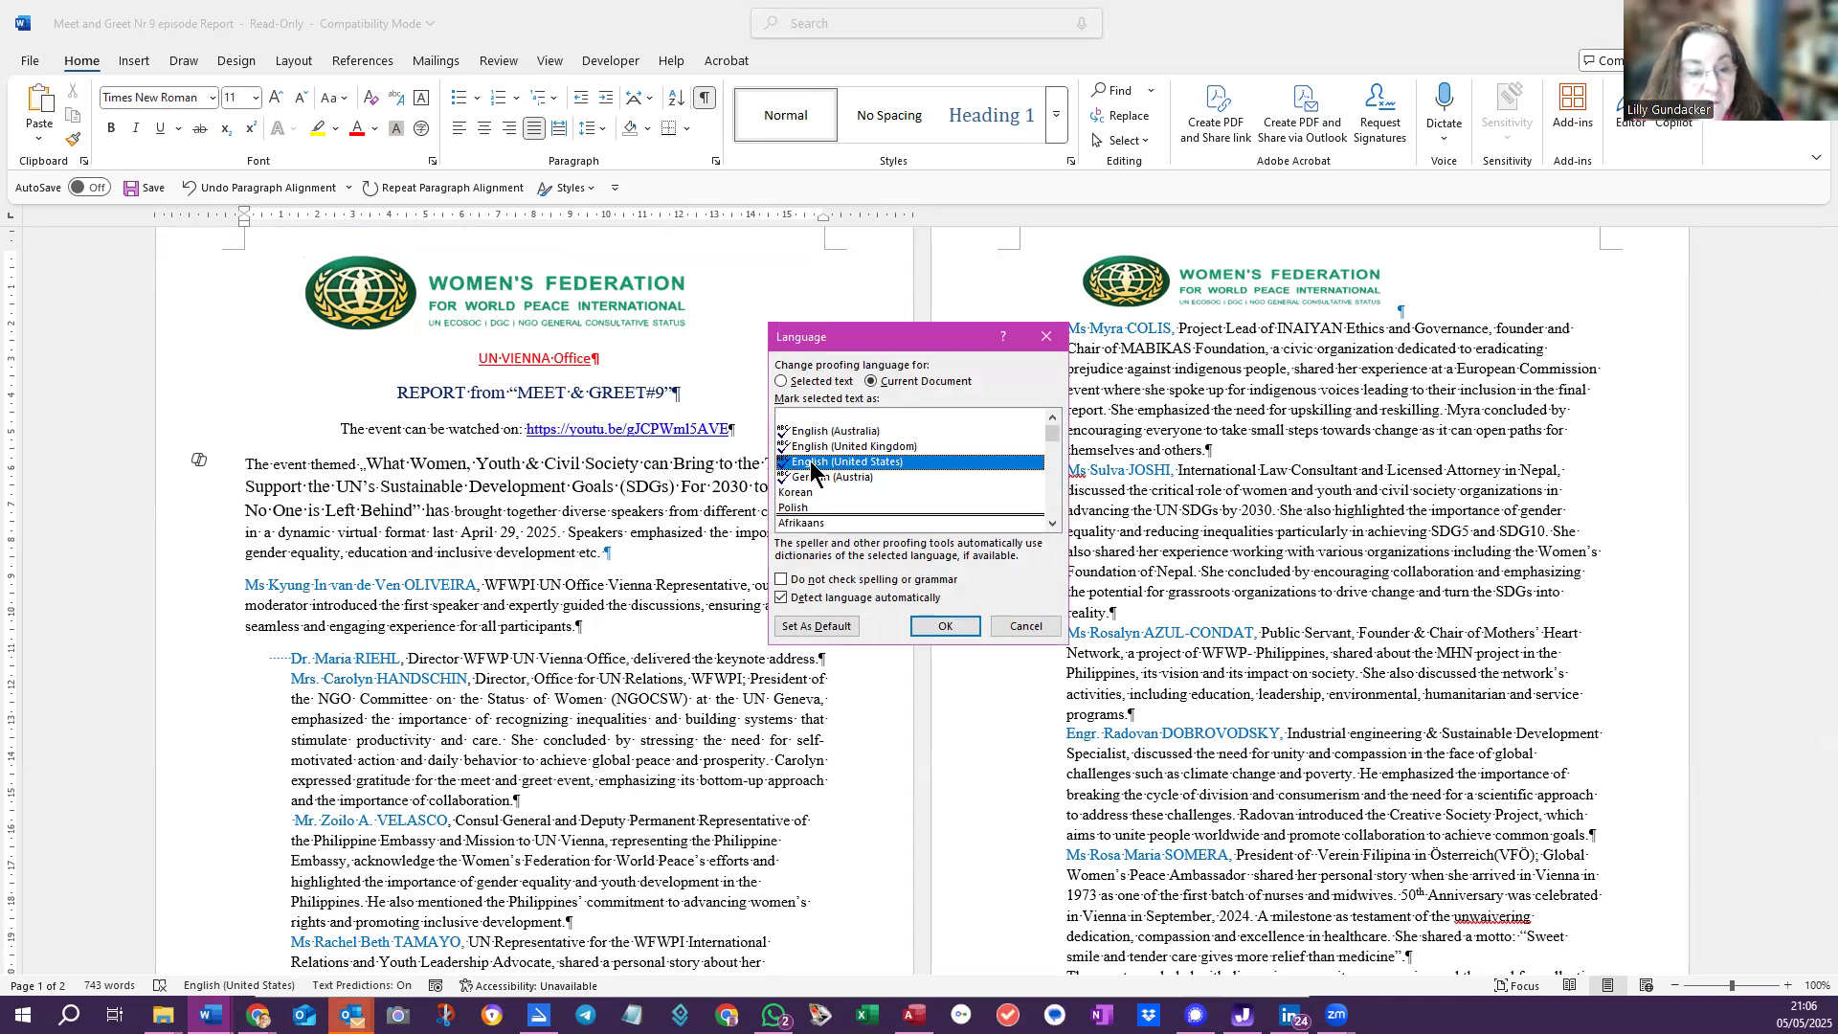
left_click(1046, 340)
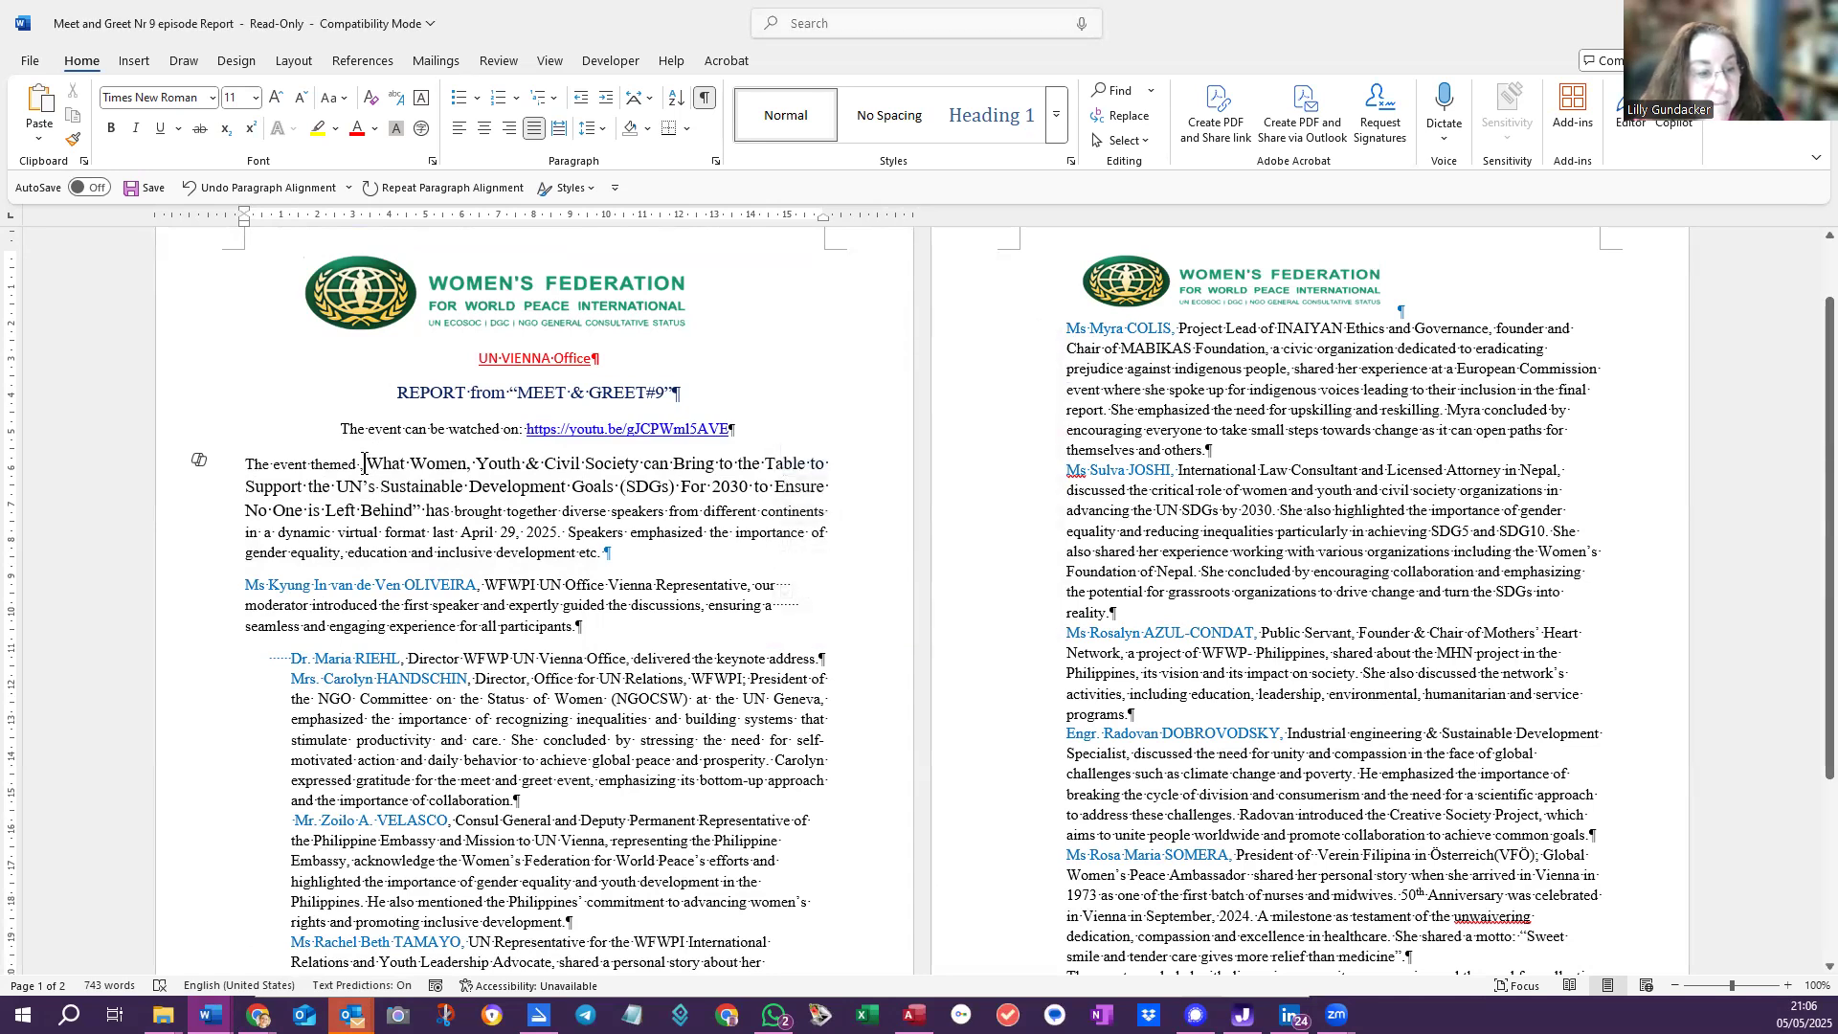
left_click_drag(367, 468, 360, 470)
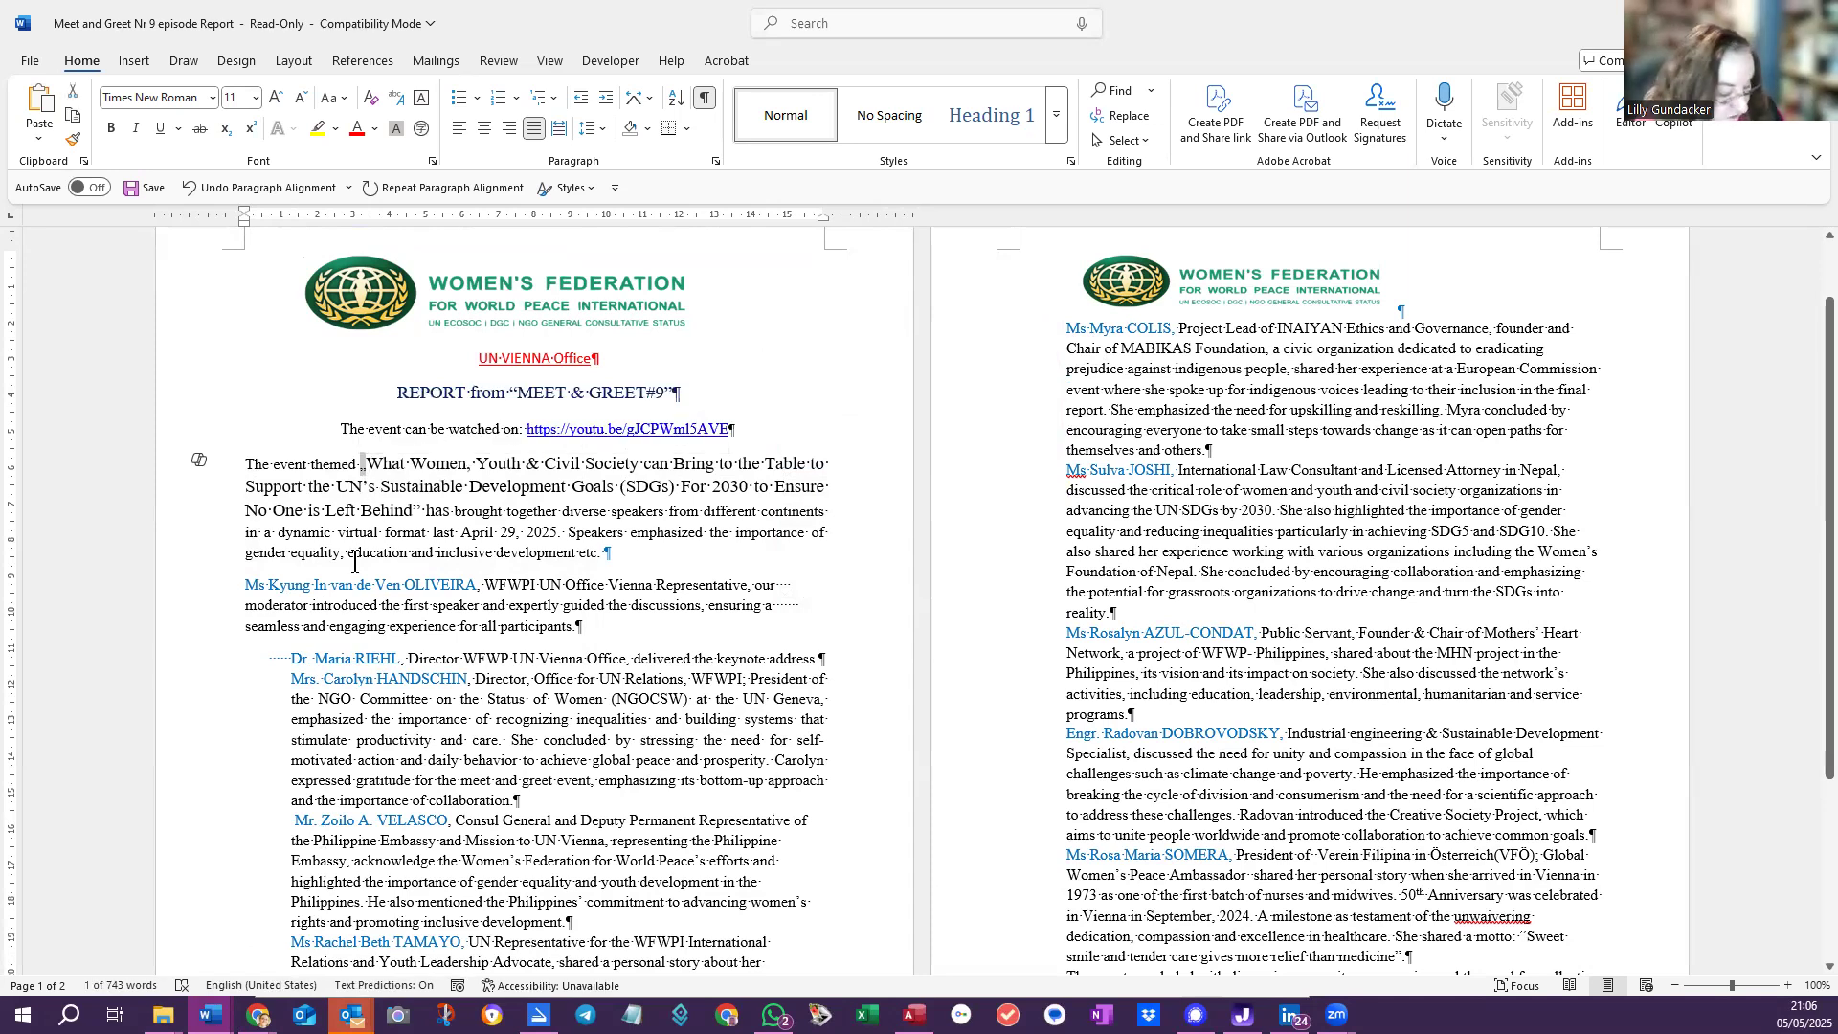
type("\"")
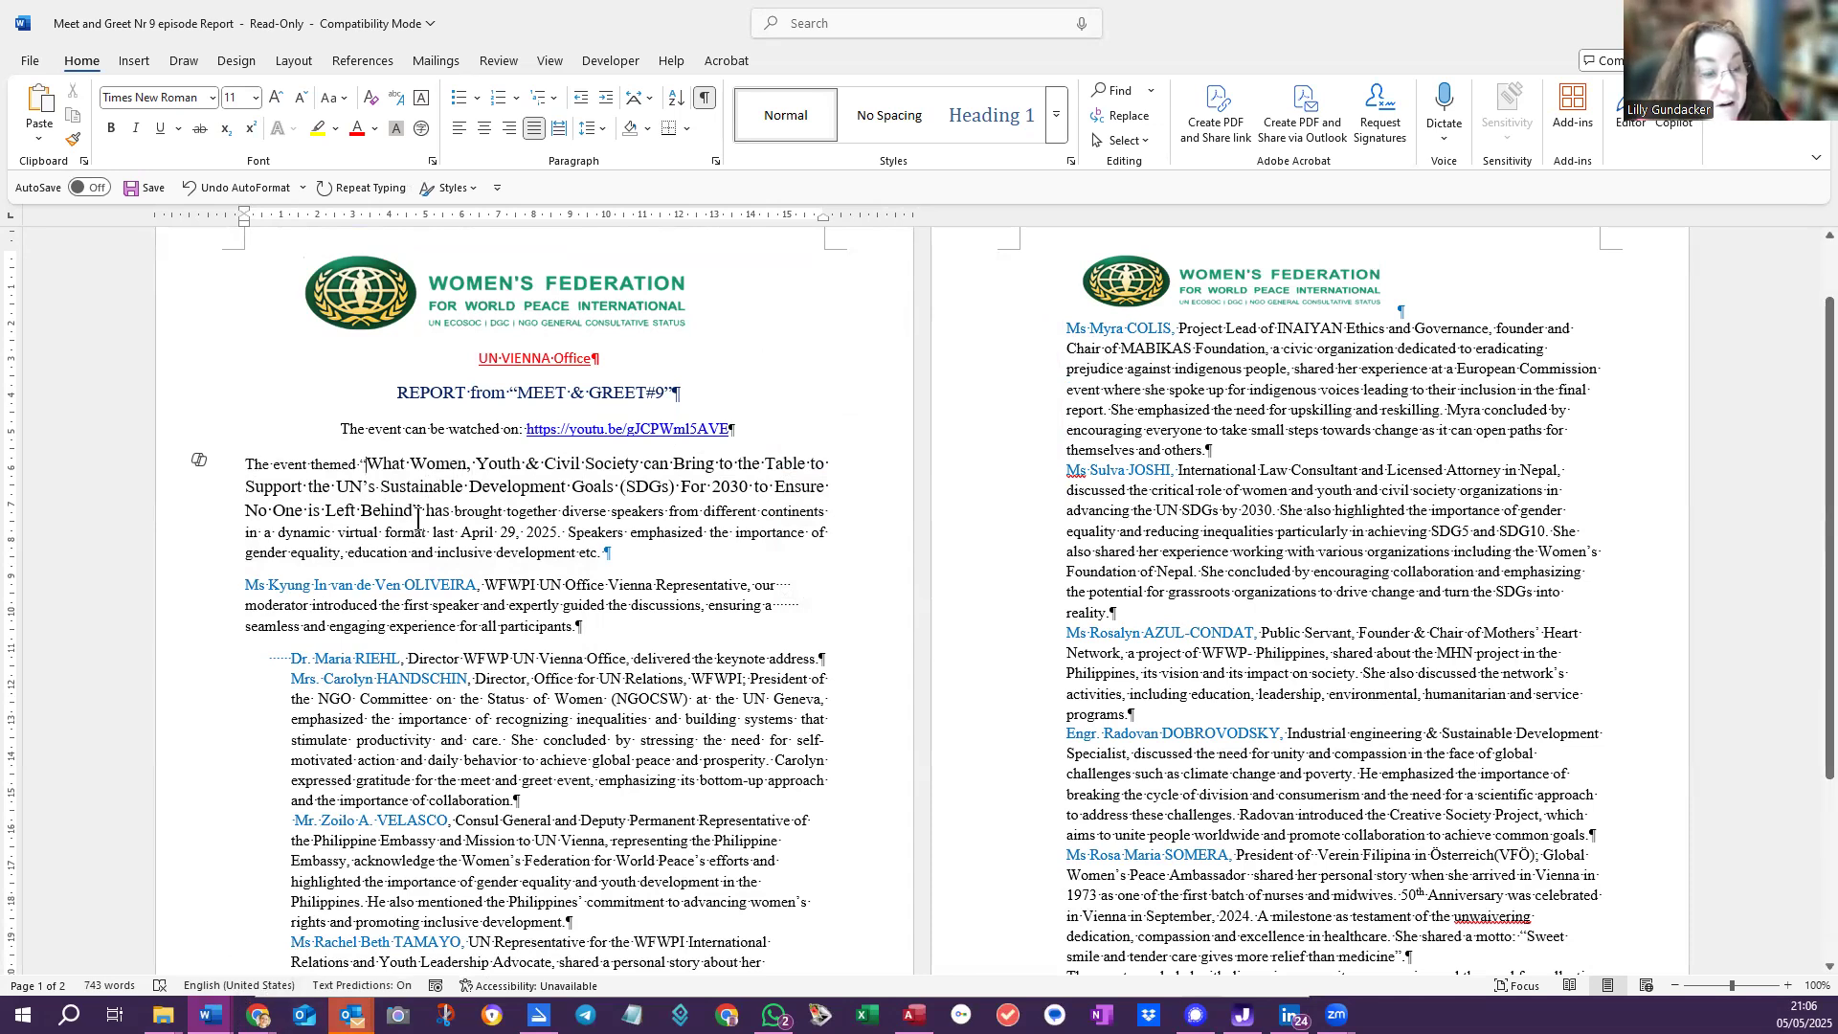
Set the font size of the whole introductory paragraph to 12
left_click_drag(243, 464, 599, 550)
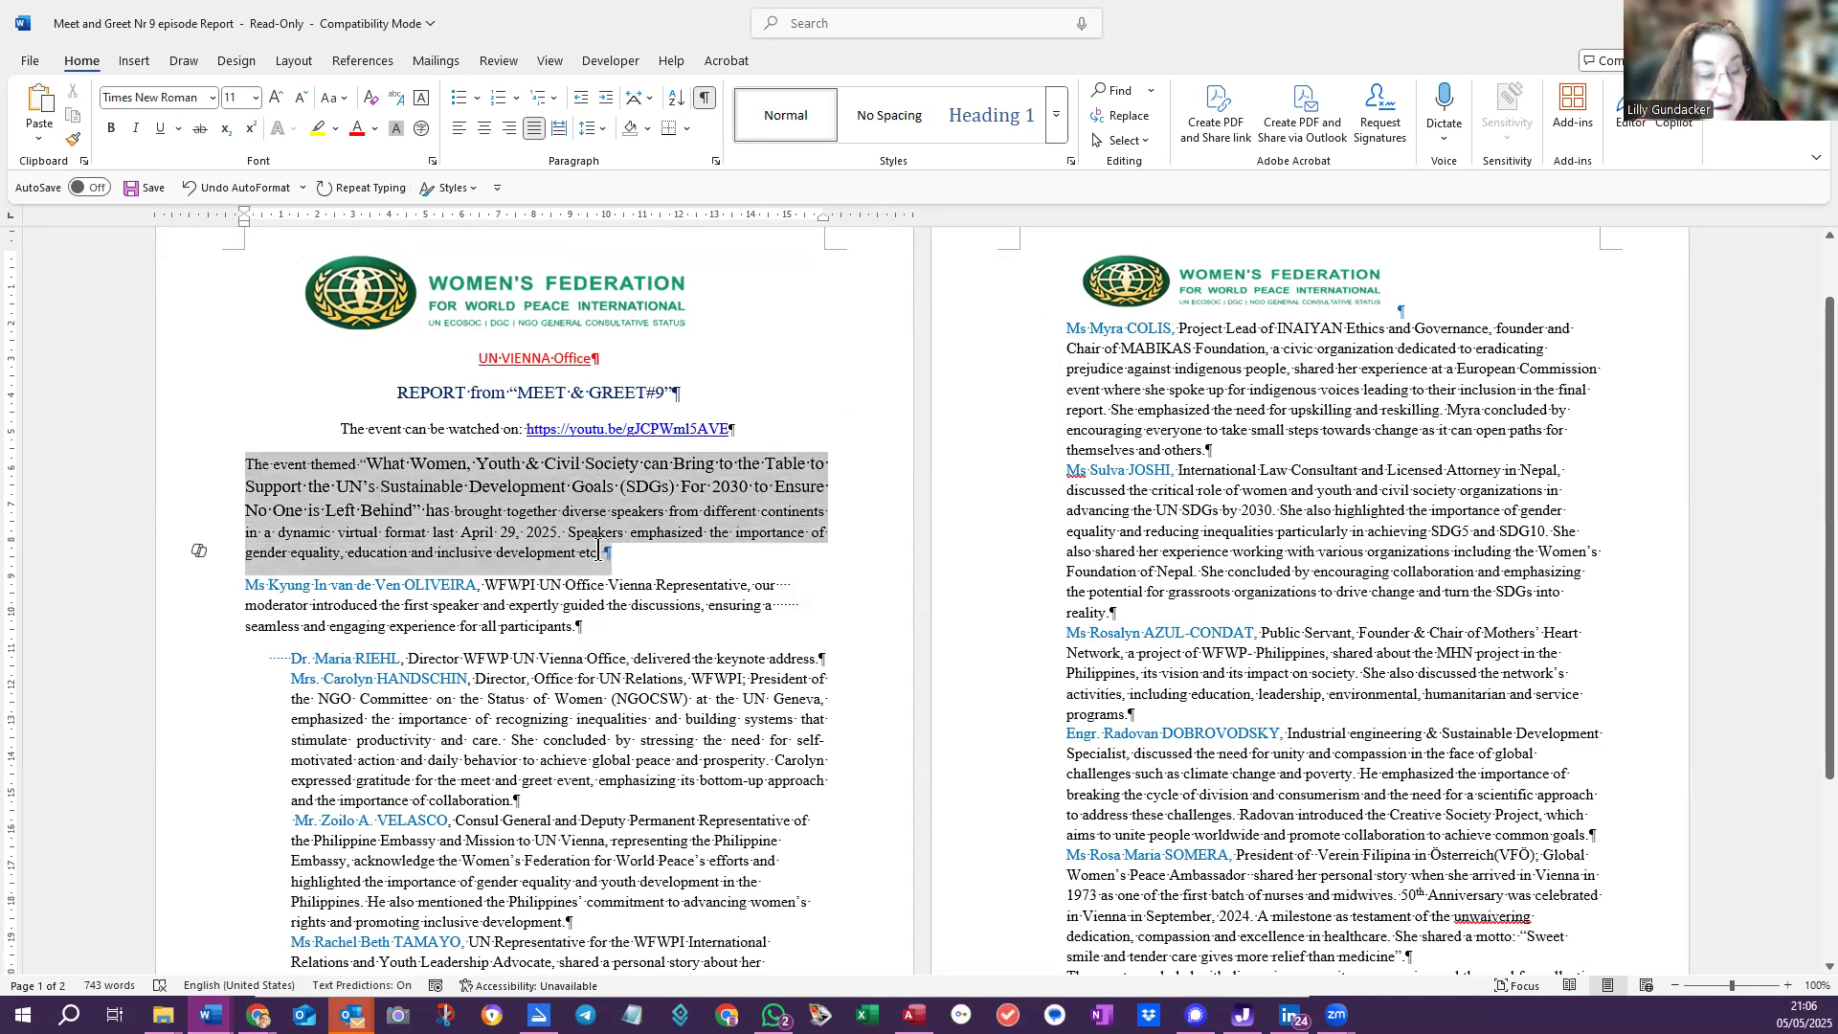
left_click(254, 98)
left_click(240, 201)
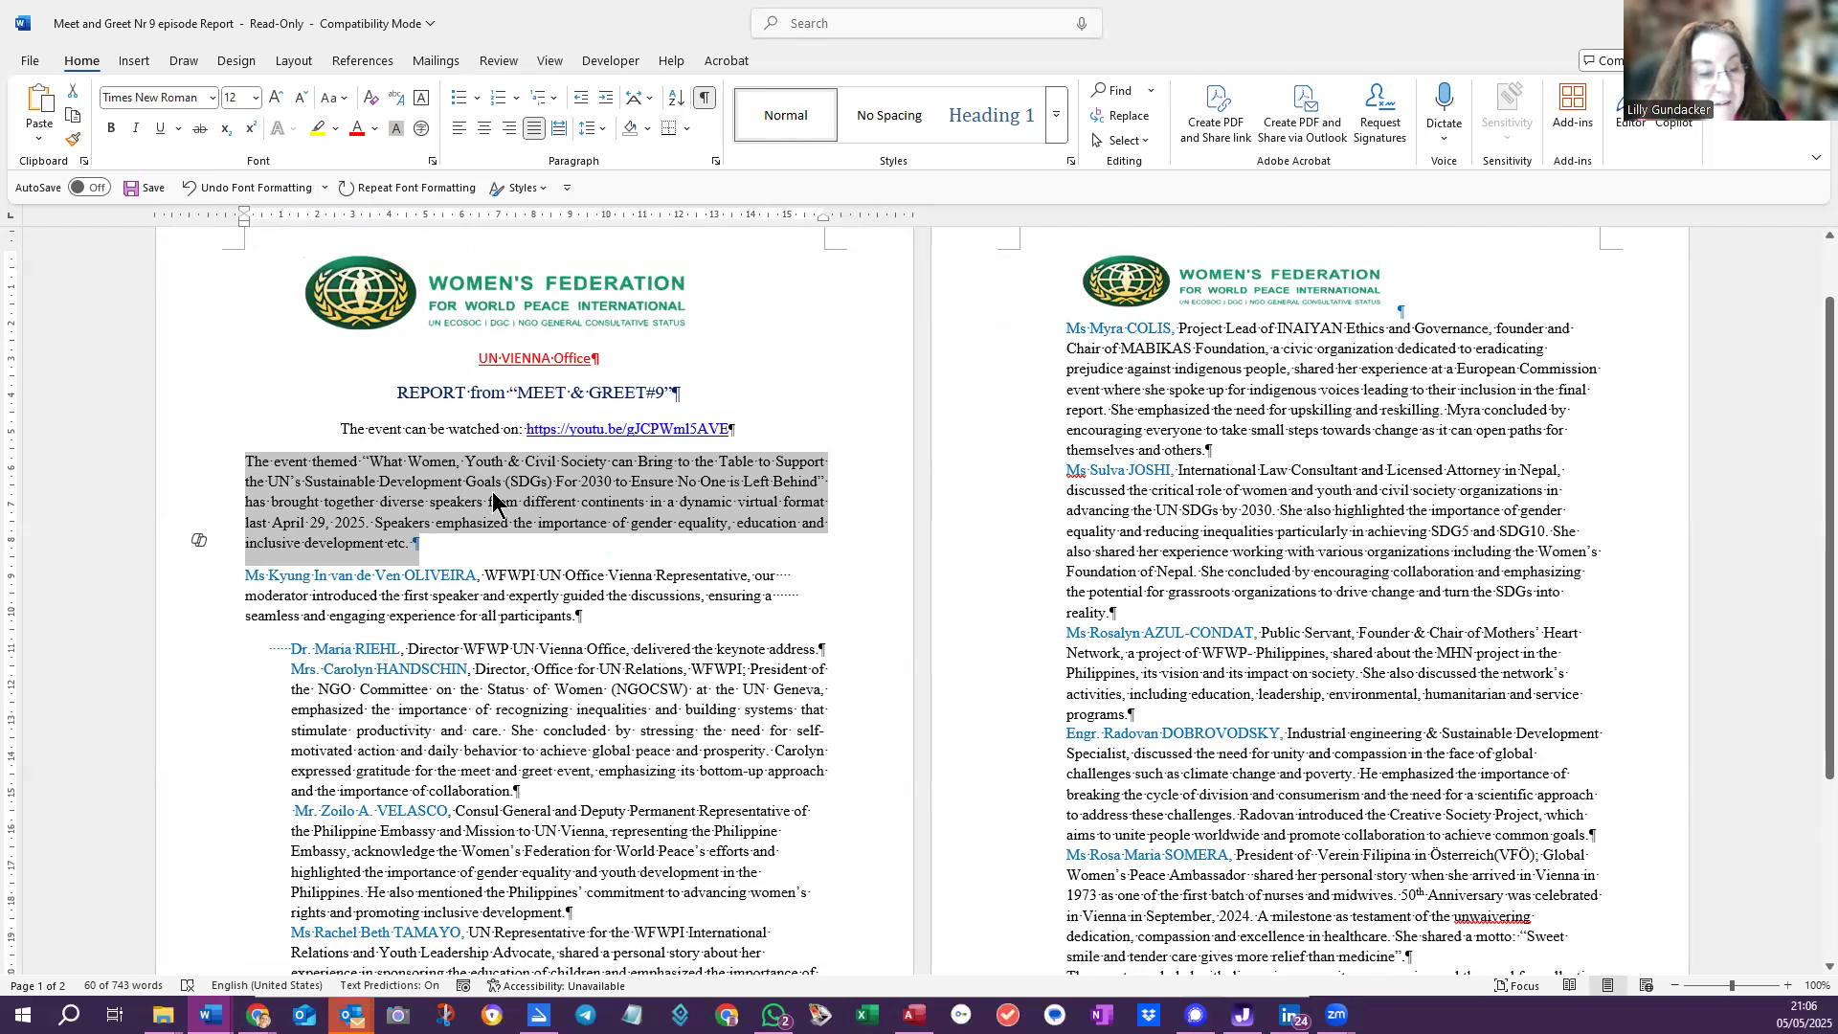
Compare the font size and alignment of the introductory paragraph with those of the moderator and speaker paragraphs below it
left_click(531, 595)
left_click(502, 657)
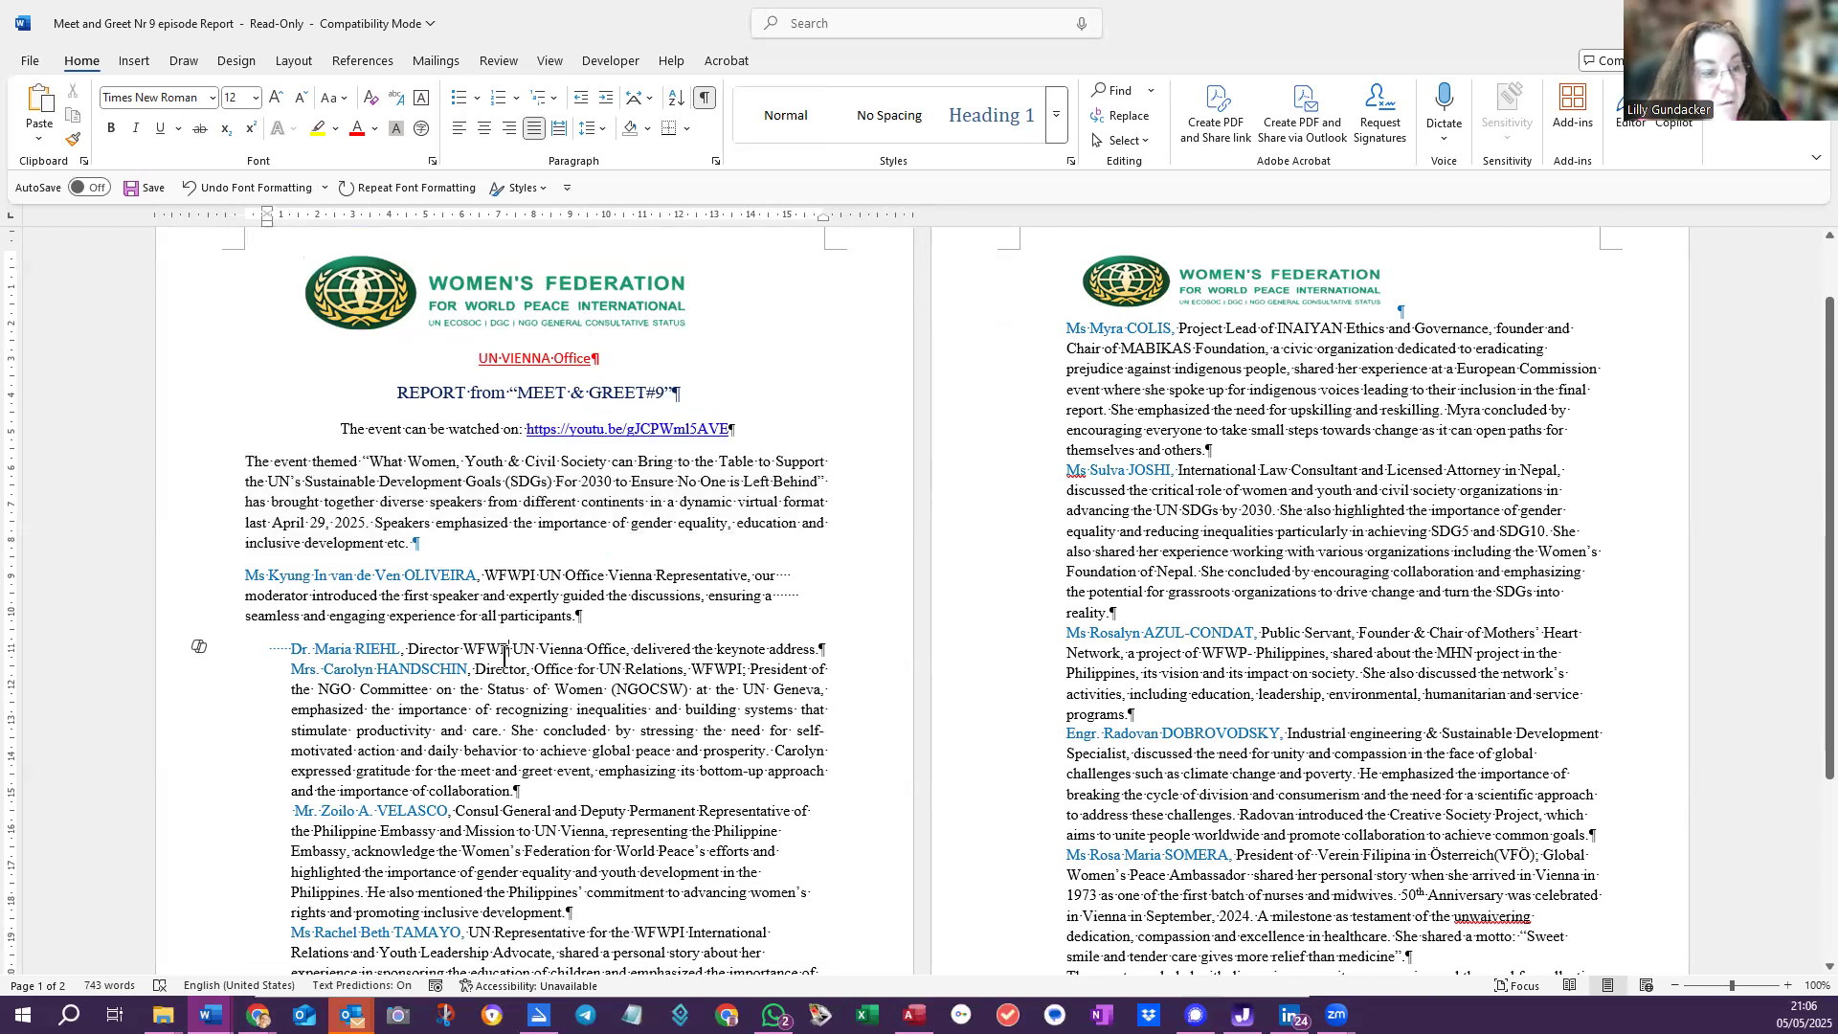
left_click(439, 503)
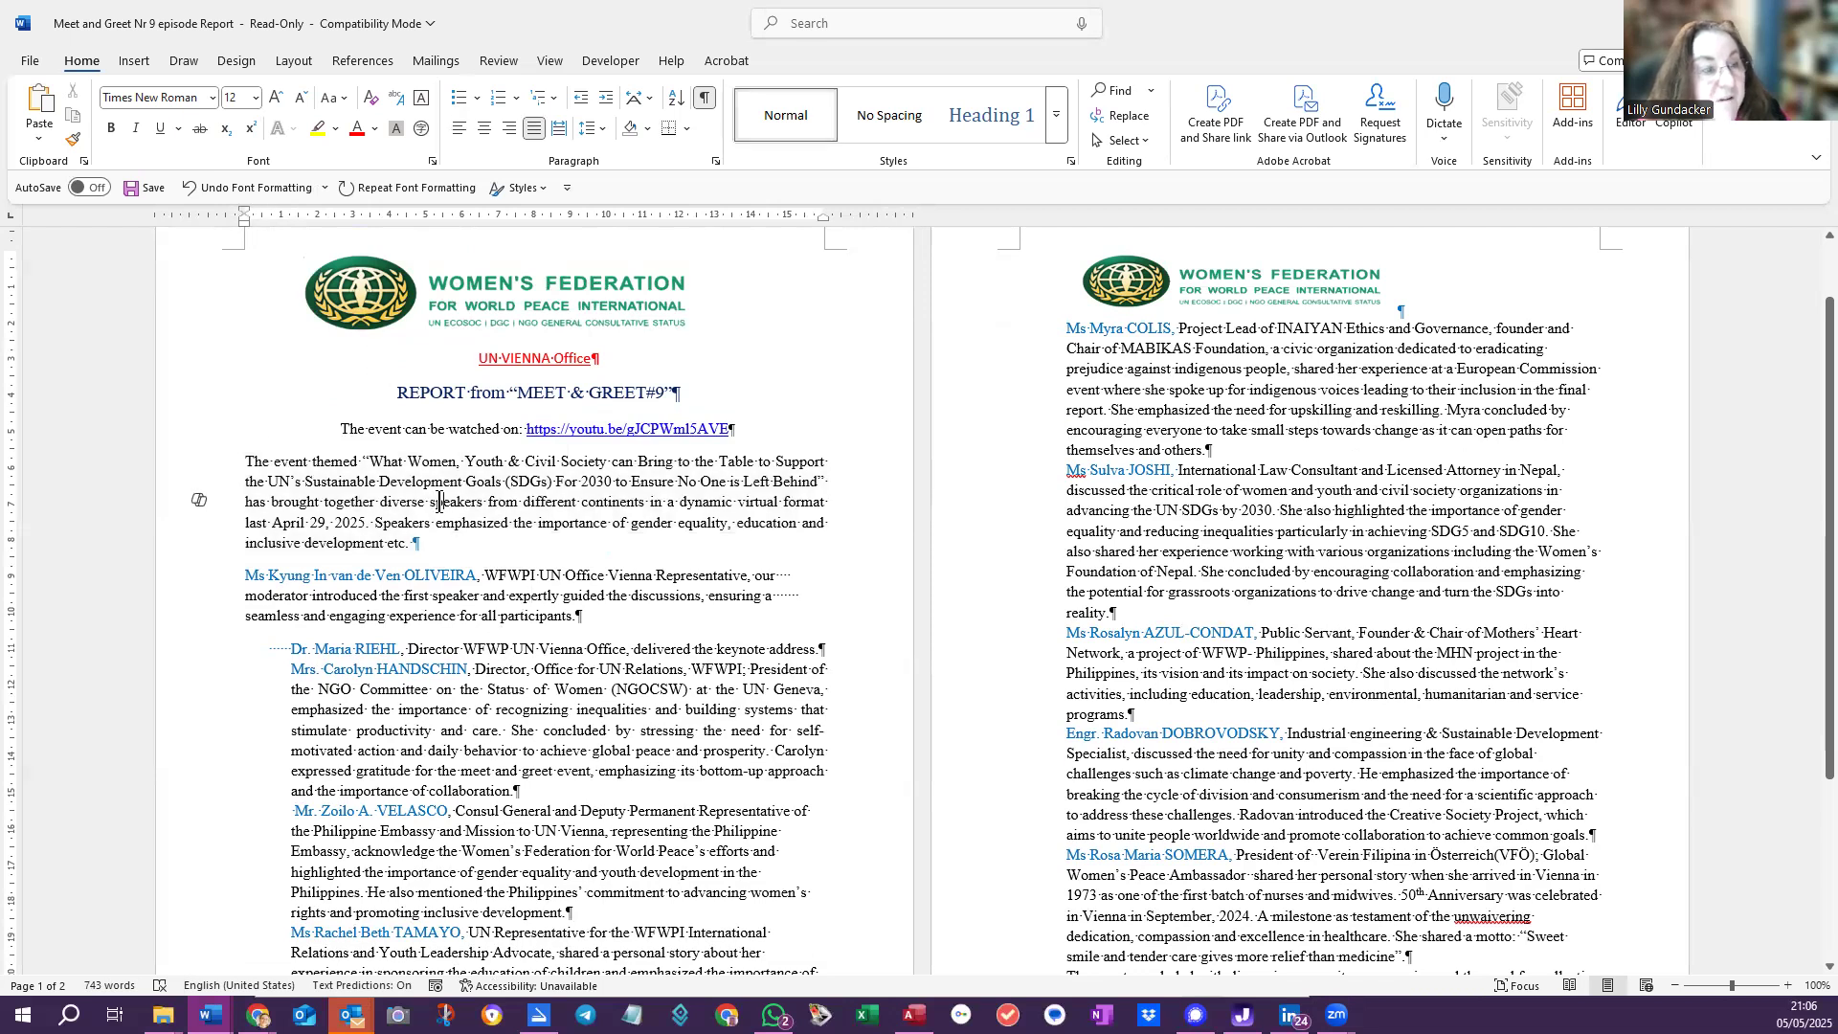
left_click(412, 667)
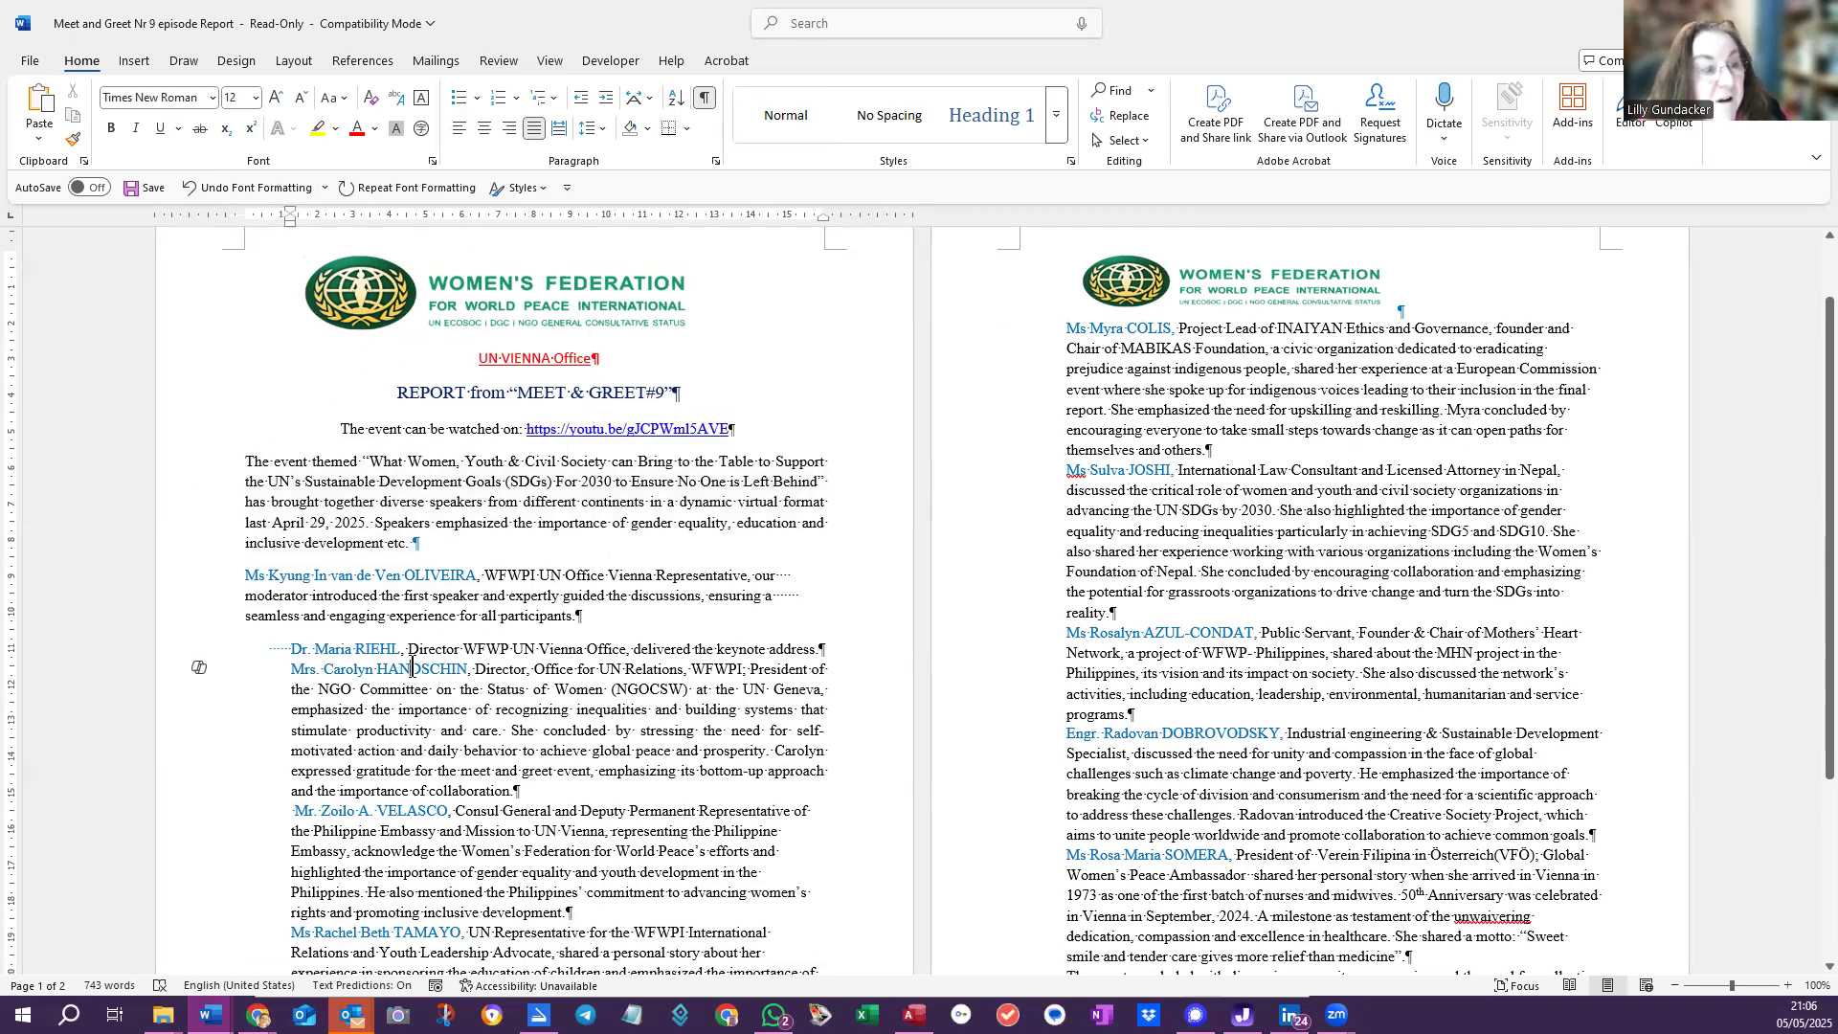
left_click(372, 689)
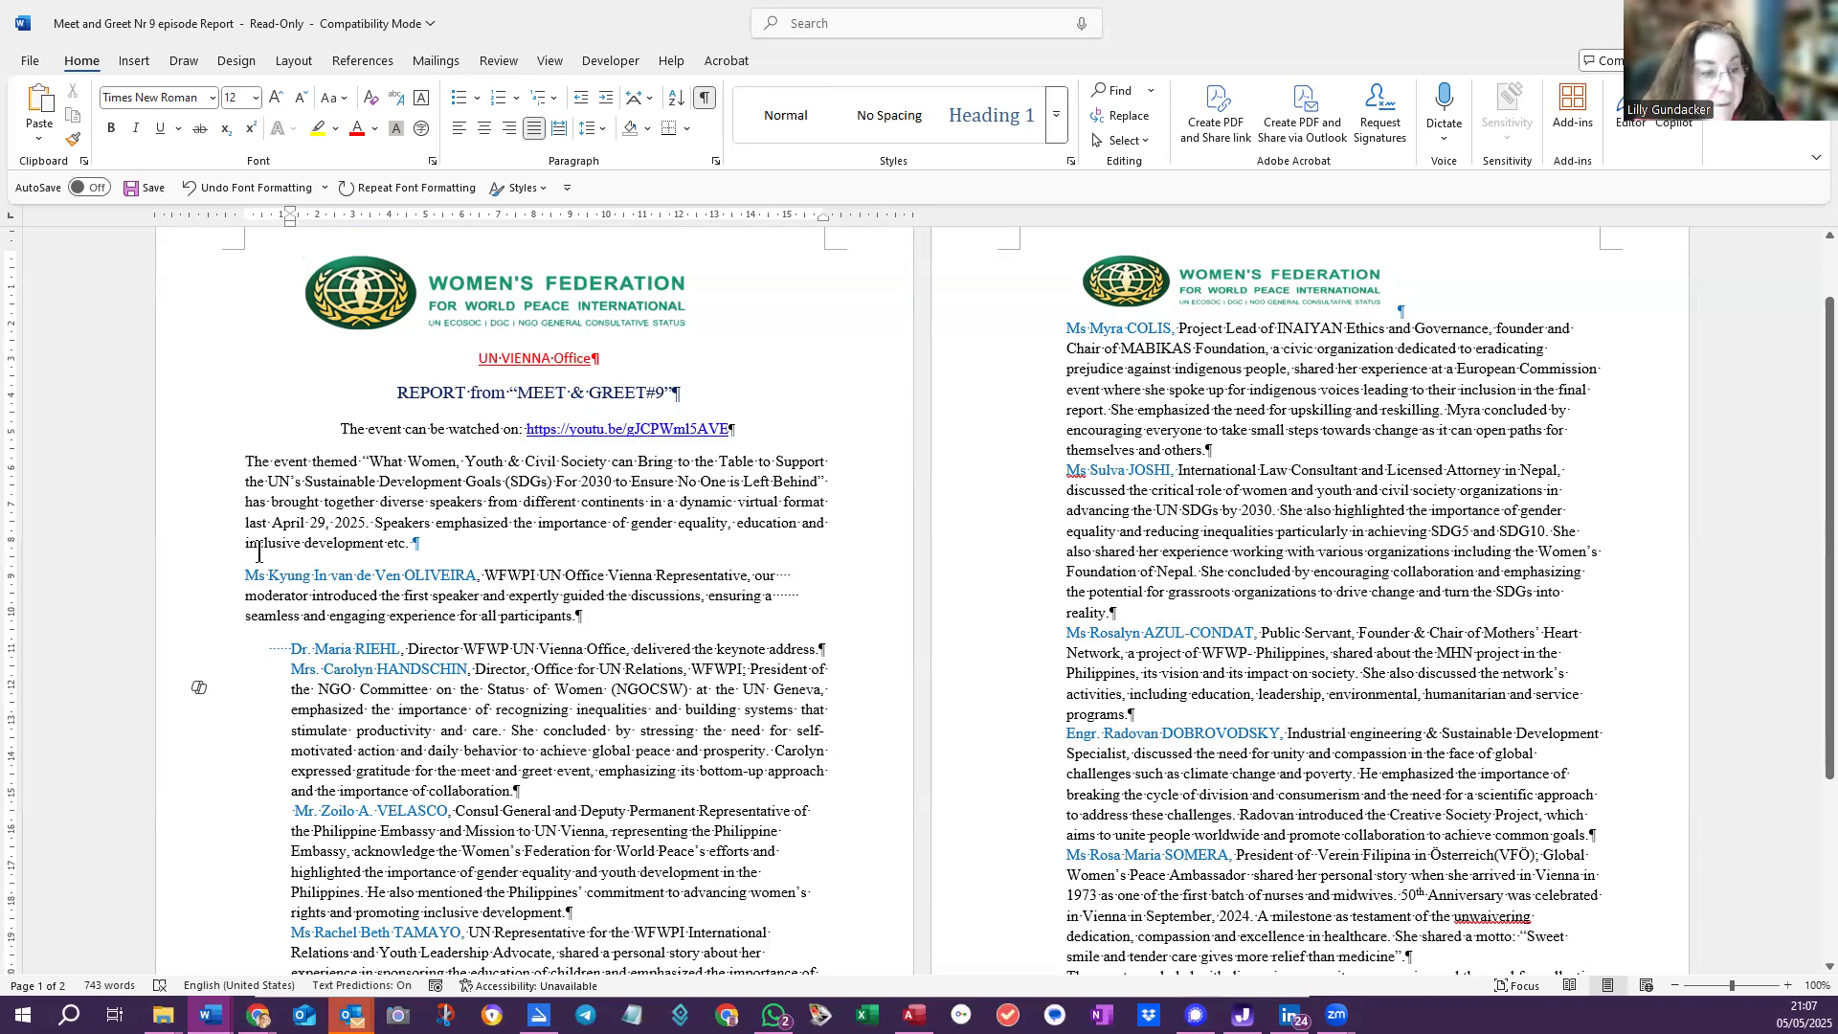
Justify the moderator paragraph directly below the introduction
left_click(571, 598)
left_click(725, 578)
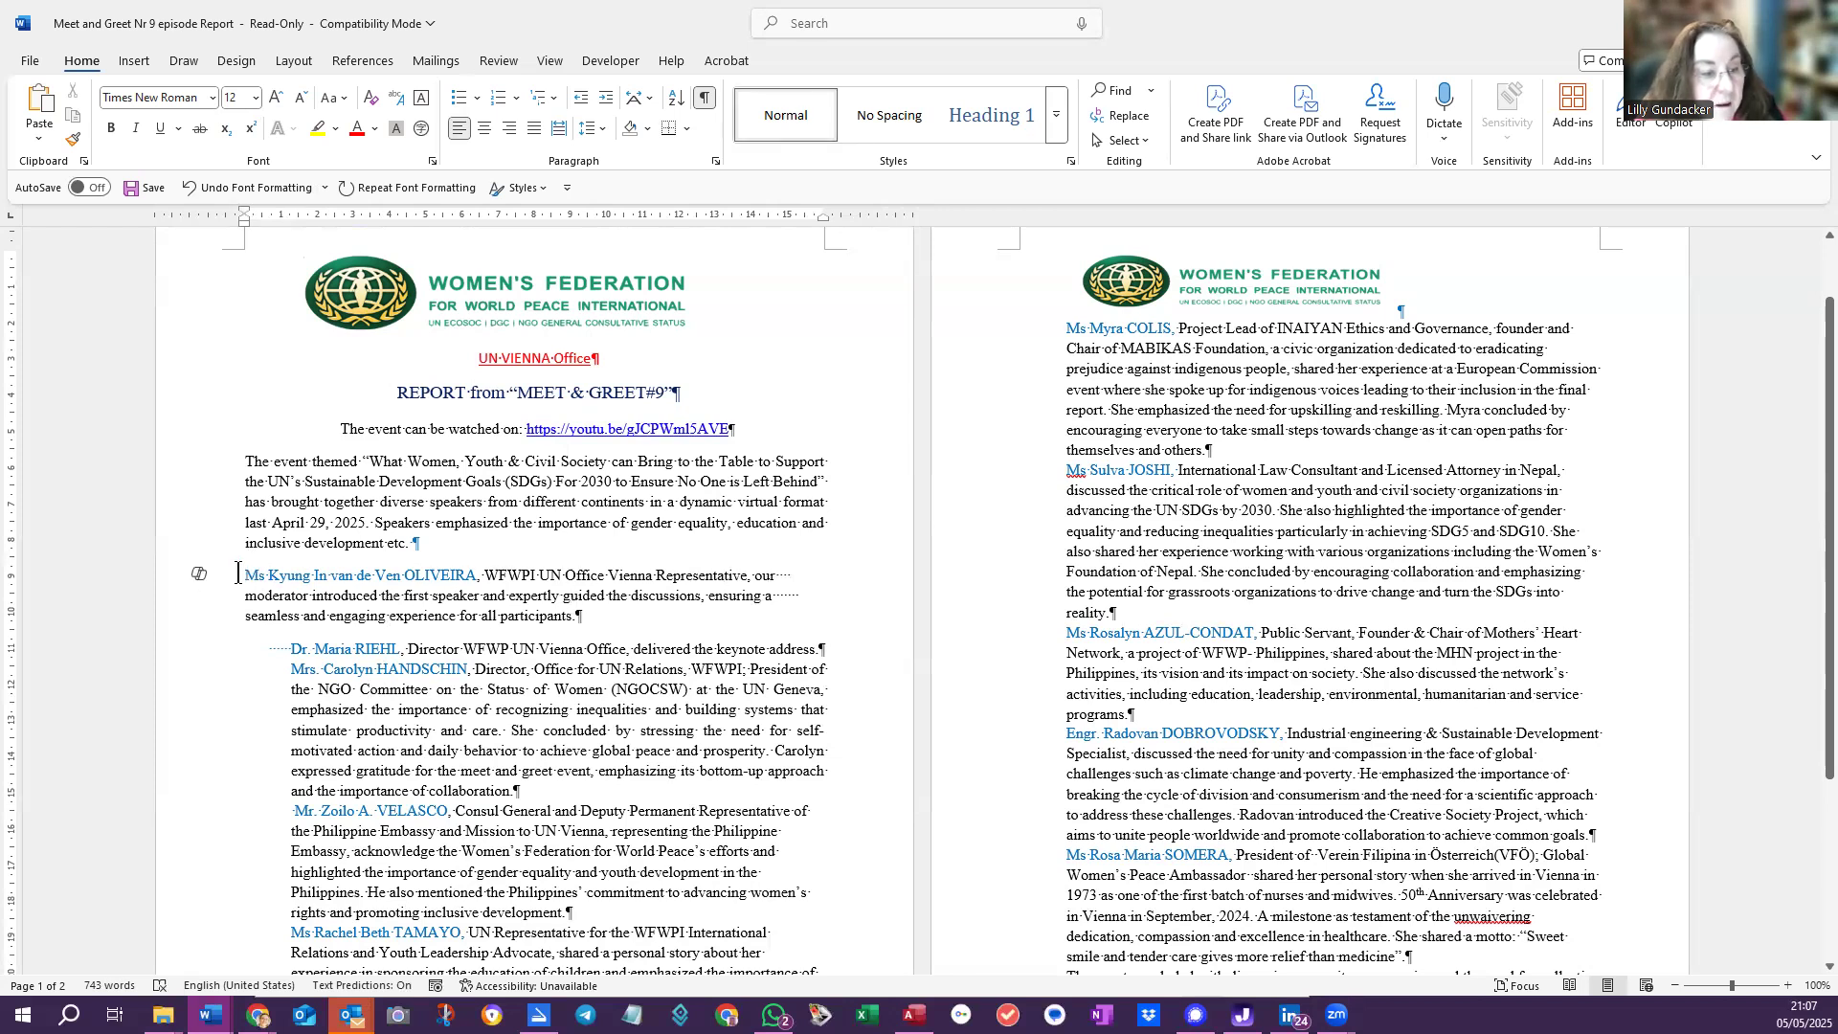
left_click_drag(246, 600, 265, 601)
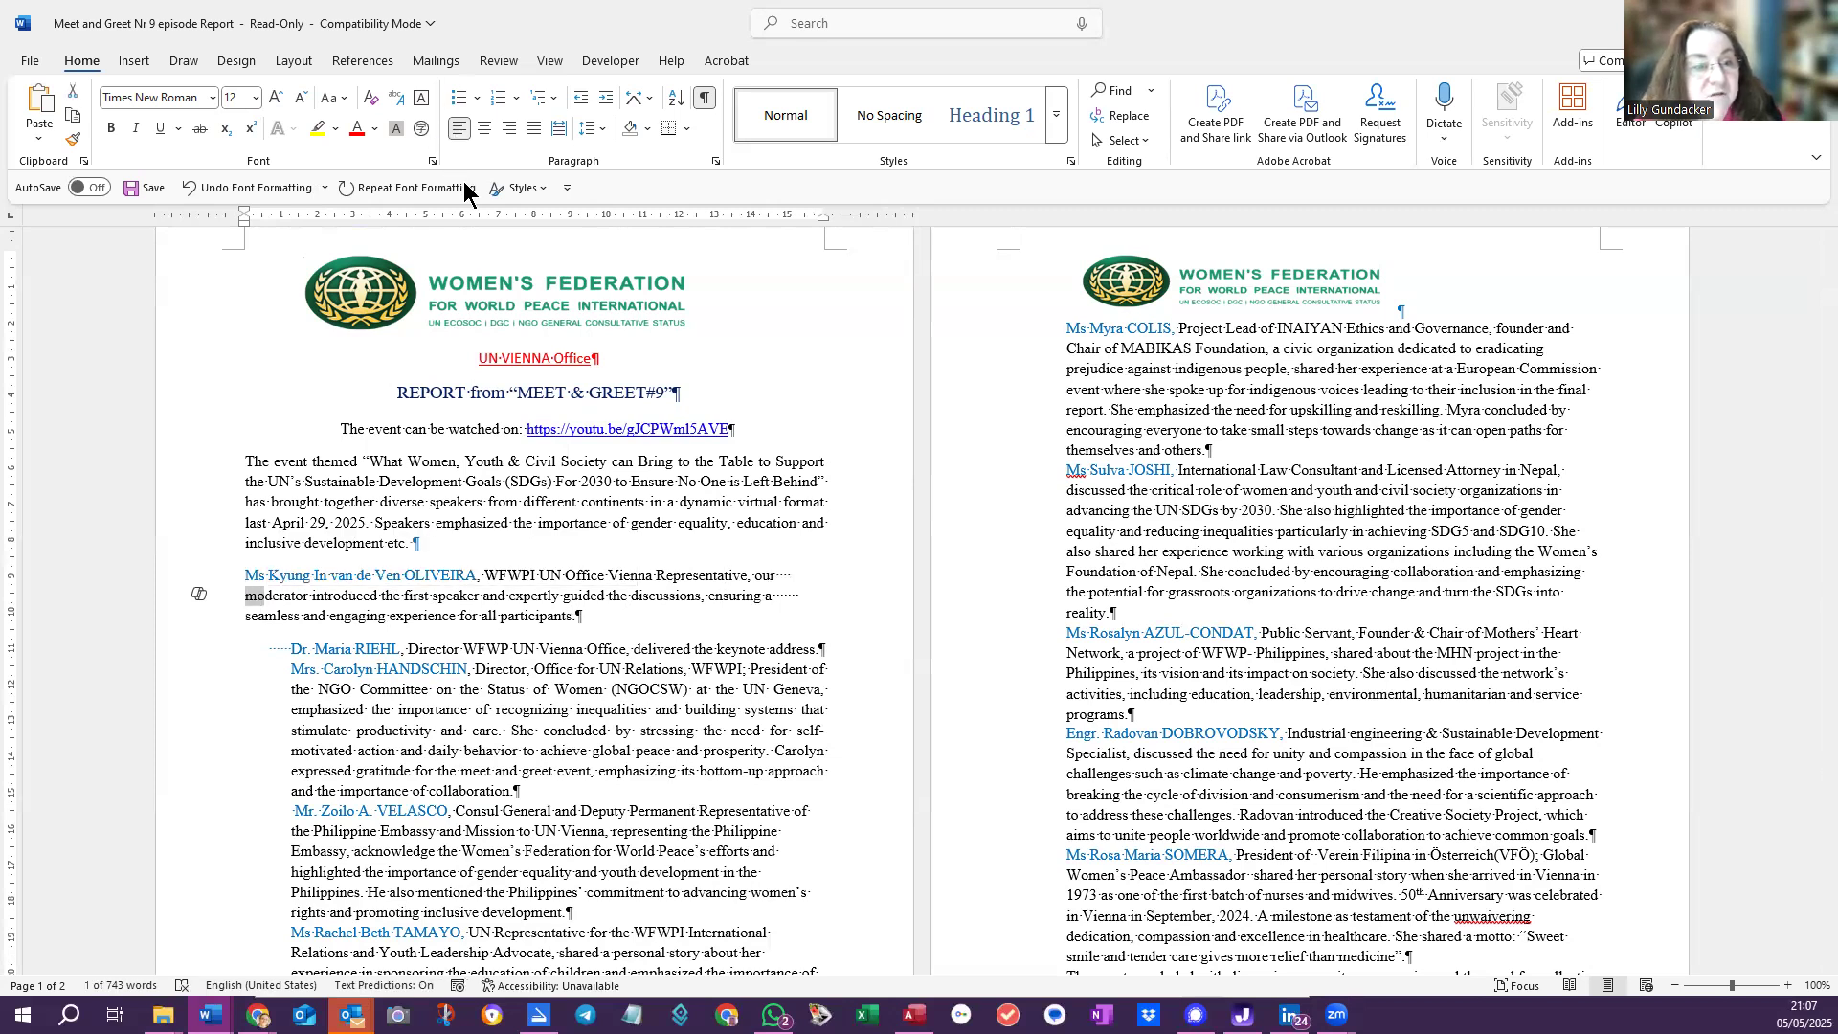
left_click(533, 130)
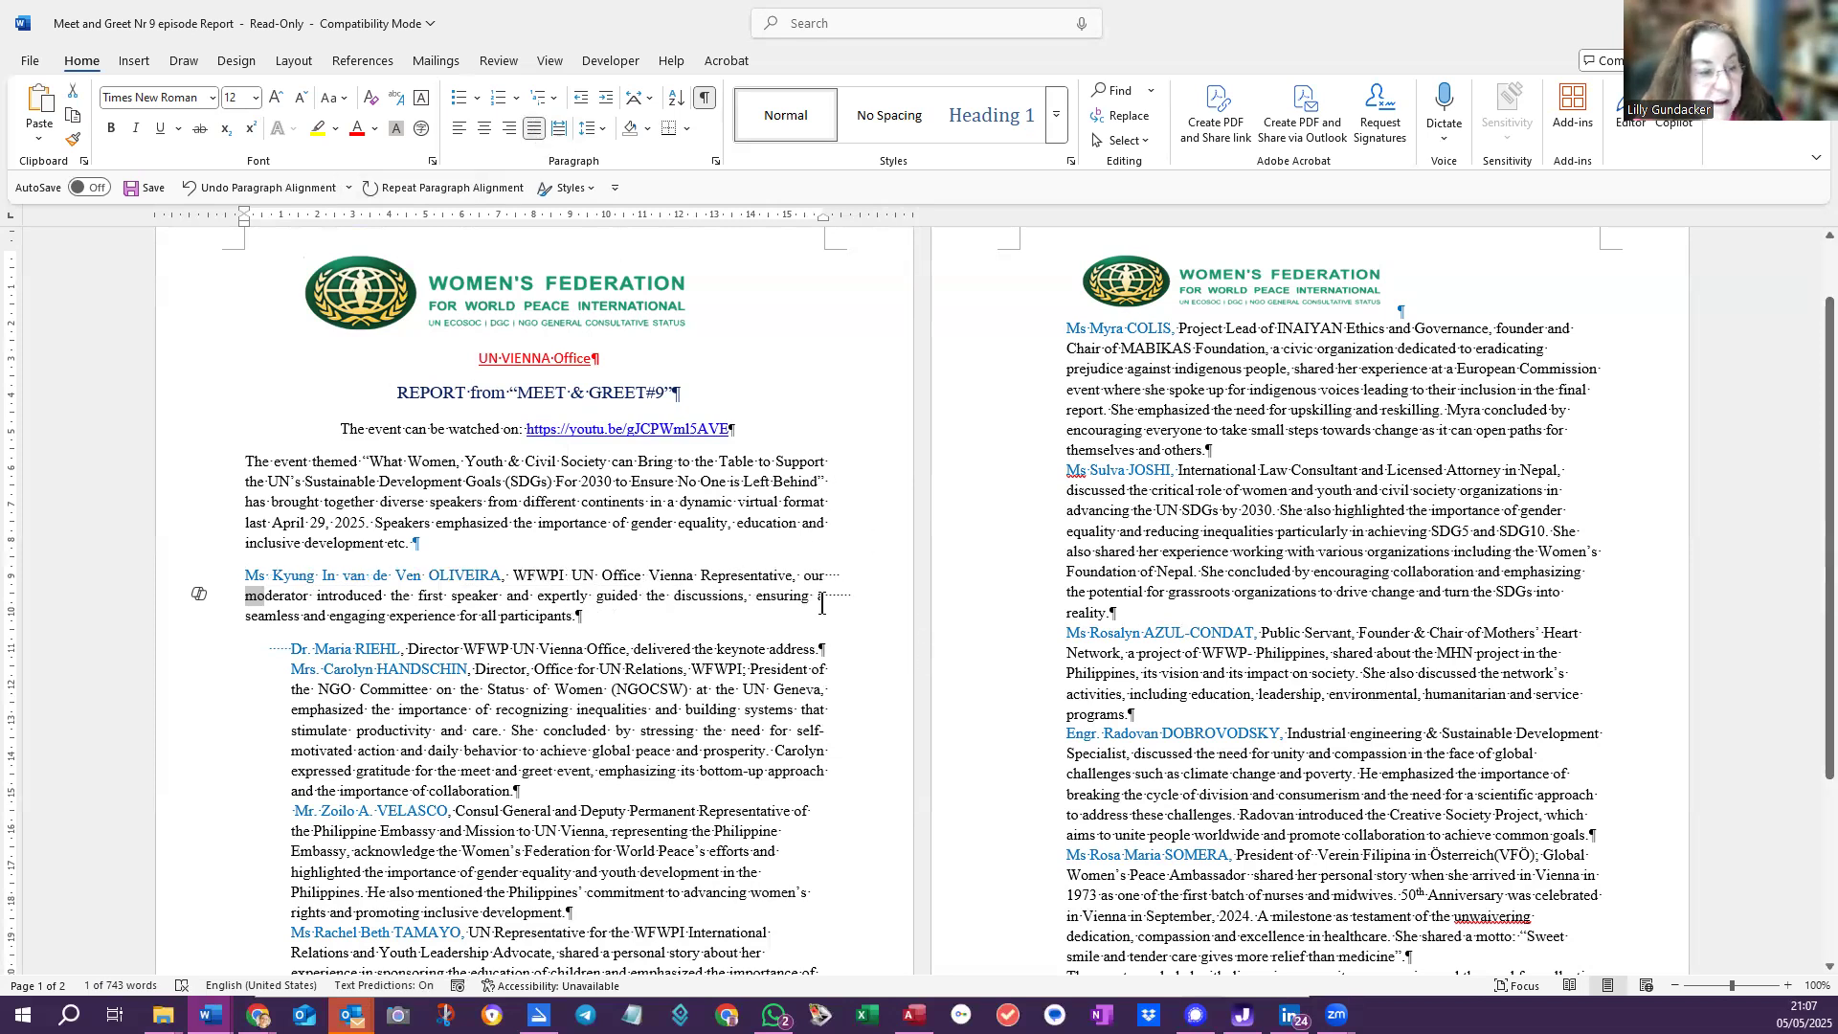
left_click(756, 598)
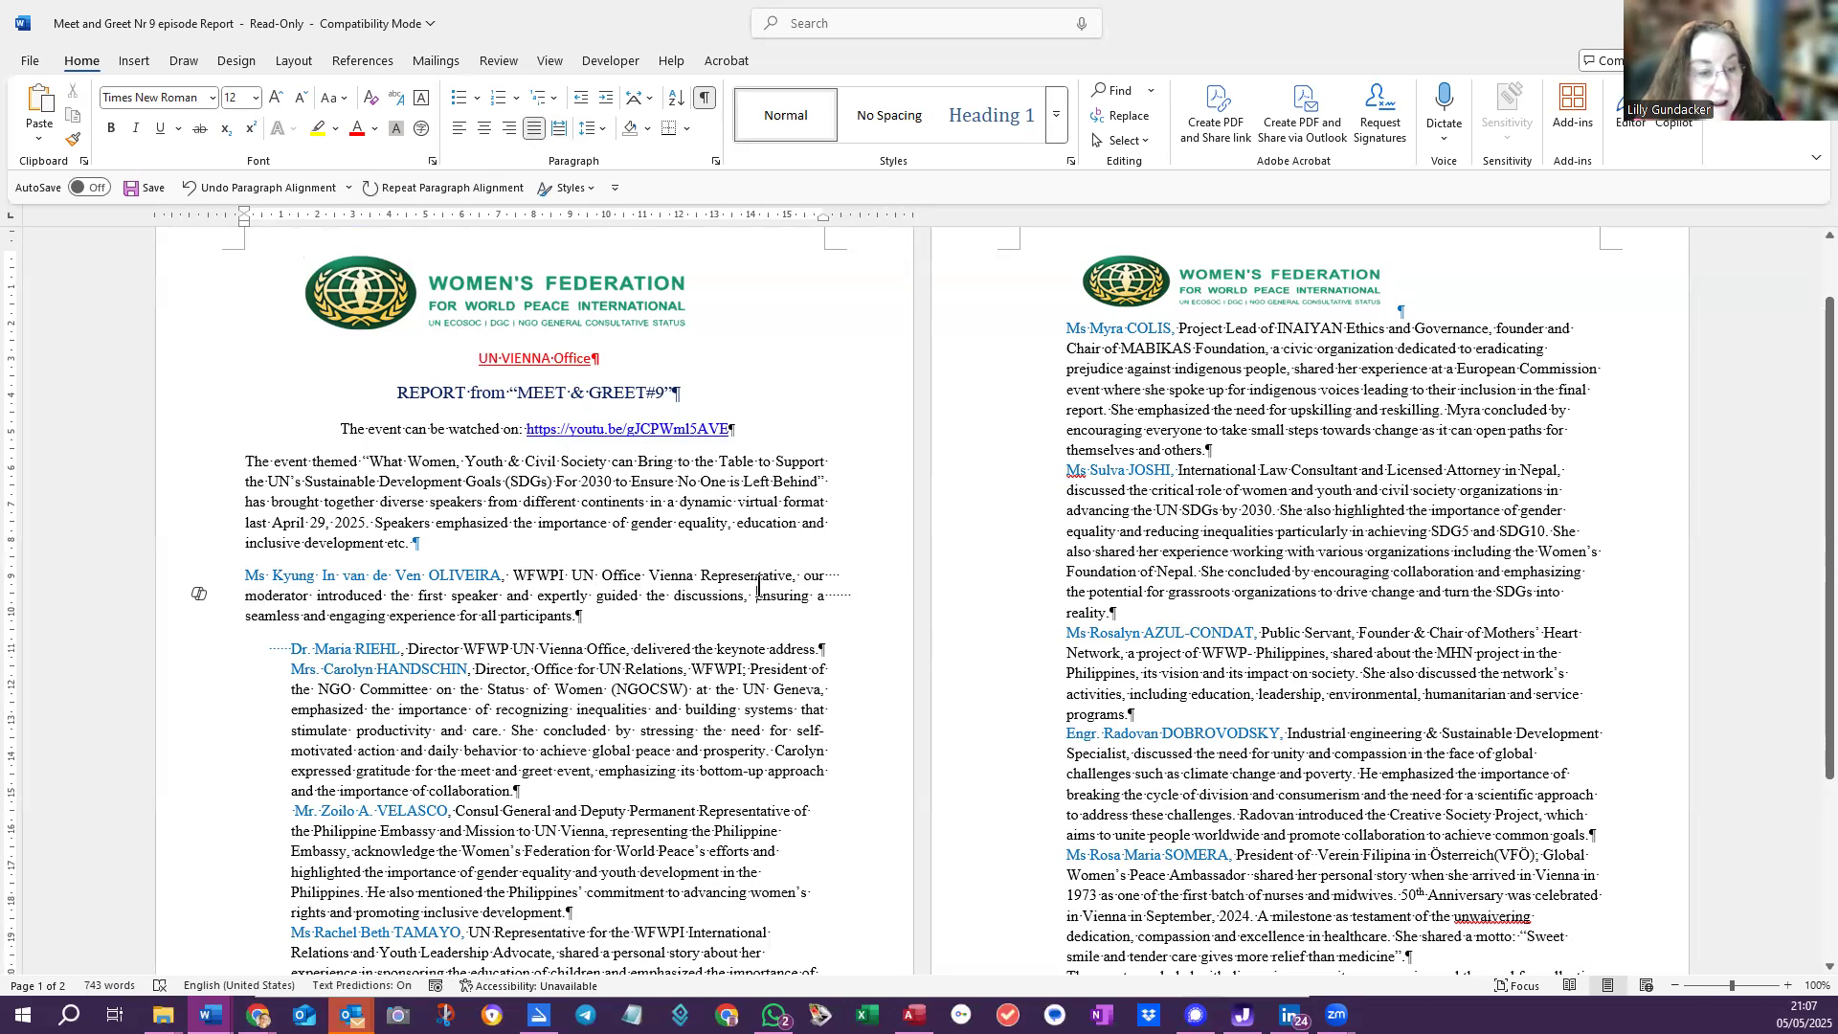
Copy the formatting of the moderator paragraph onto the keynote speaker line and the UN Geneva speaker paragraph below it
left_click_drag(242, 578, 586, 620)
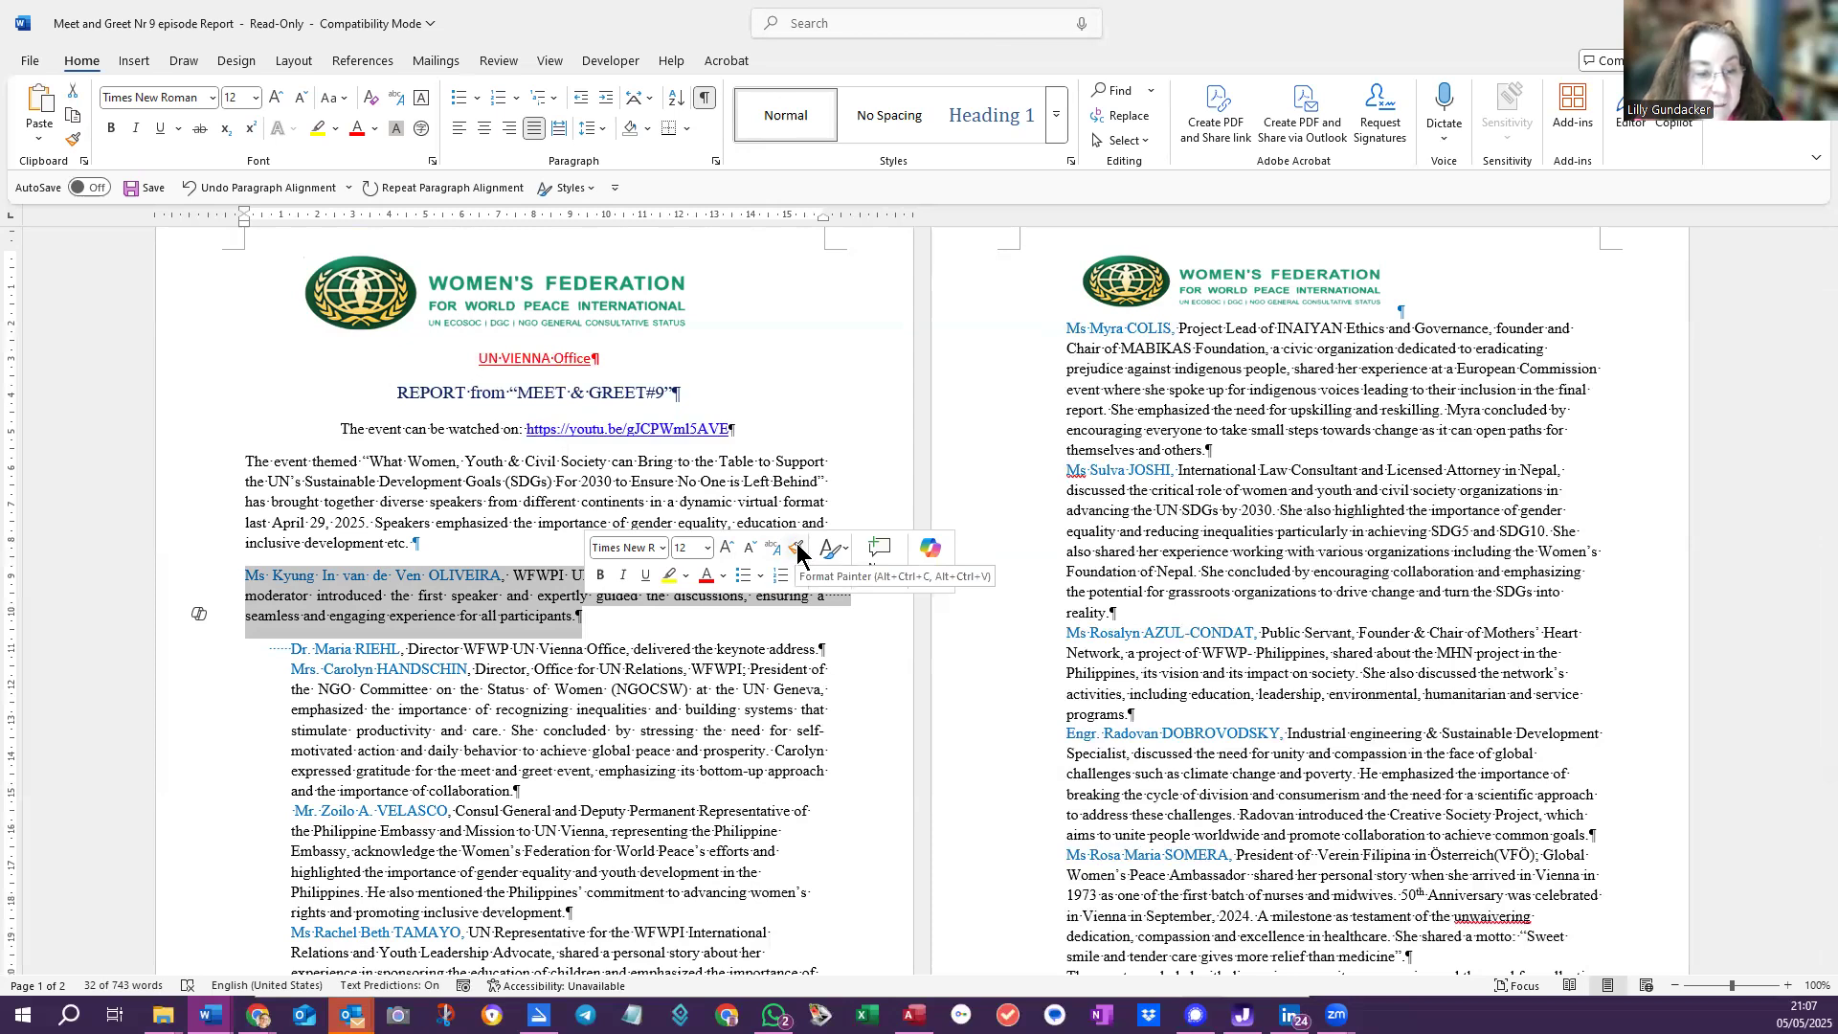
left_click(797, 549)
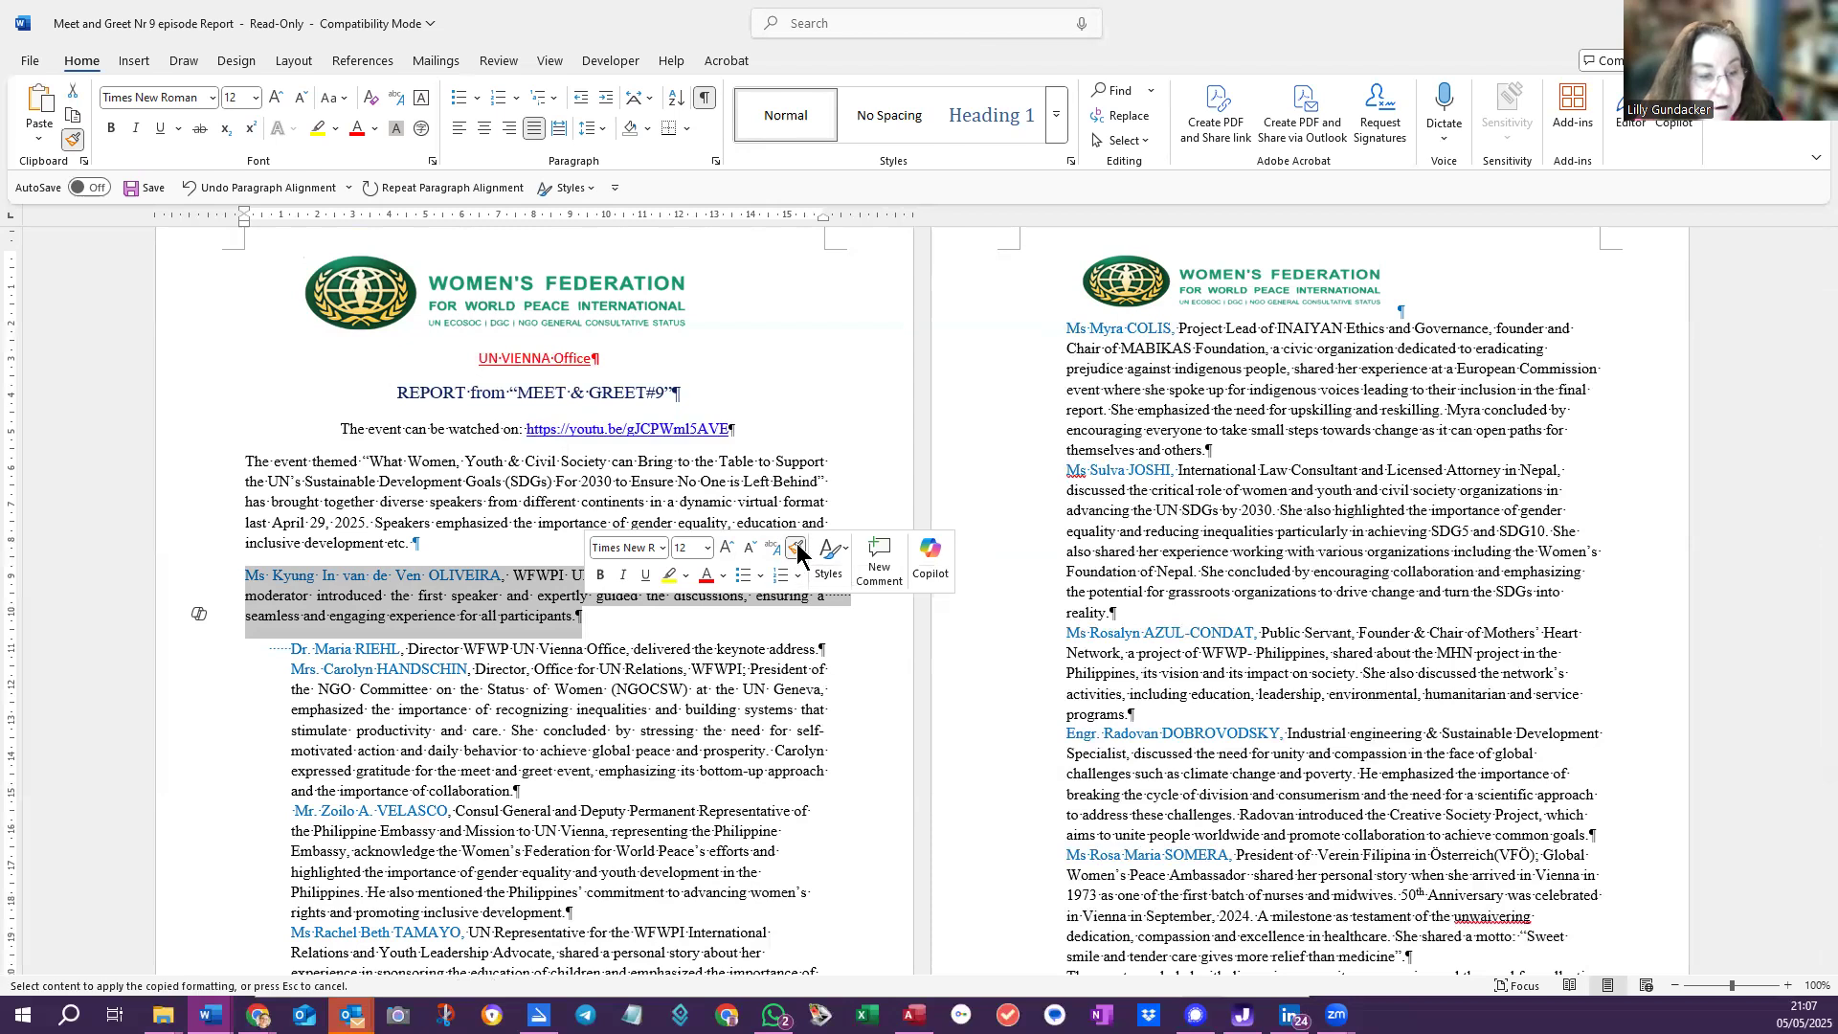
left_click_drag(514, 791, 299, 663)
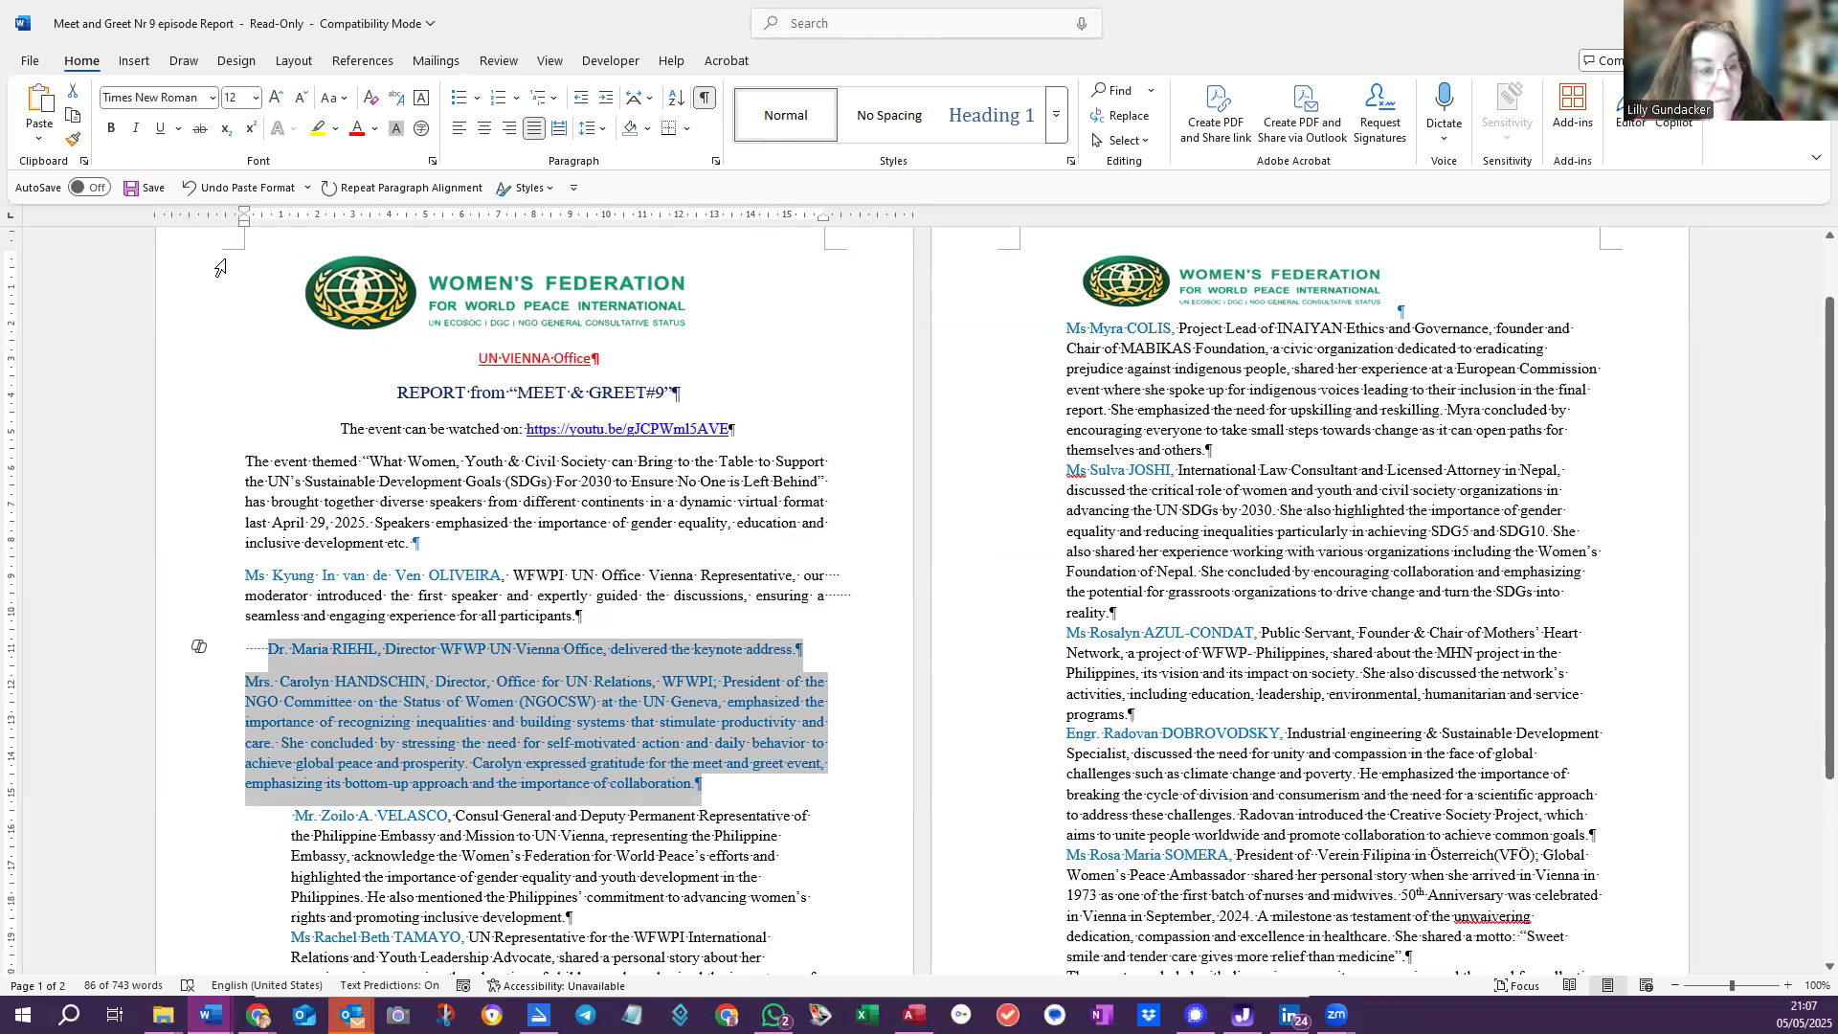
Delete the leading spaces before the keynote speaker's name so the line starts at the left margin
left_click(264, 665)
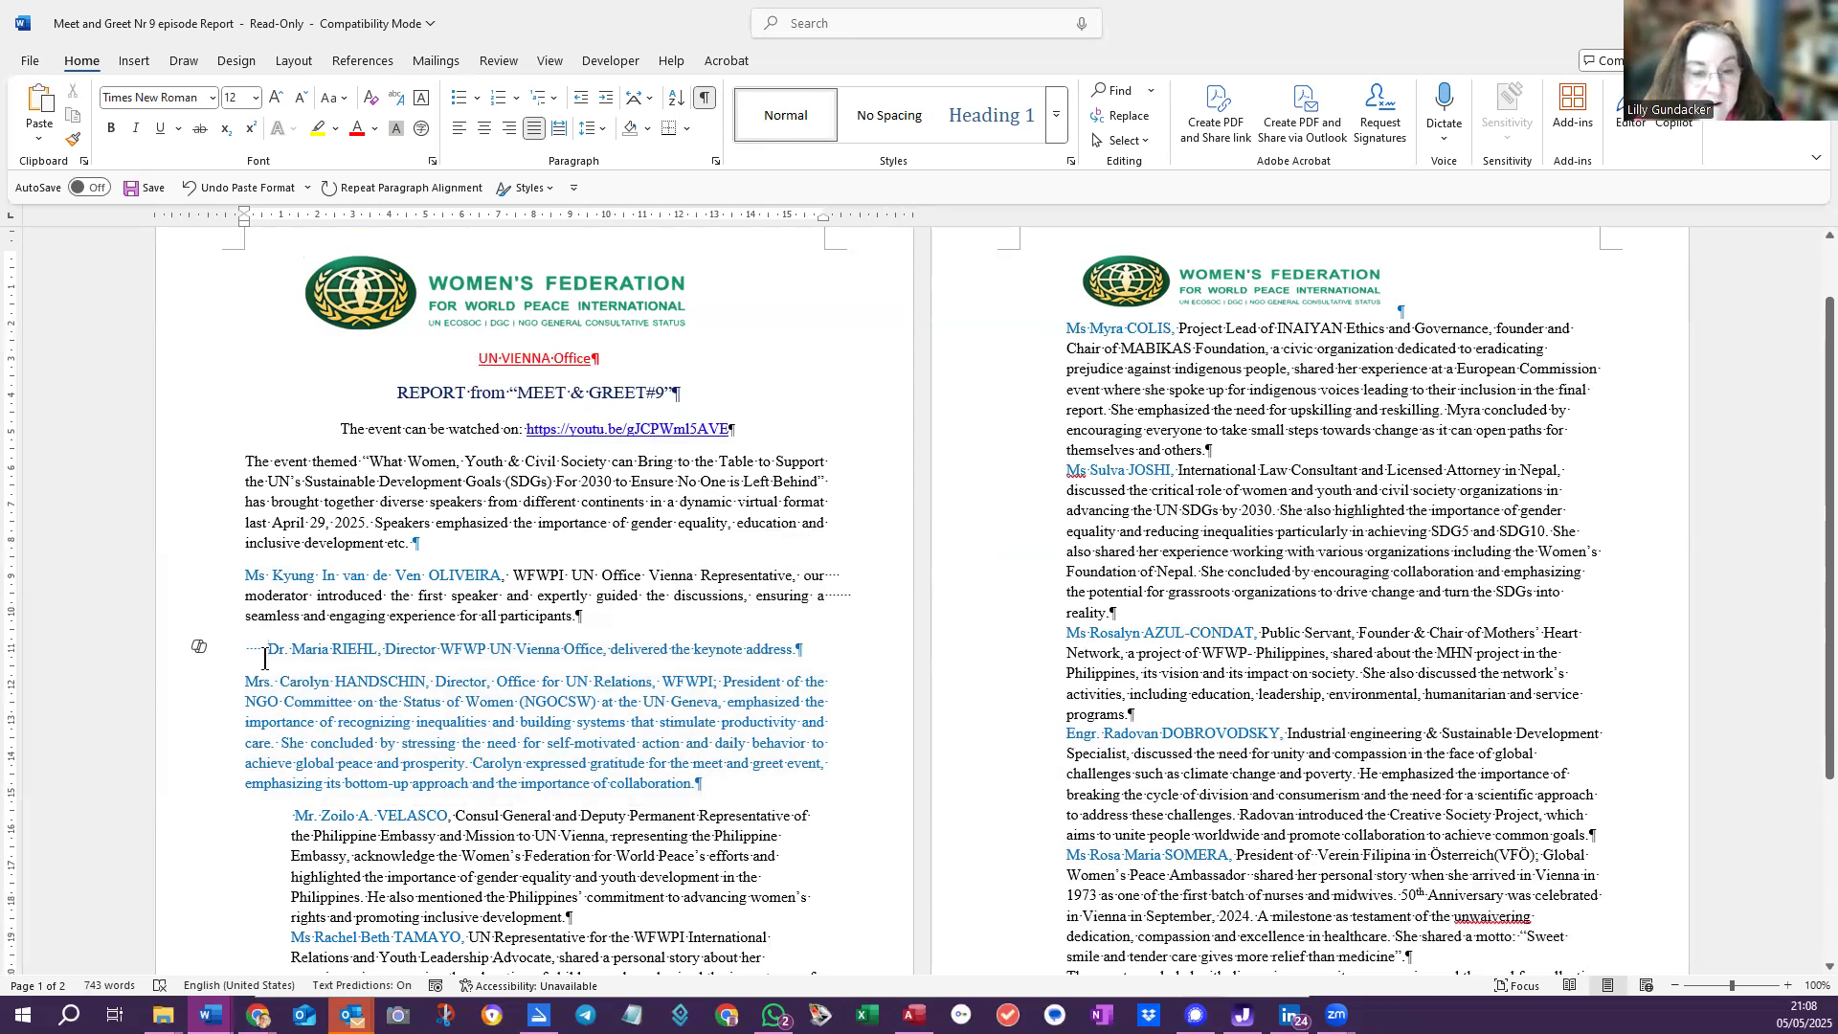
left_click(242, 575)
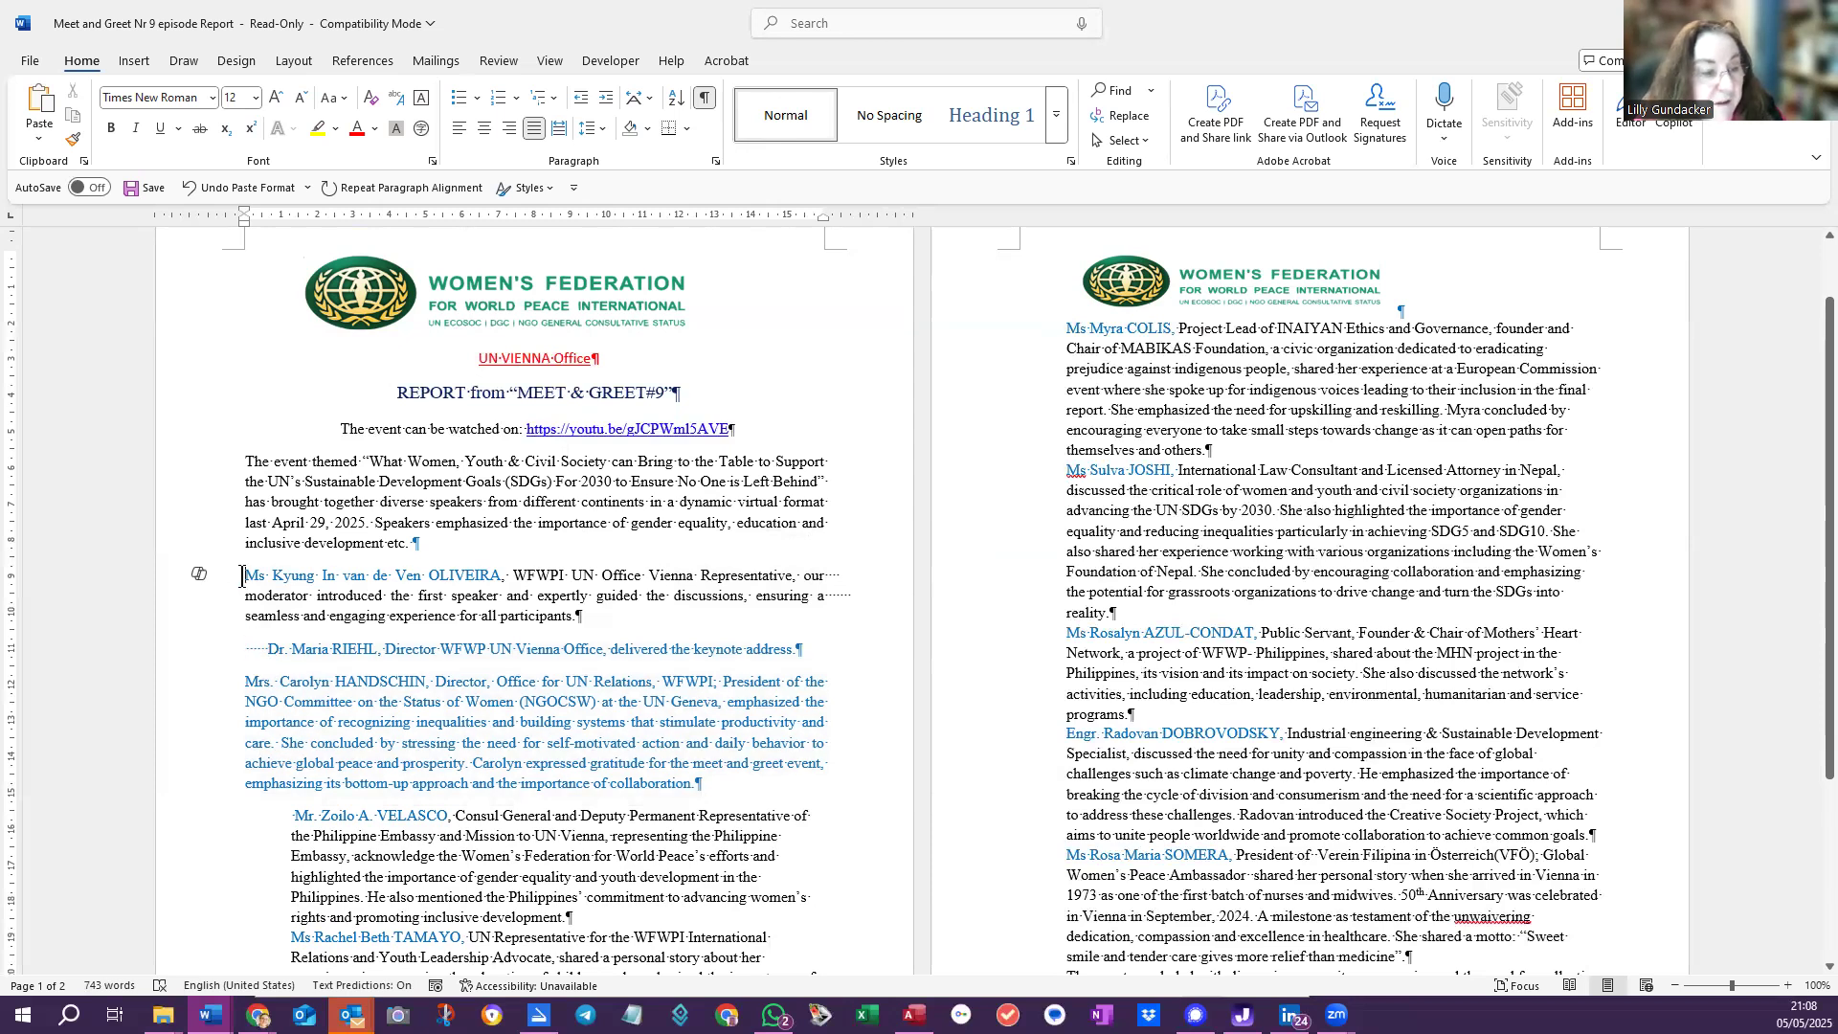
left_click(266, 650)
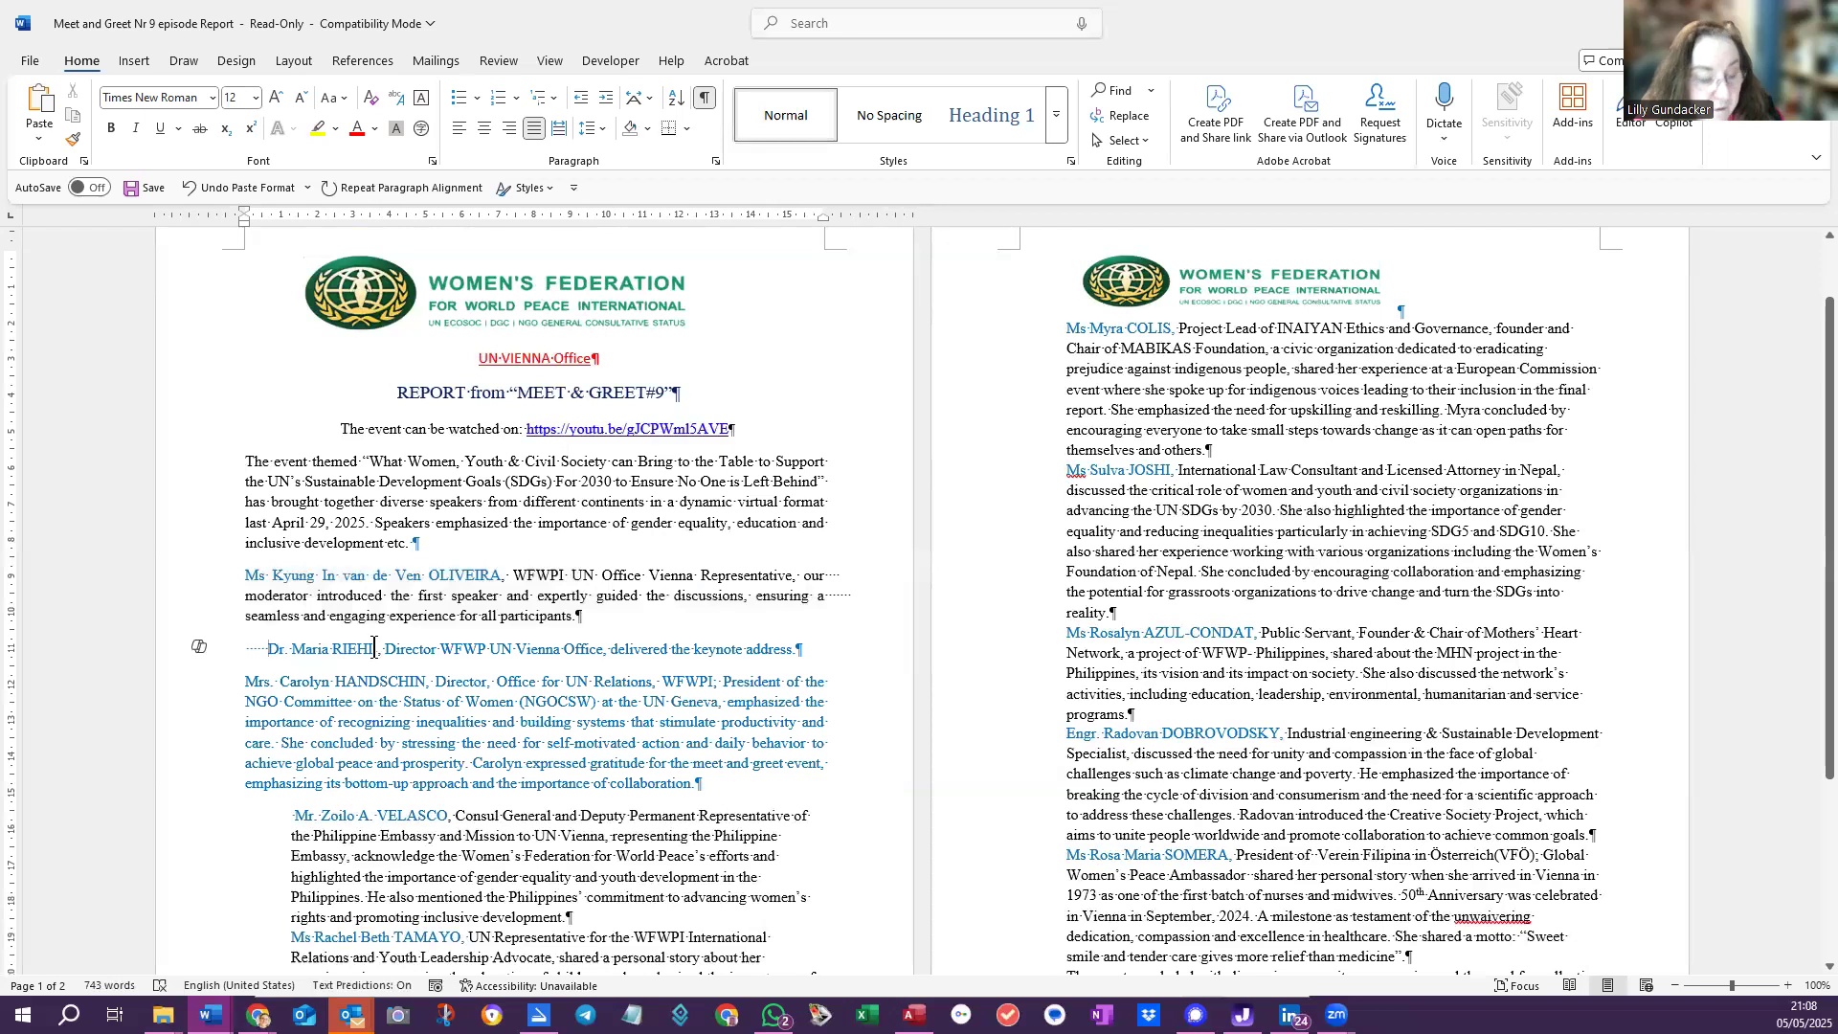
key("BackSpace")
key("BackSpace")
key("BackSpace")
key("BackSpace")
key("BackSpace")
key("BackSpace")
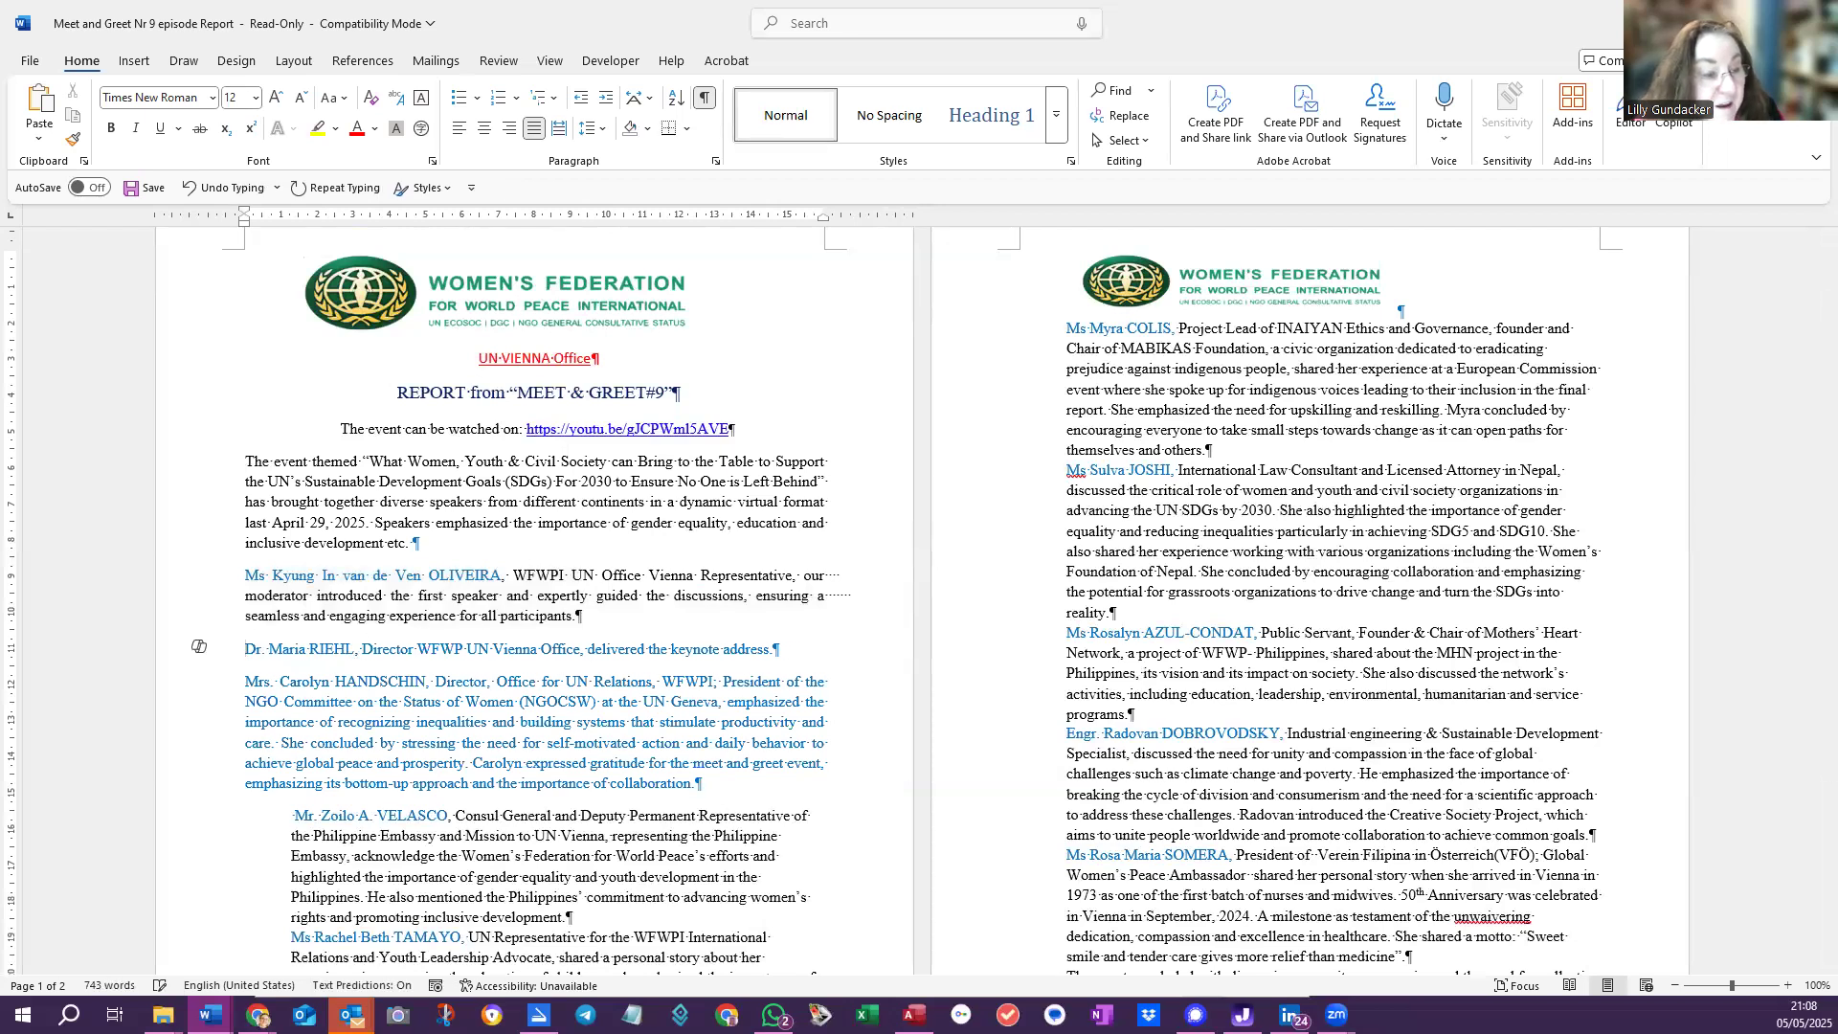
Try to copy the moderator's black description formatting onto the description text of the UN Geneva speaker paragraph
left_click(407, 716)
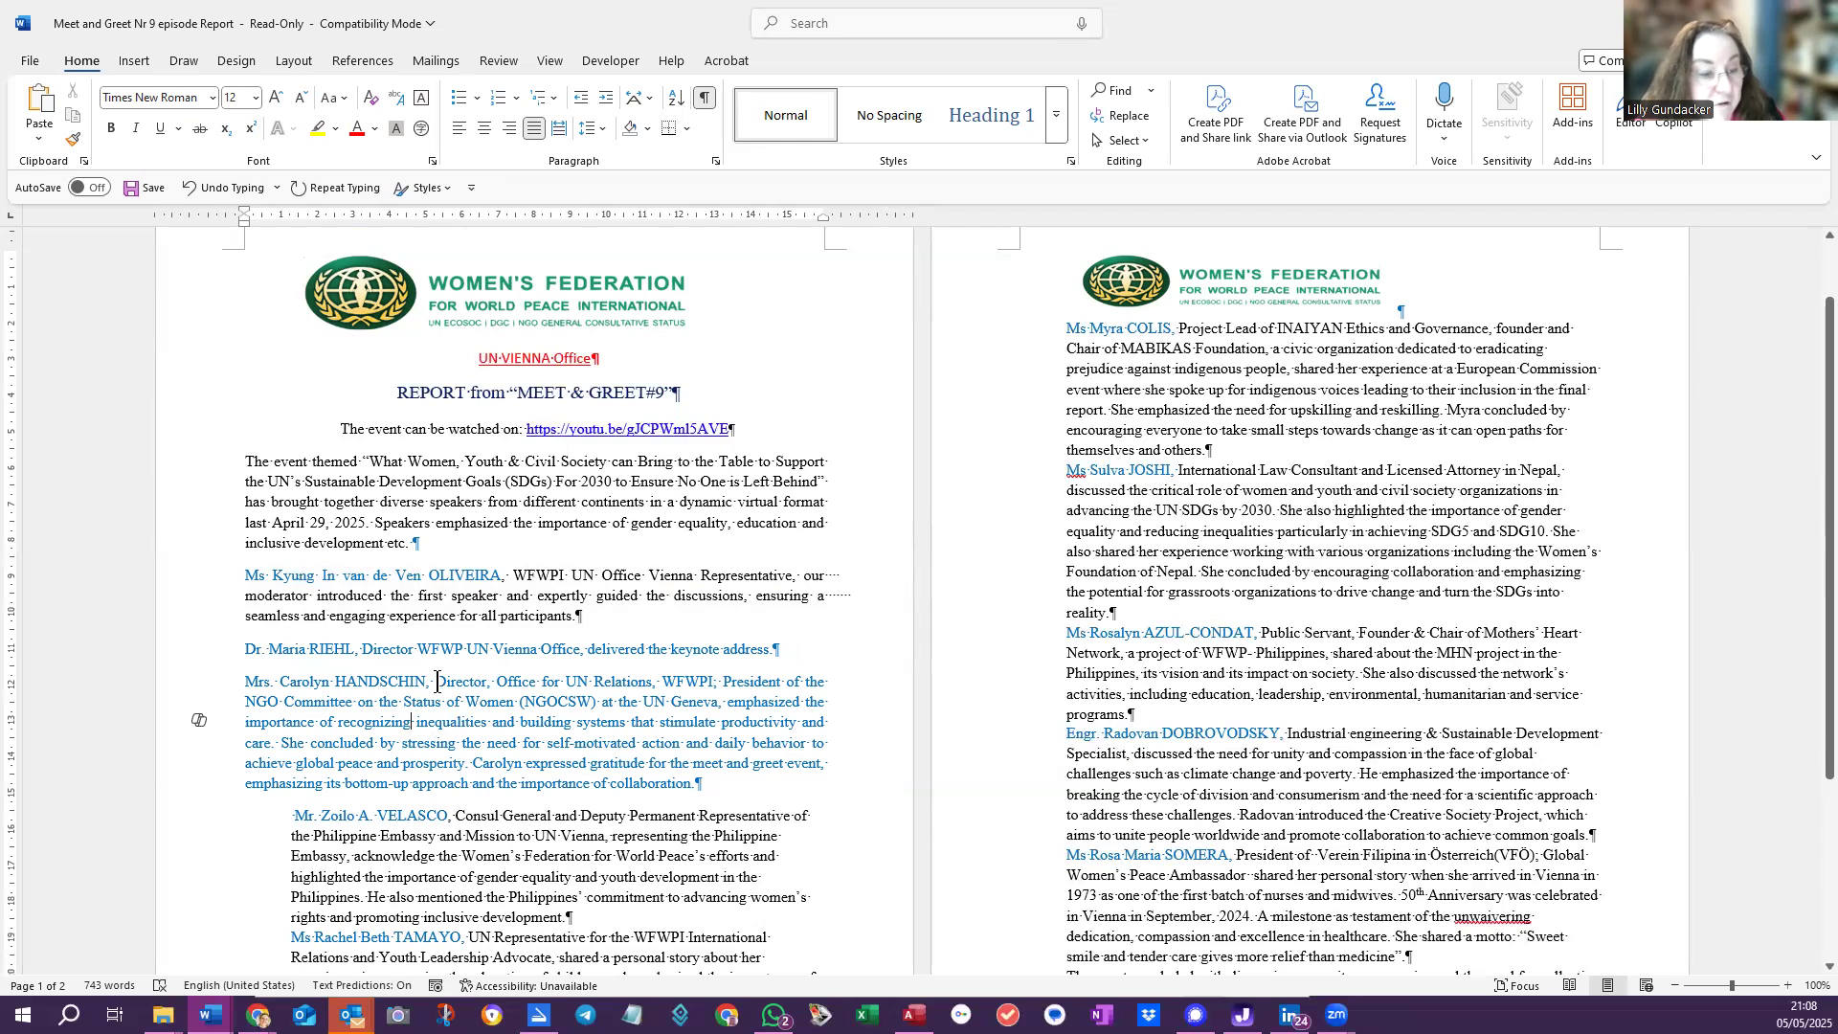
left_click_drag(437, 682, 723, 778)
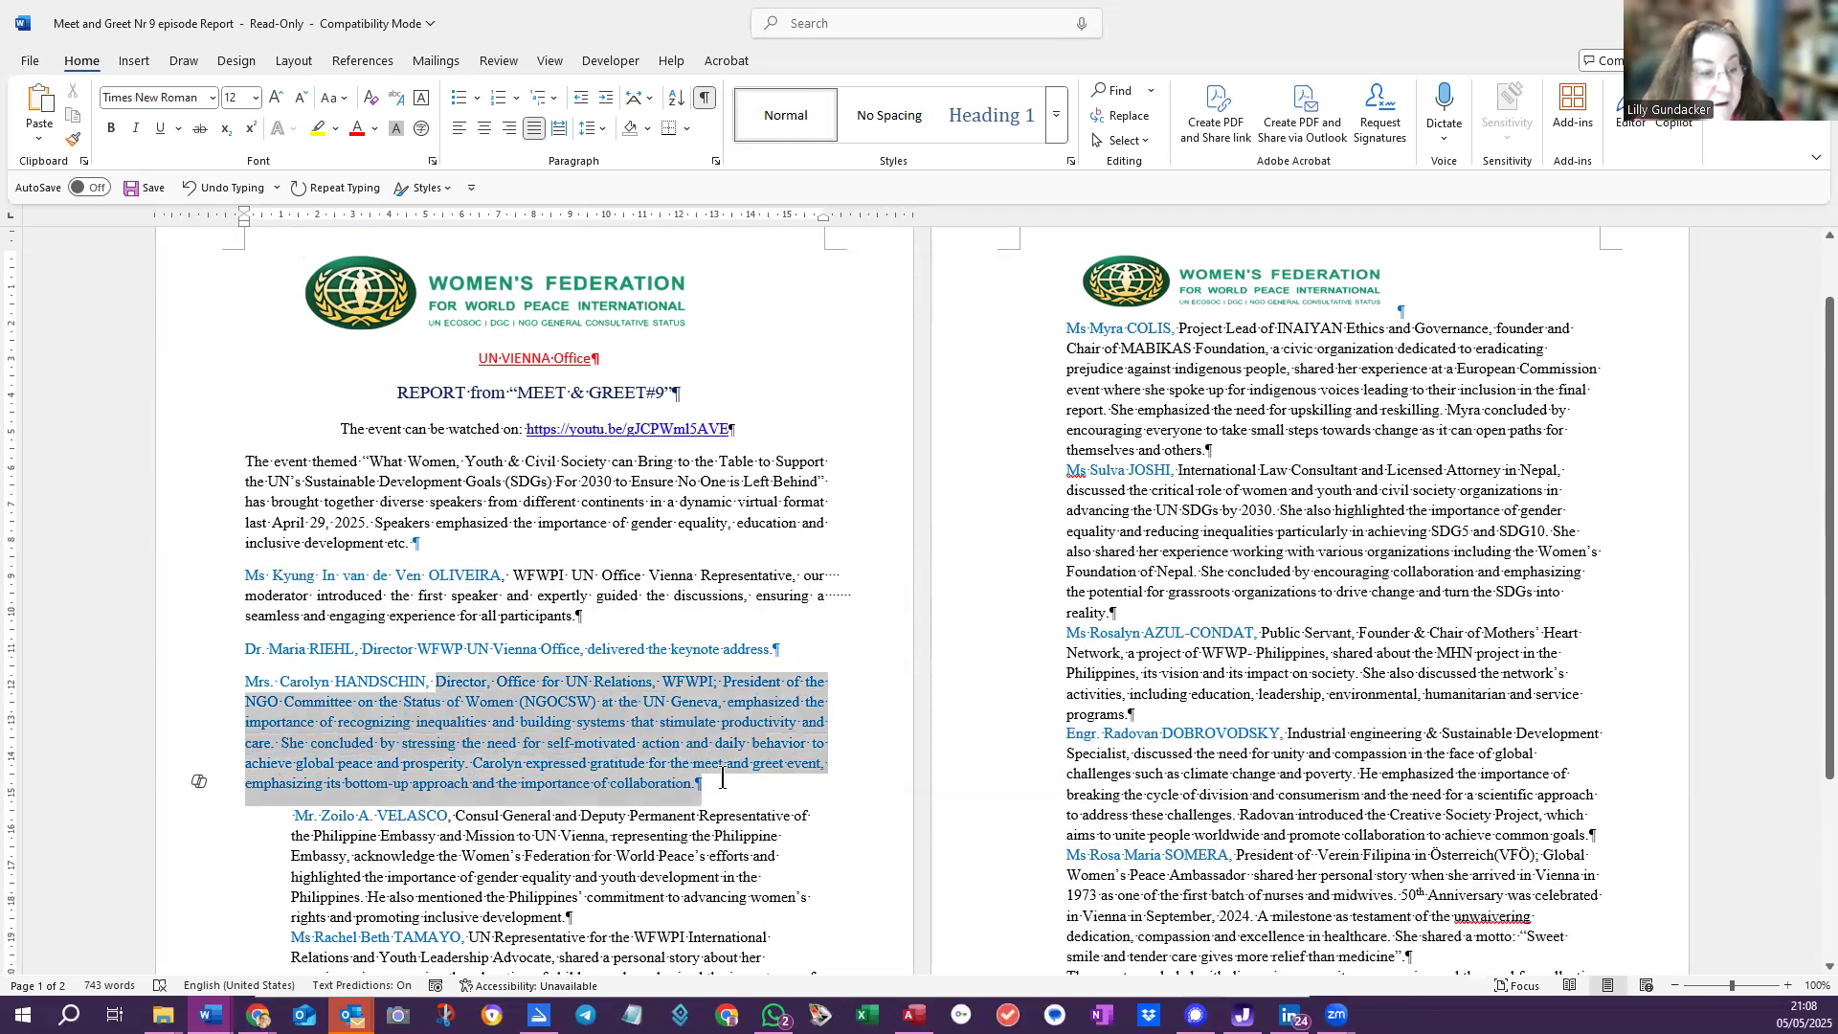
left_click_drag(513, 574, 586, 621)
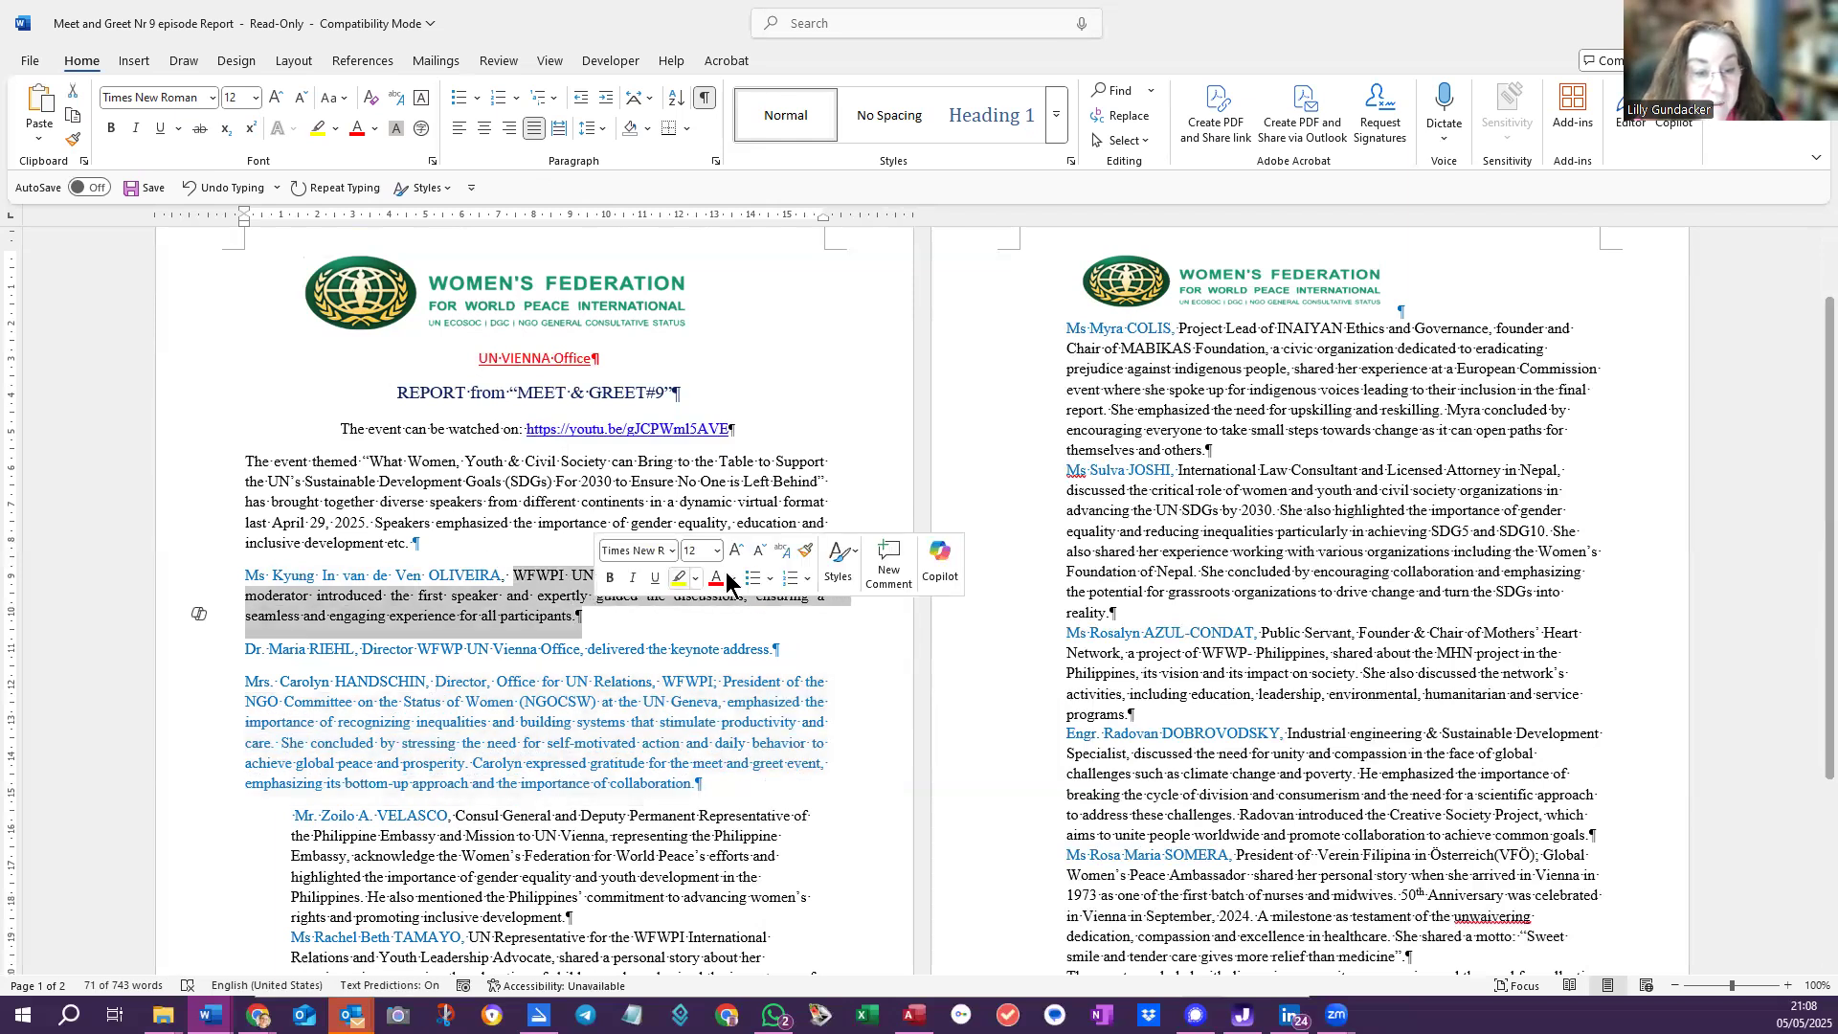
left_click(804, 550)
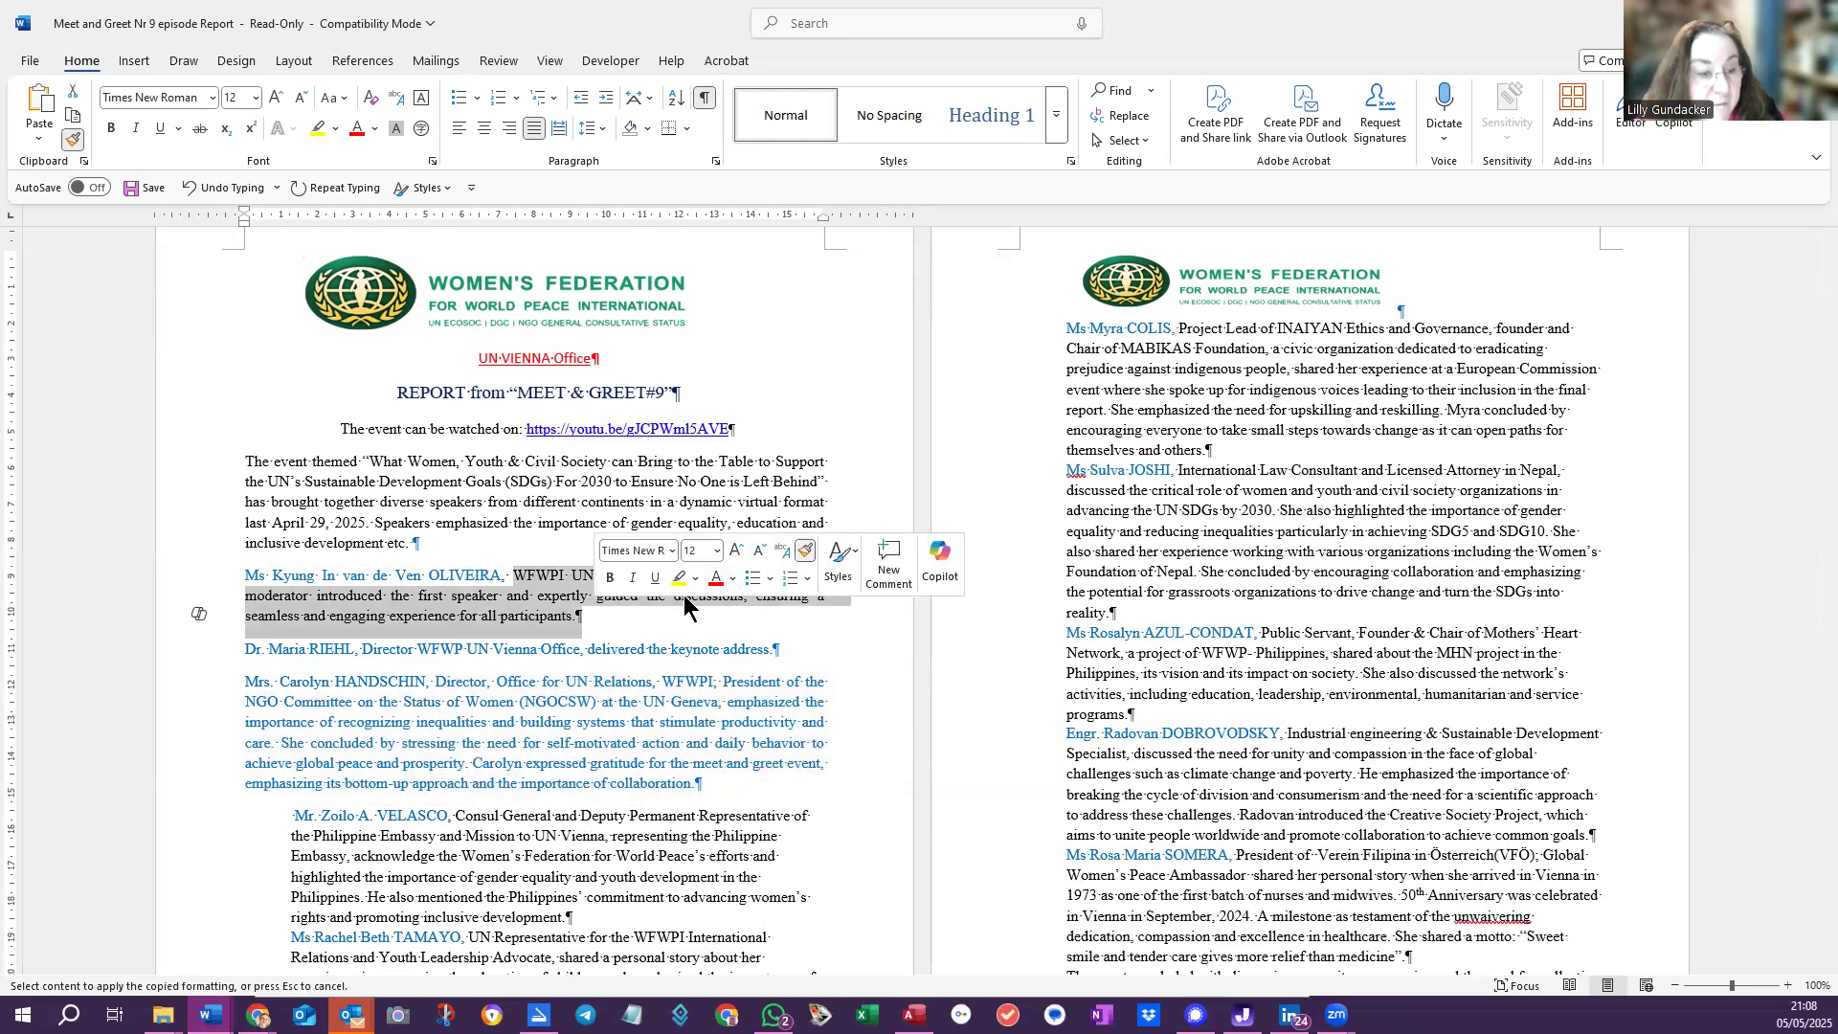
left_click(430, 680)
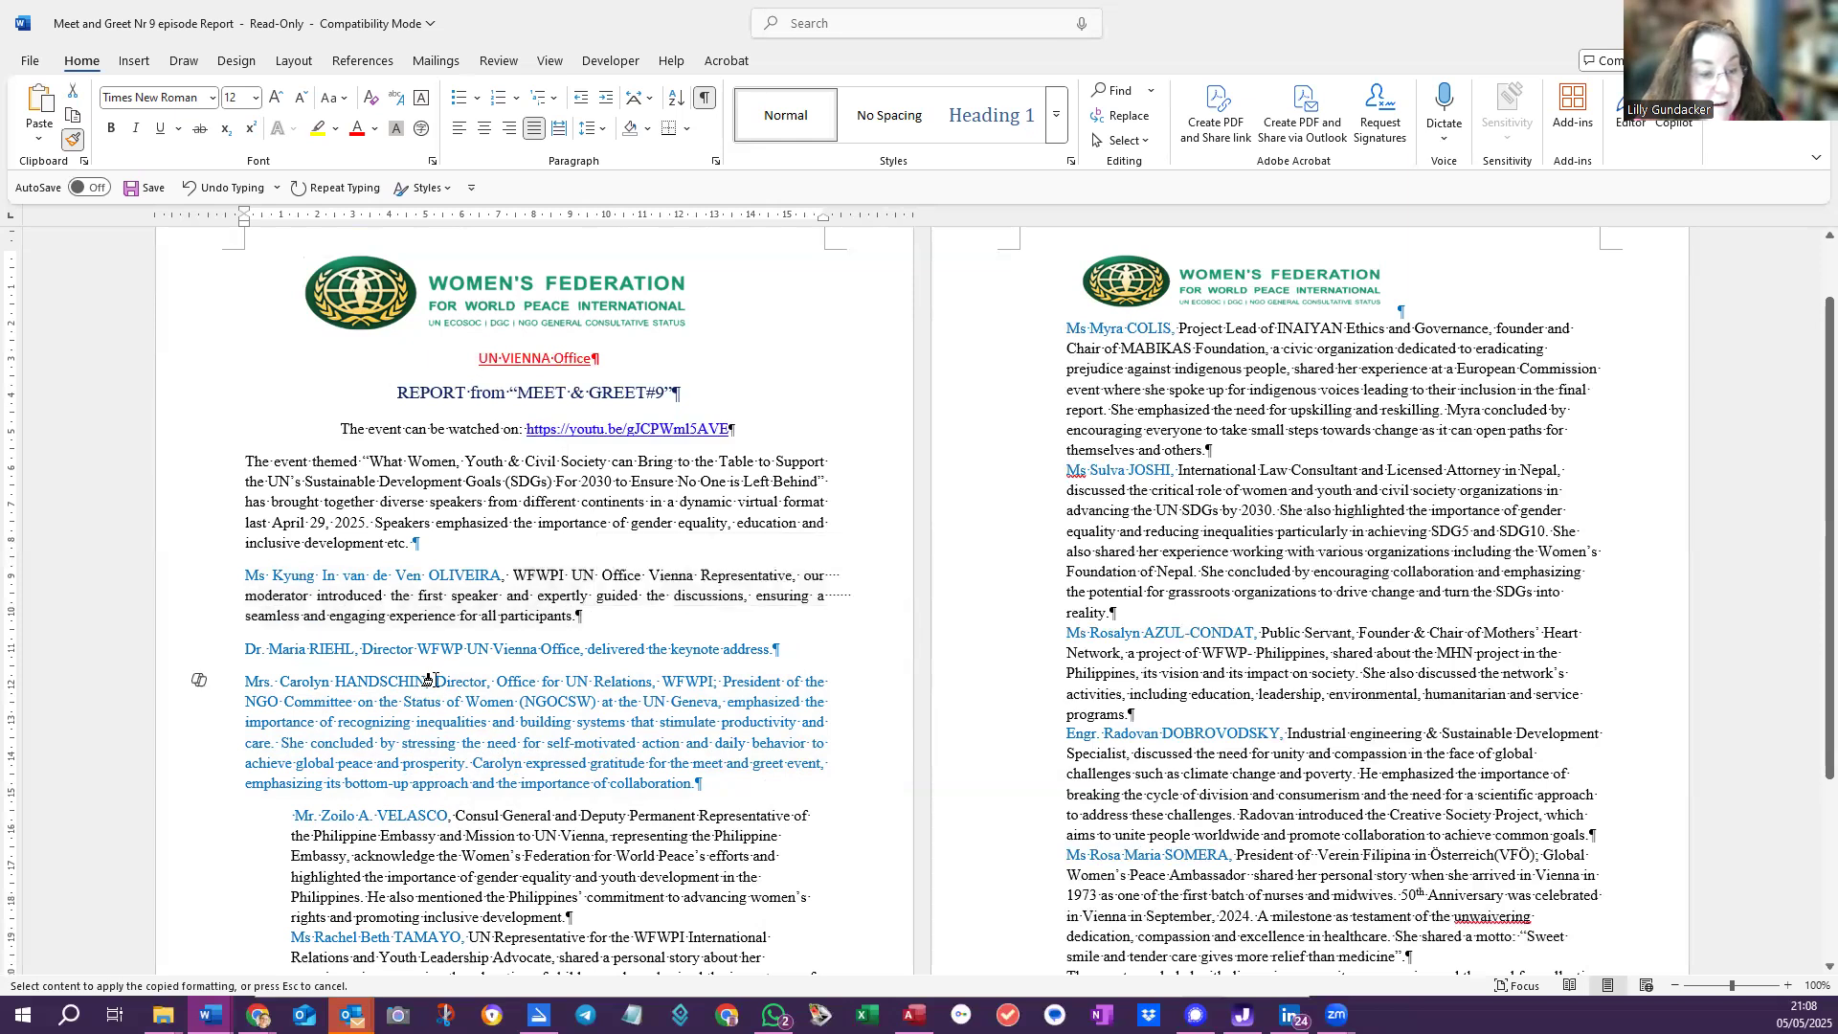
left_click(432, 681)
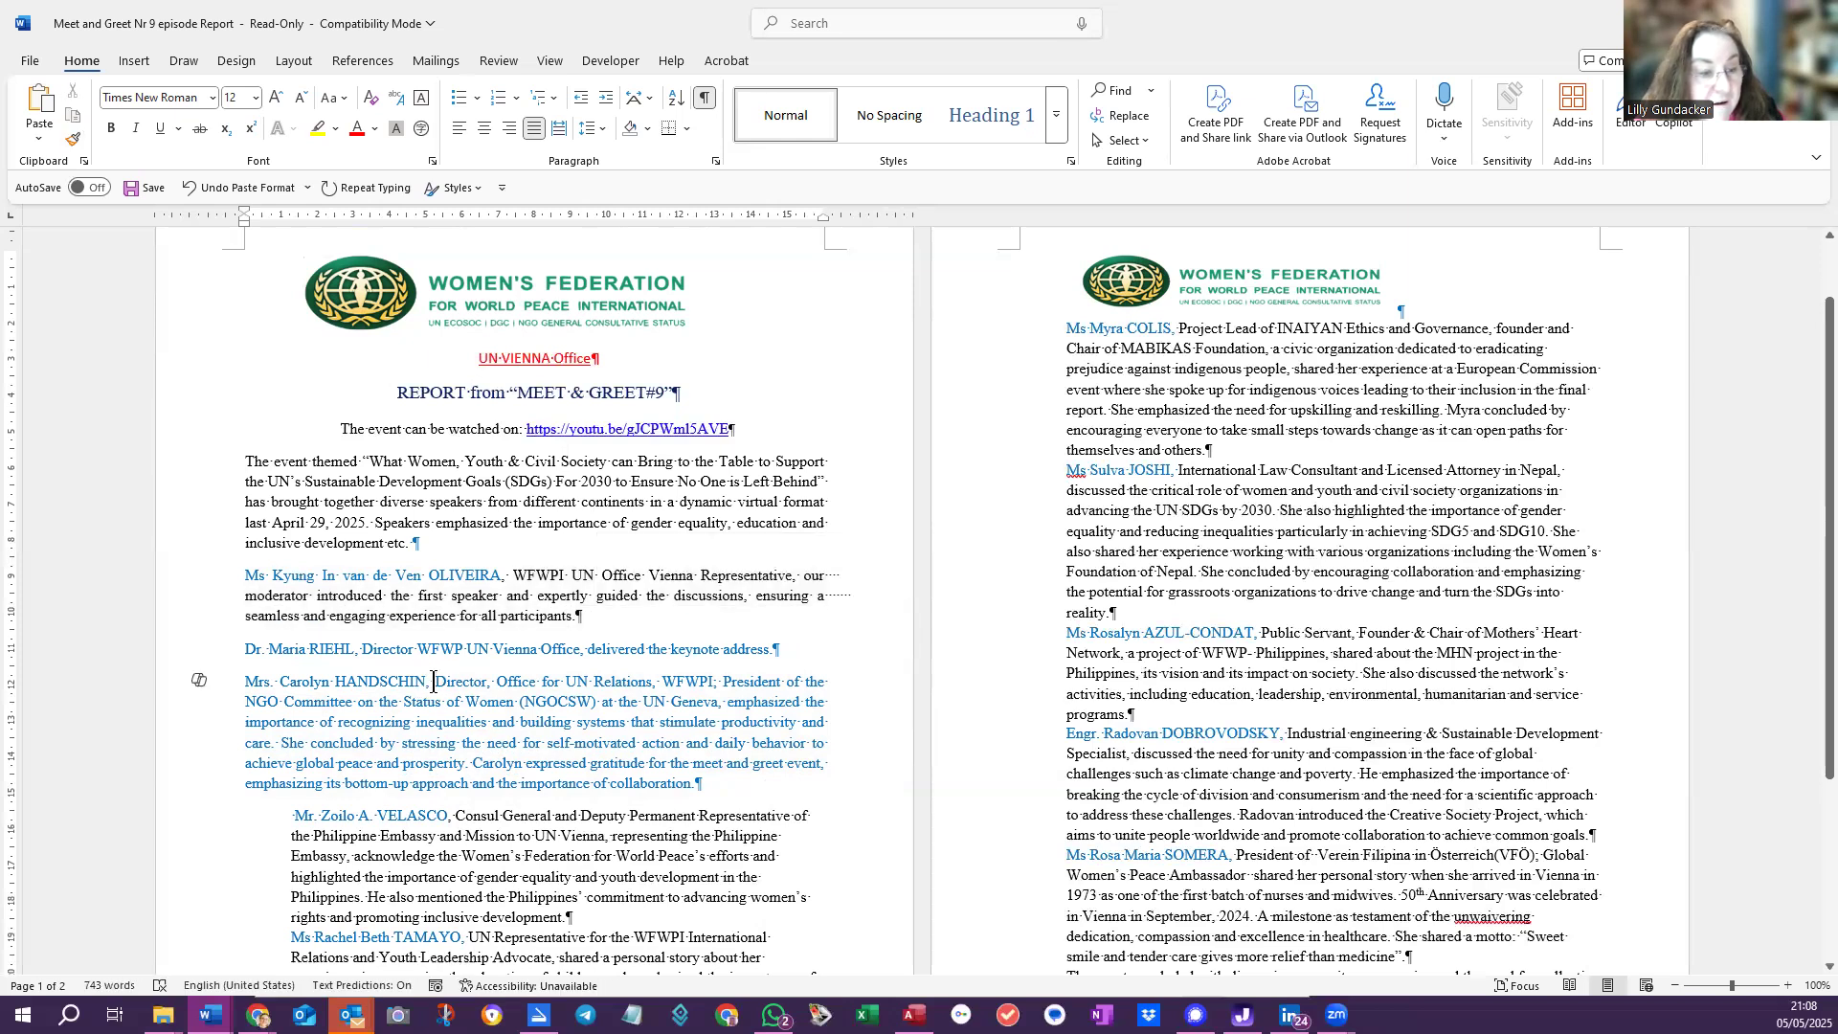
Apply the moderator's black description formatting to all text after the name in the UN Geneva speaker paragraph
left_click_drag(510, 714, 696, 784)
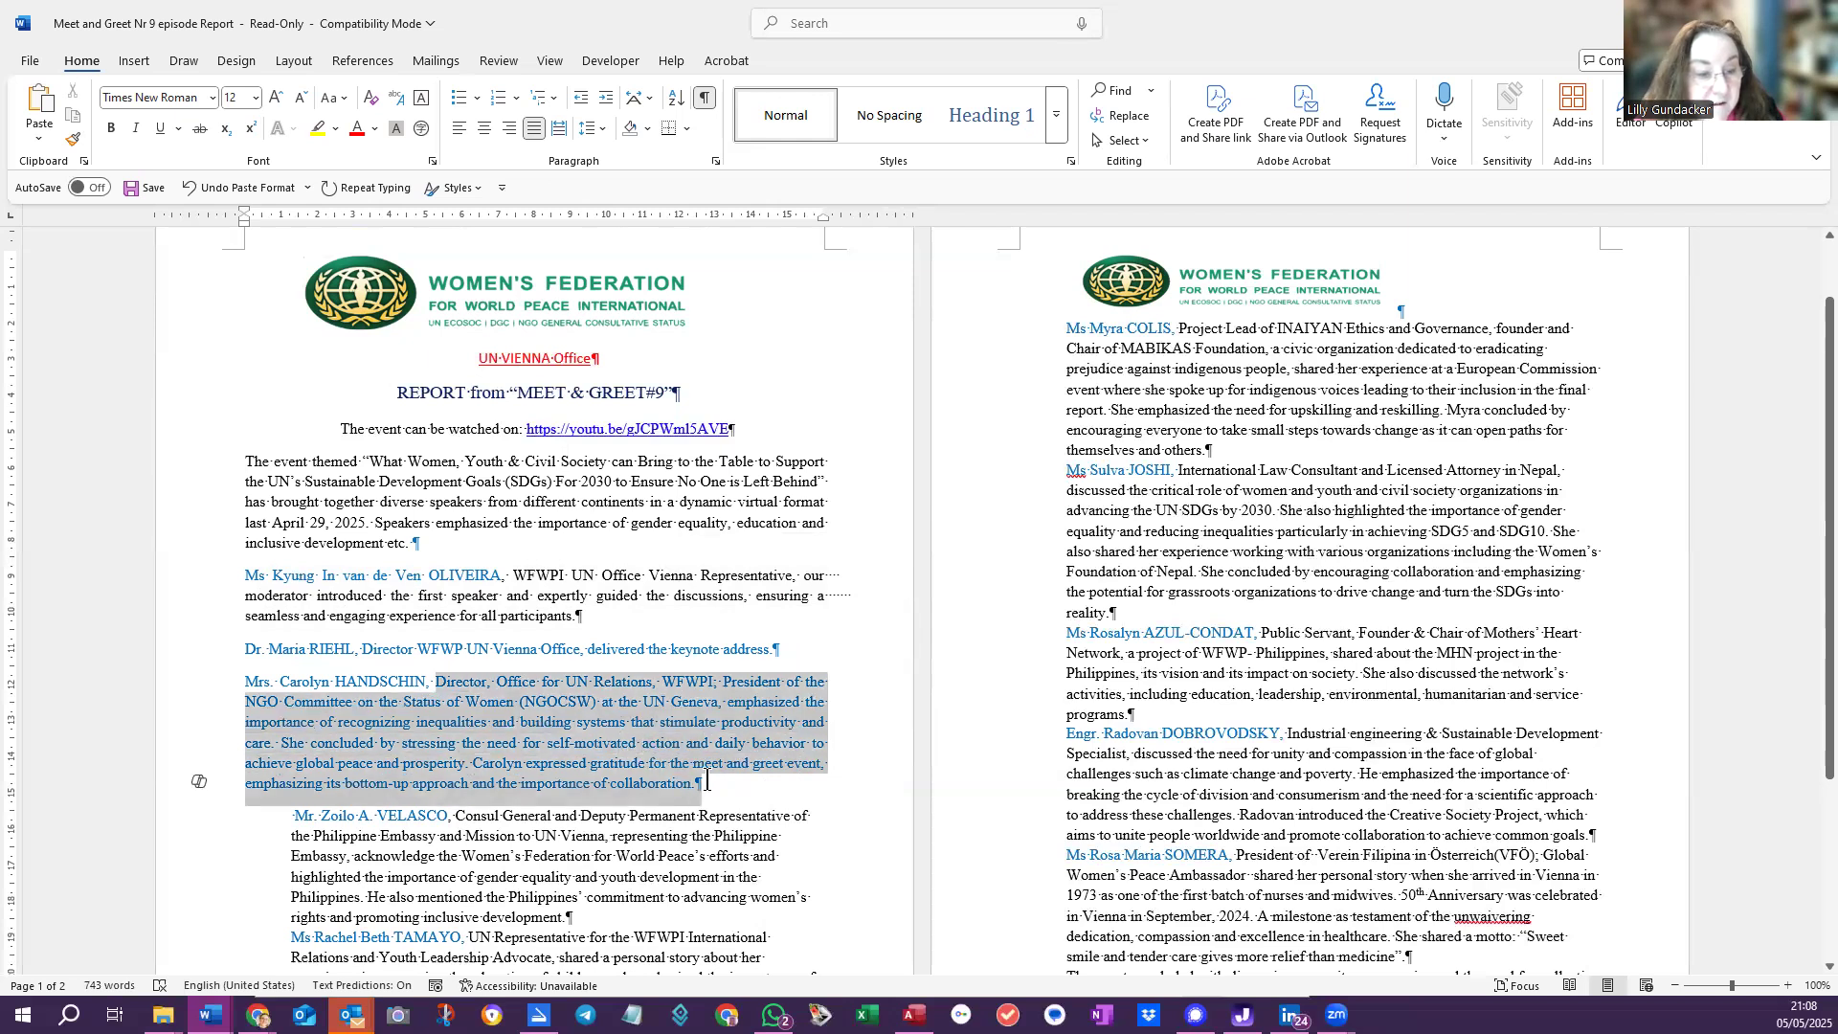
left_click(561, 548)
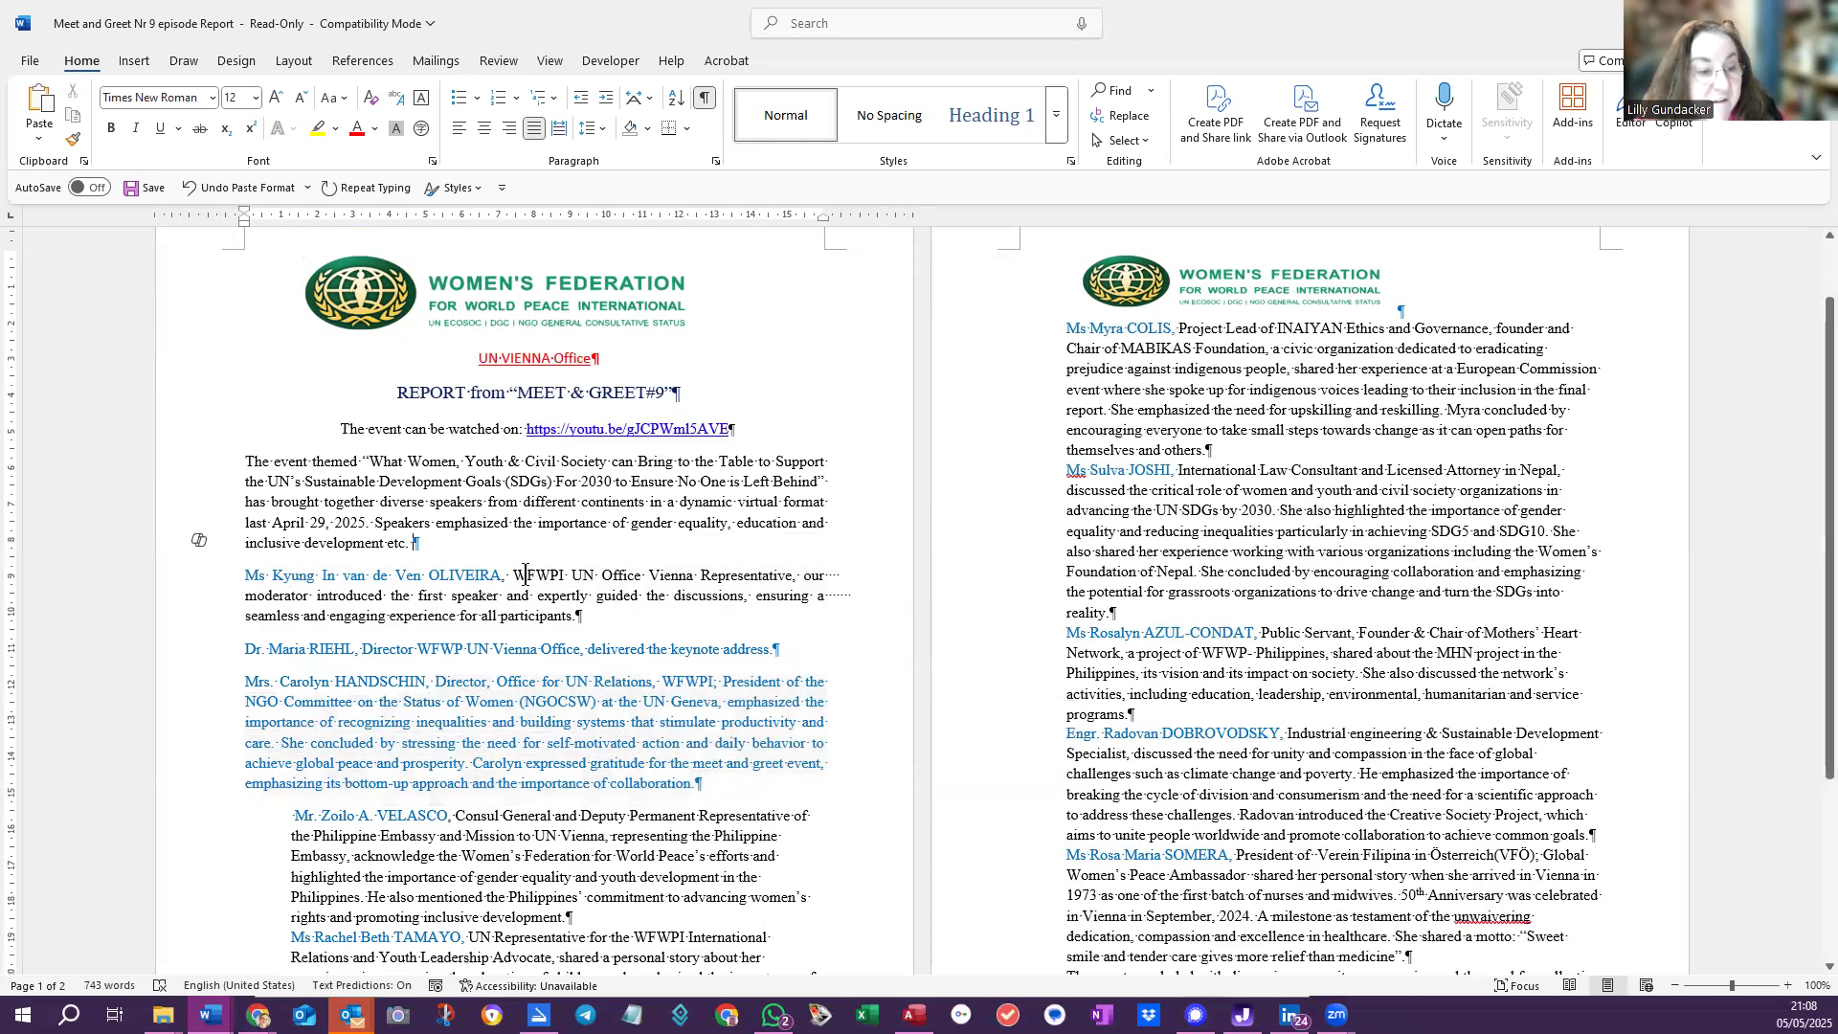
left_click_drag(515, 574, 603, 618)
left_click(815, 556)
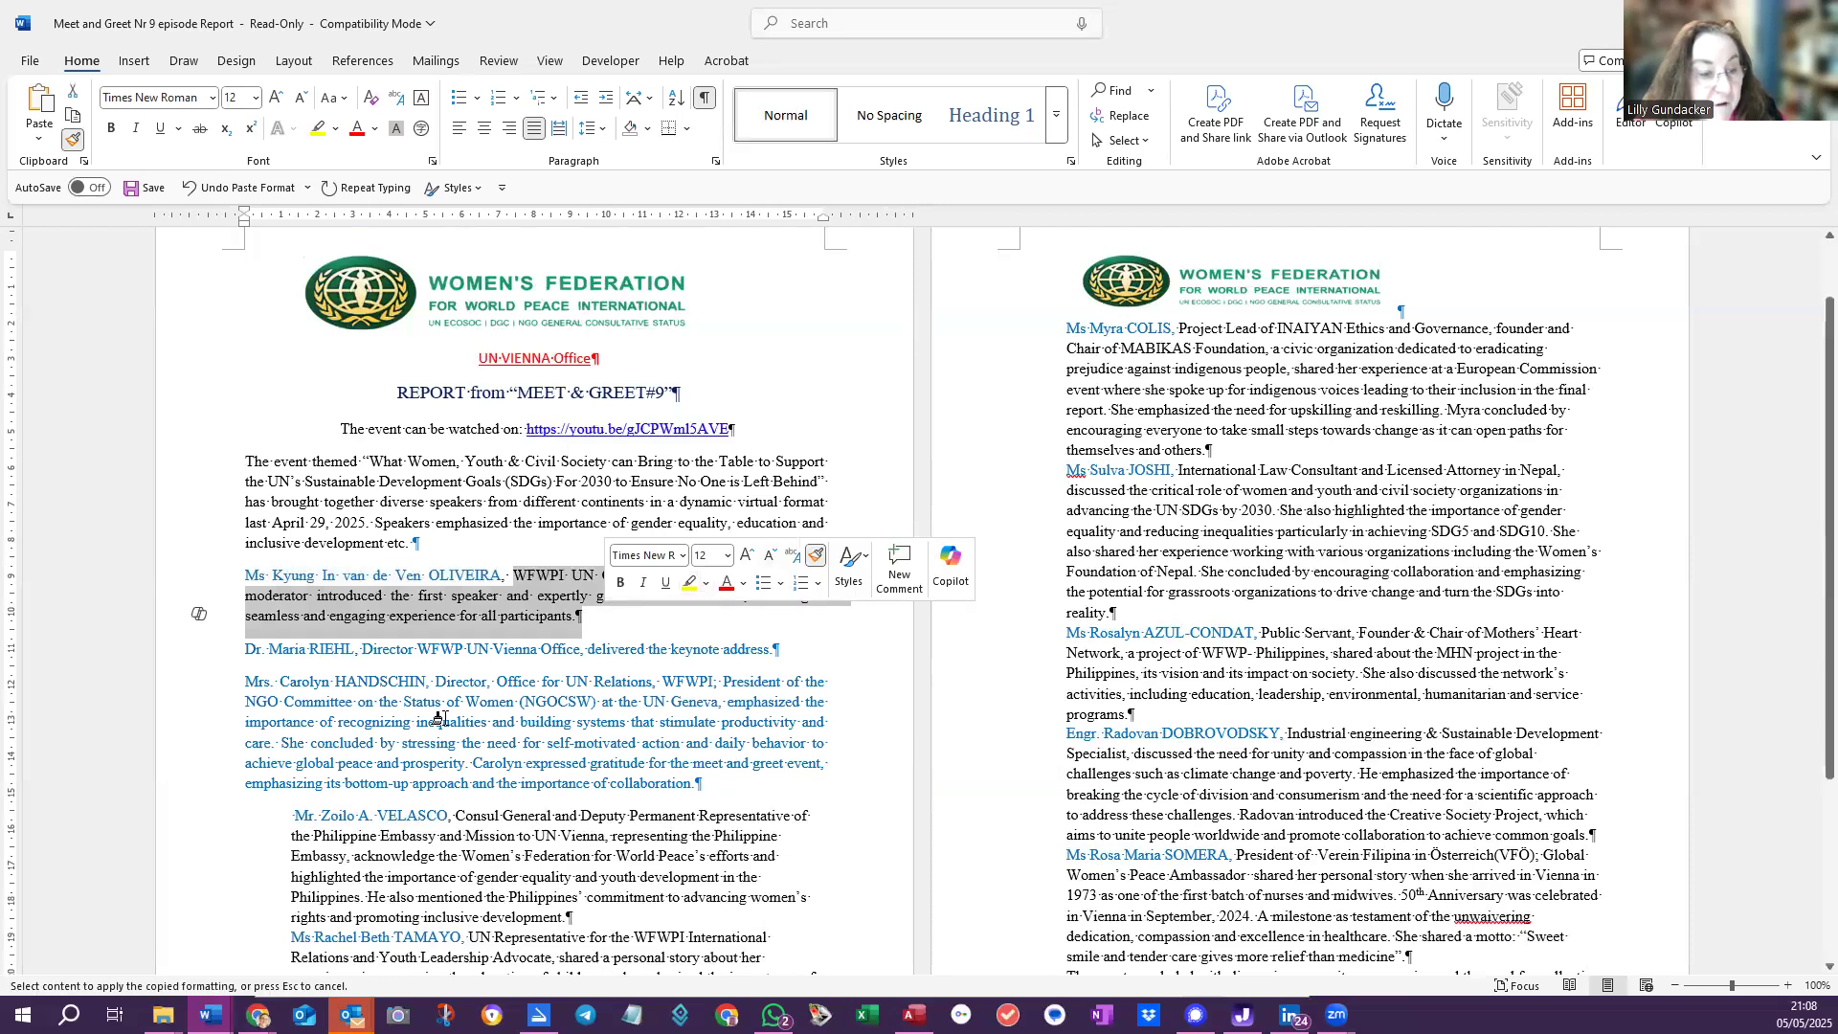
left_click_drag(429, 682, 704, 781)
left_click(582, 747)
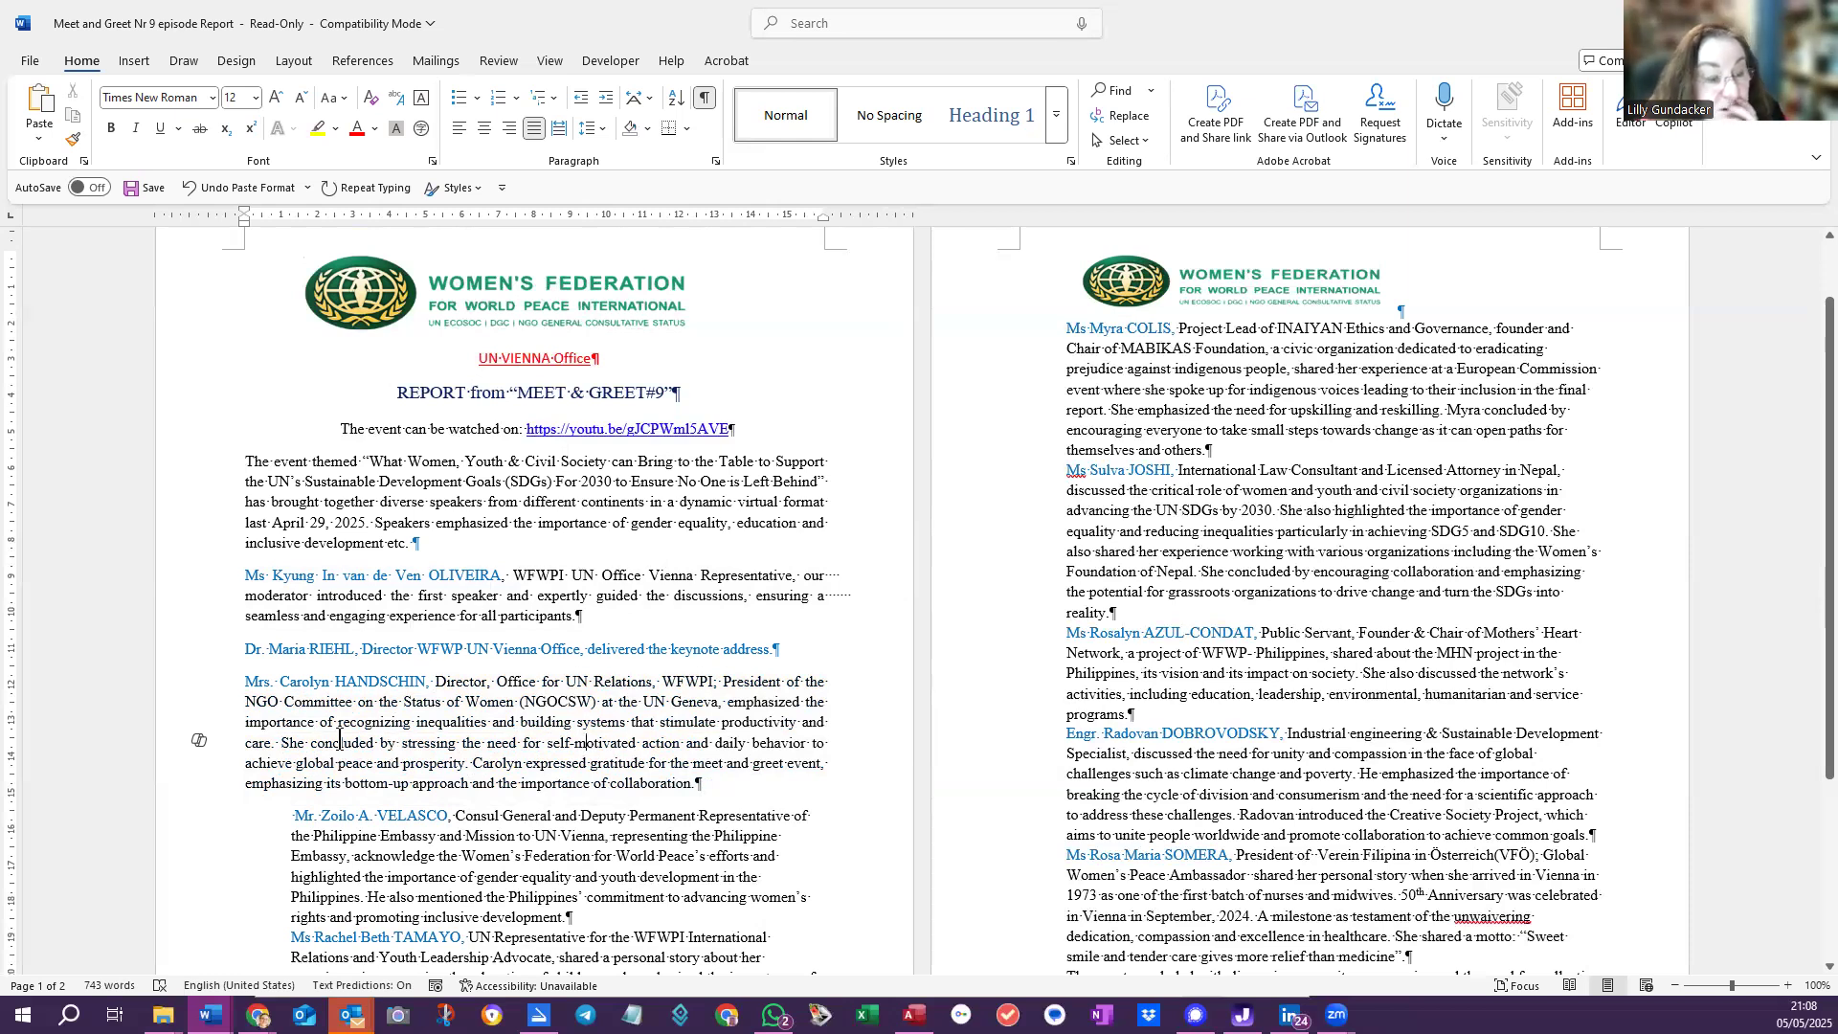
Move the left indent of the Philippine Embassy speaker paragraph to the page margin, matching the paragraphs above
left_click(365, 852)
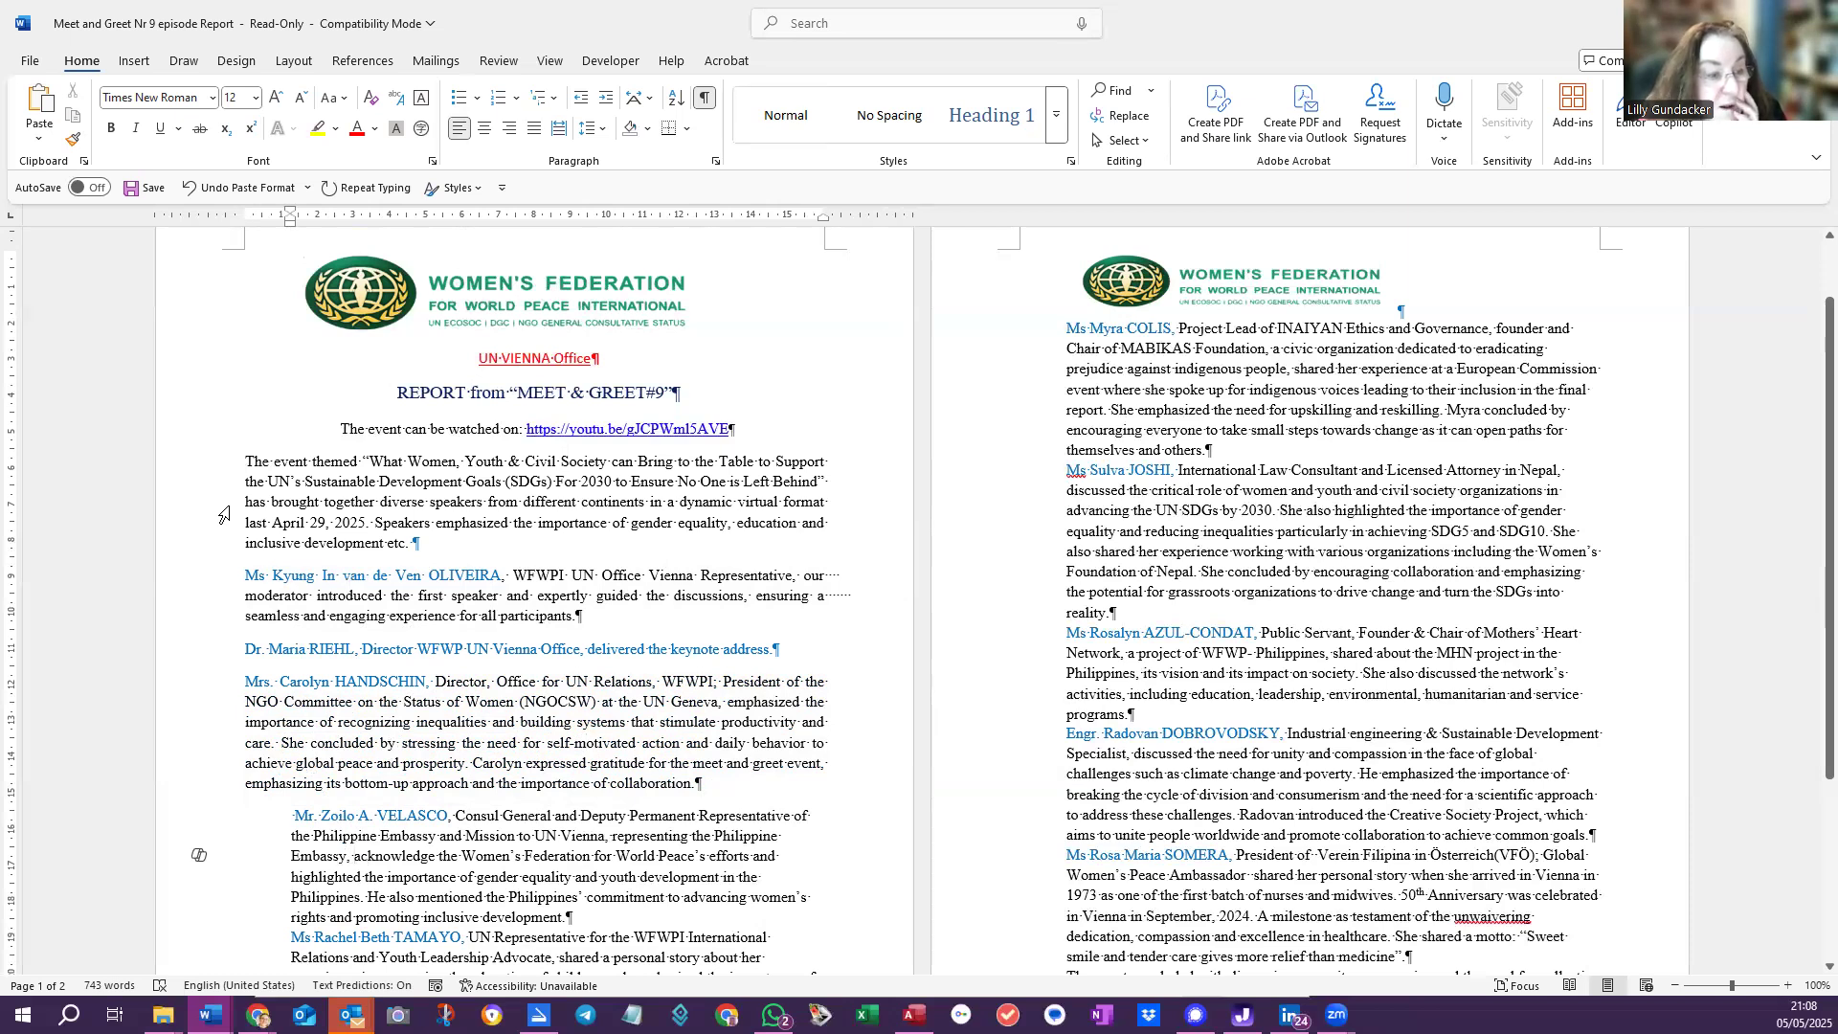
left_click(270, 762)
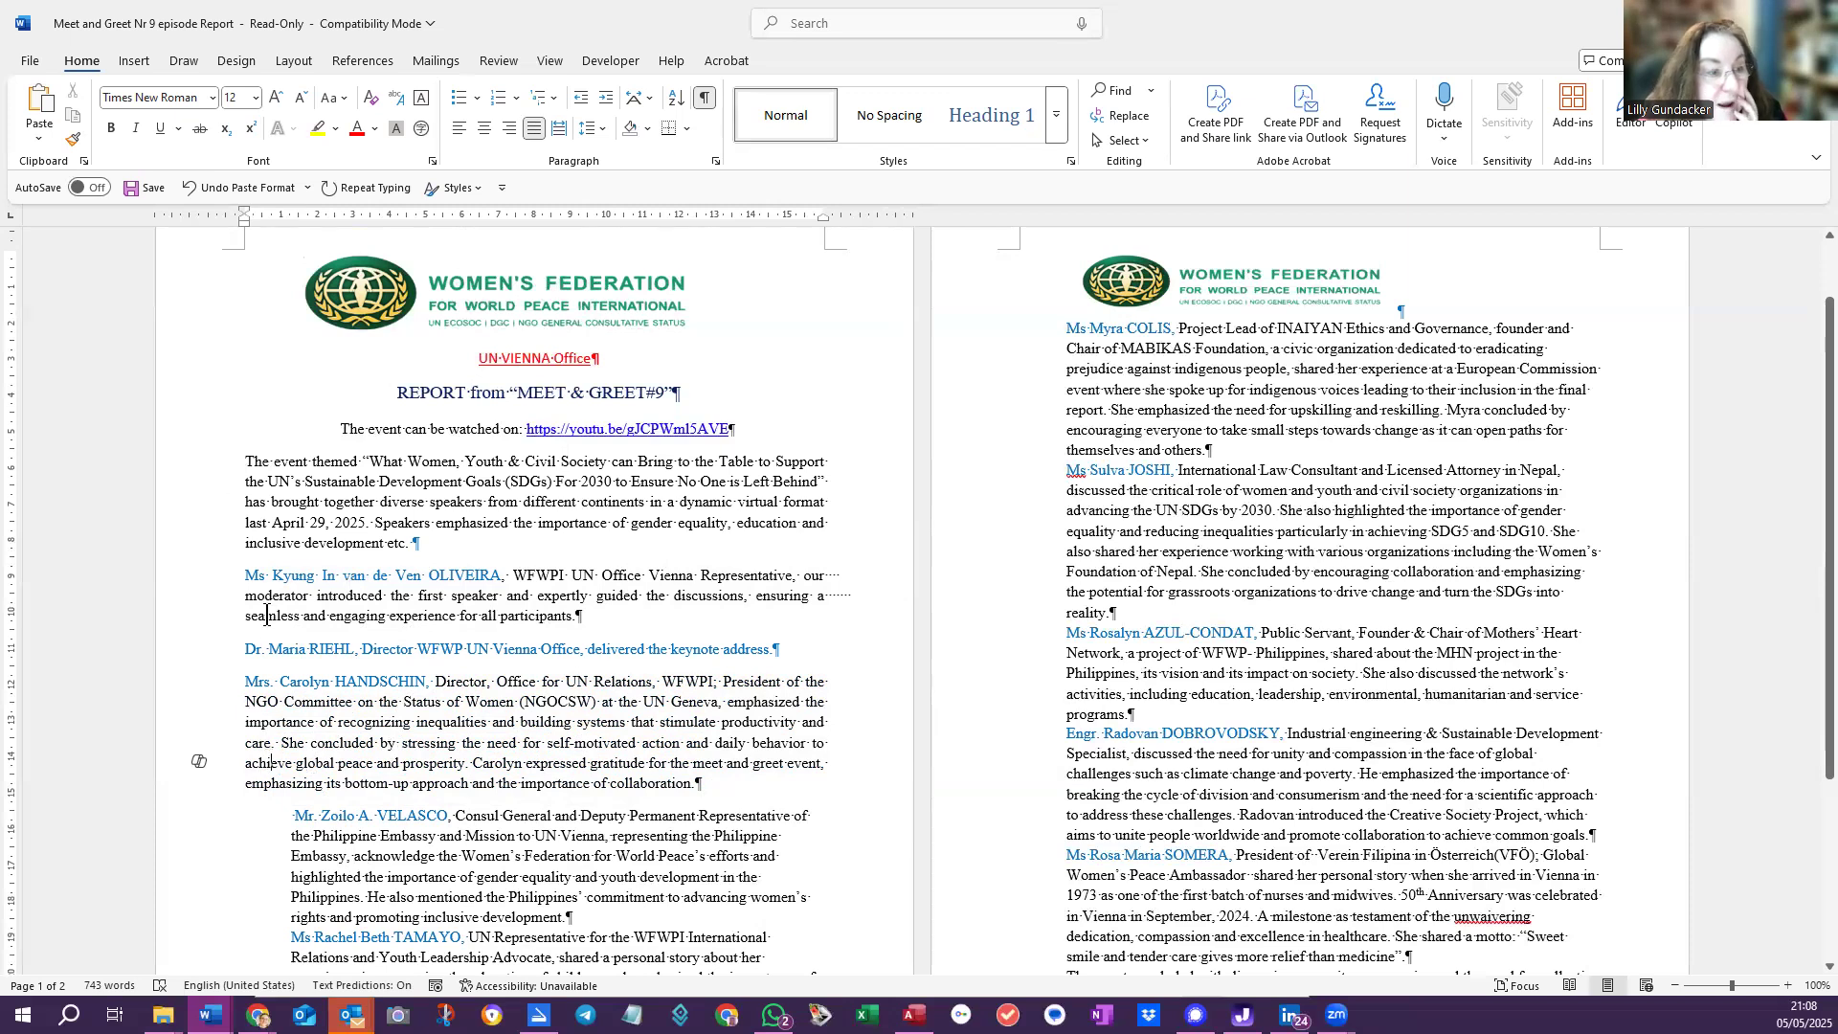
left_click(306, 853)
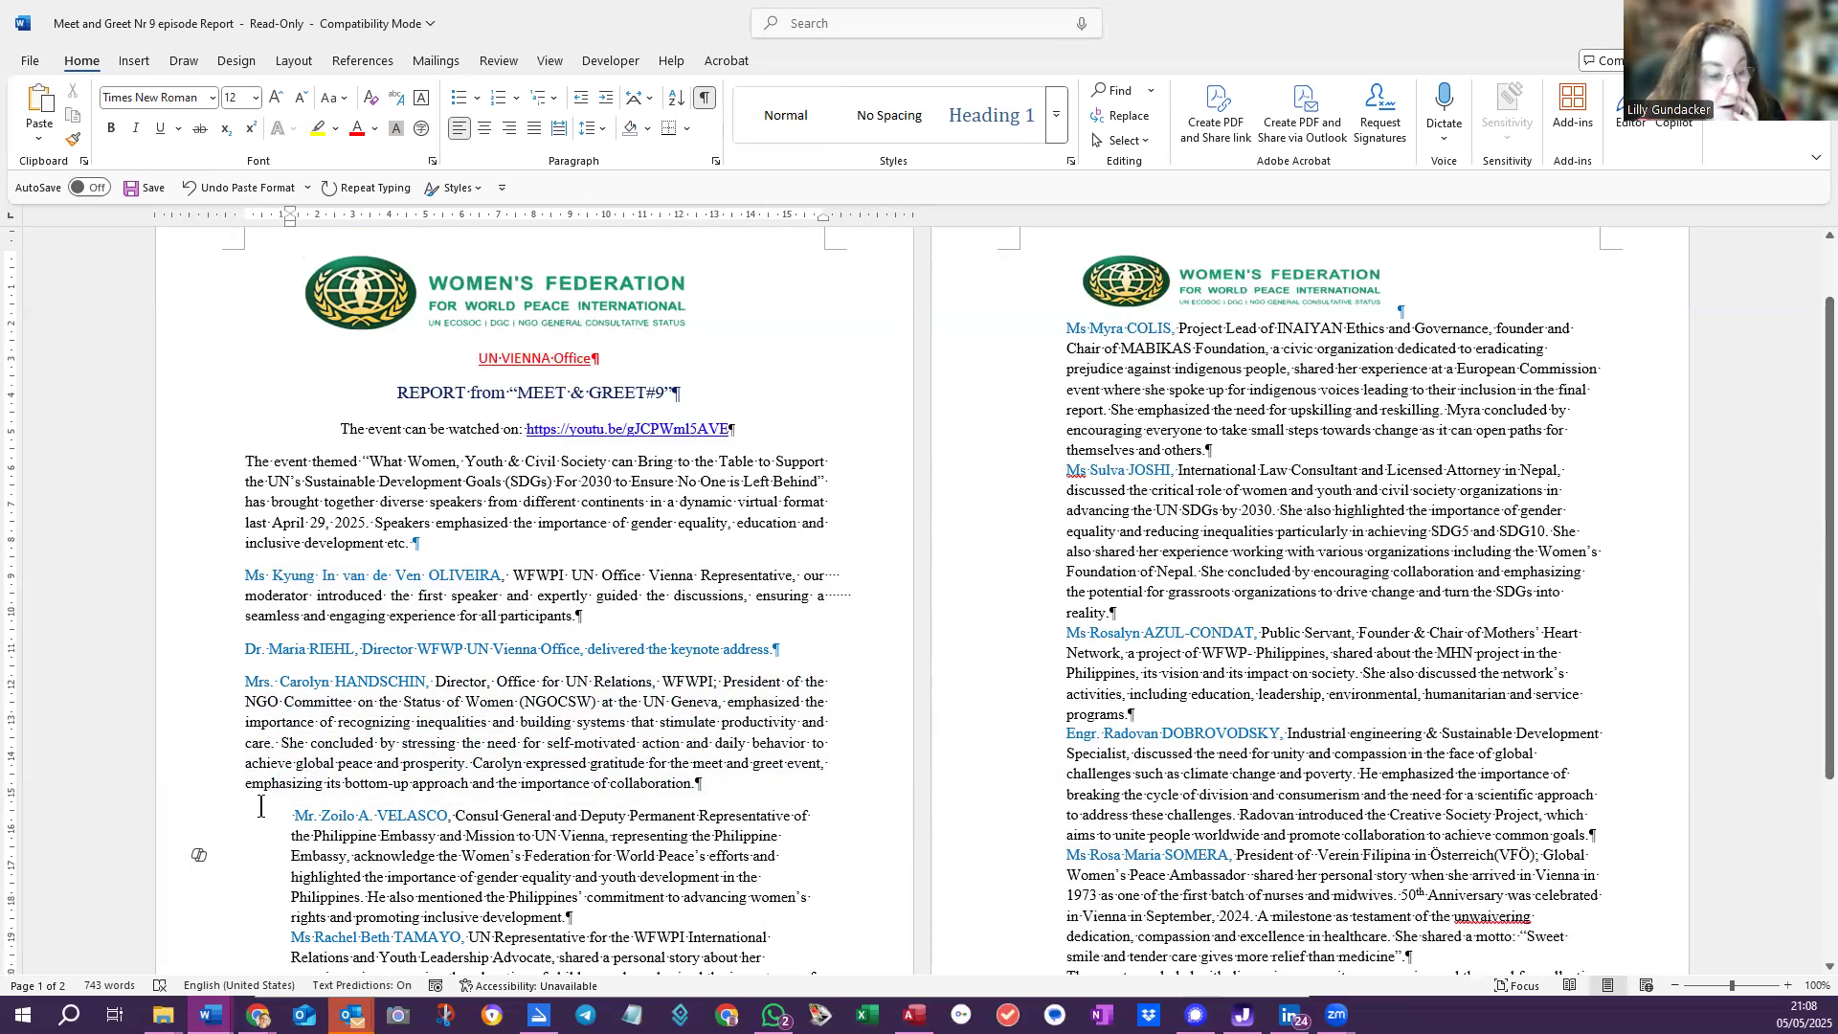
left_click(292, 498)
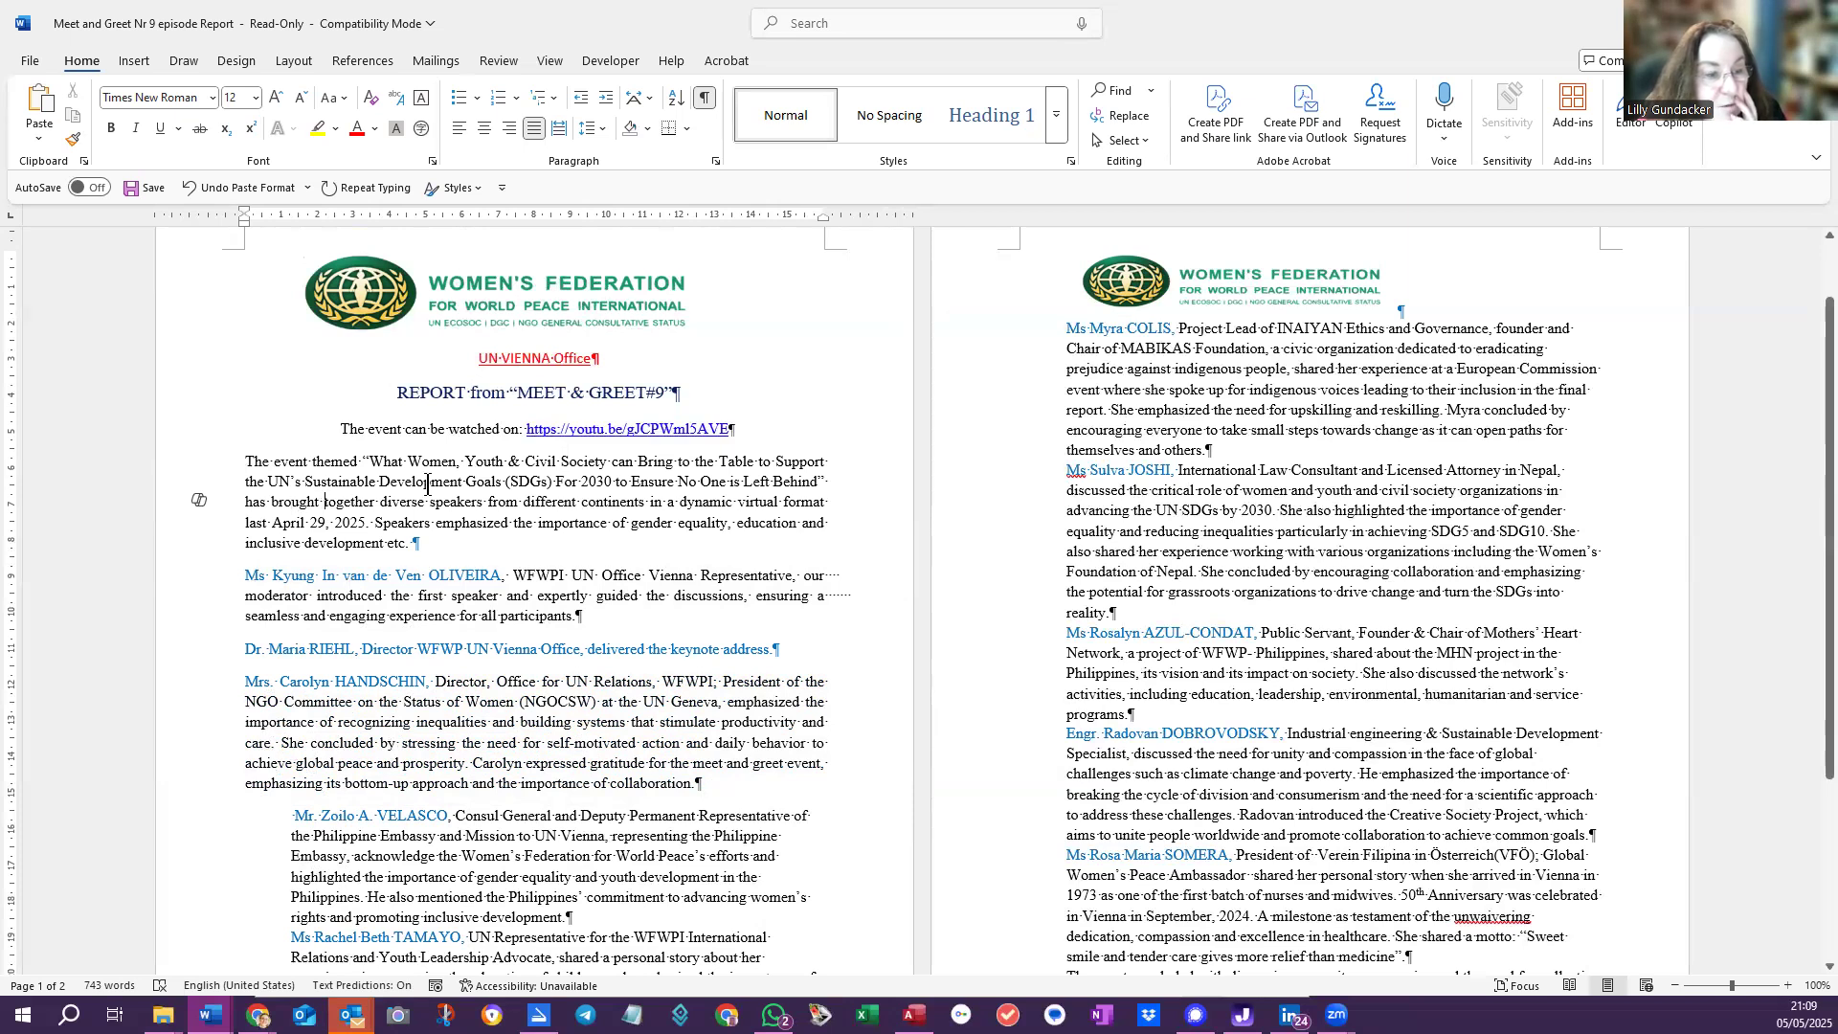
left_click(375, 859)
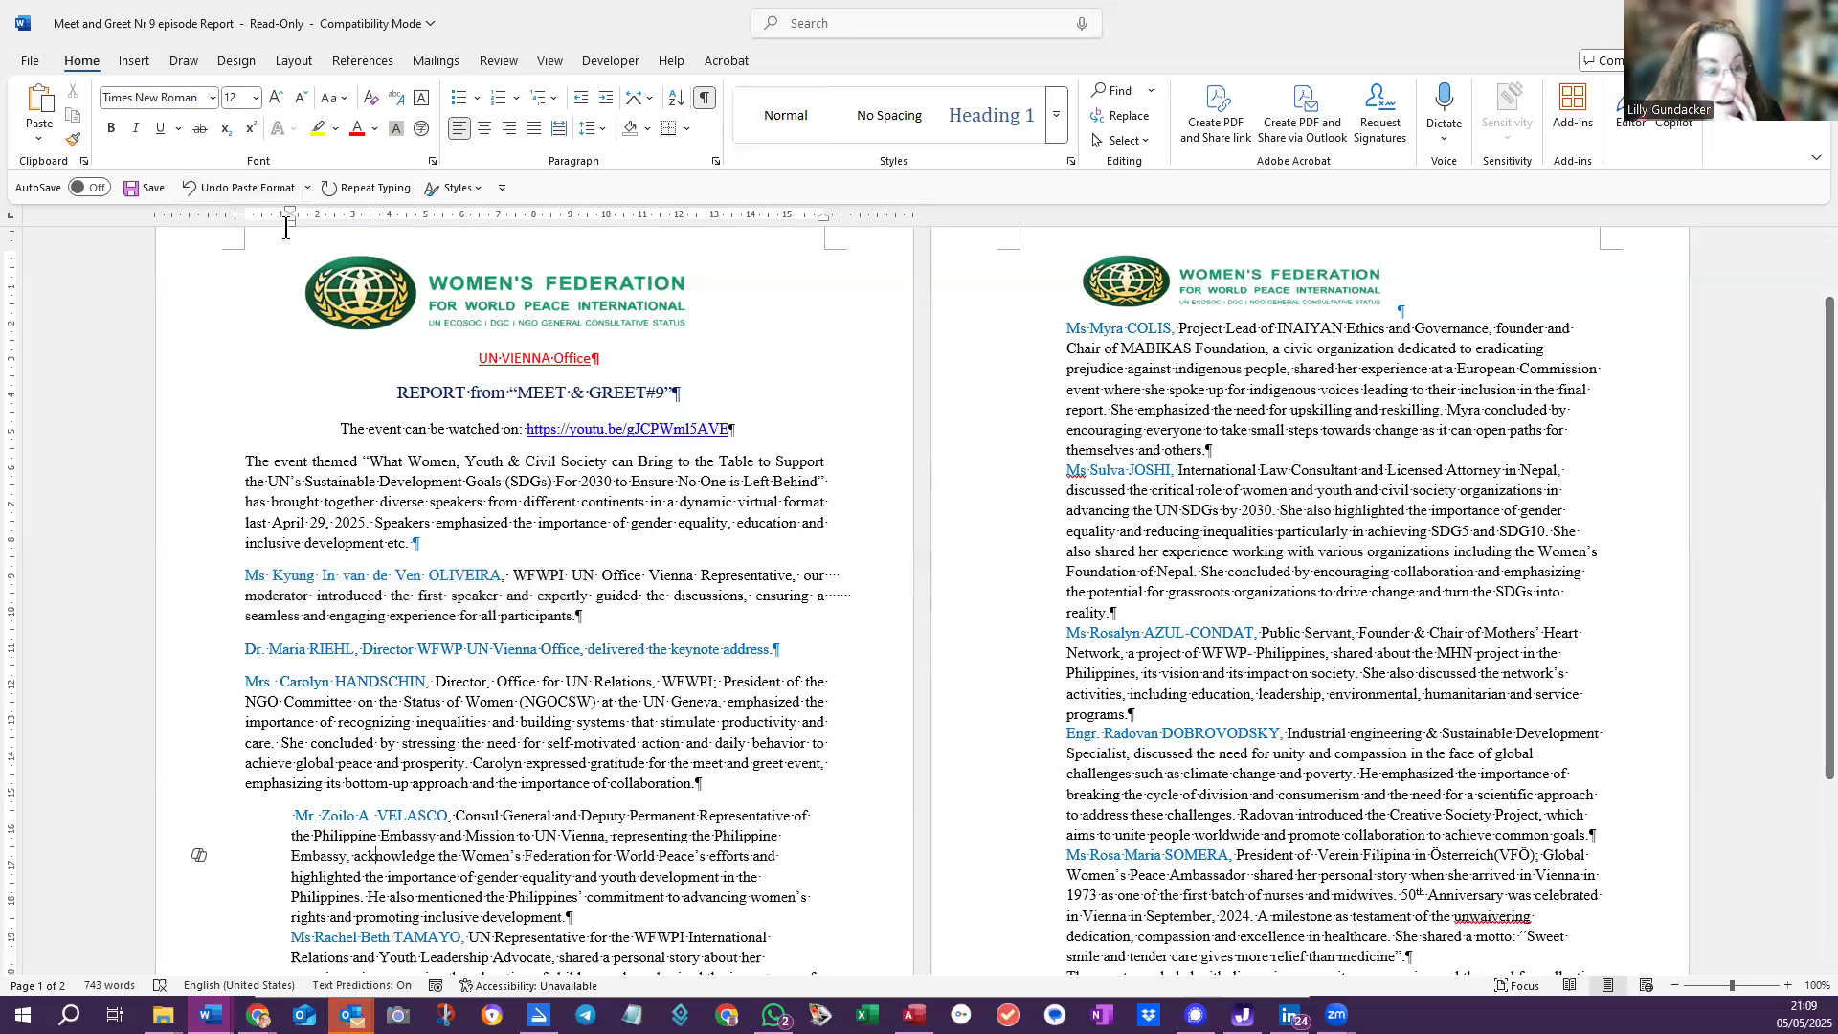
left_click_drag(287, 221, 247, 221)
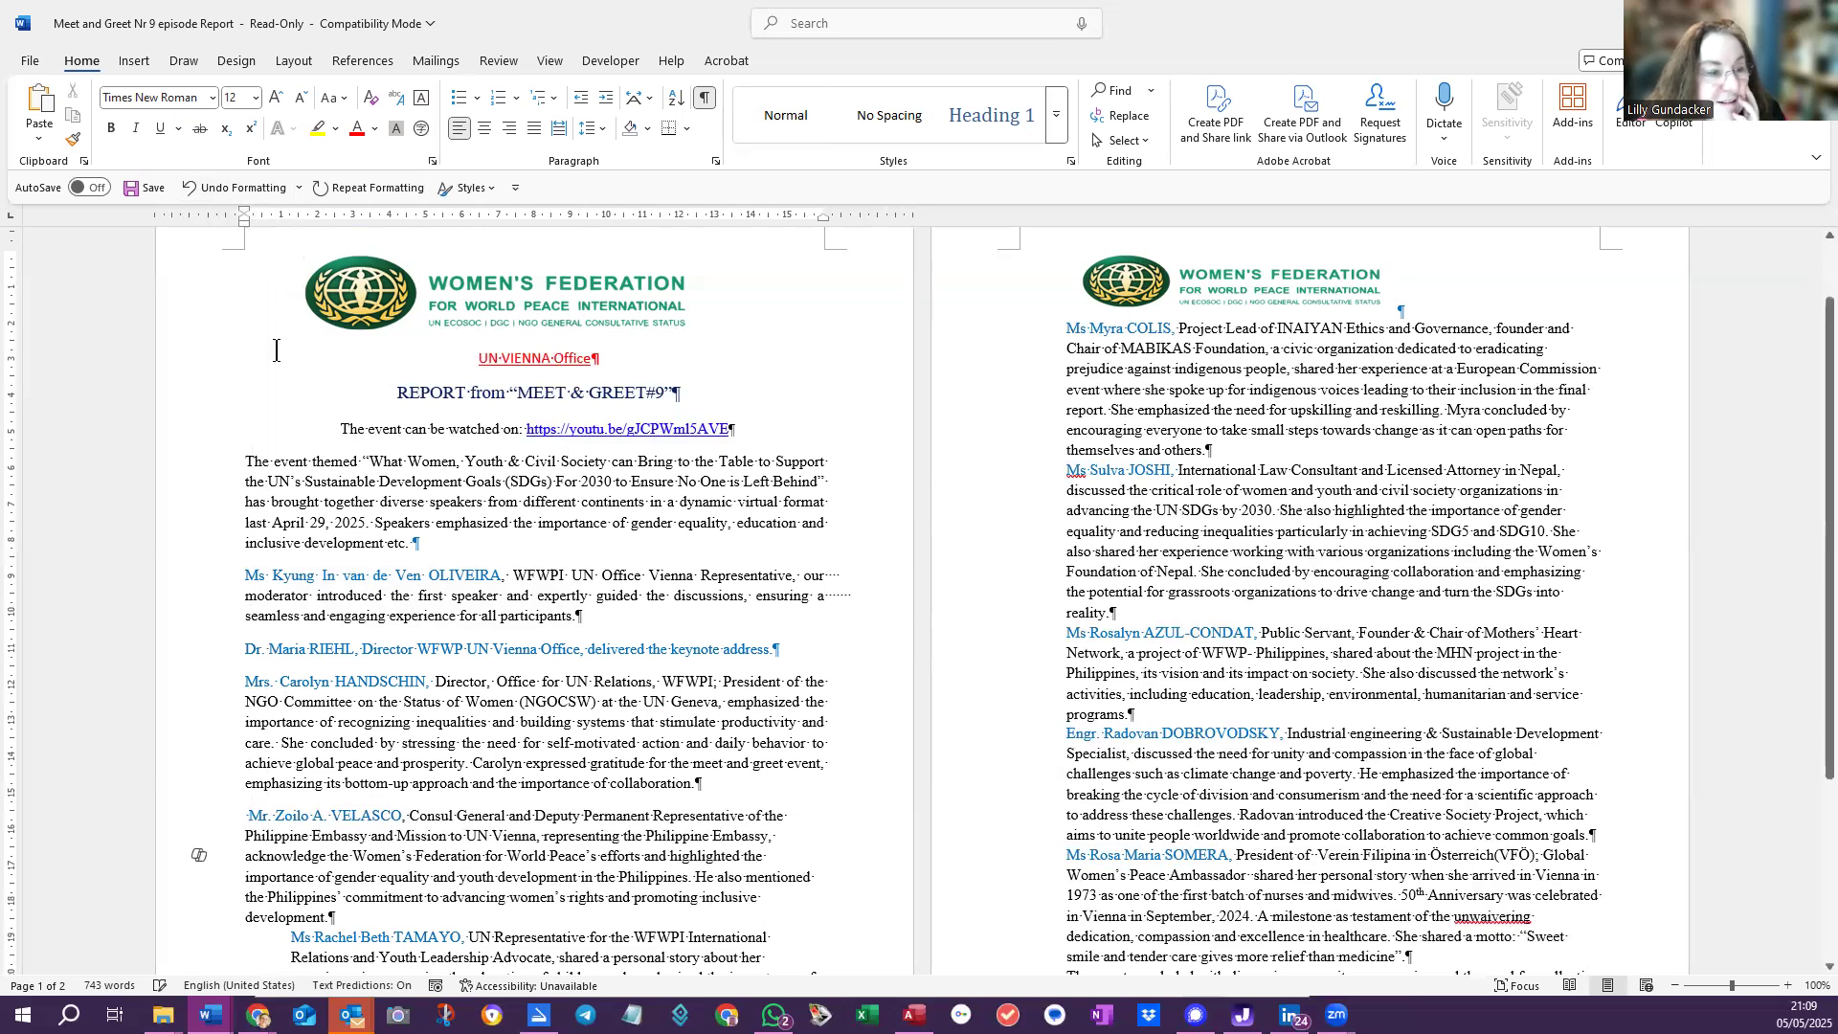
left_click(247, 473)
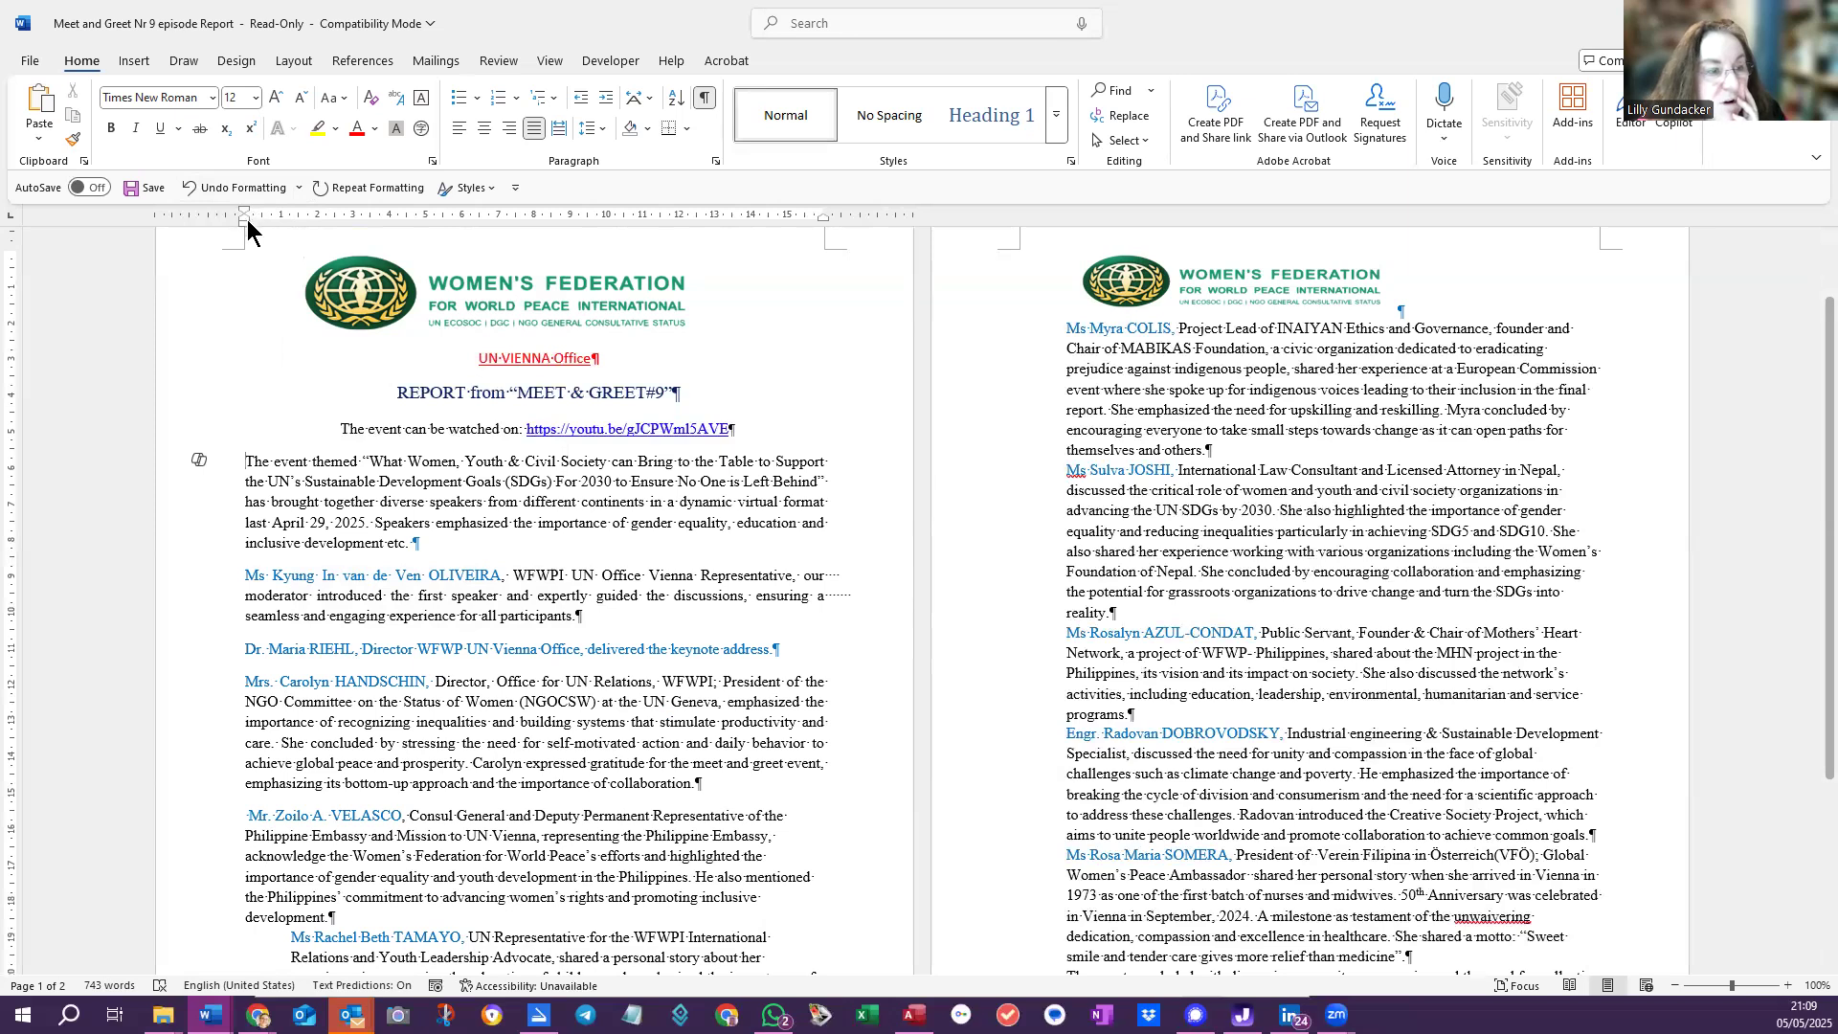
left_click_drag(241, 221, 243, 222)
Try to copy the UN Geneva speaker's description formatting onto the description text of the Philippine Embassy speaker paragraph
left_click(425, 815)
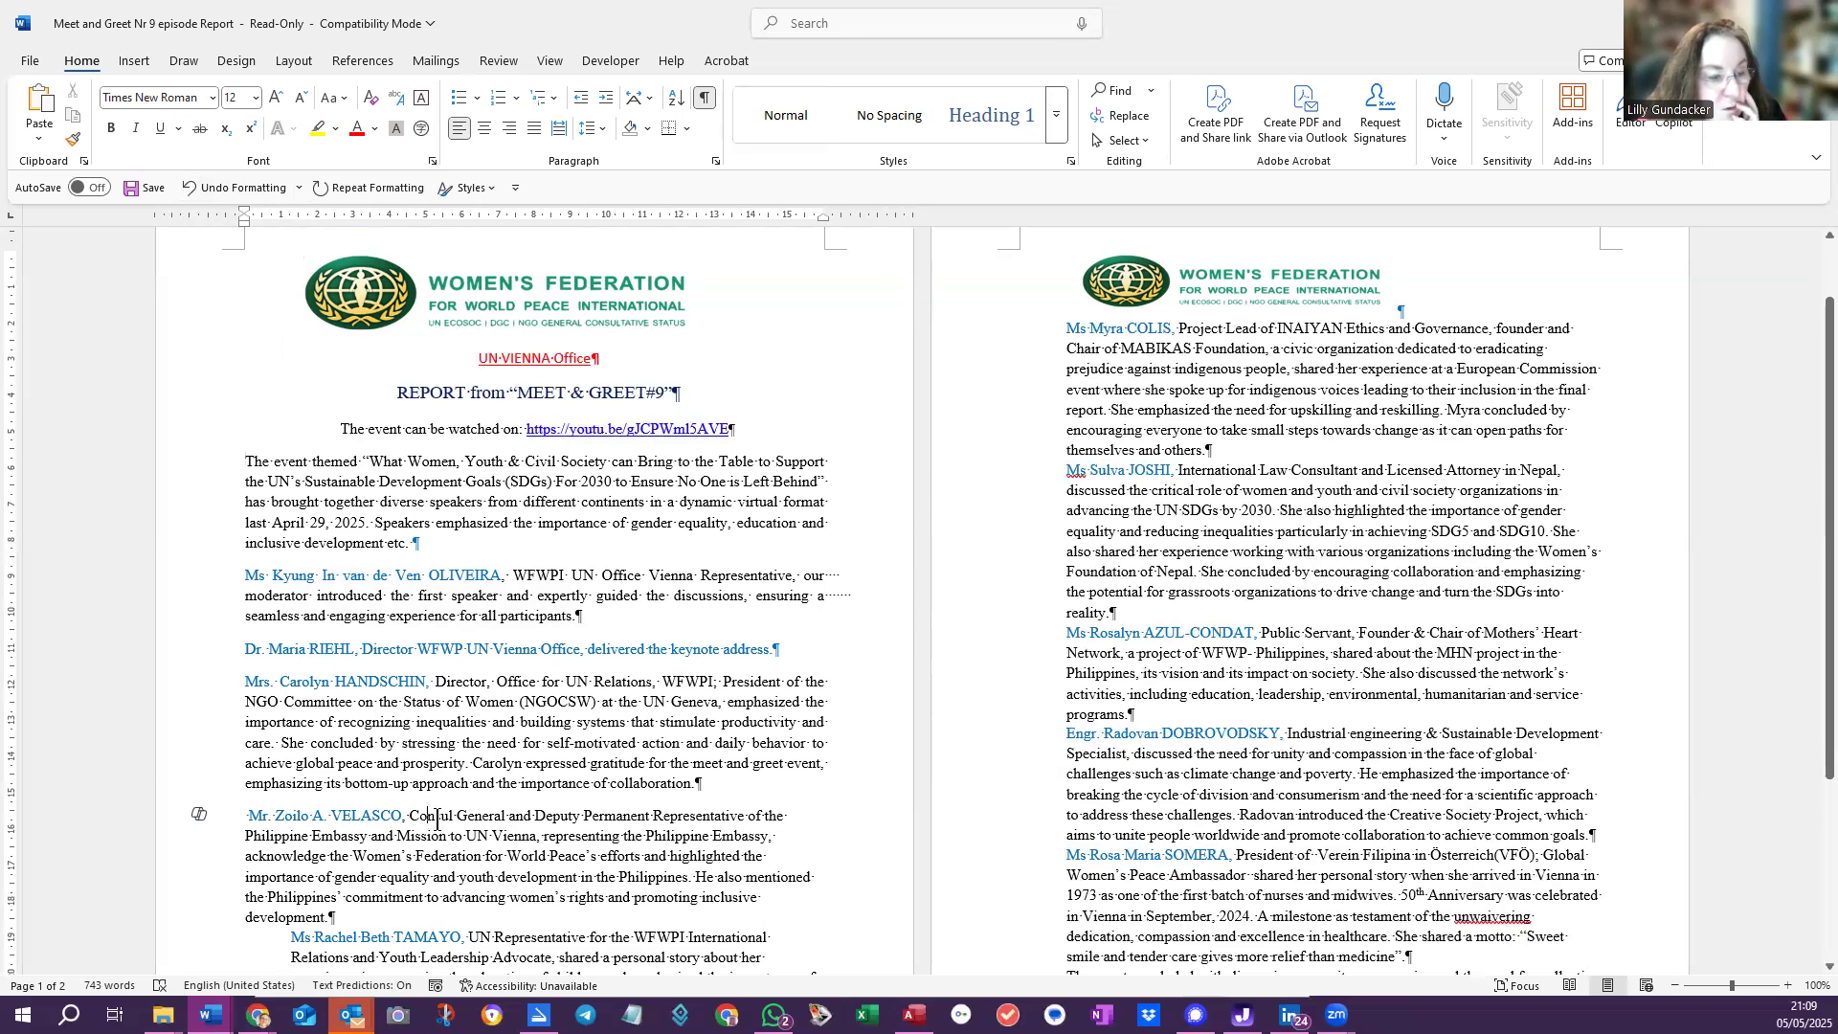
scroll(425, 815, "down", 2)
left_click(712, 699)
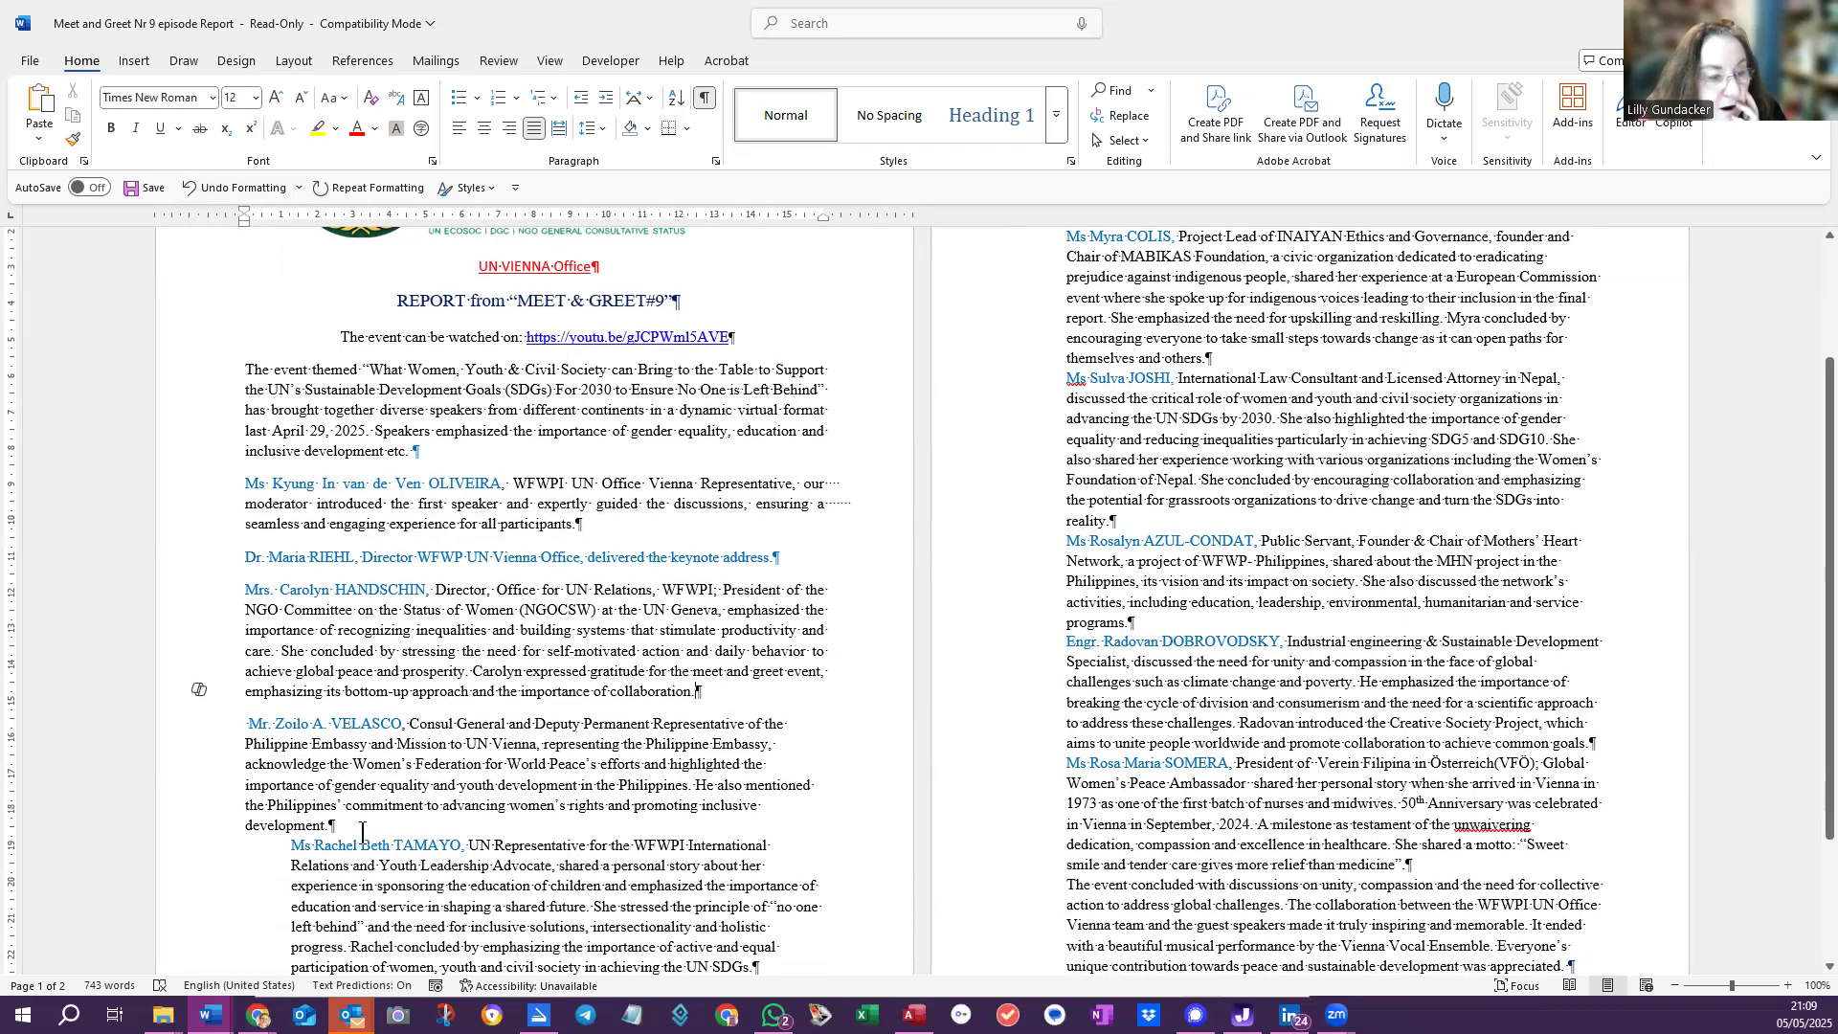
left_click(331, 825)
left_click(711, 694)
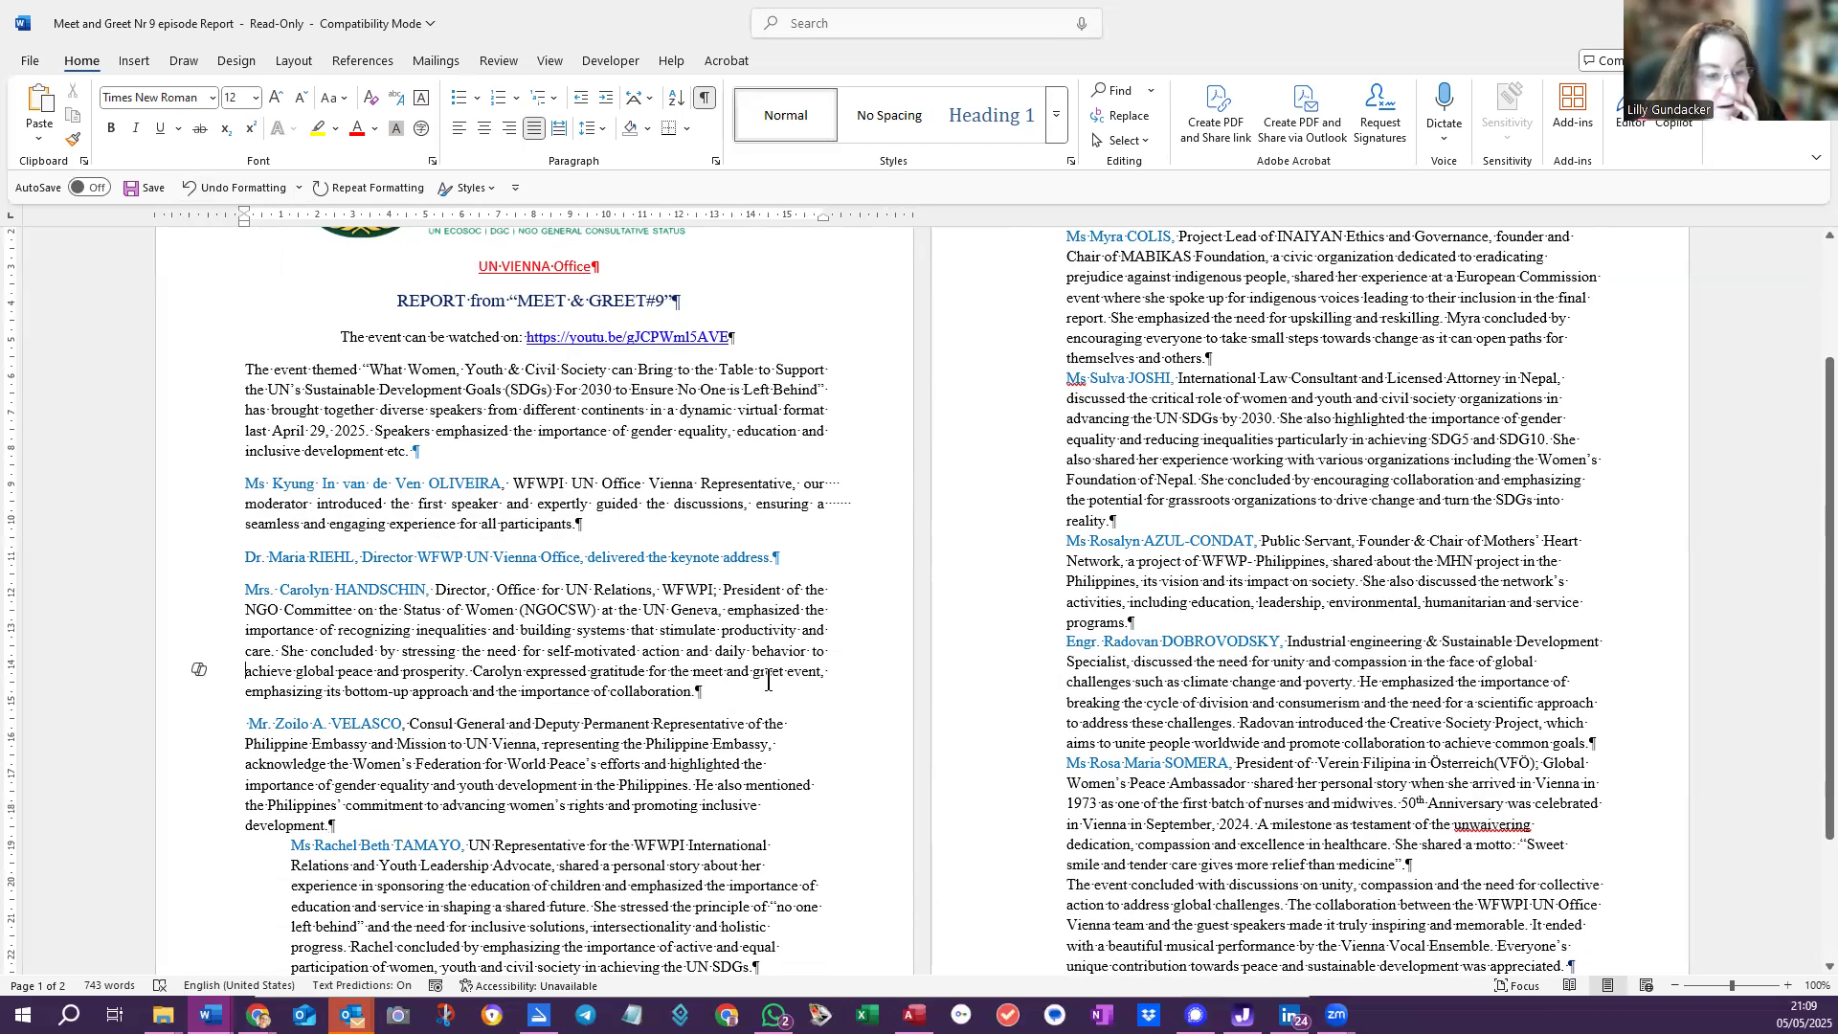
left_click_drag(711, 693, 437, 590)
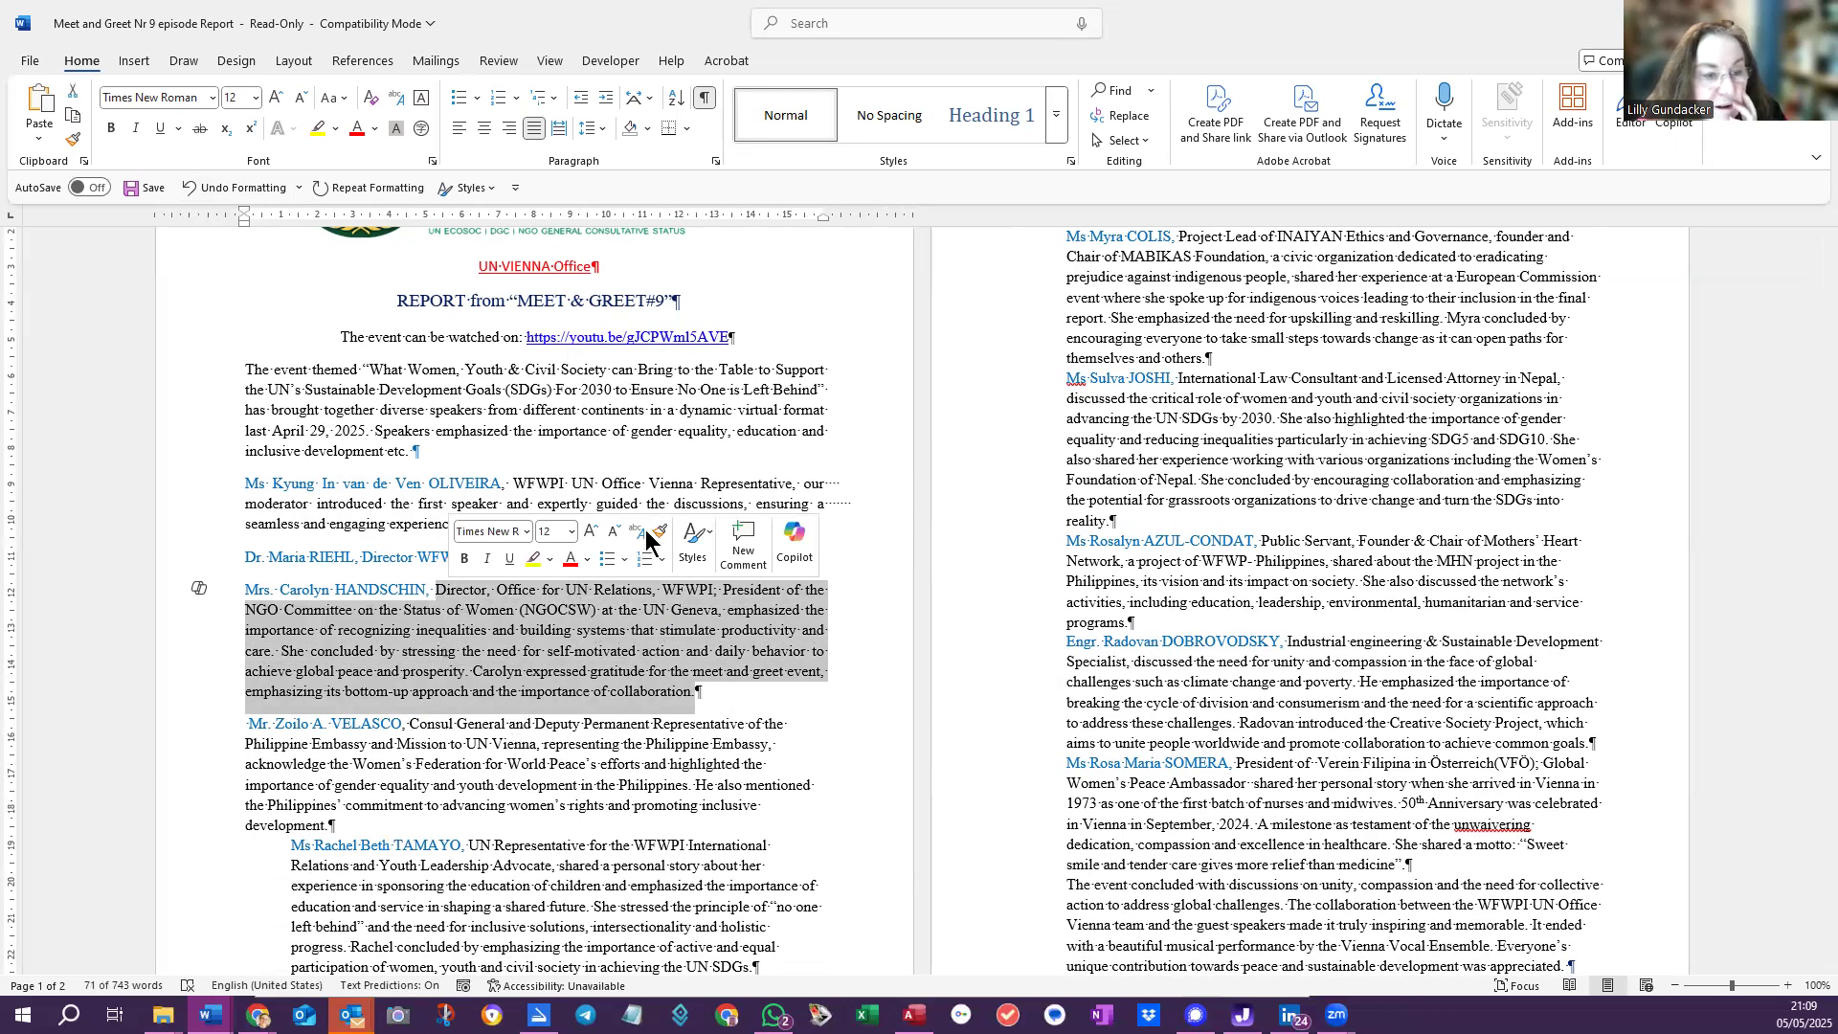
left_click(659, 532)
left_click_drag(336, 826, 412, 727)
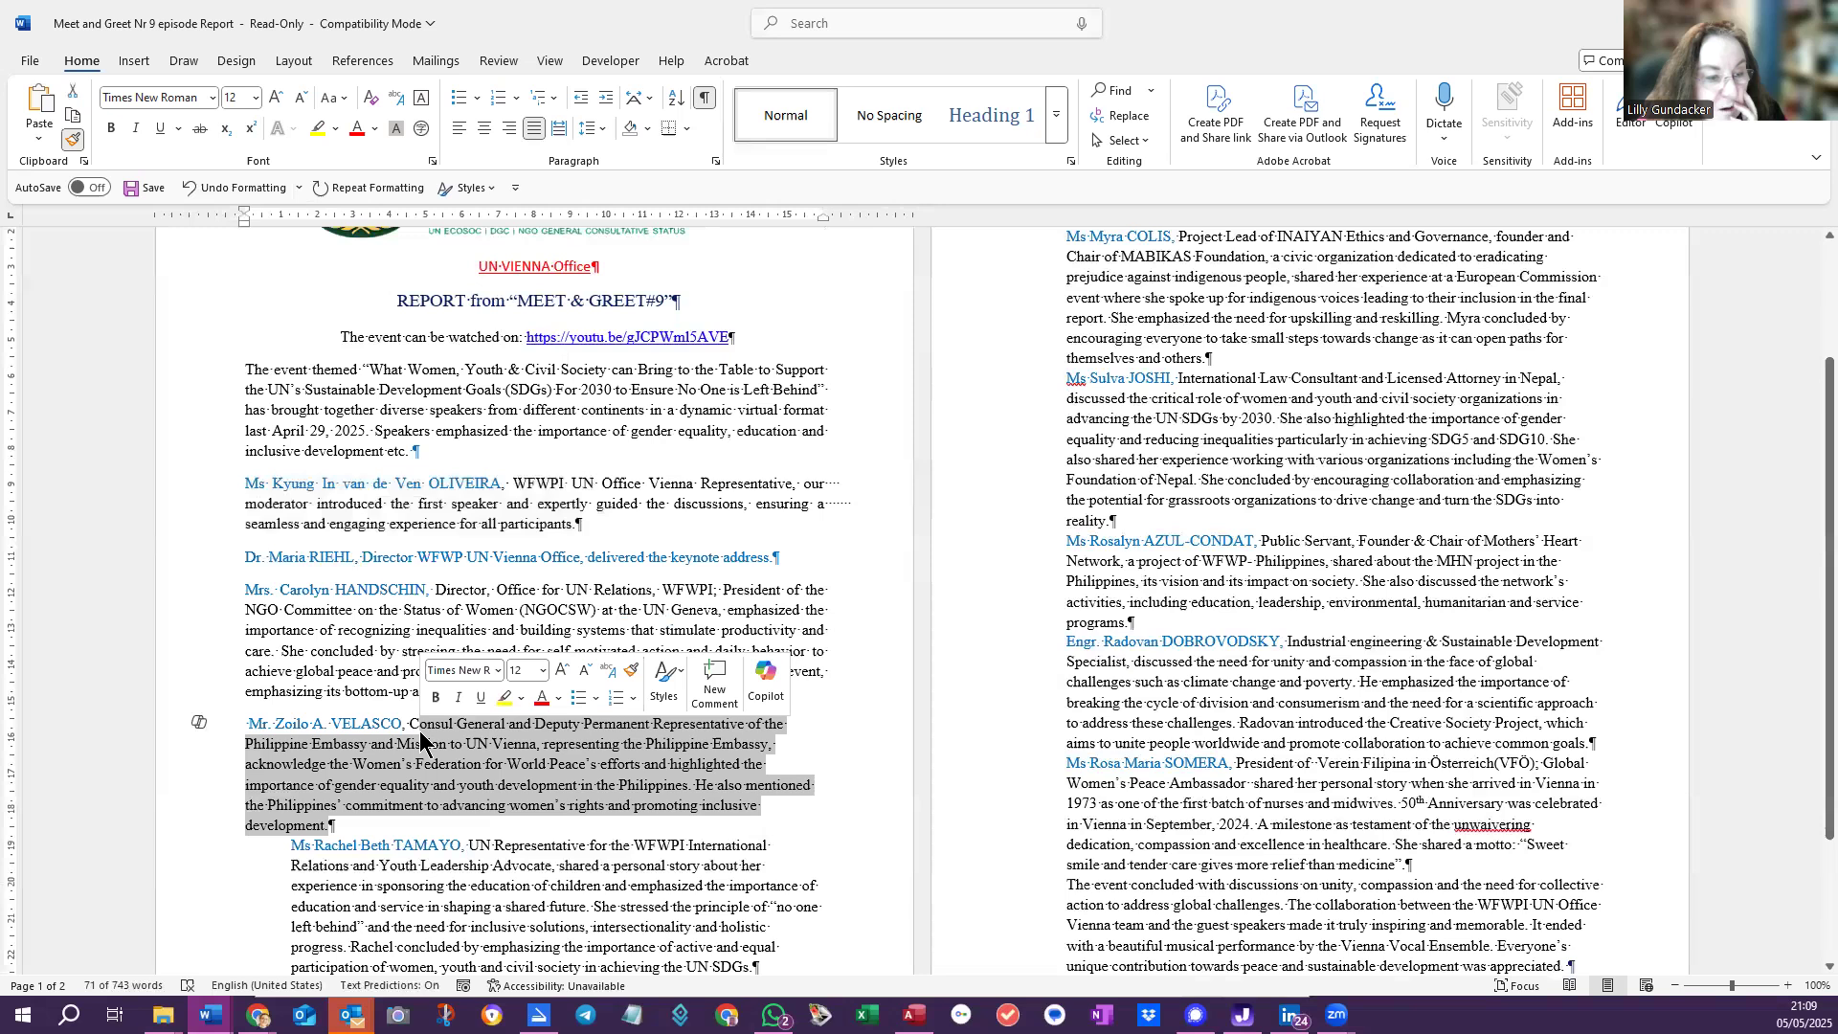
left_click(360, 730)
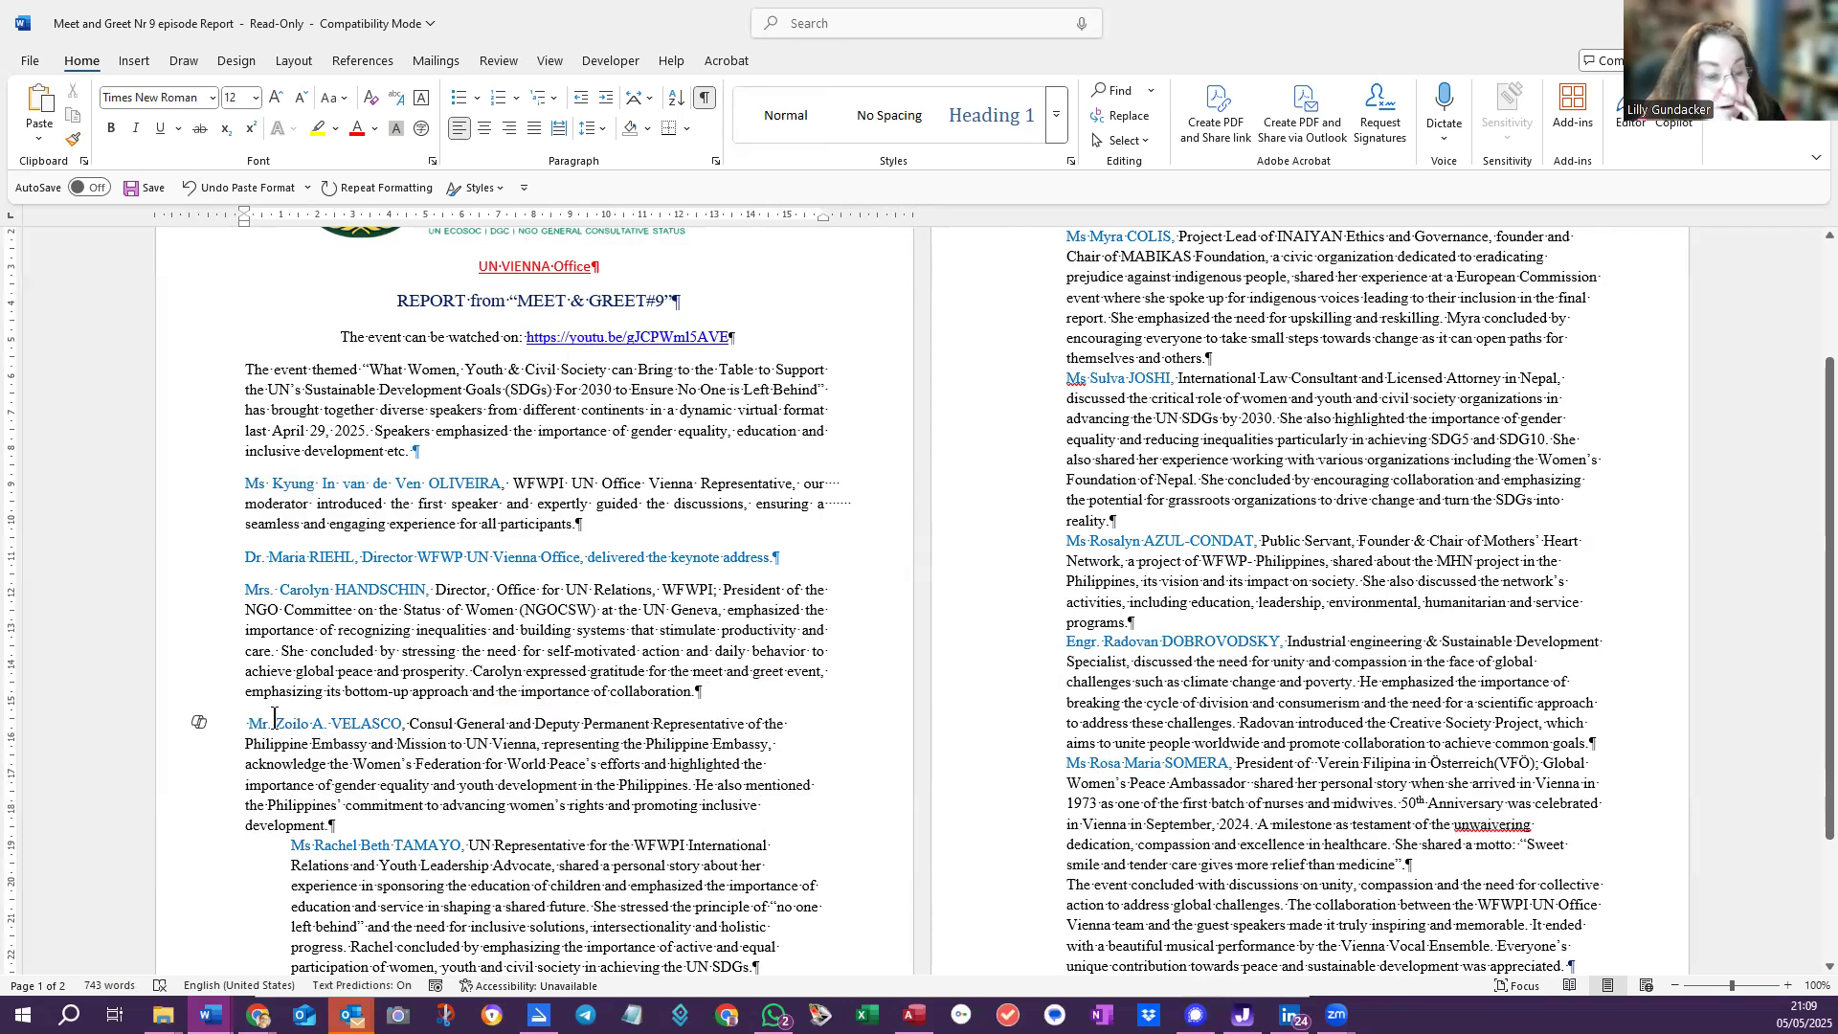
Try to transfer the formatting of the UN Geneva paragraph's last line to the last line of the Philippine Embassy speaker paragraph
left_click_drag(856, 797, 180, 768)
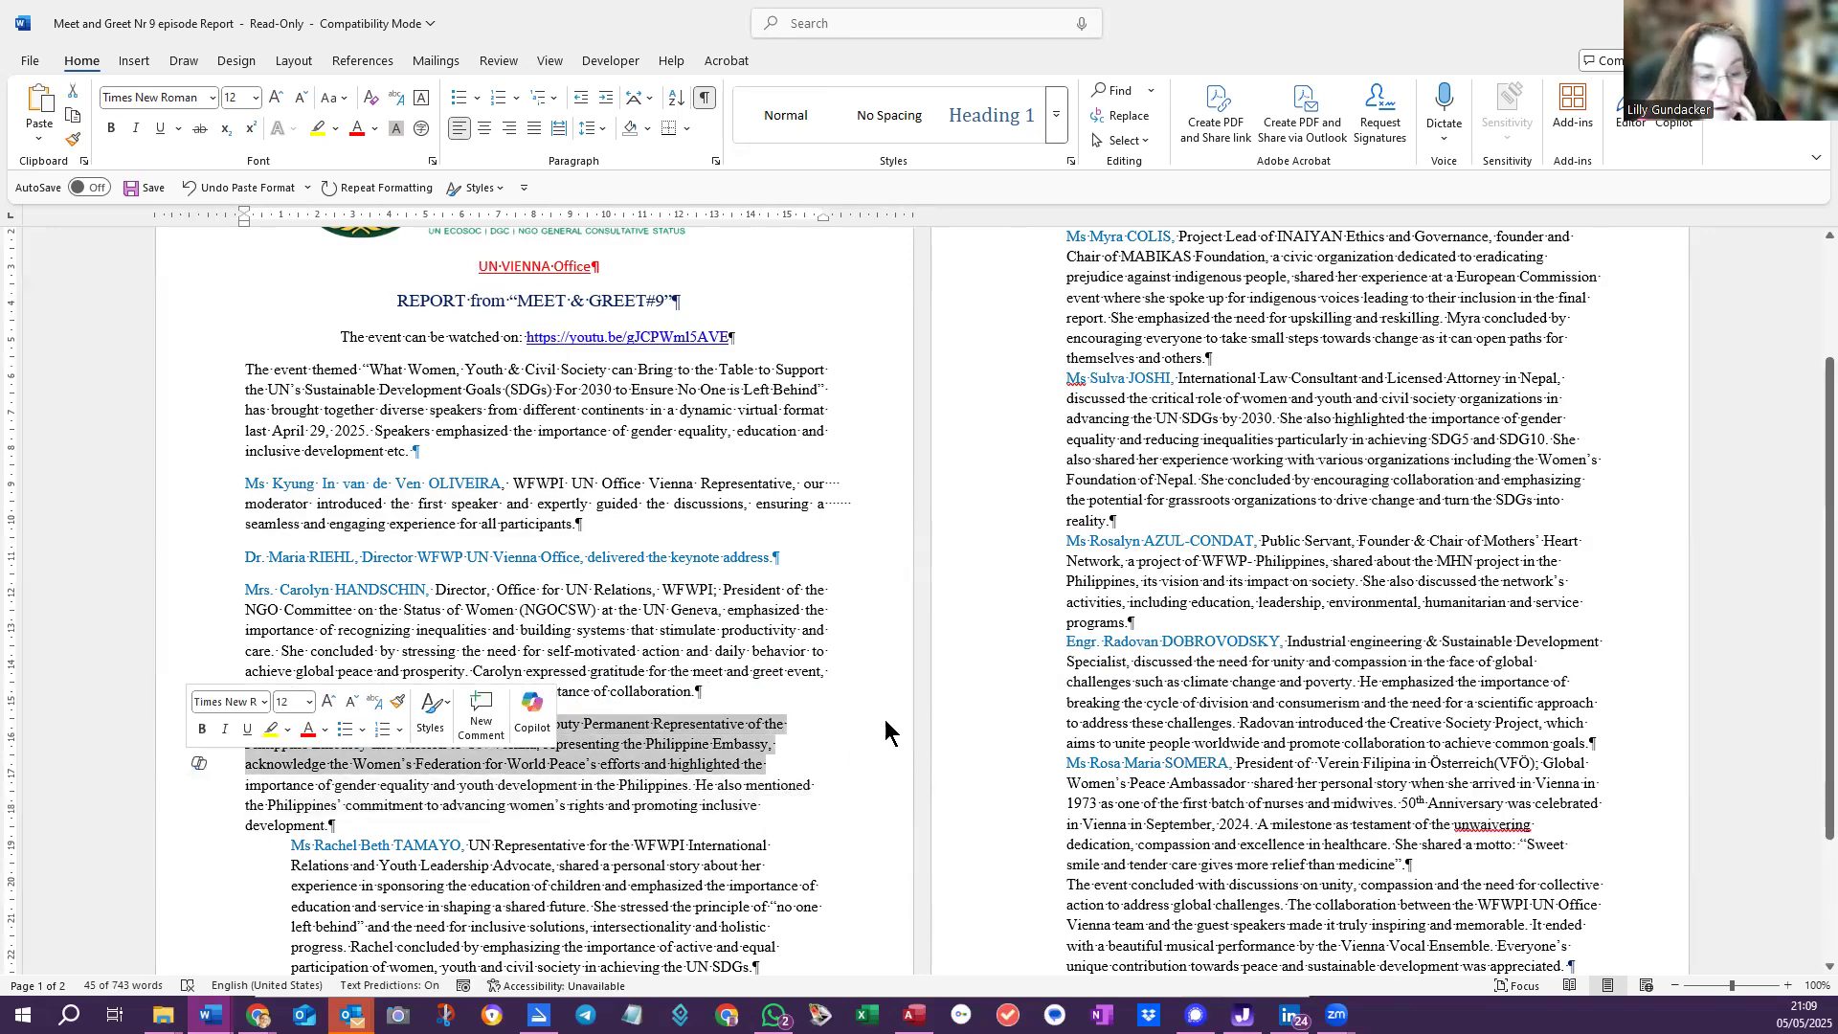
left_click(869, 640)
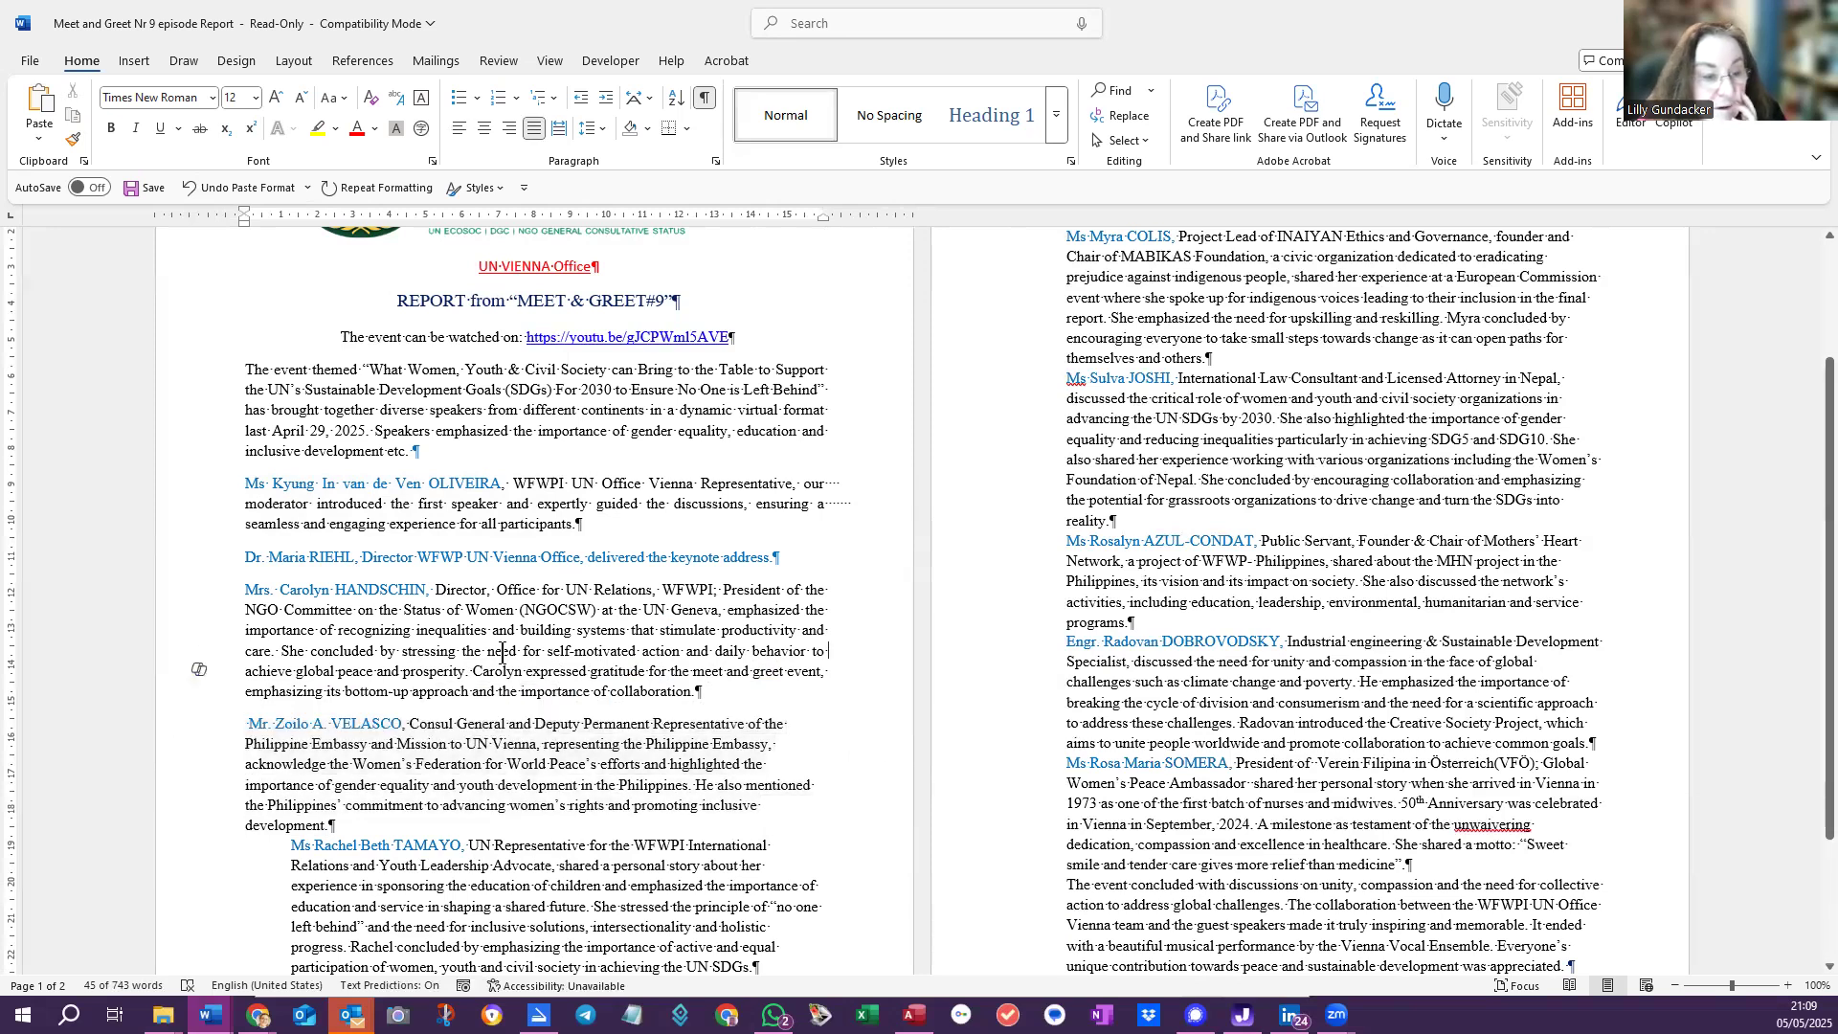
left_click(223, 694)
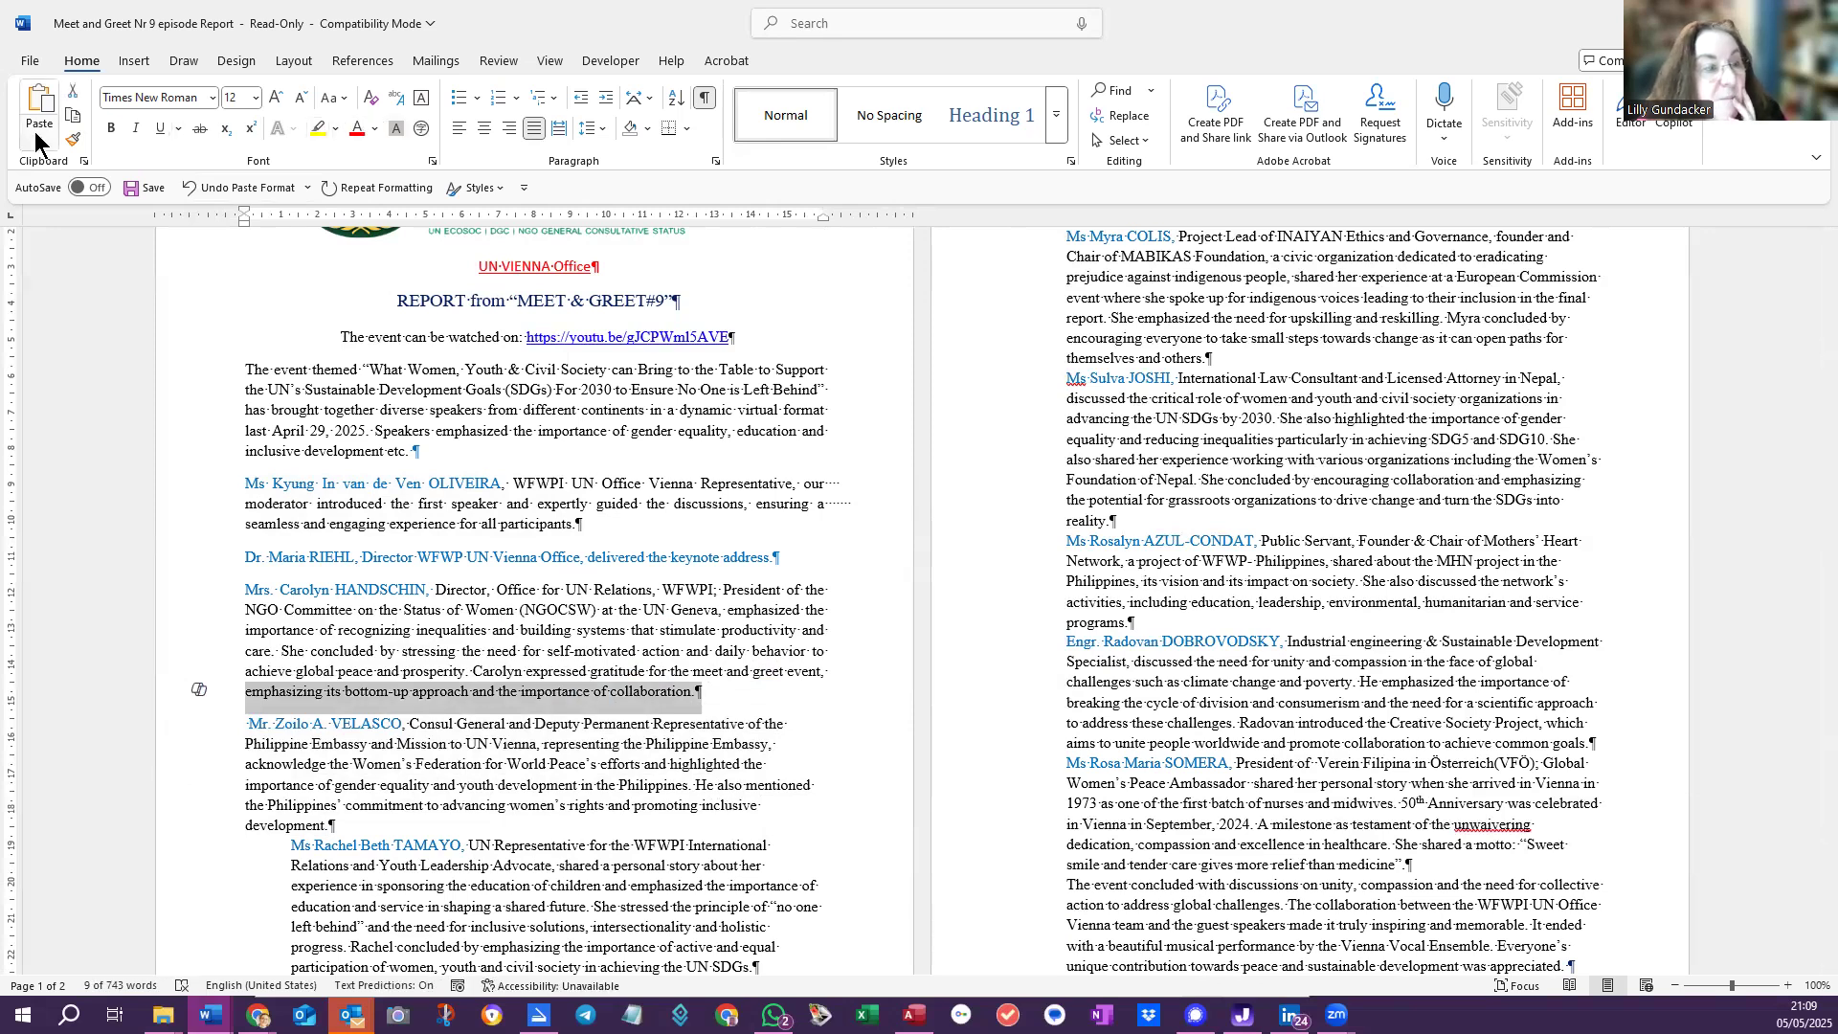
left_click(73, 139)
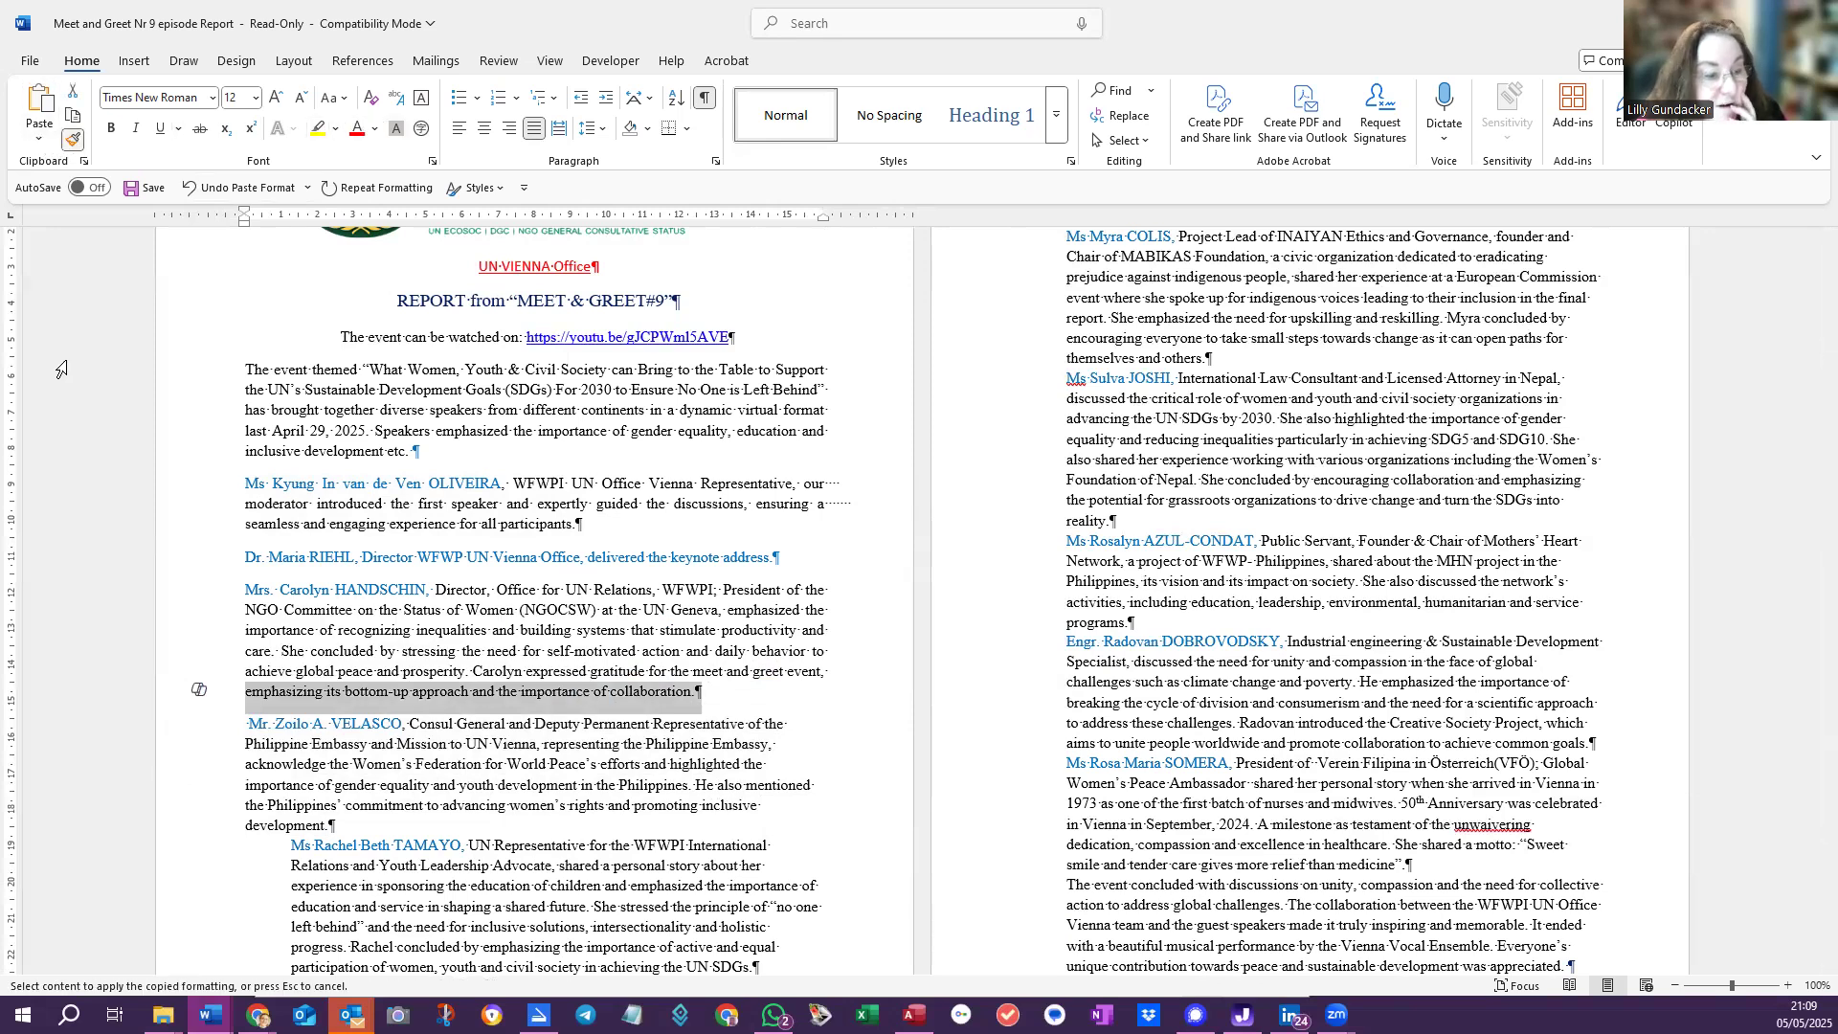
left_click(210, 831)
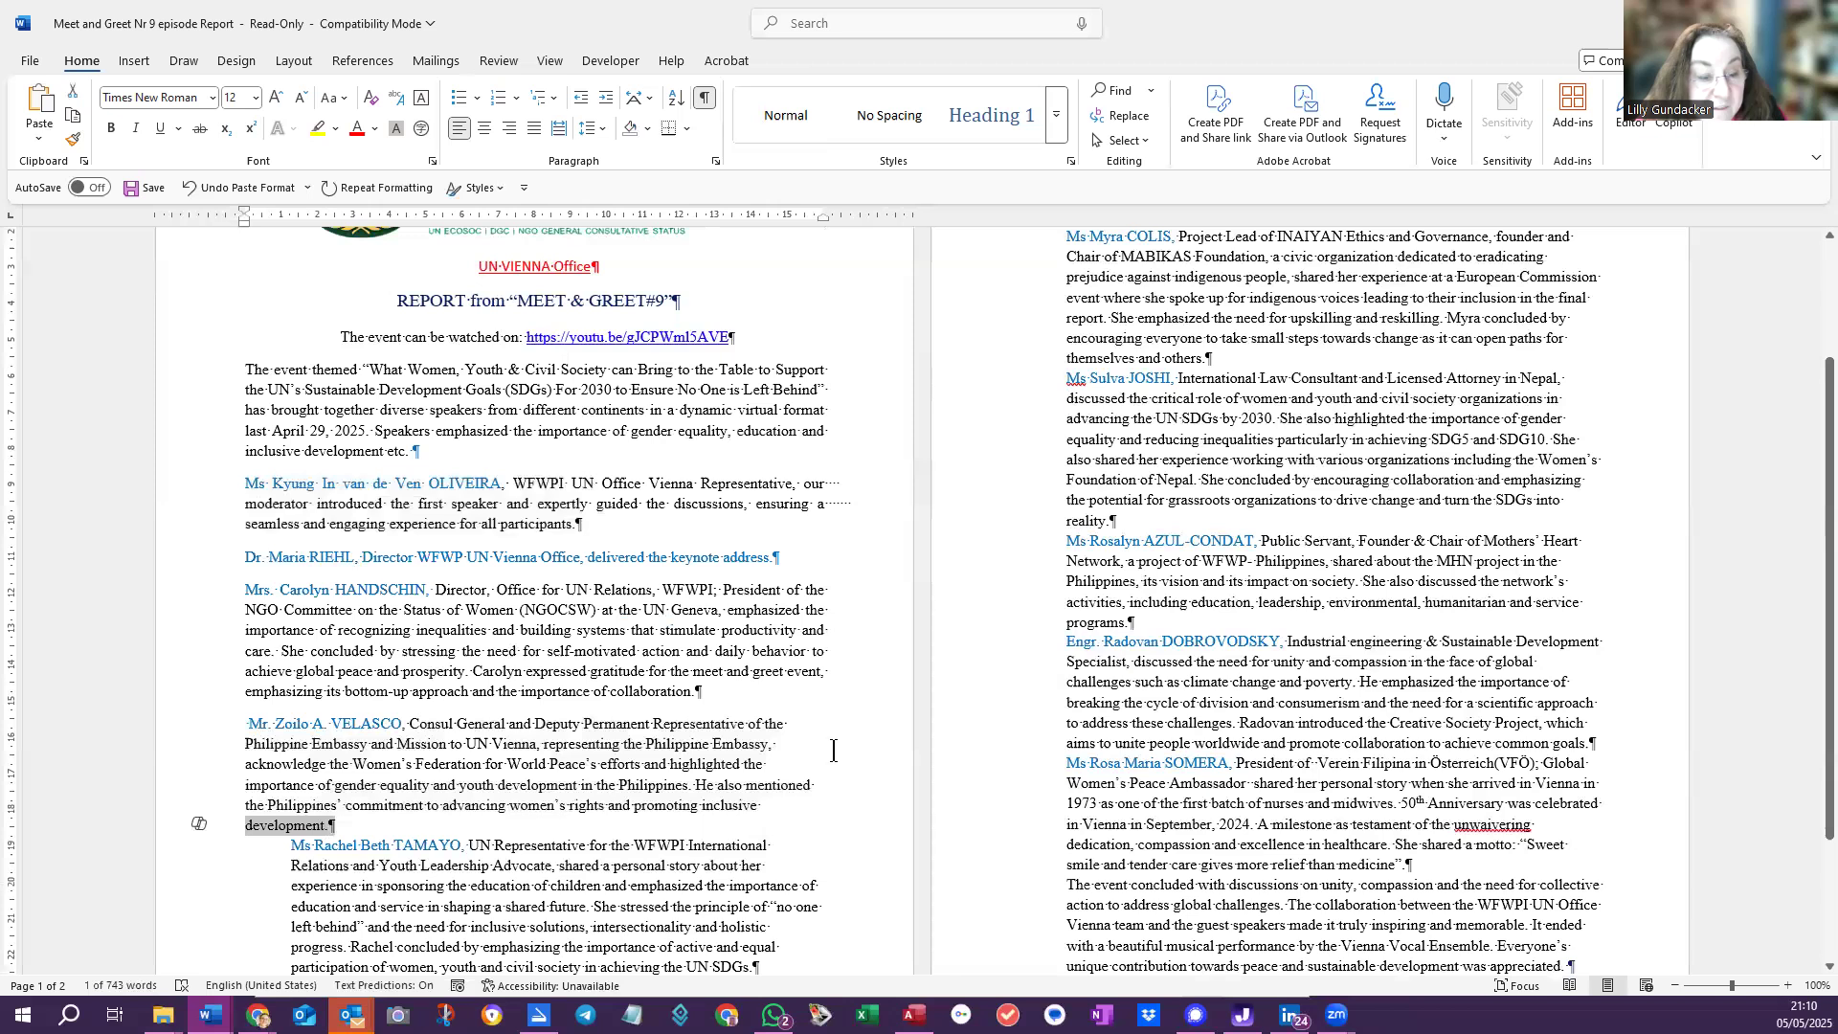
Try again to paint the formatting of the UN Geneva speaker's description over the whole description of the Philippine Embassy speaker
left_click(715, 652)
left_click_drag(698, 690, 468, 598)
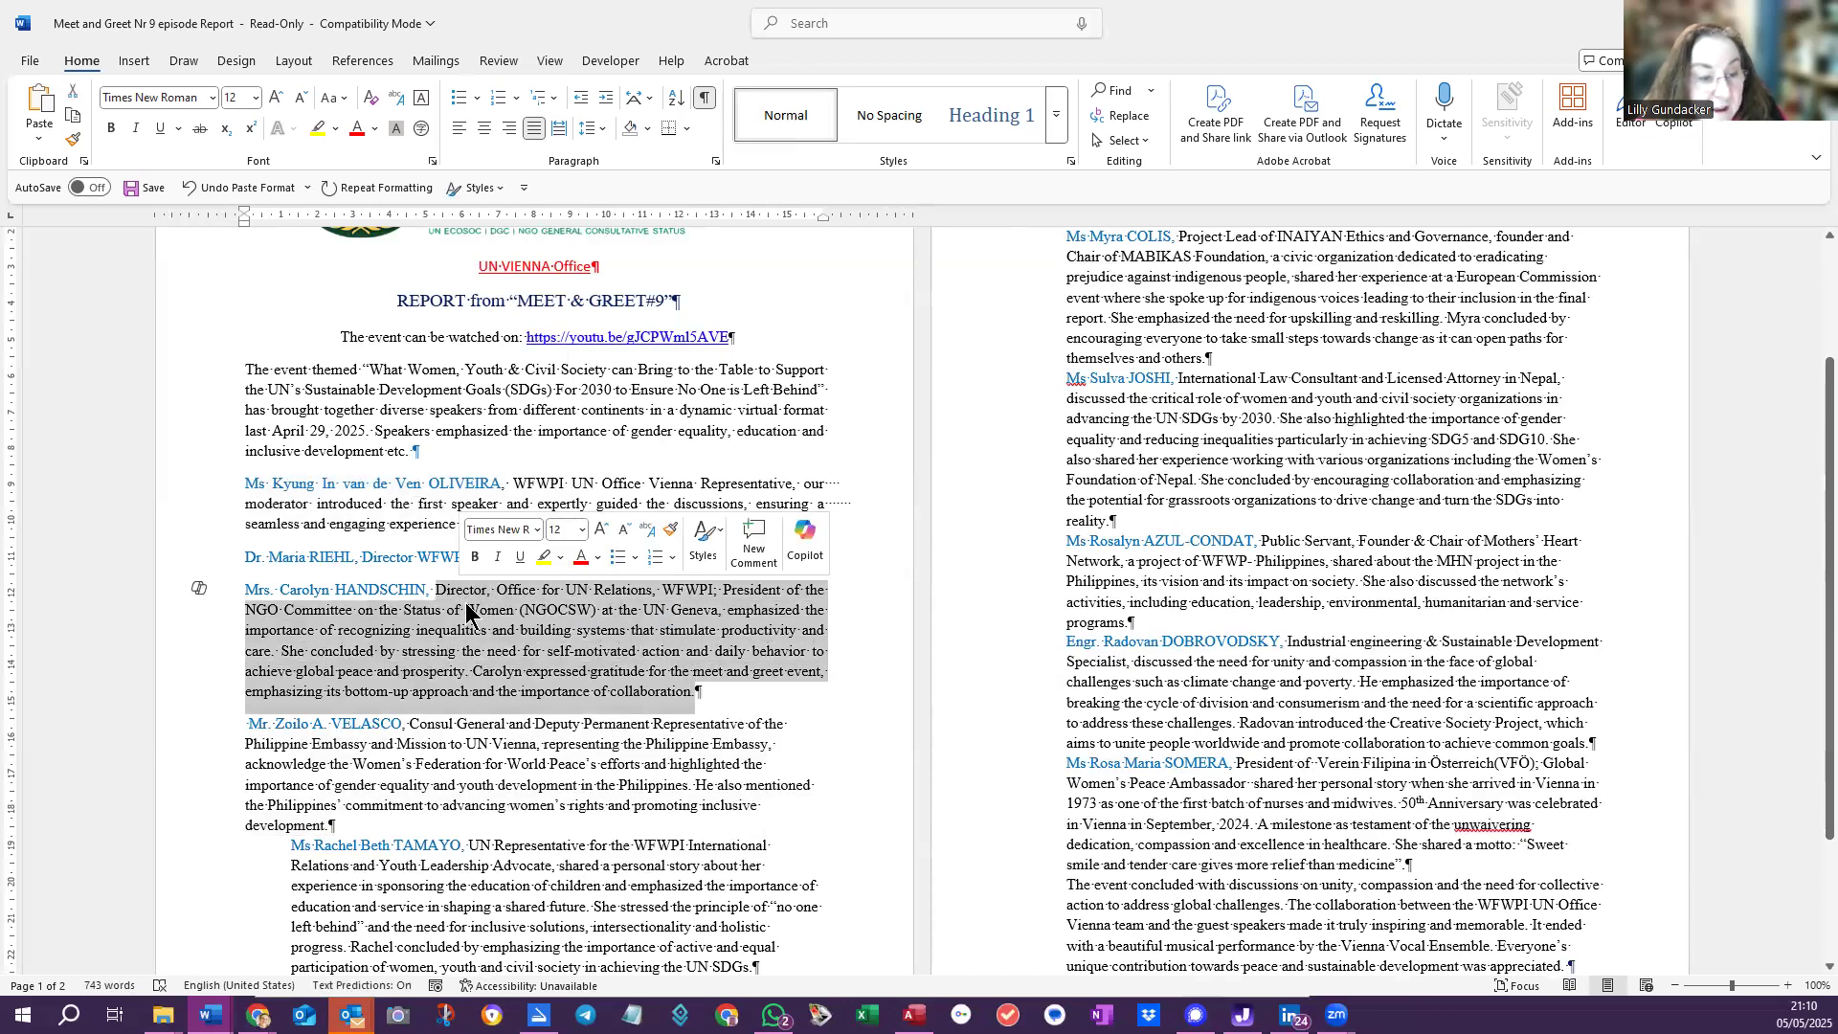
left_click(670, 529)
mouse_move(755, 812)
left_mouse_down()
mouse_move(288, 766)
mouse_move(457, 725)
mouse_move(410, 725)
left_mouse_up()
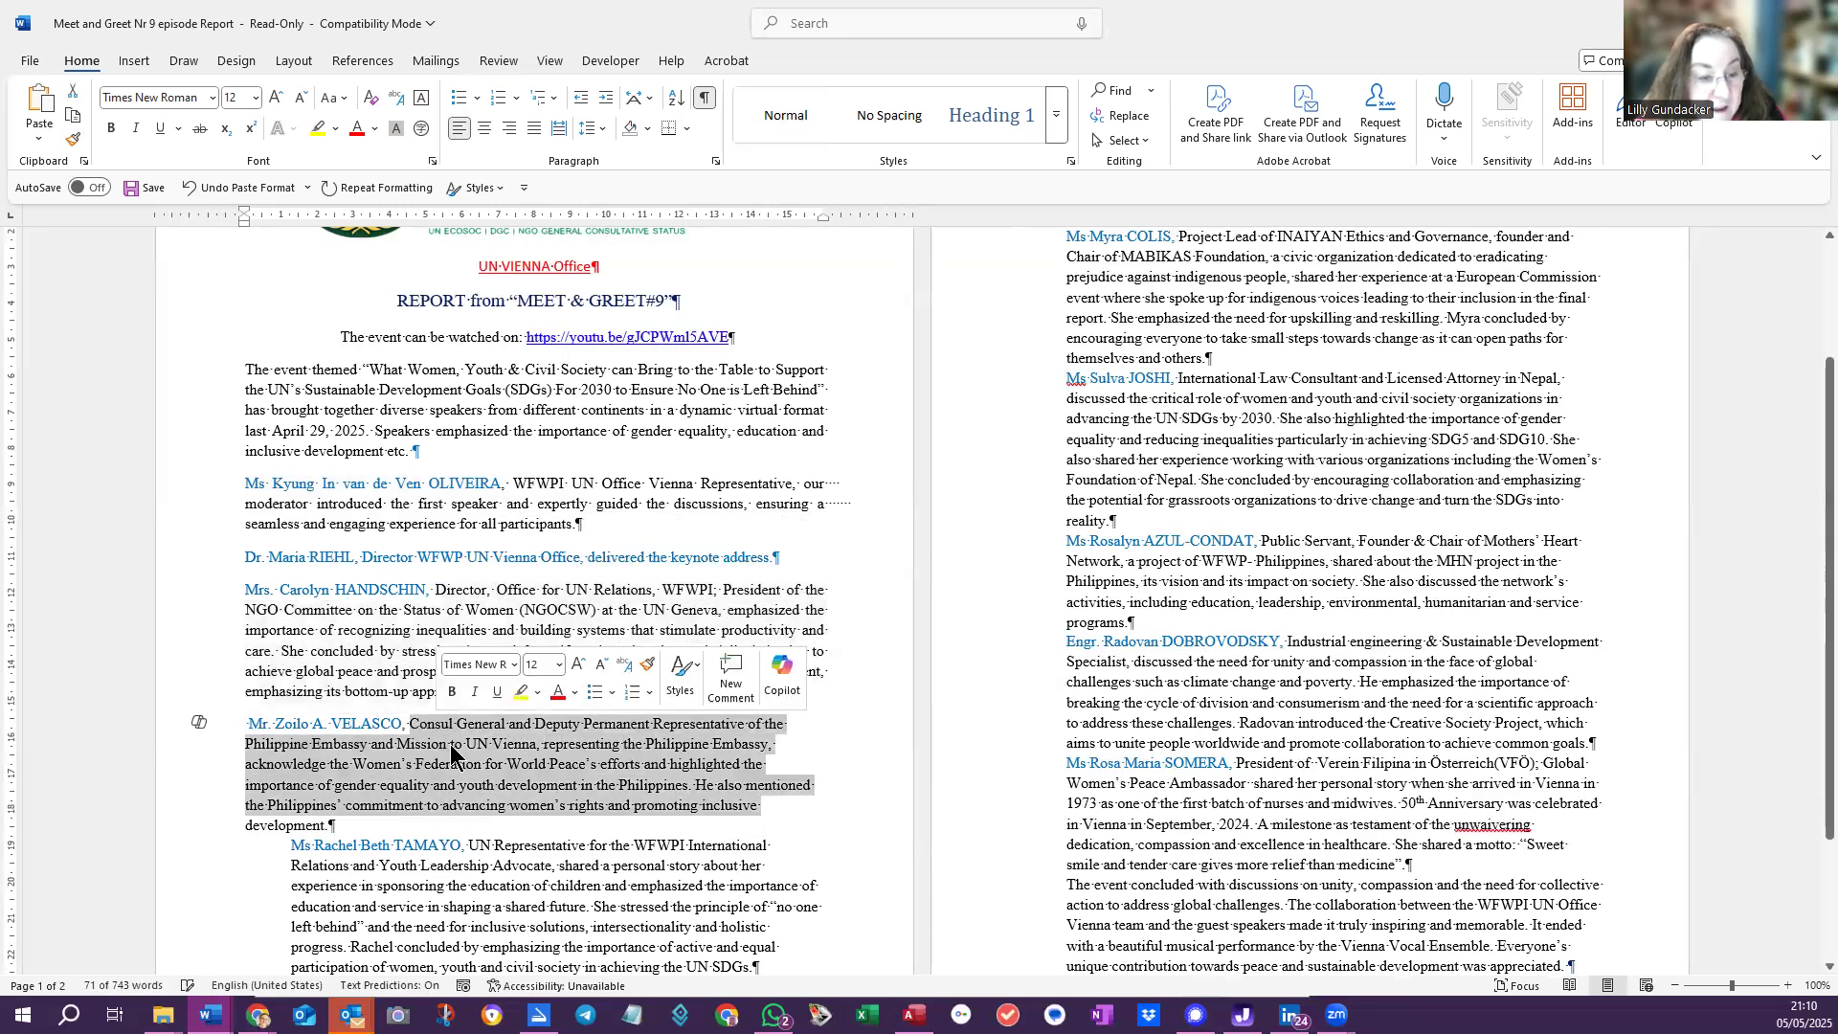
left_click(617, 654)
left_click_drag(701, 691, 436, 591)
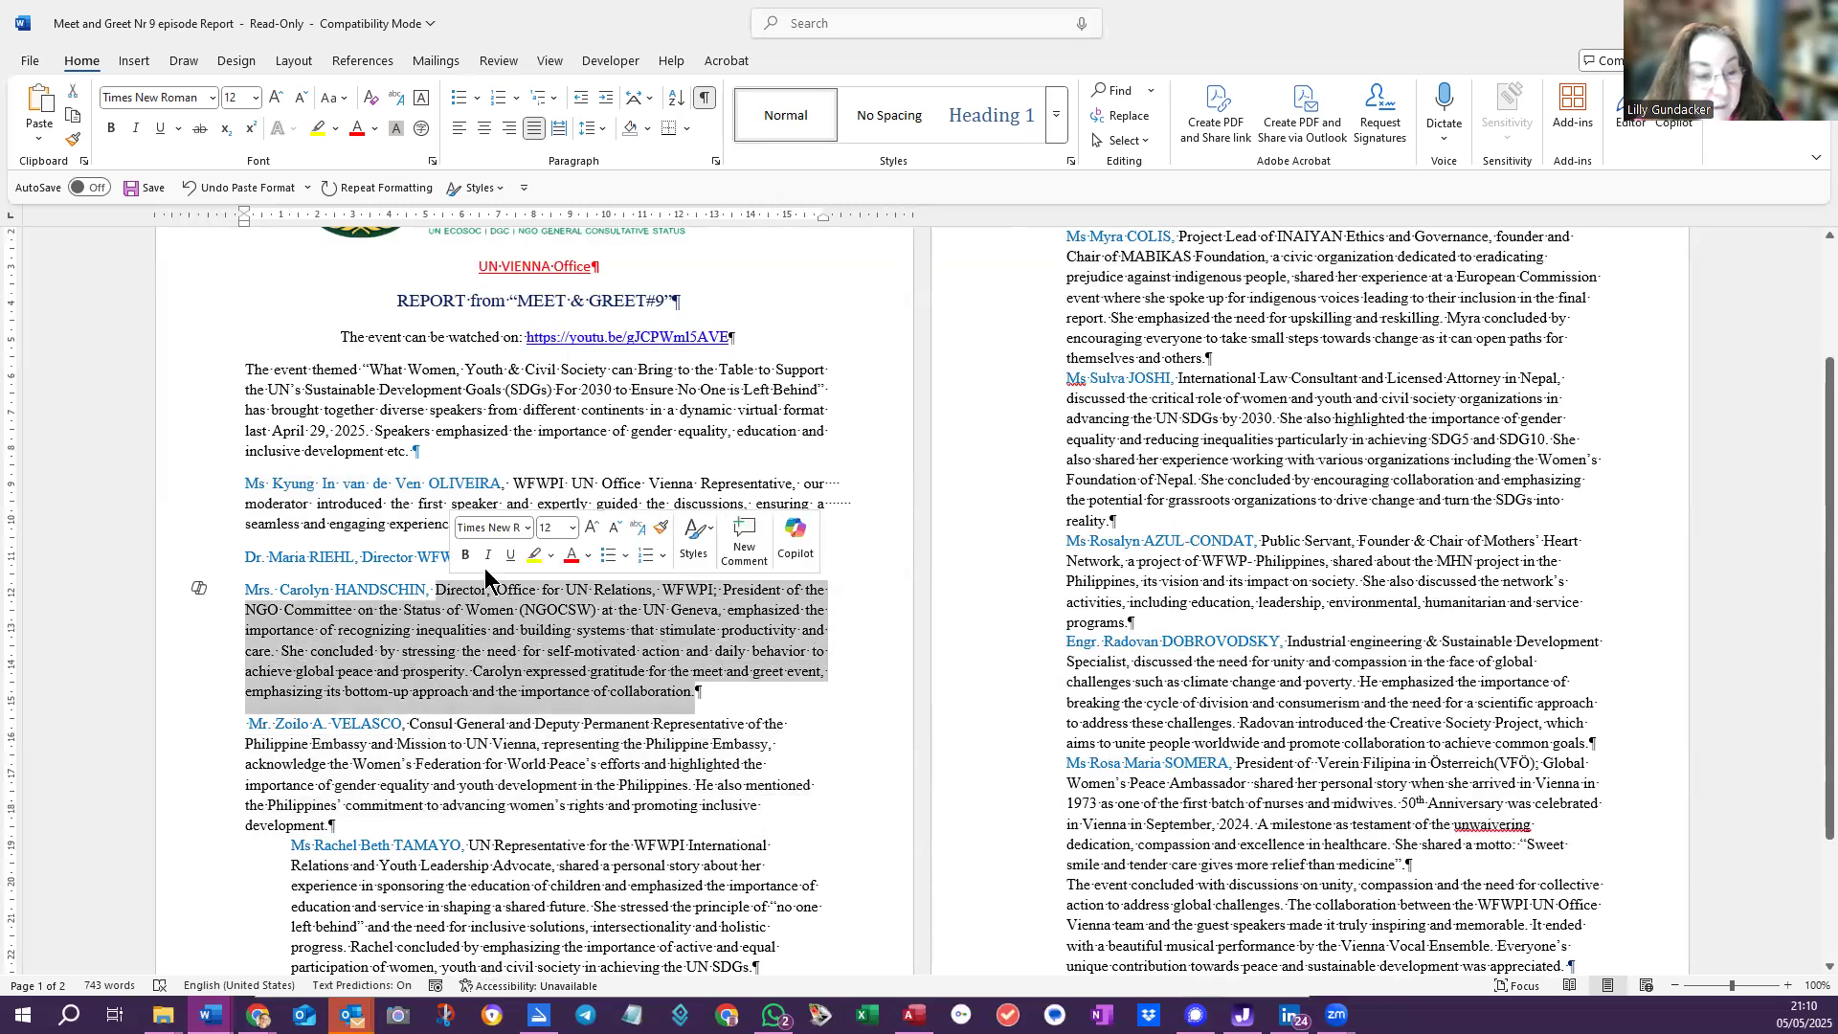
left_click(659, 528)
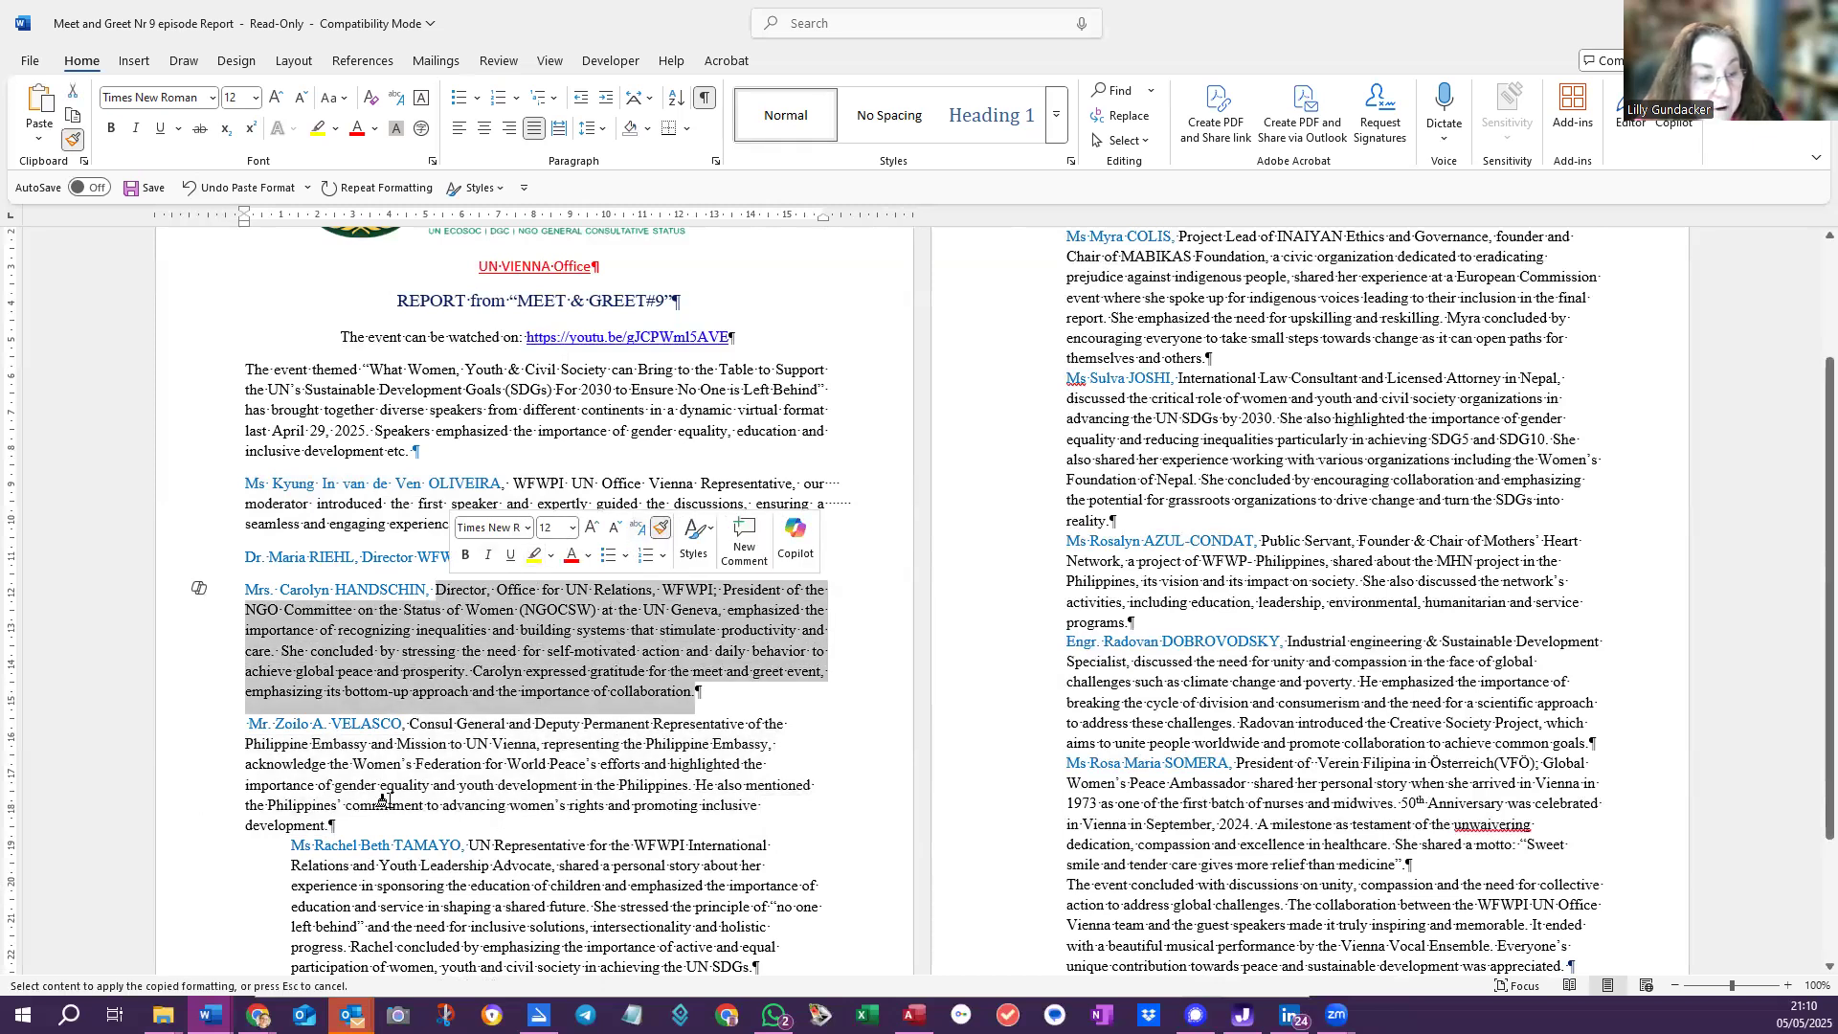
left_click_drag(334, 825, 409, 730)
left_click(635, 777)
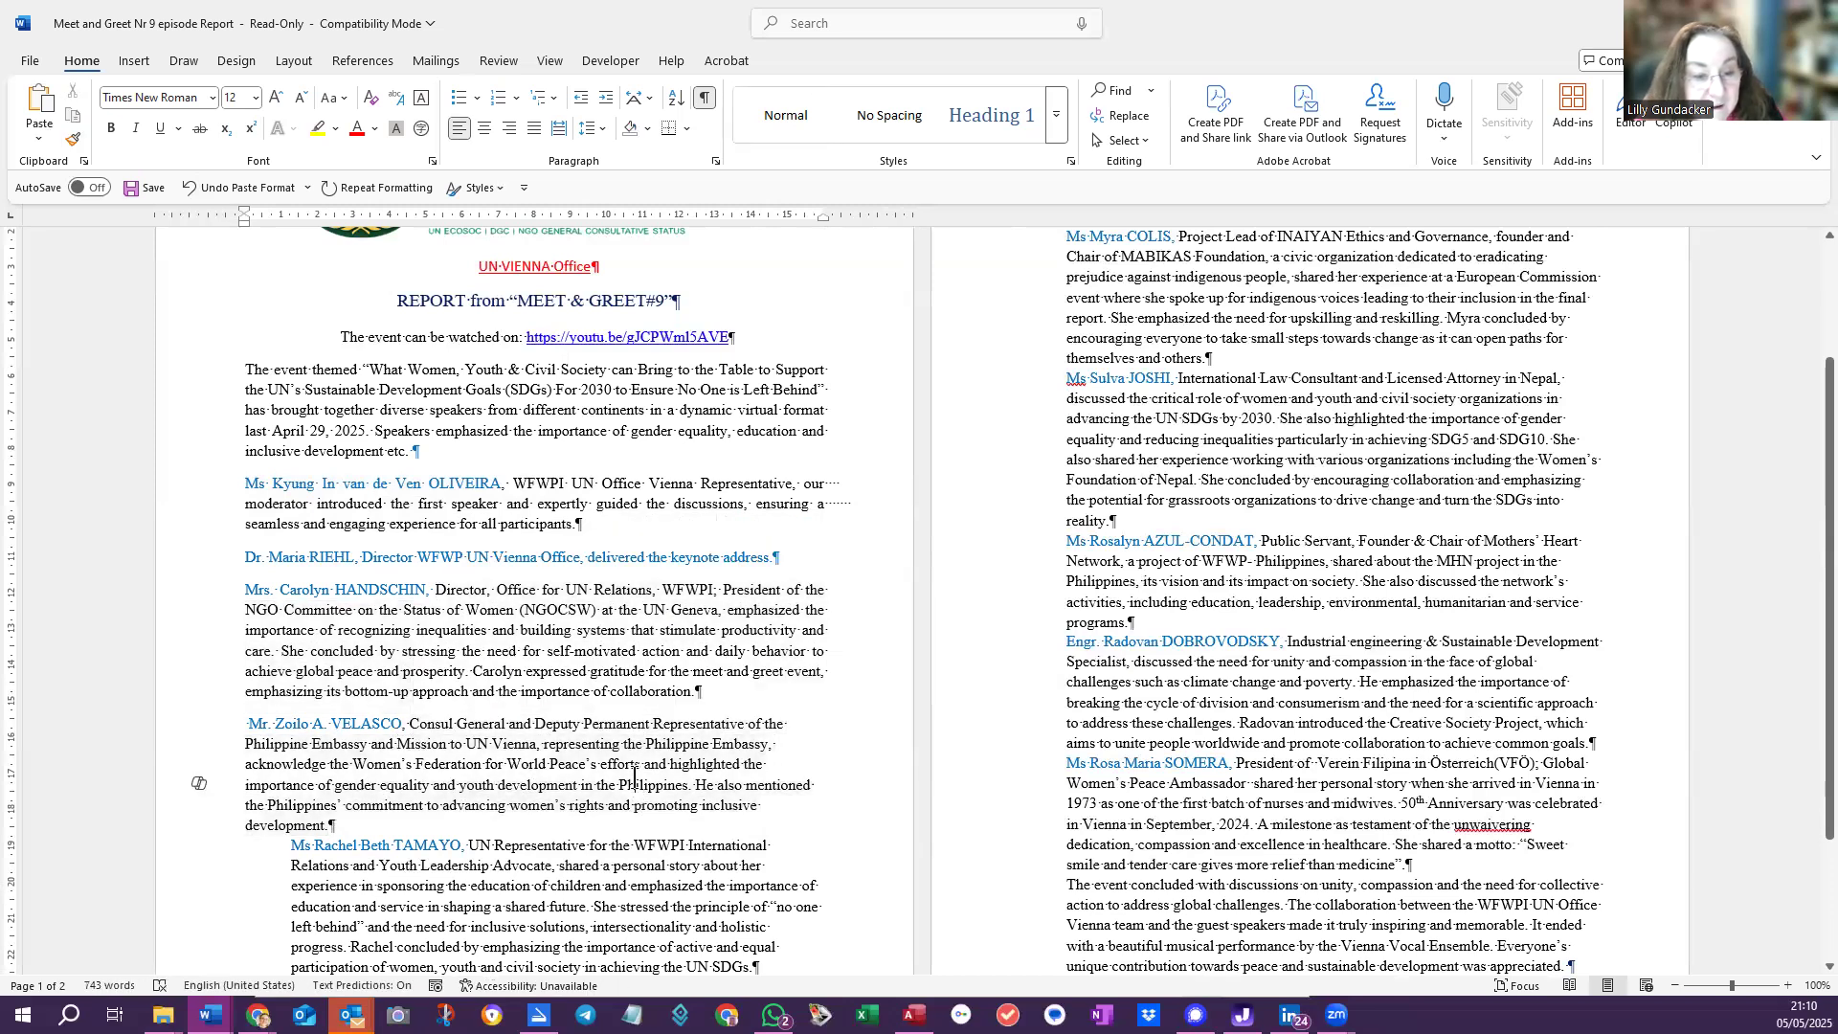
Justify the Philippine Embassy speaker paragraph so its alignment matches the UN Geneva speaker paragraph above
left_click(698, 631)
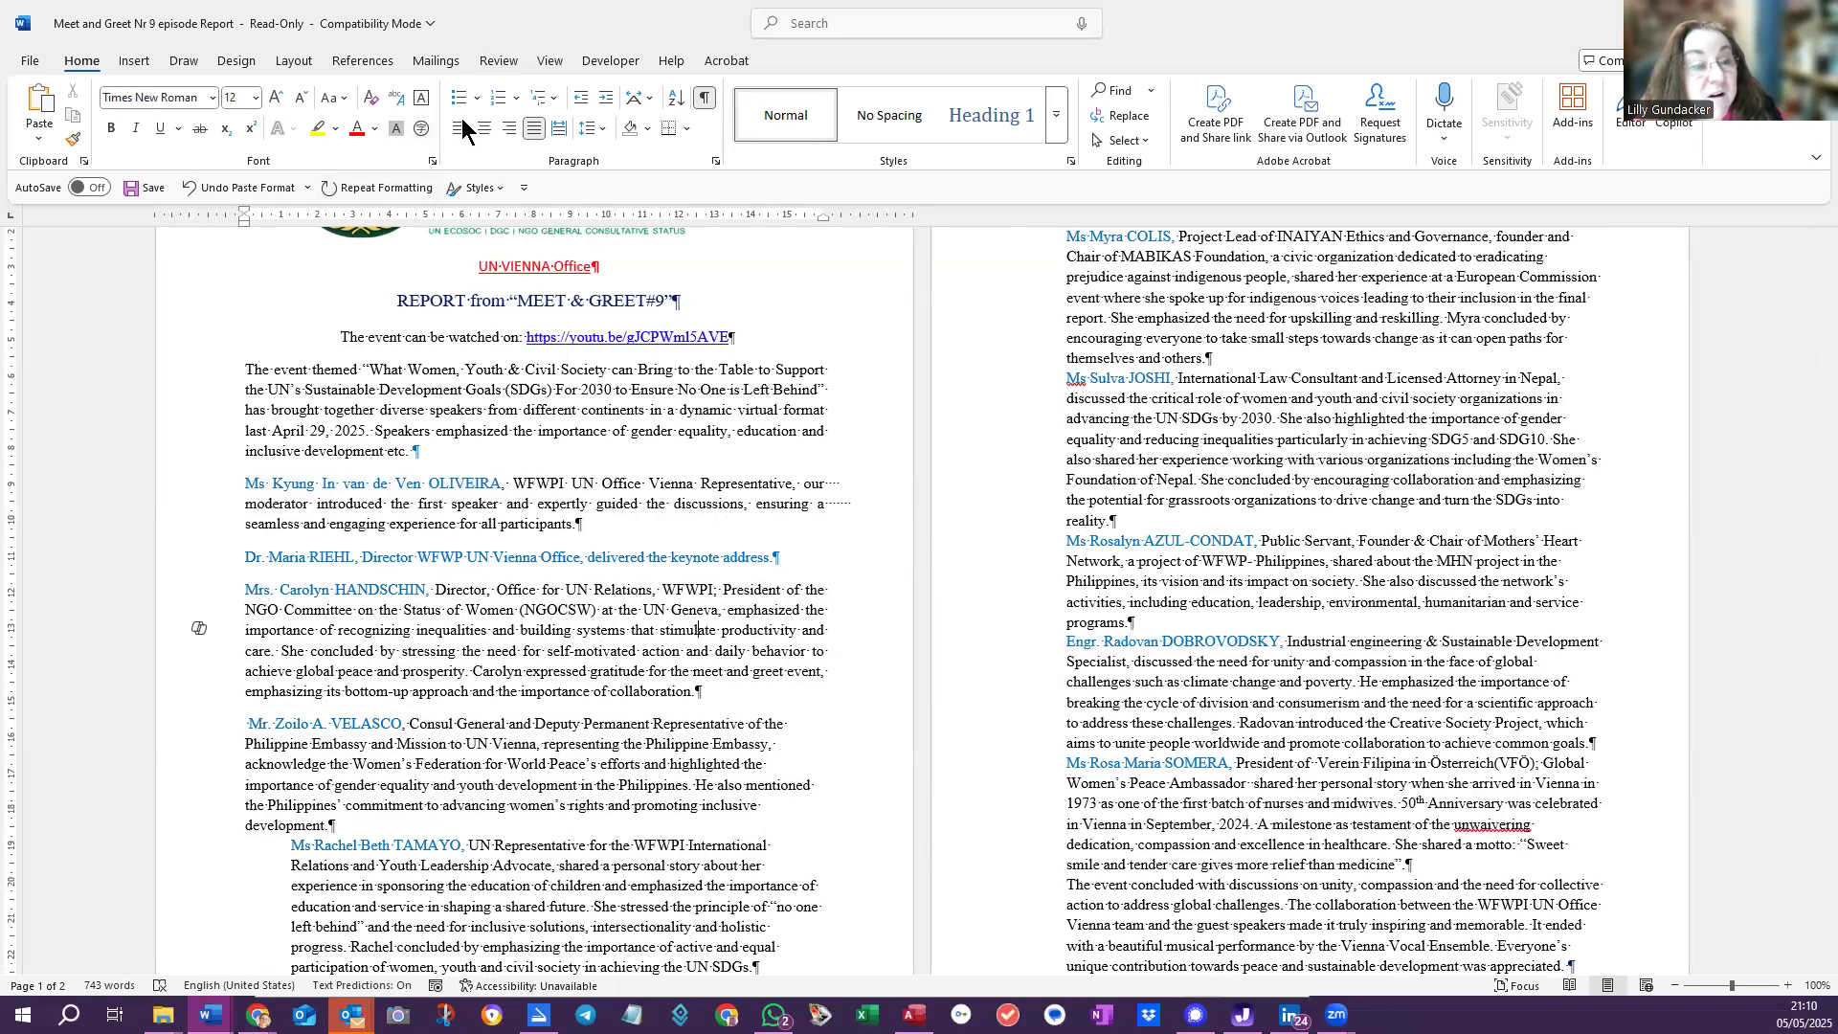
left_click(534, 131)
left_click(535, 130)
left_click(546, 764)
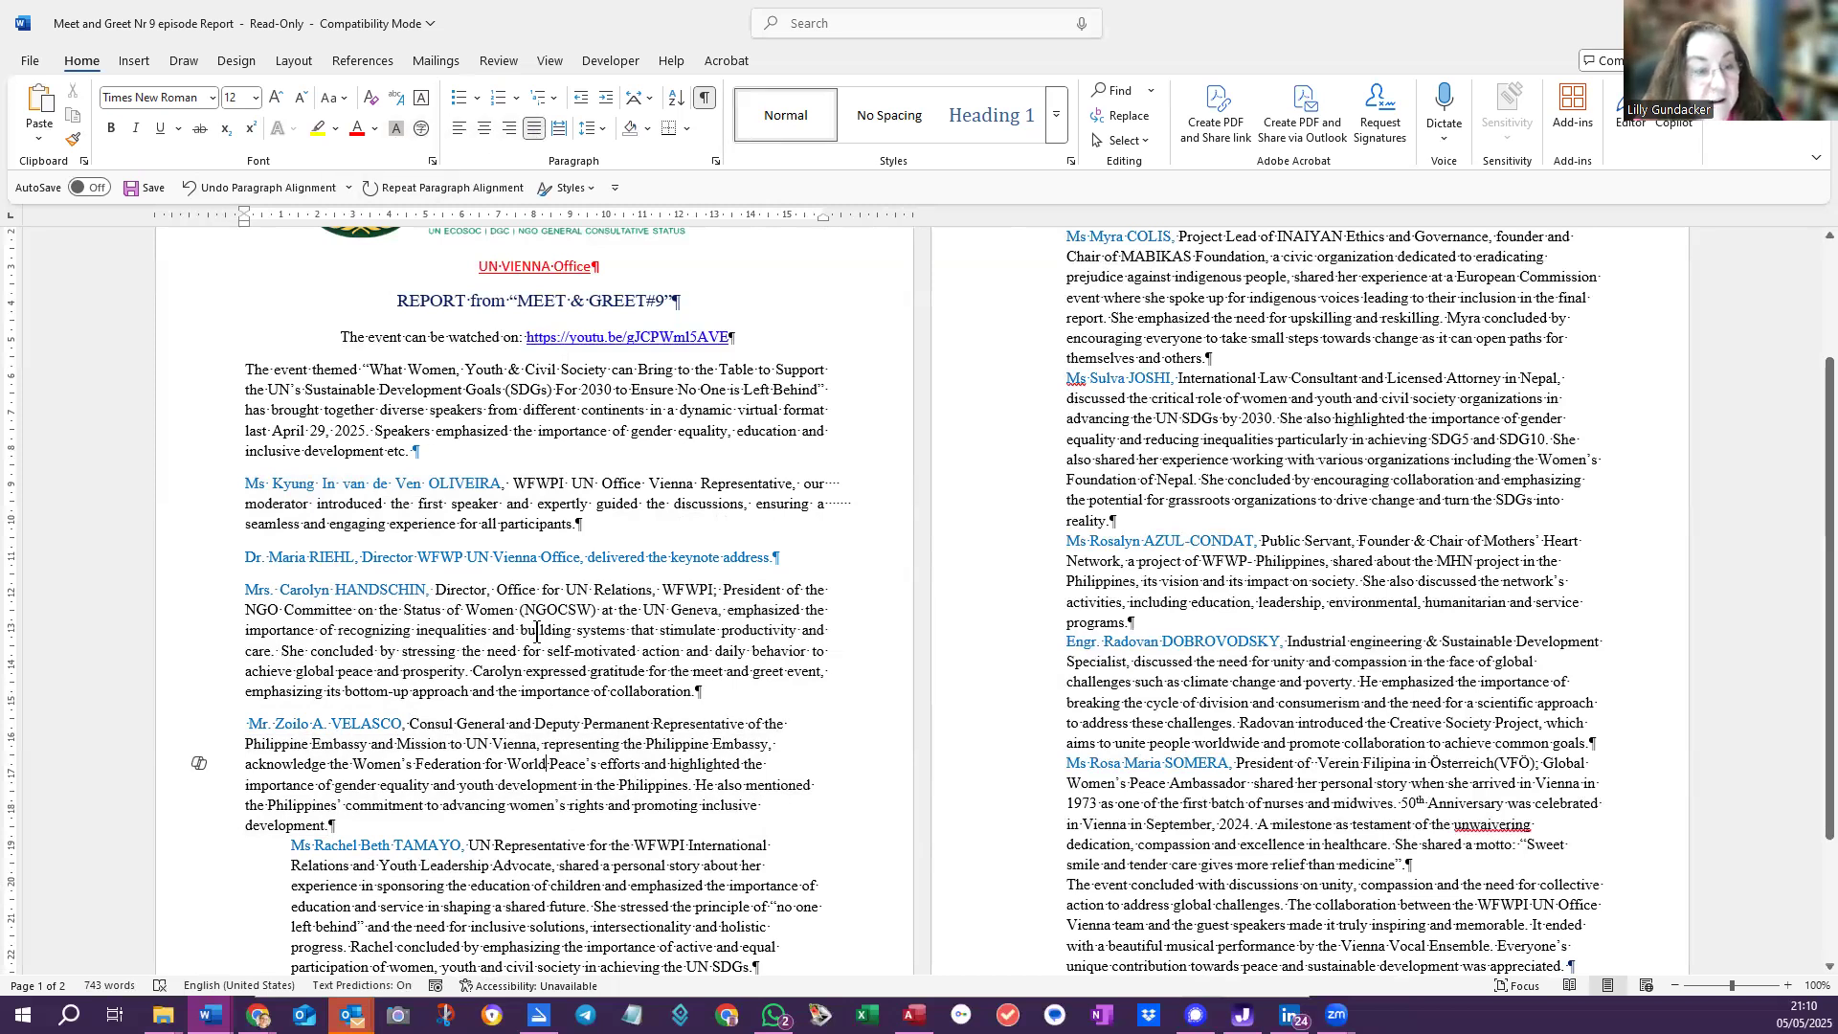
left_click(534, 130)
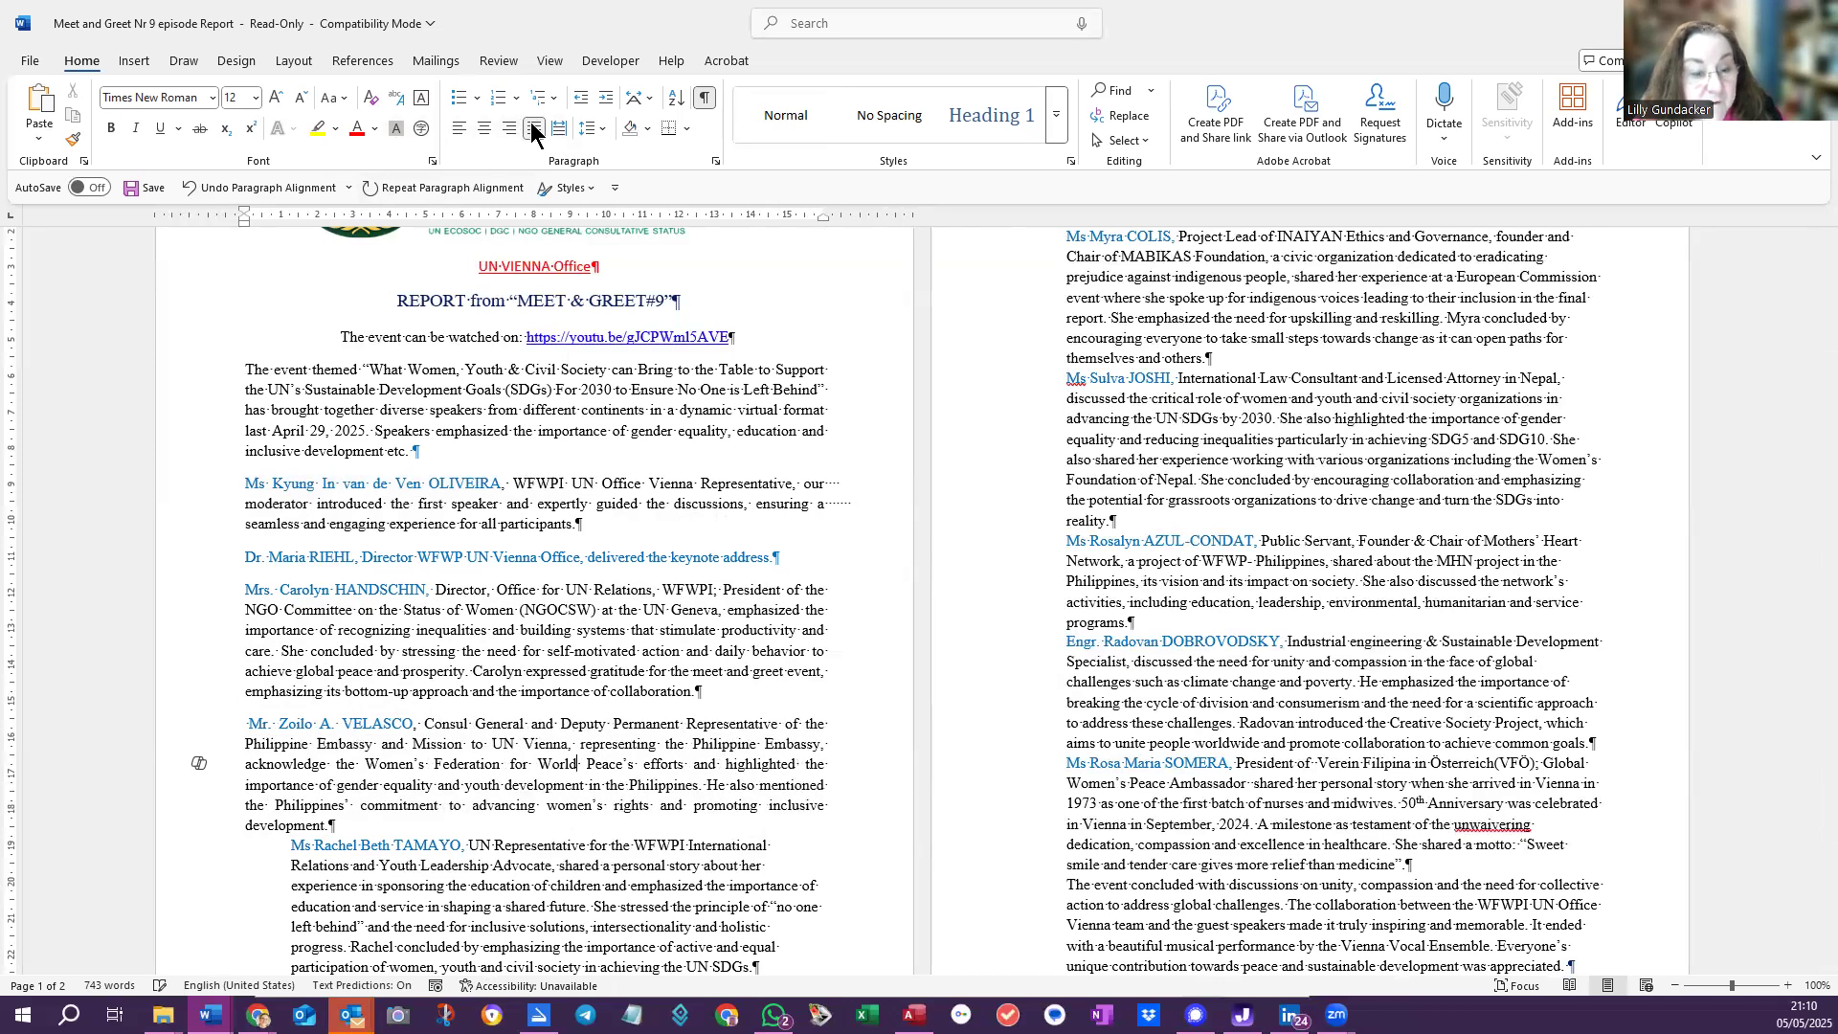
Move the left indent of the WFWPI International Relations representative's paragraph to the page margin
left_click(443, 889)
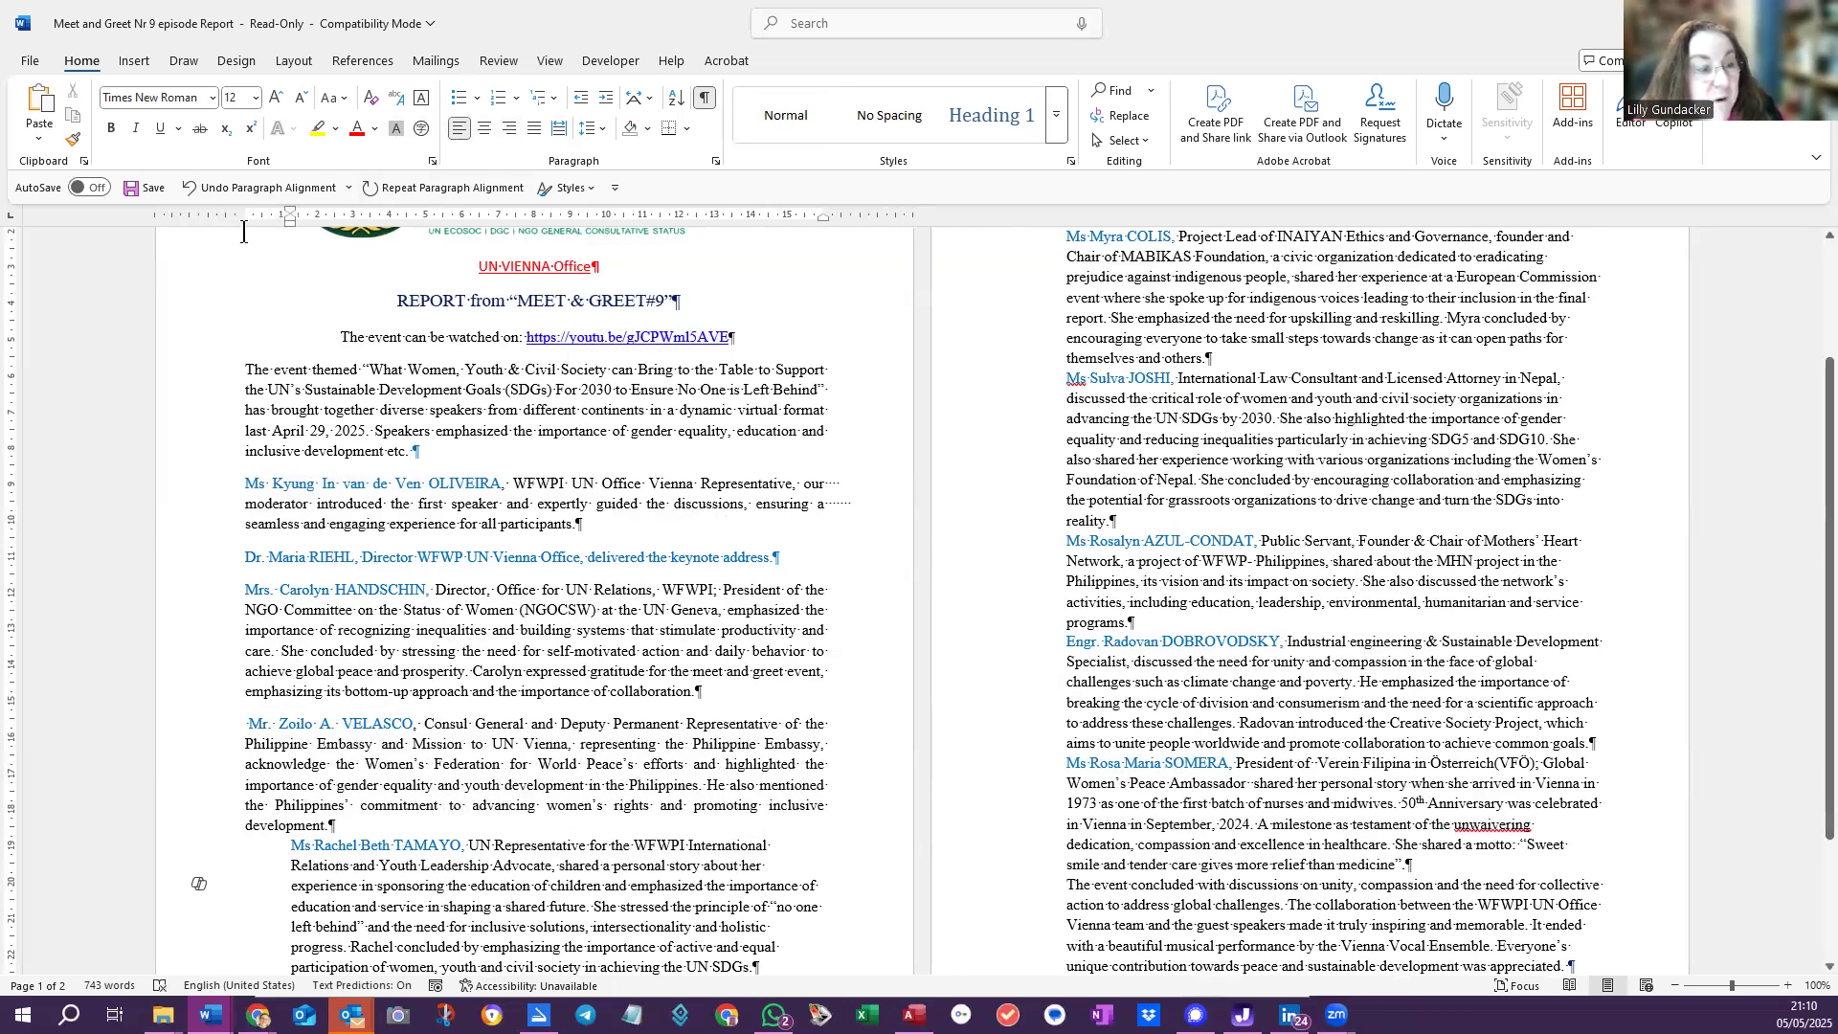
mouse_move(288, 217)
left_mouse_down()
mouse_move(247, 227)
mouse_move(289, 207)
mouse_move(247, 206)
left_mouse_up()
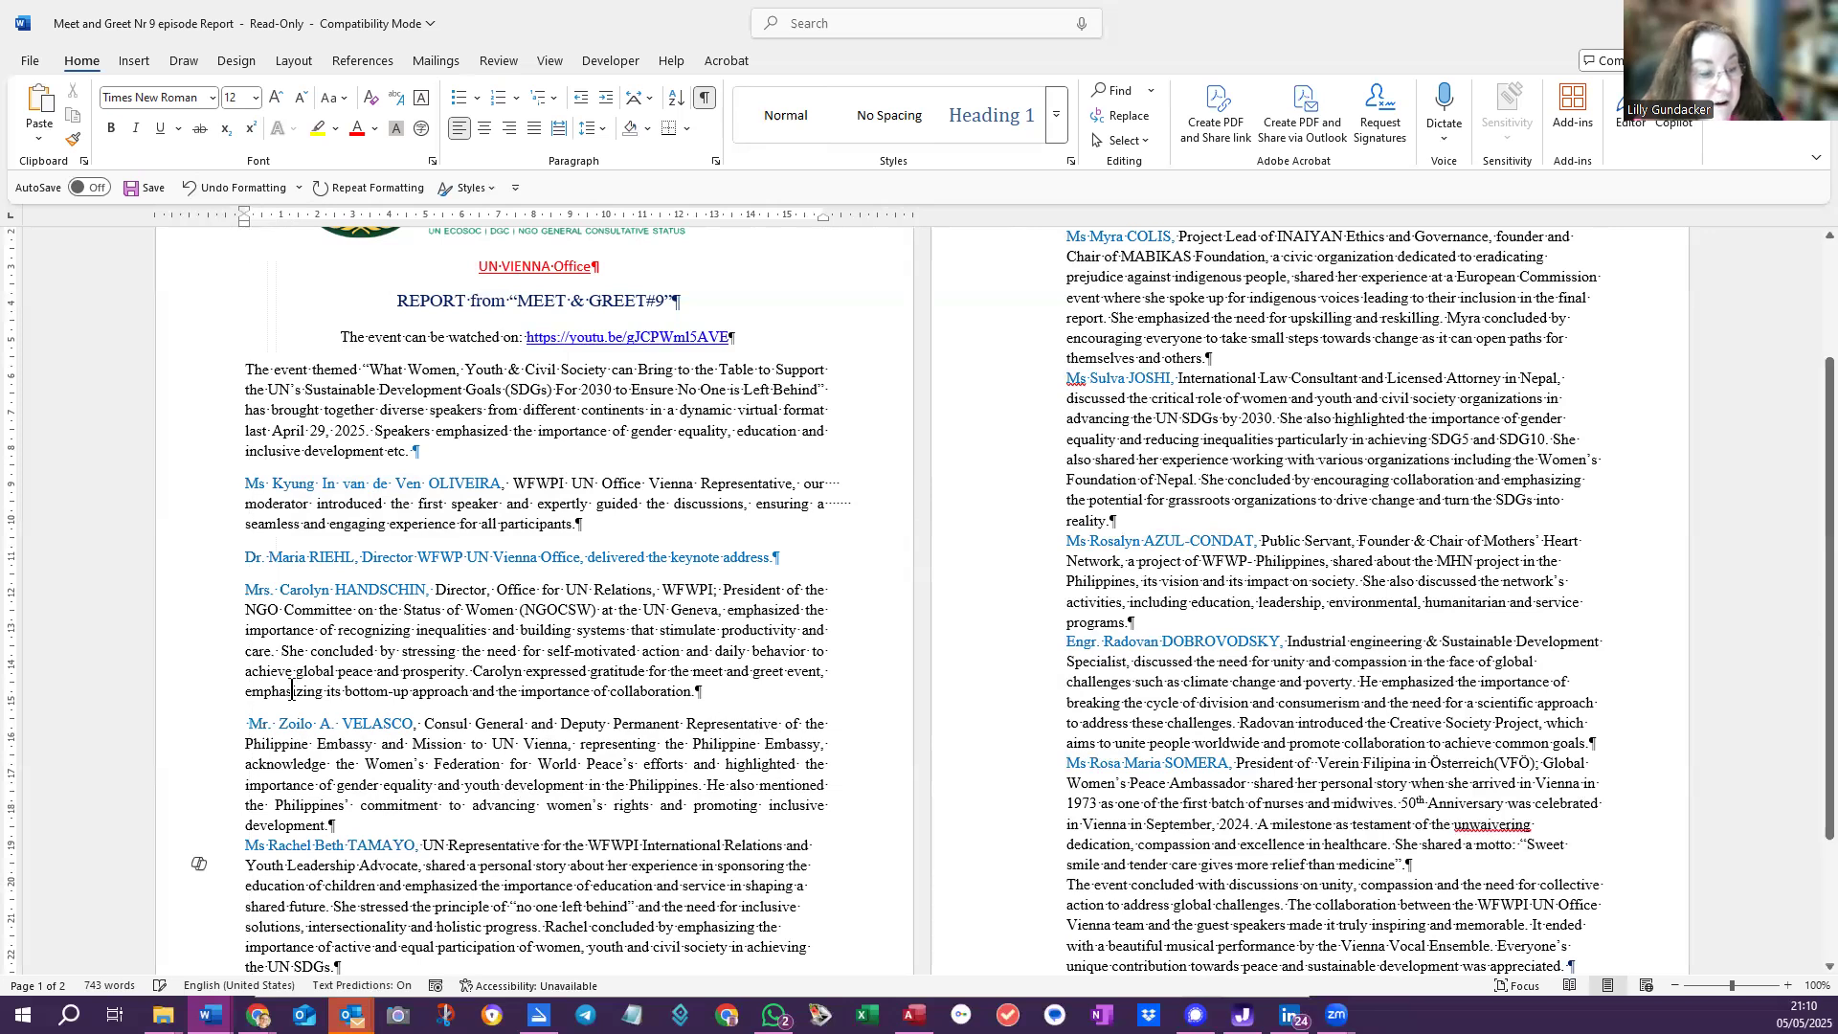
left_click(354, 826)
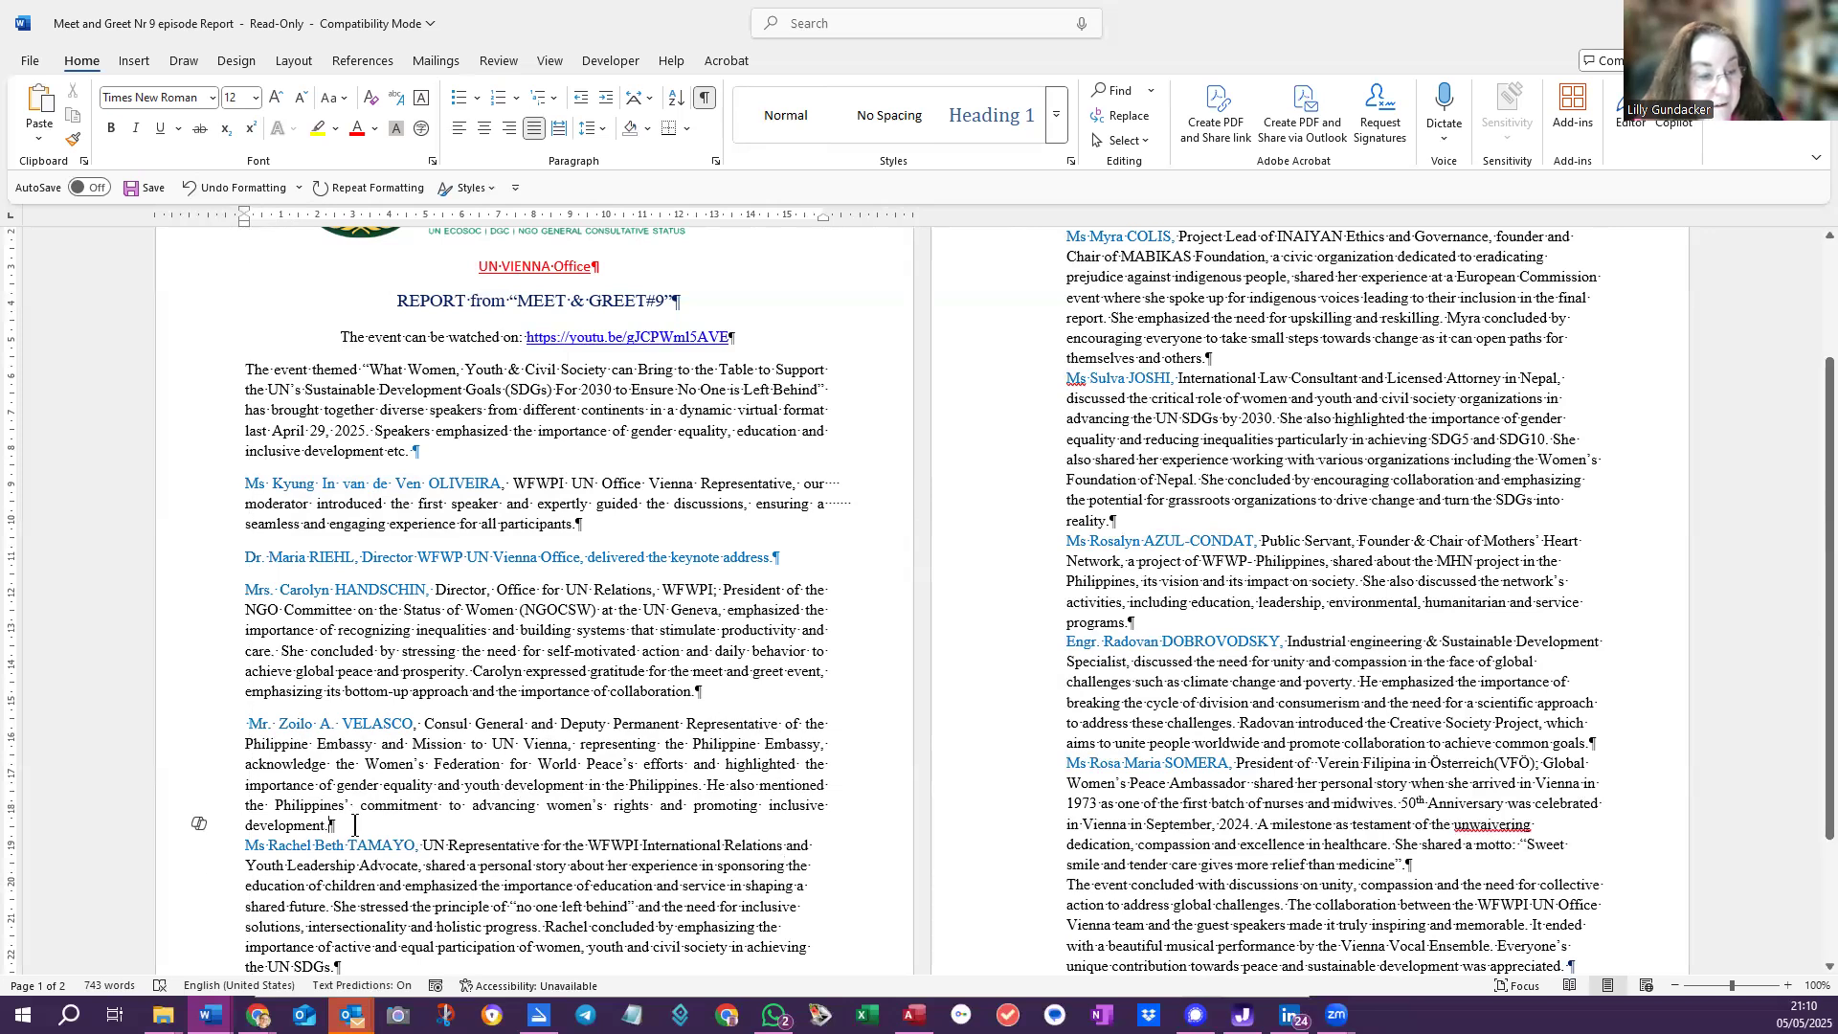
Remove the indent from the last empty paragraph at the end of page one
scroll(466, 709, "down", 1)
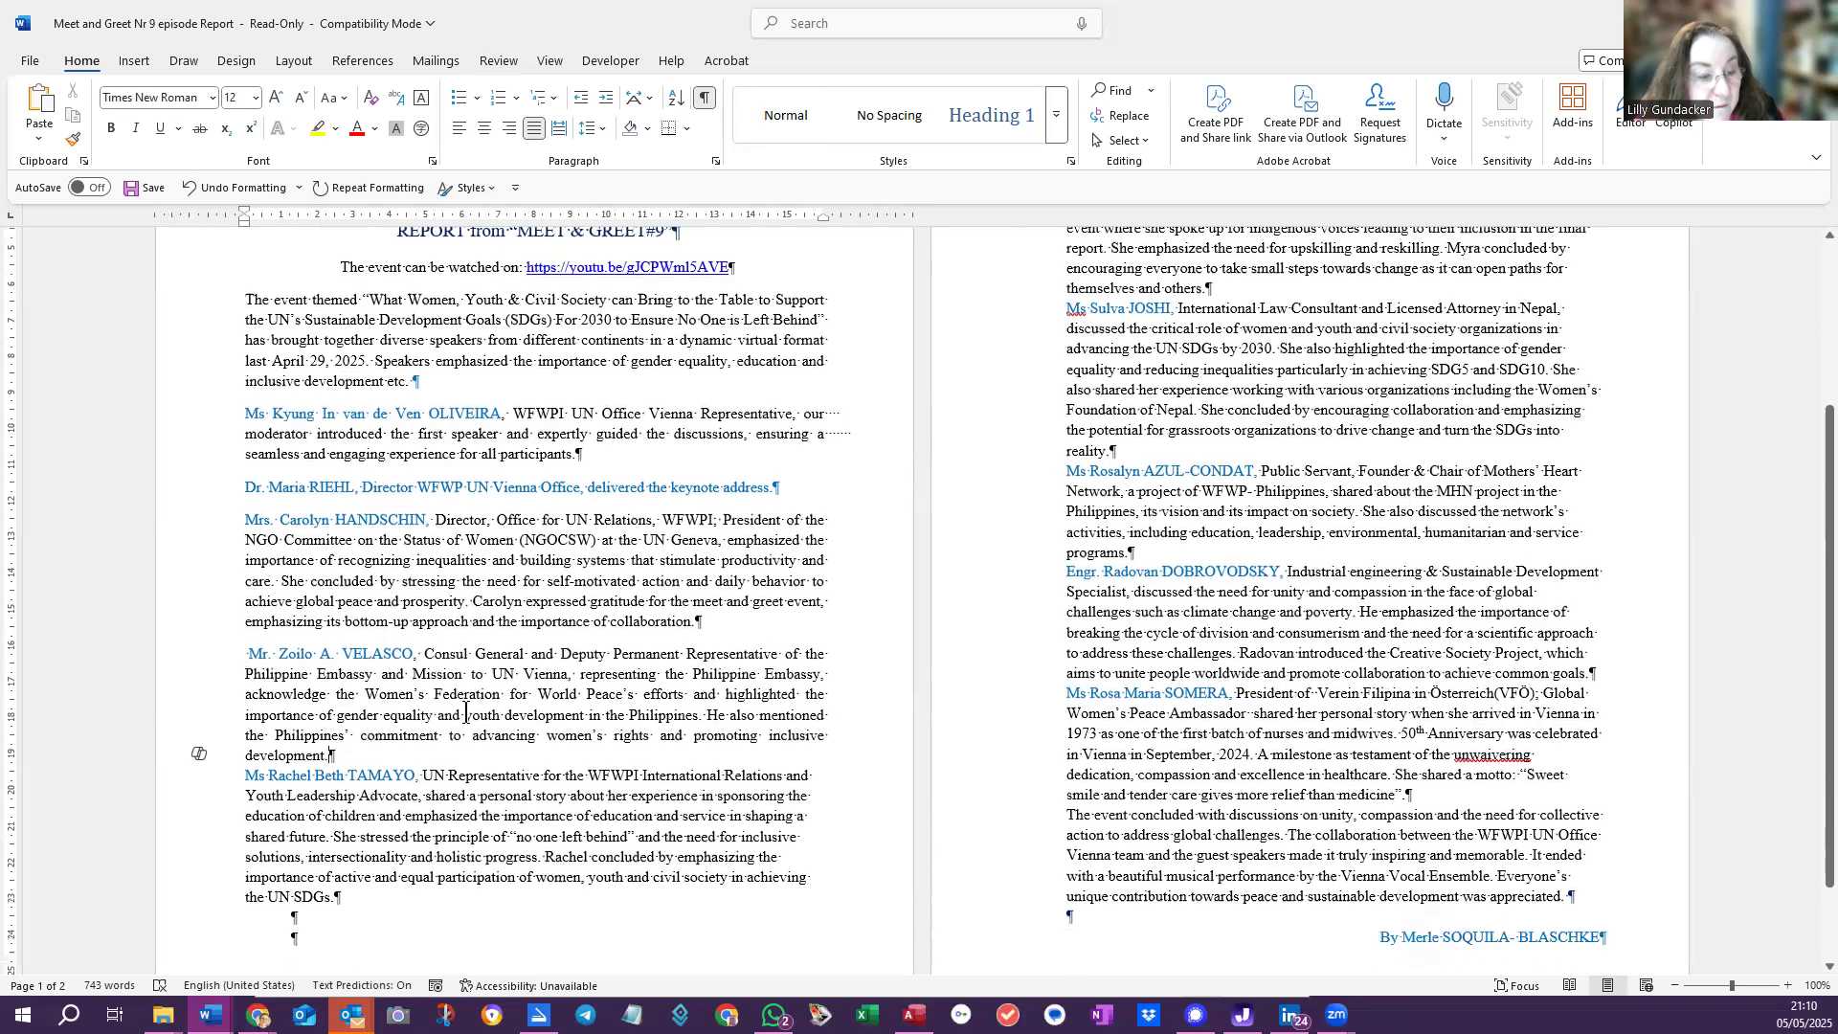
scroll(370, 848, "down", 2)
left_click(333, 823)
key("BackSpace")
Try deleting forward from the last empty paragraph on page one, and undo that deletion
key("Delete")
scroll(563, 713, "up", 6)
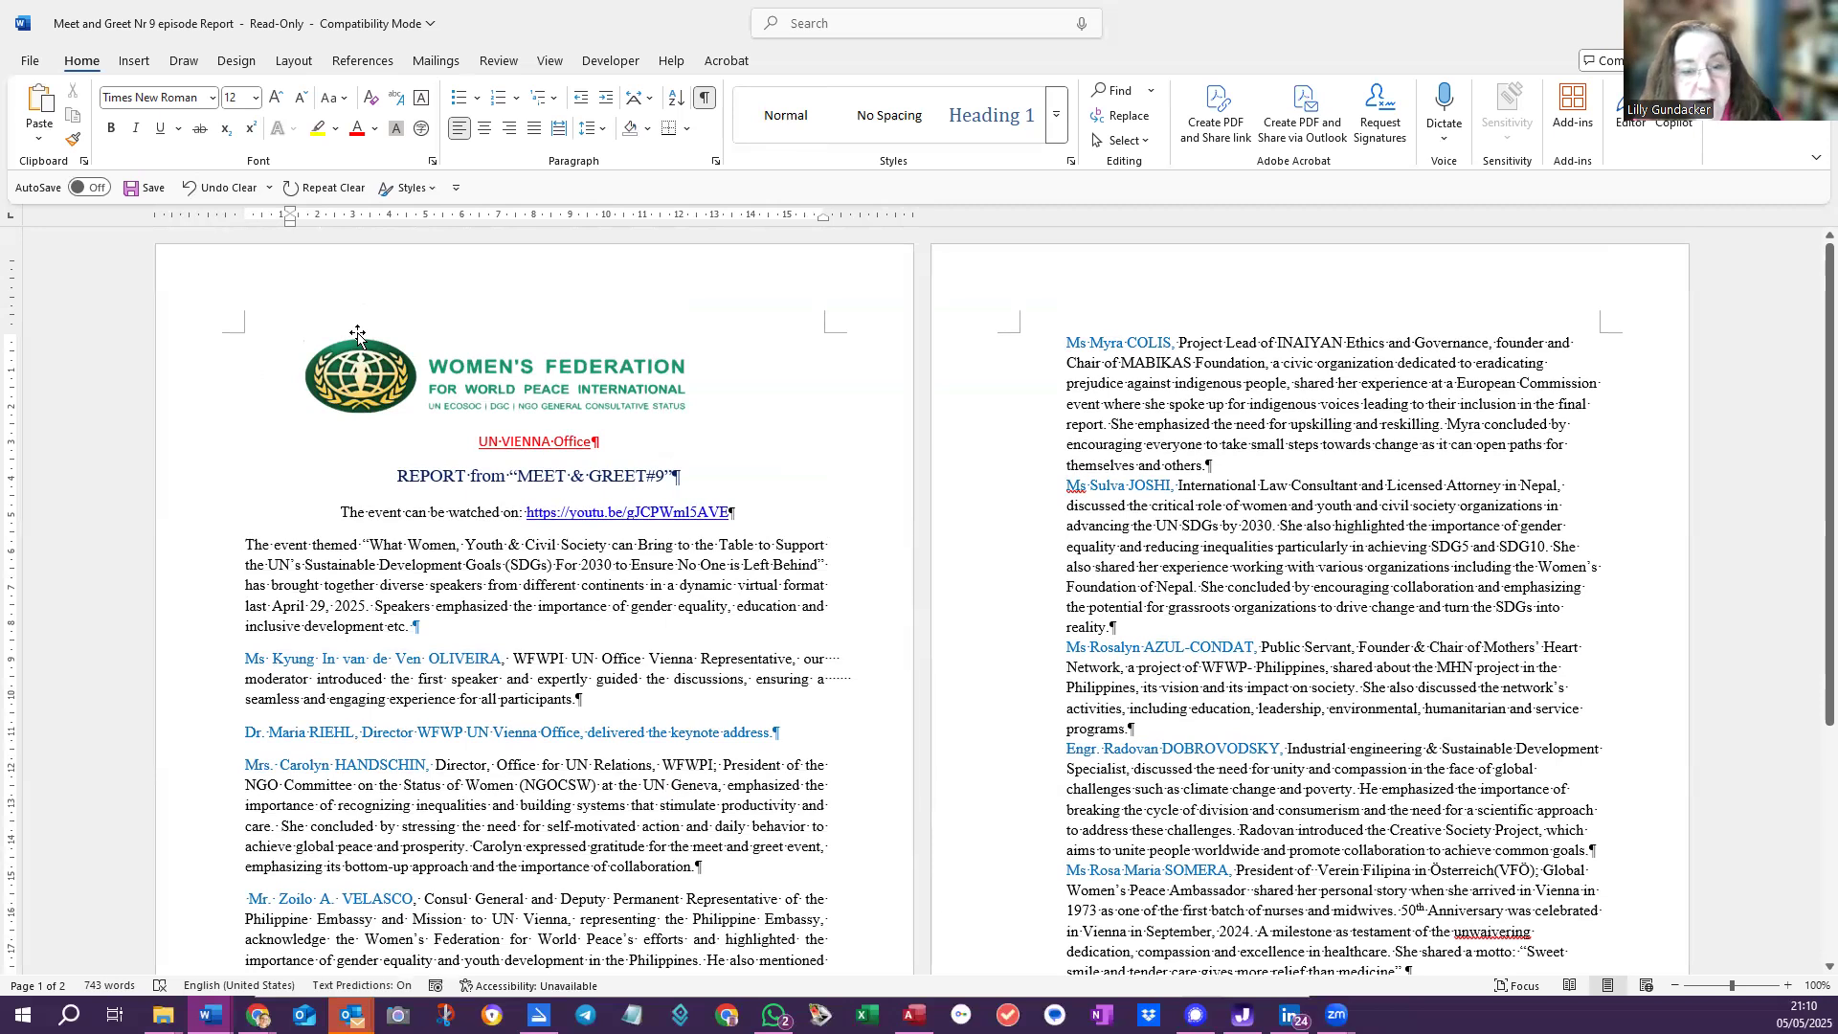
left_click(198, 184)
scroll(392, 522, "down", 2)
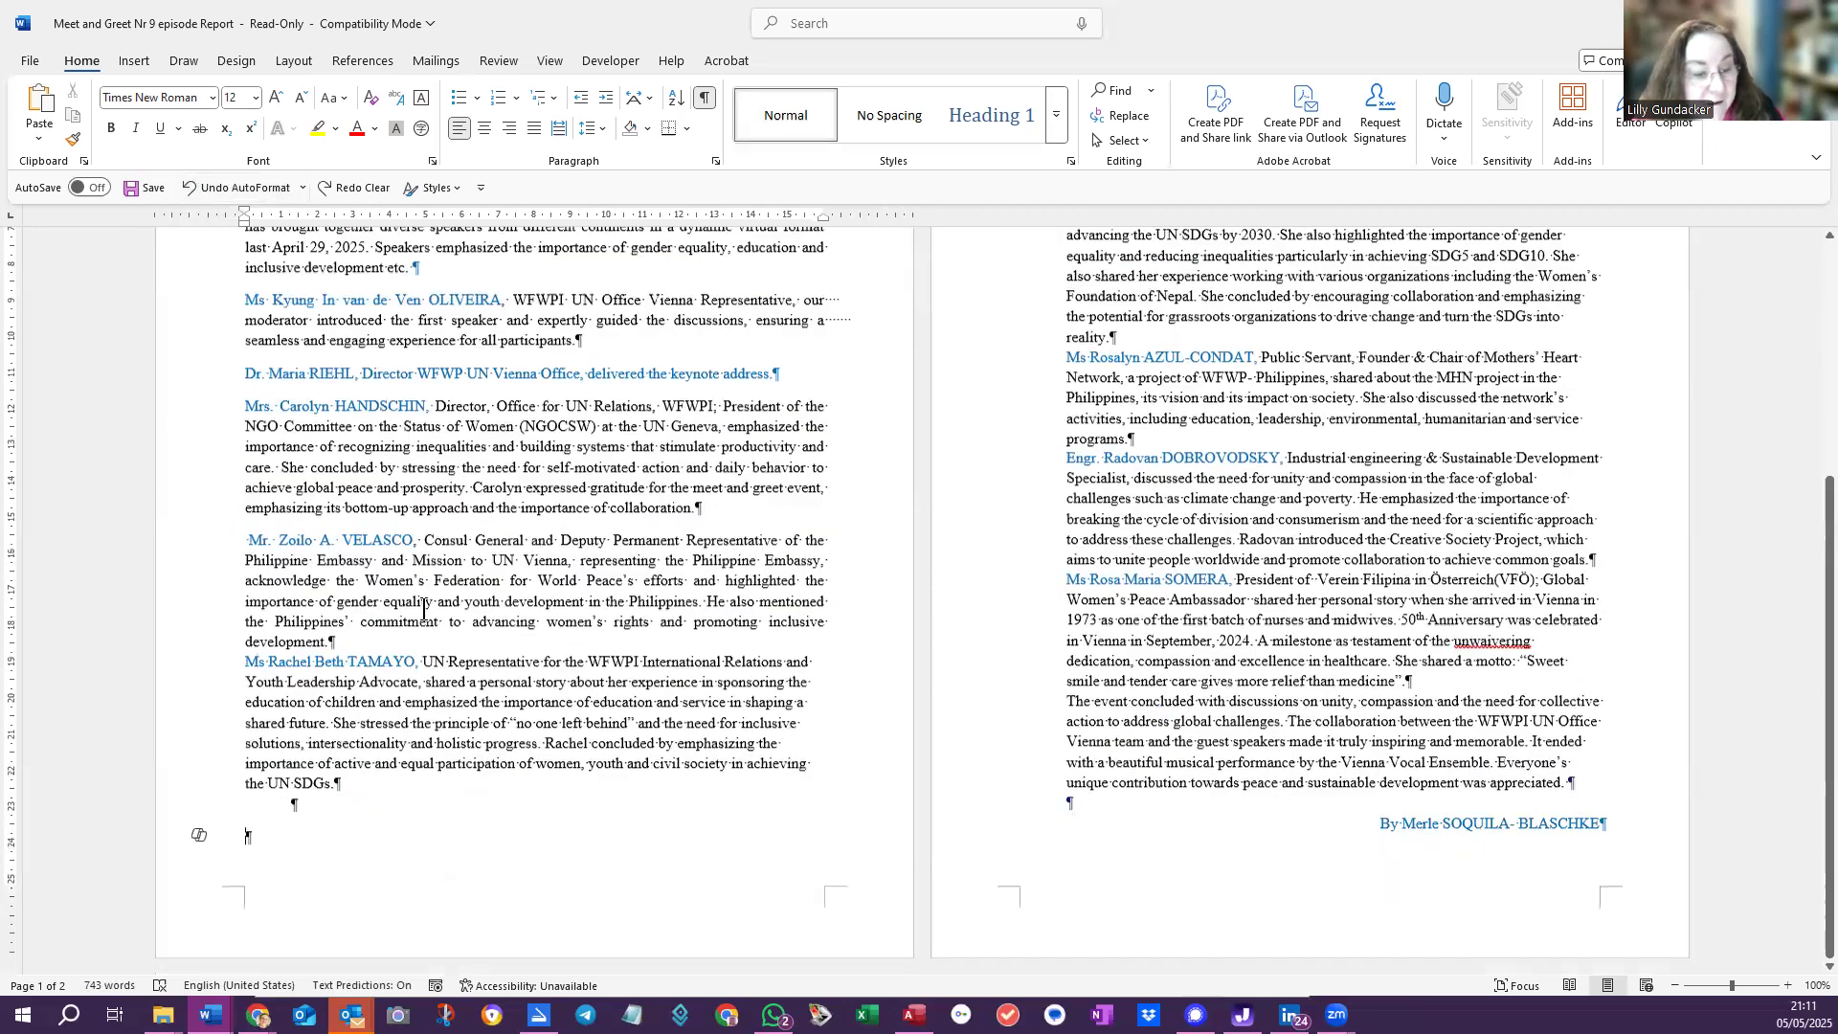
scroll(485, 600, "up", 7)
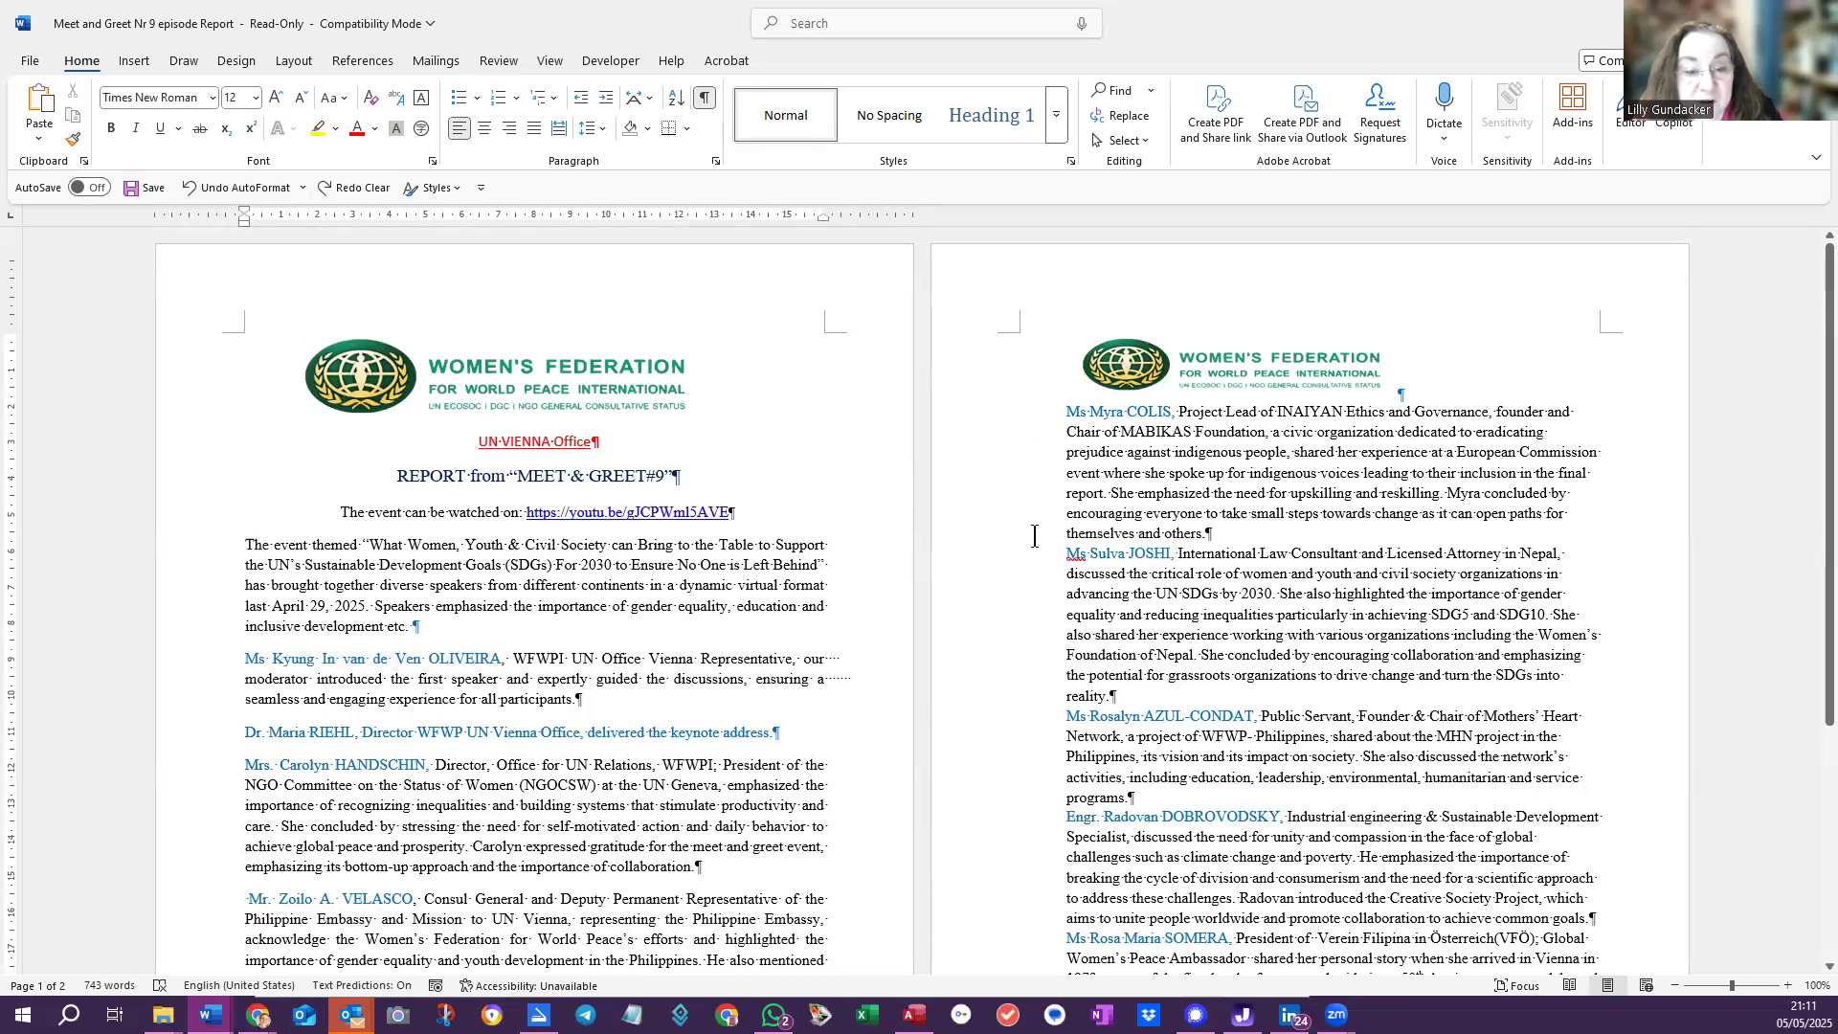
left_click(243, 221)
left_click(242, 221)
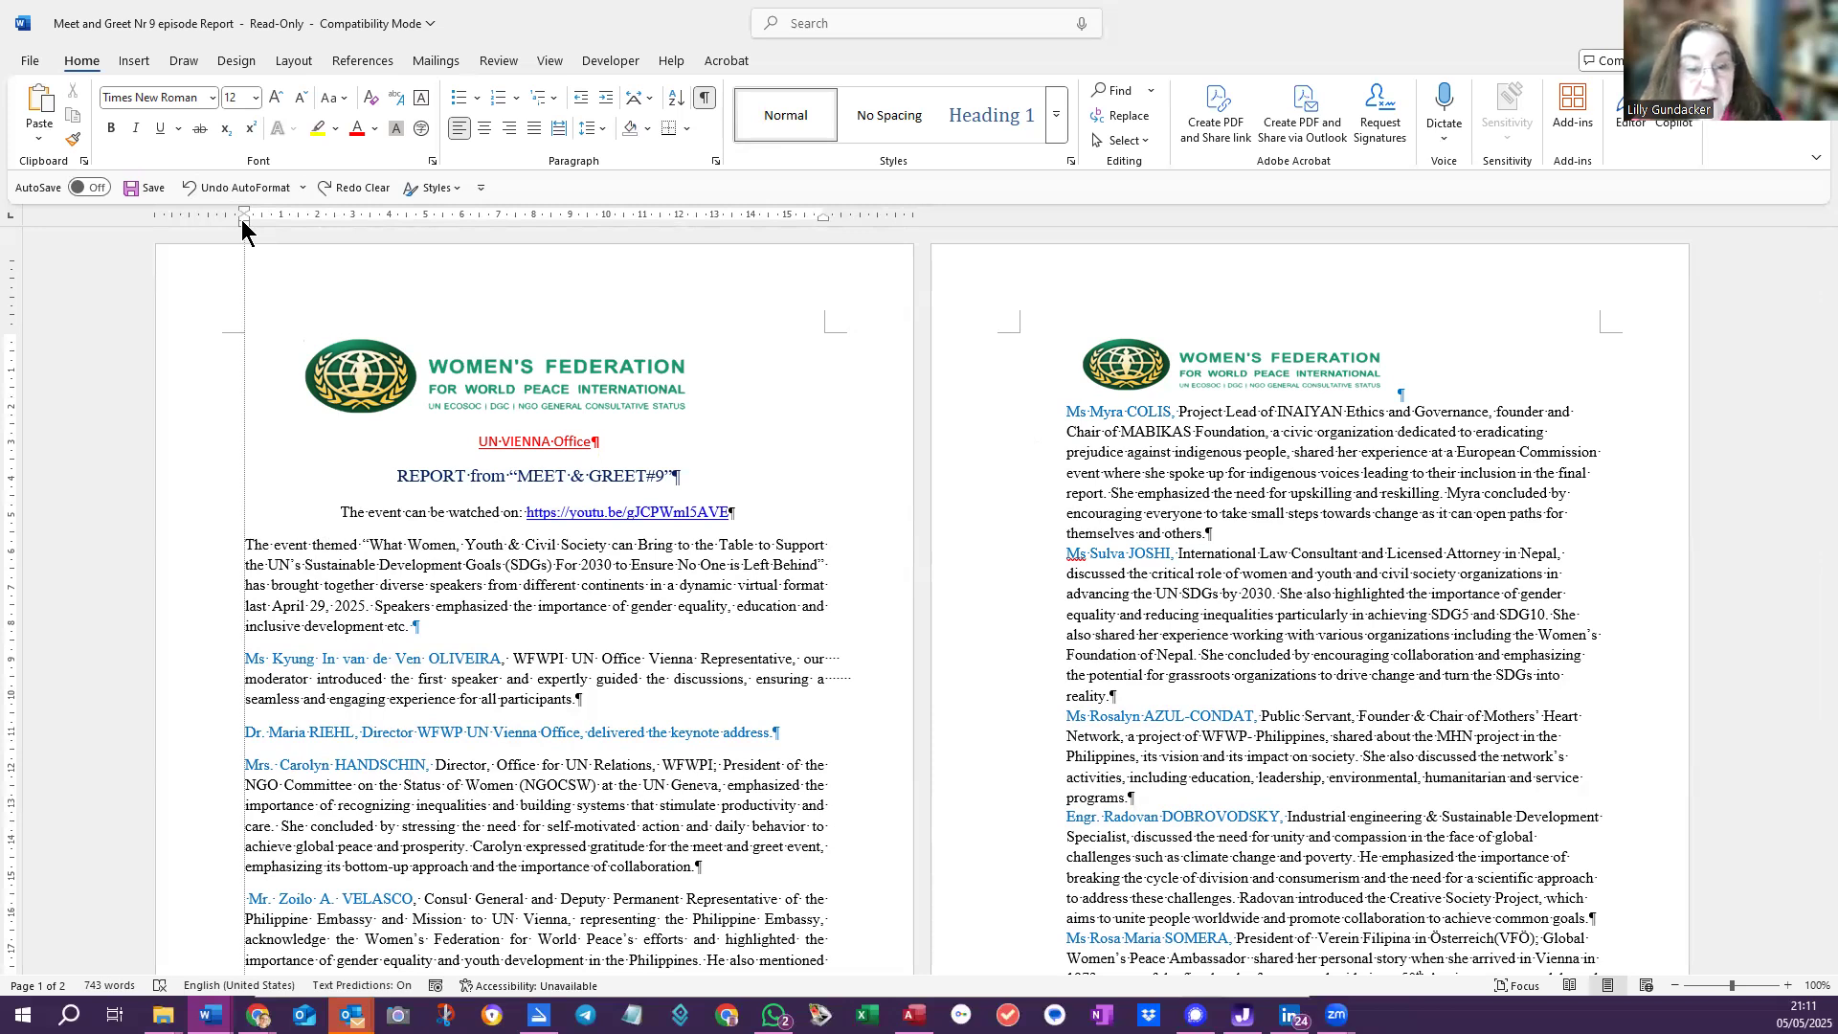
Zoom the document to page width and delete the stray space before the Philippine Embassy speaker's name
scroll(264, 370, "down", 4)
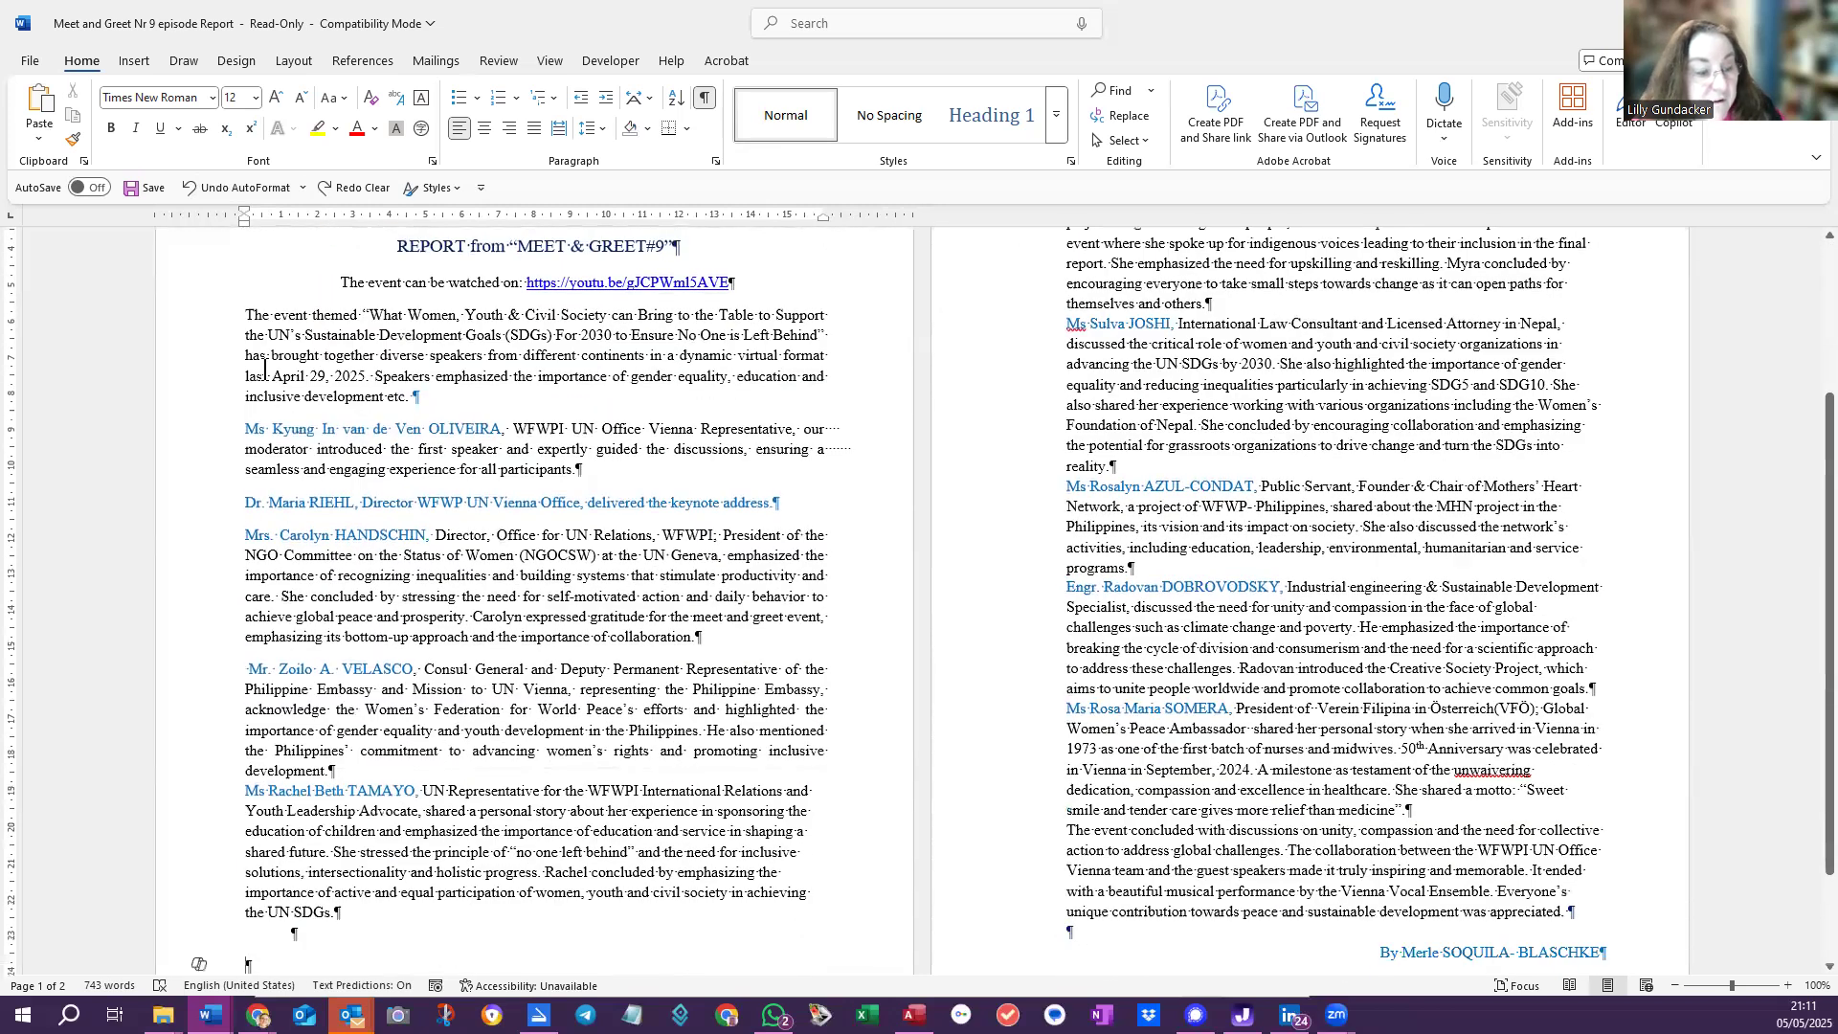
left_click(551, 62)
left_click(694, 138)
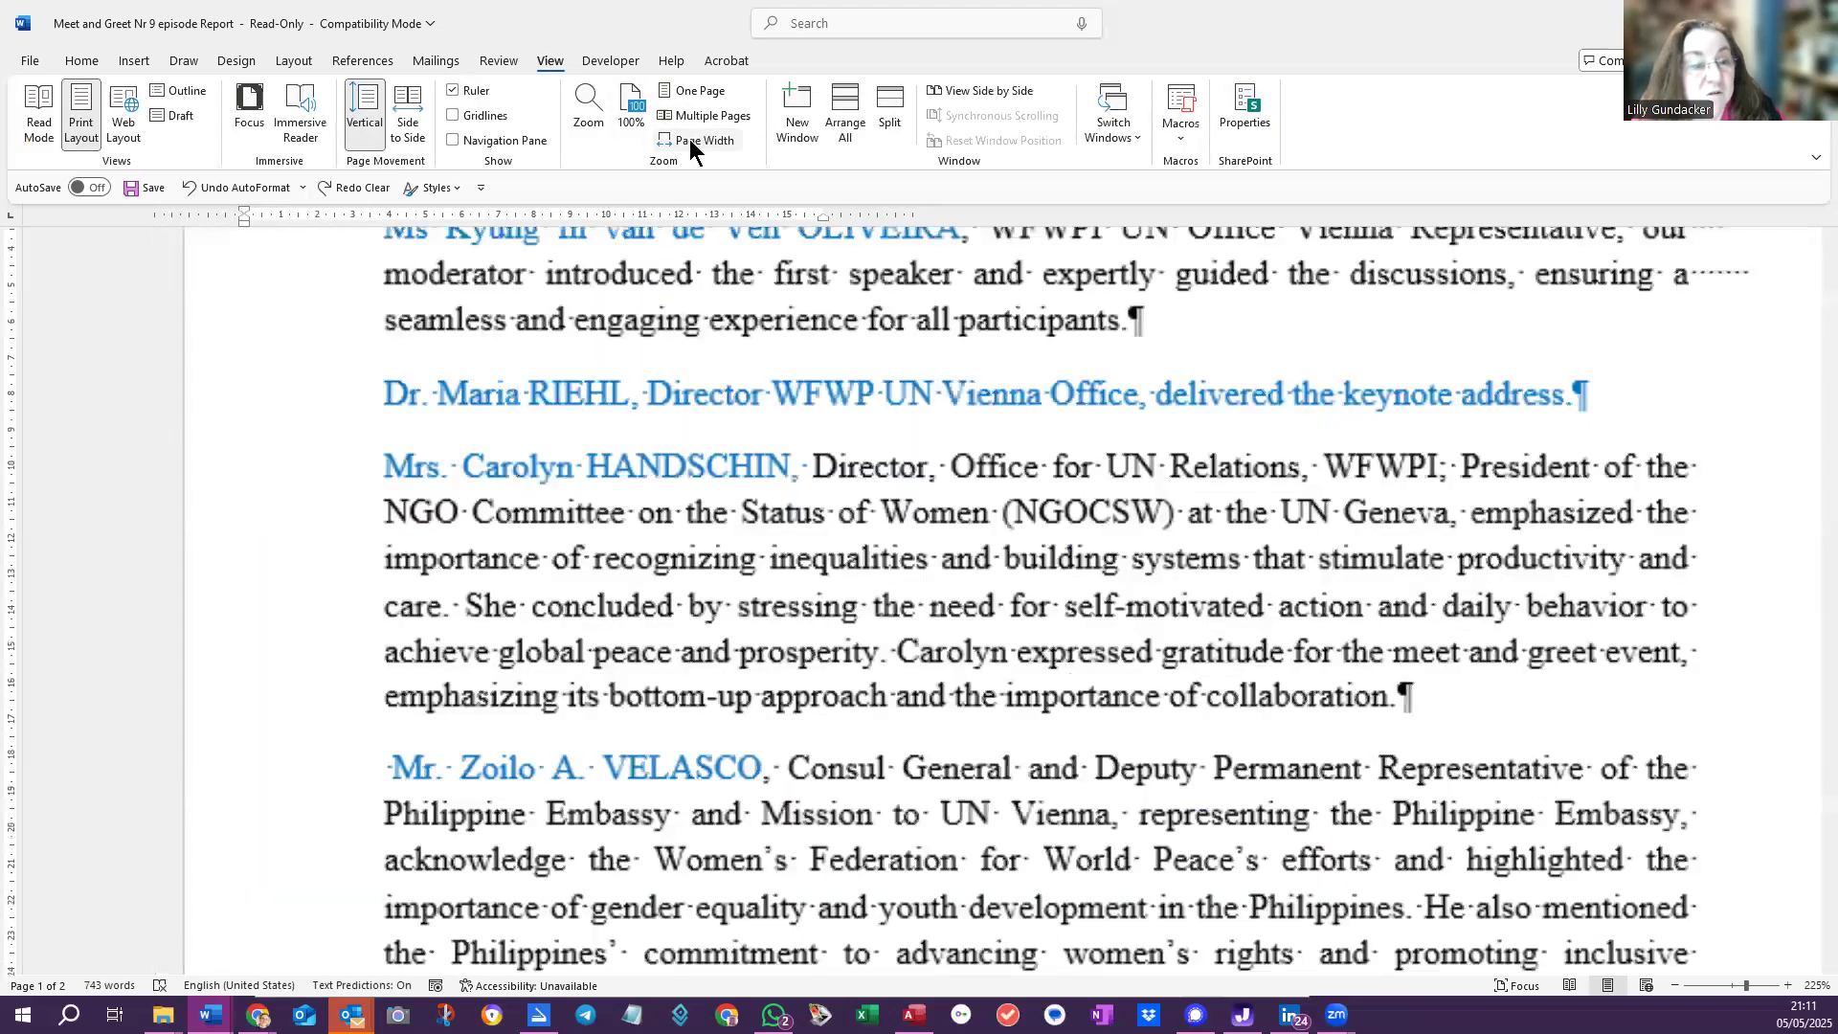
scroll(334, 476, "down", 4)
left_click(283, 311)
key("BackSpace")
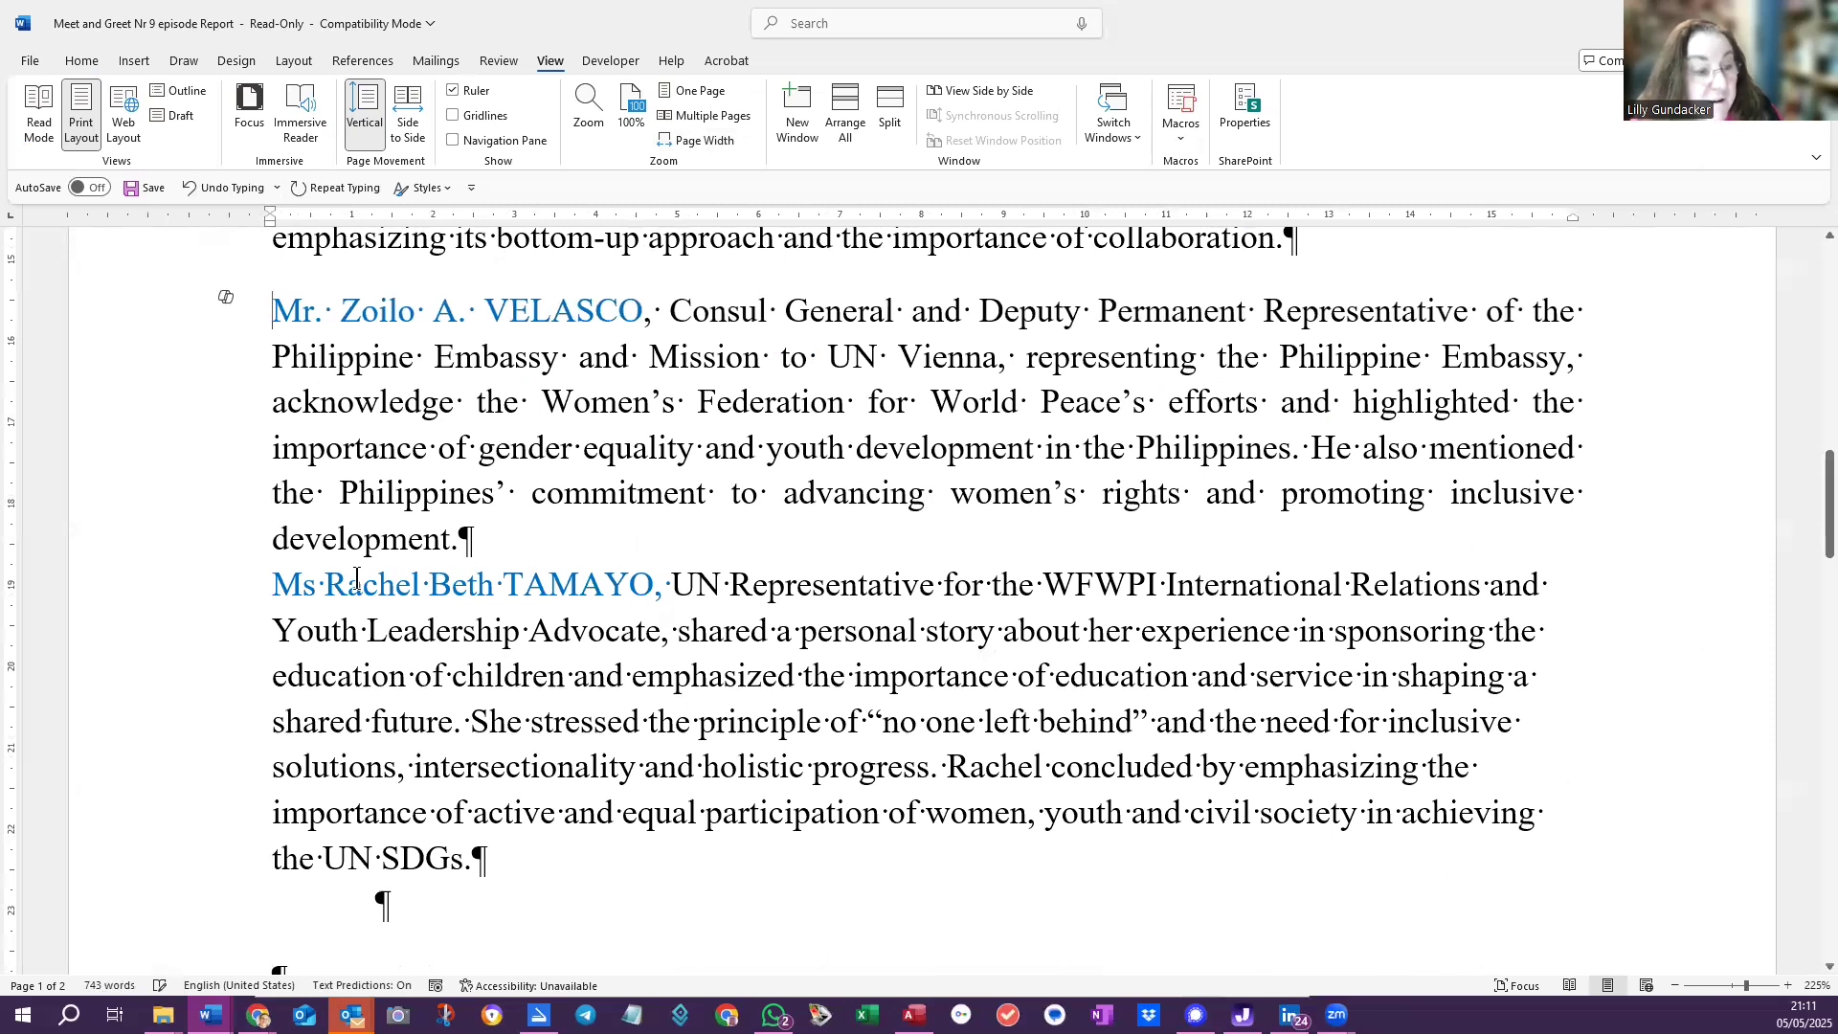
Move the left indent of page two's first speaker paragraph, about the INAIYAN project lead, to the page margin
scroll(379, 628, "down", 3)
scroll(339, 415, "down", 5)
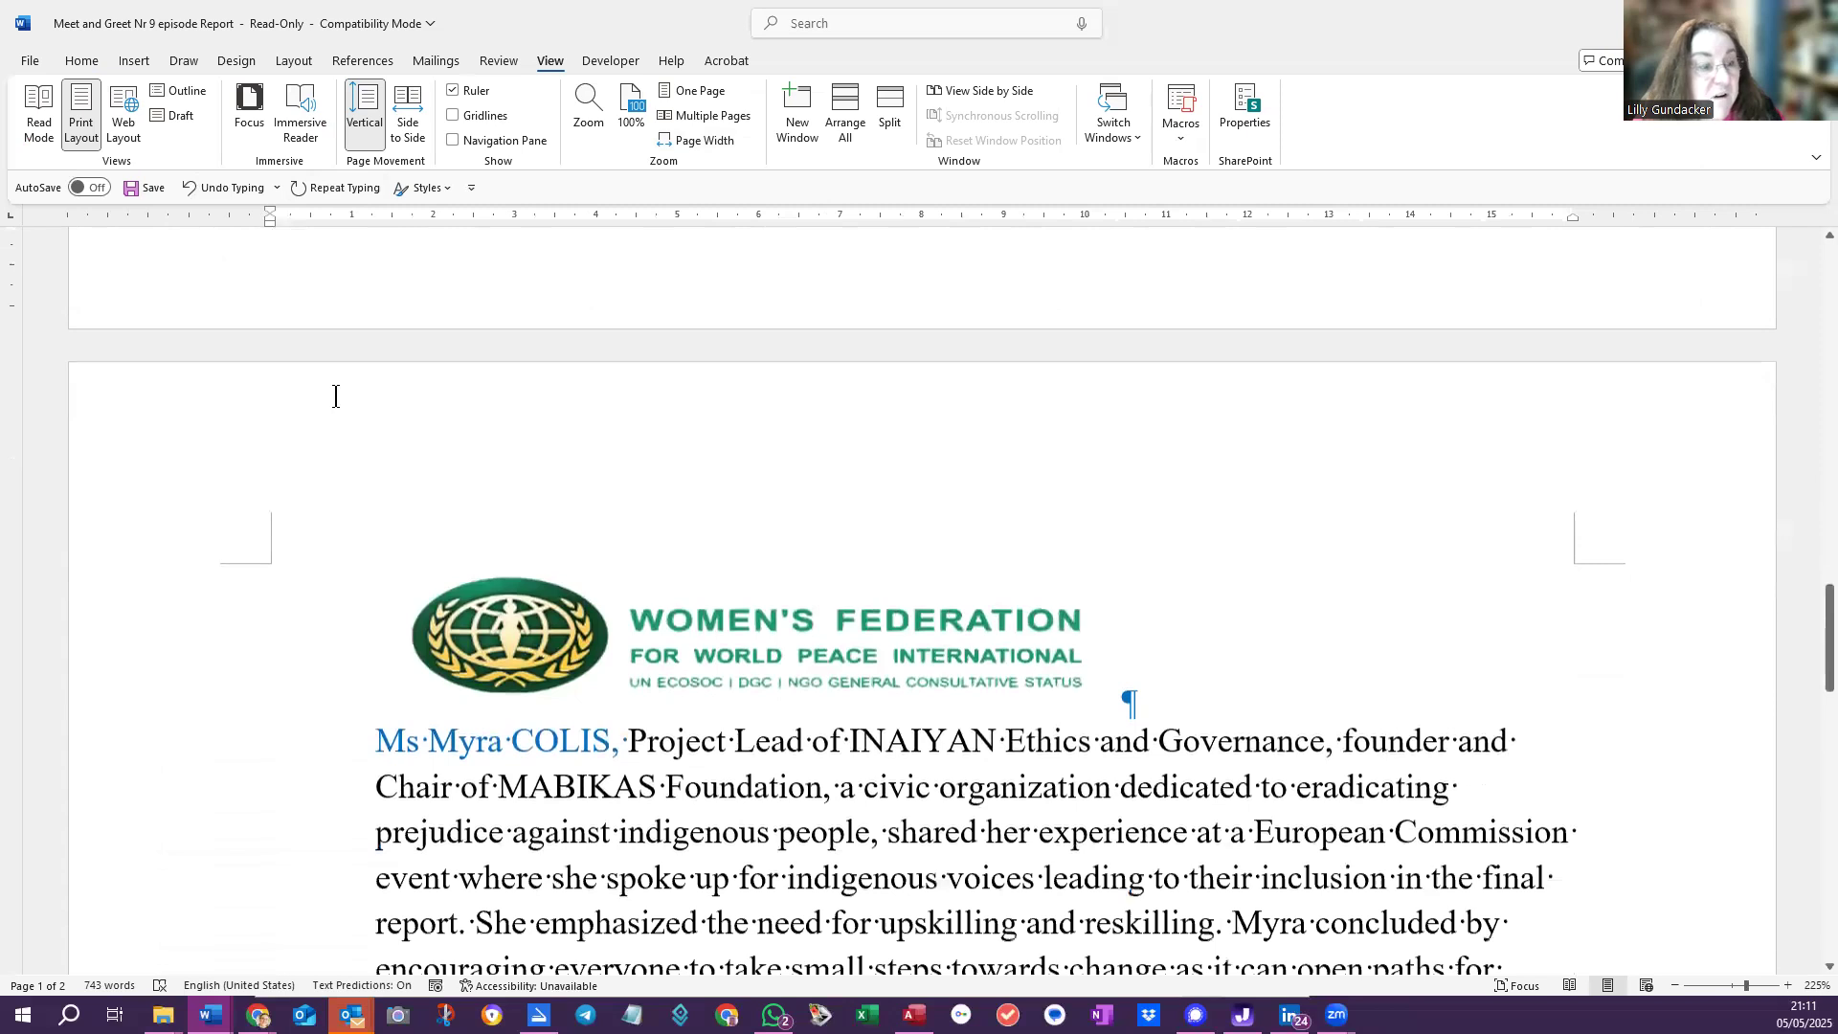
scroll(336, 396, "up", 3)
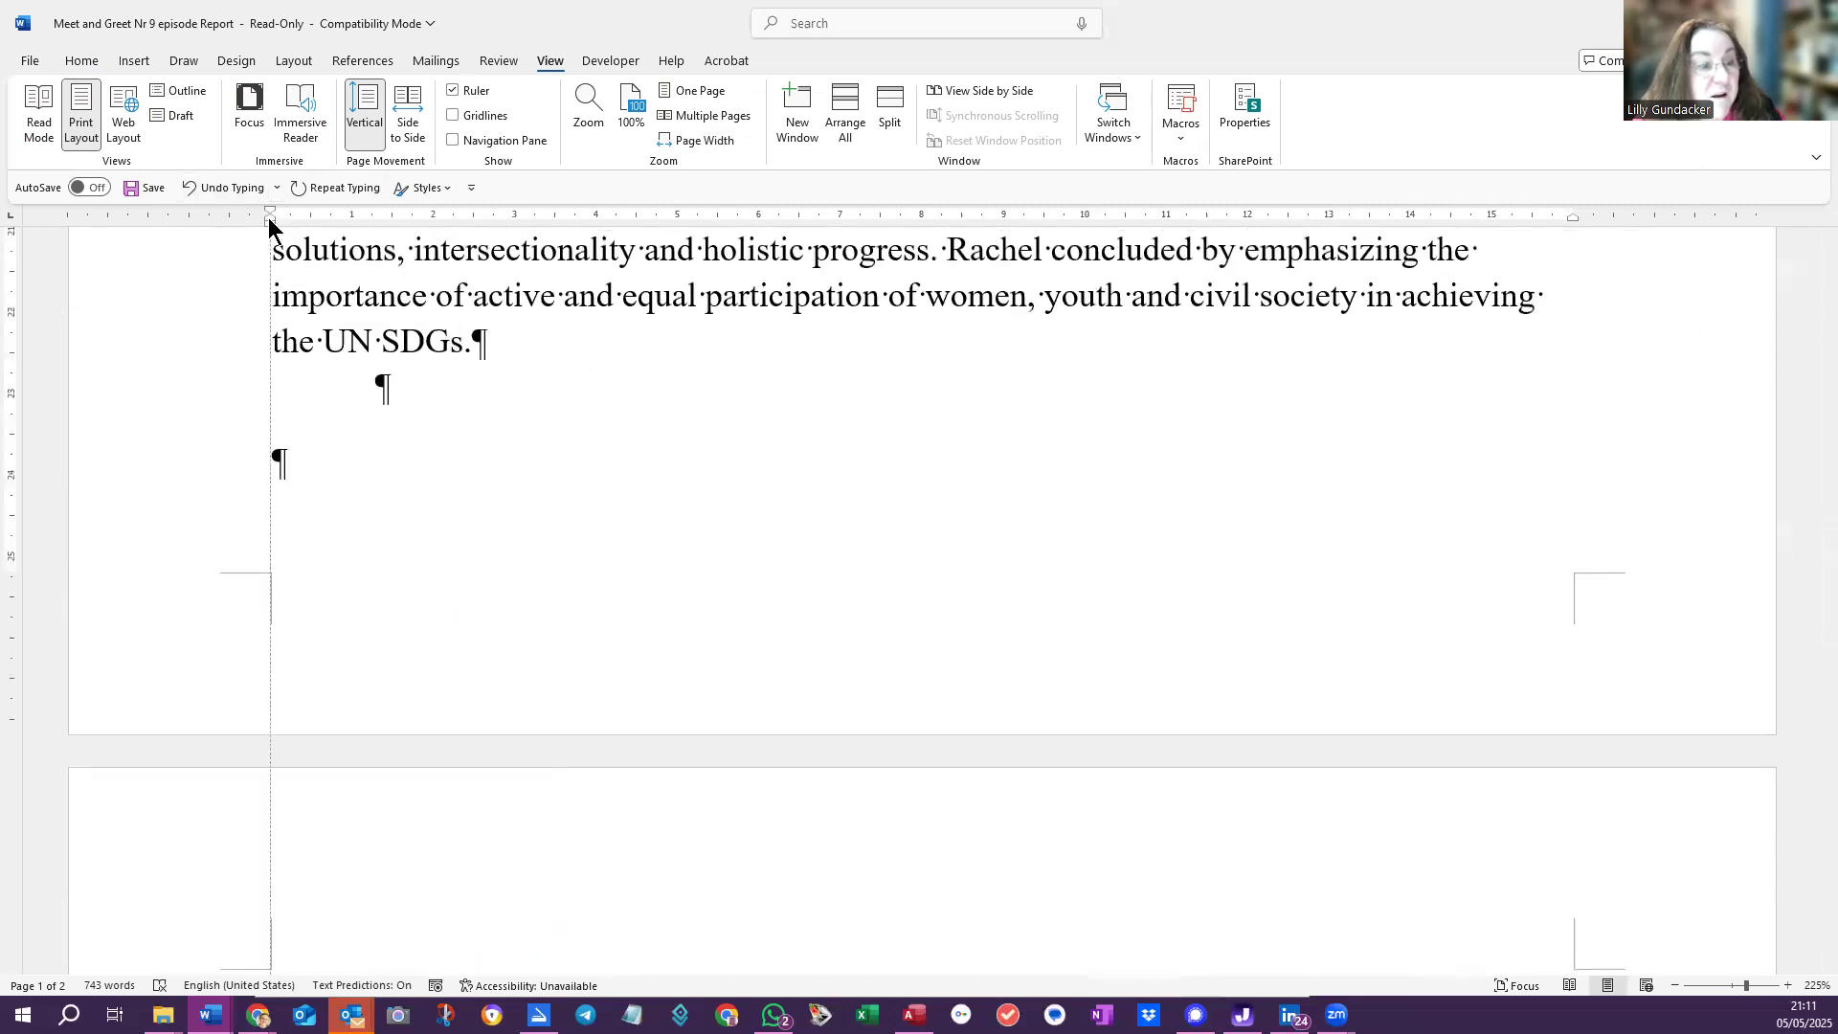
scroll(327, 425, "down", 3)
scroll(328, 425, "down", 2)
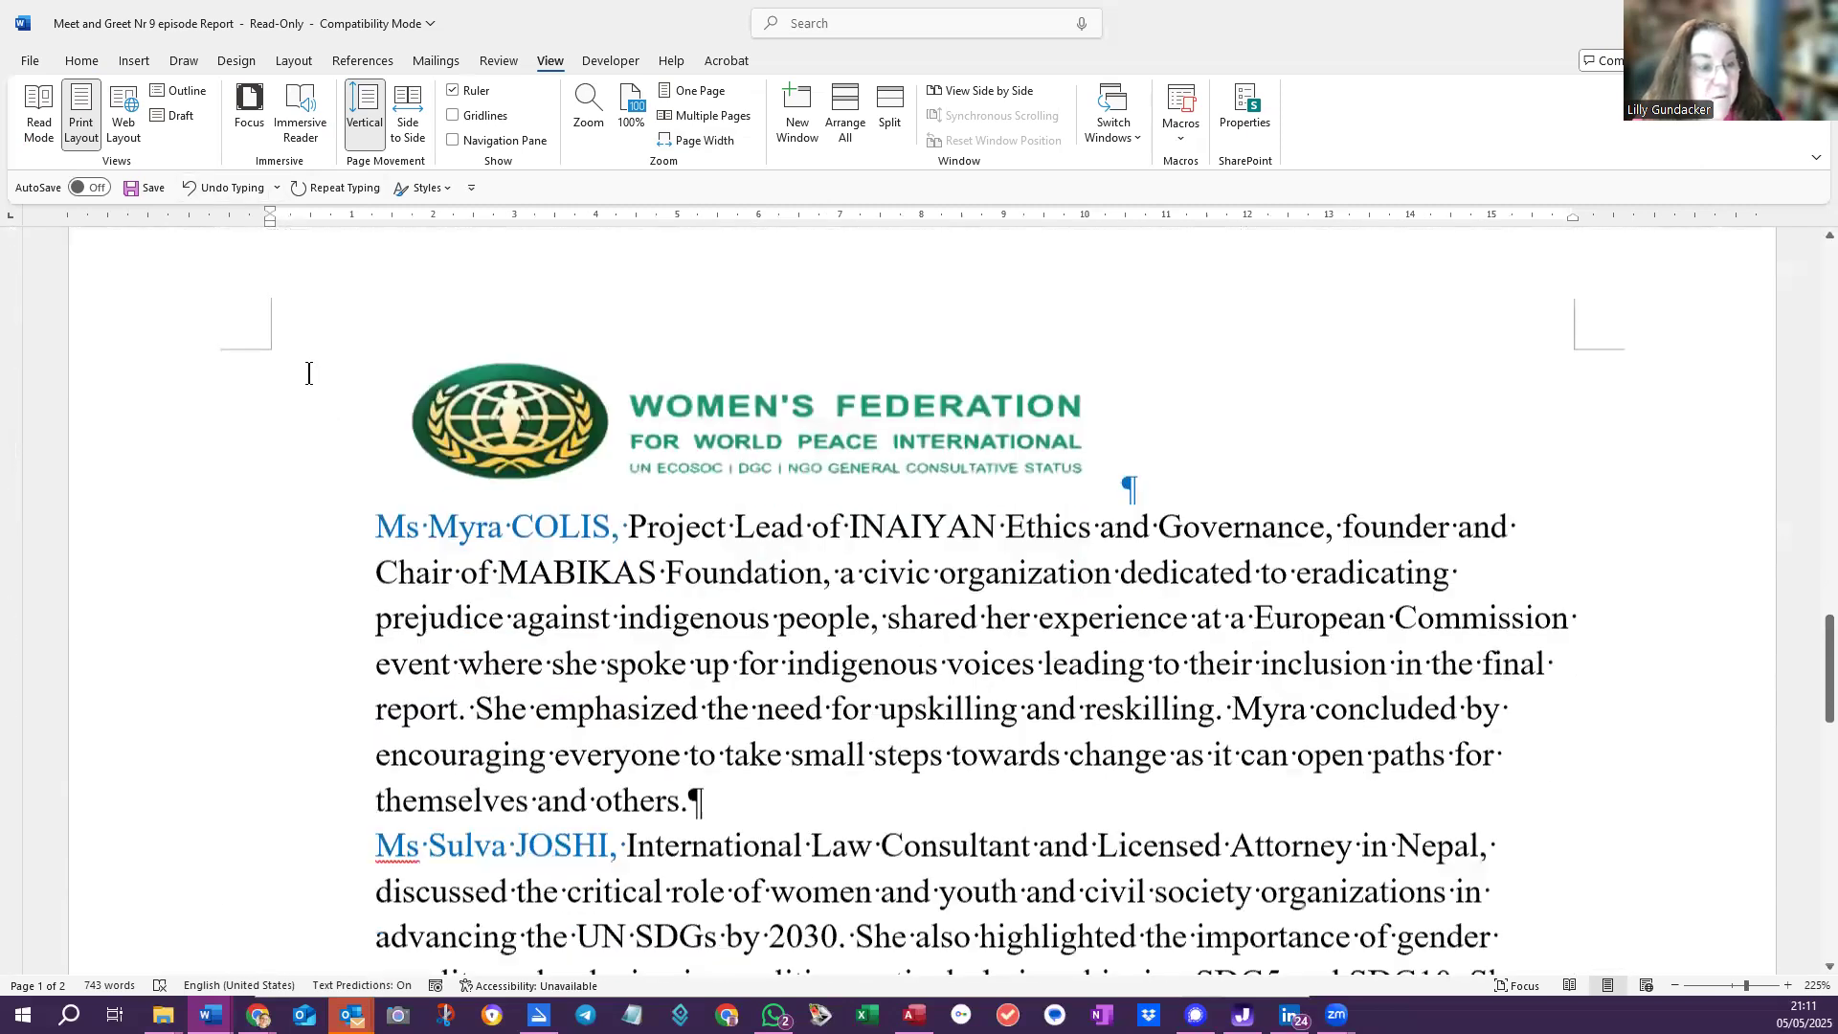
left_click_drag(272, 220, 270, 223)
left_click(461, 617)
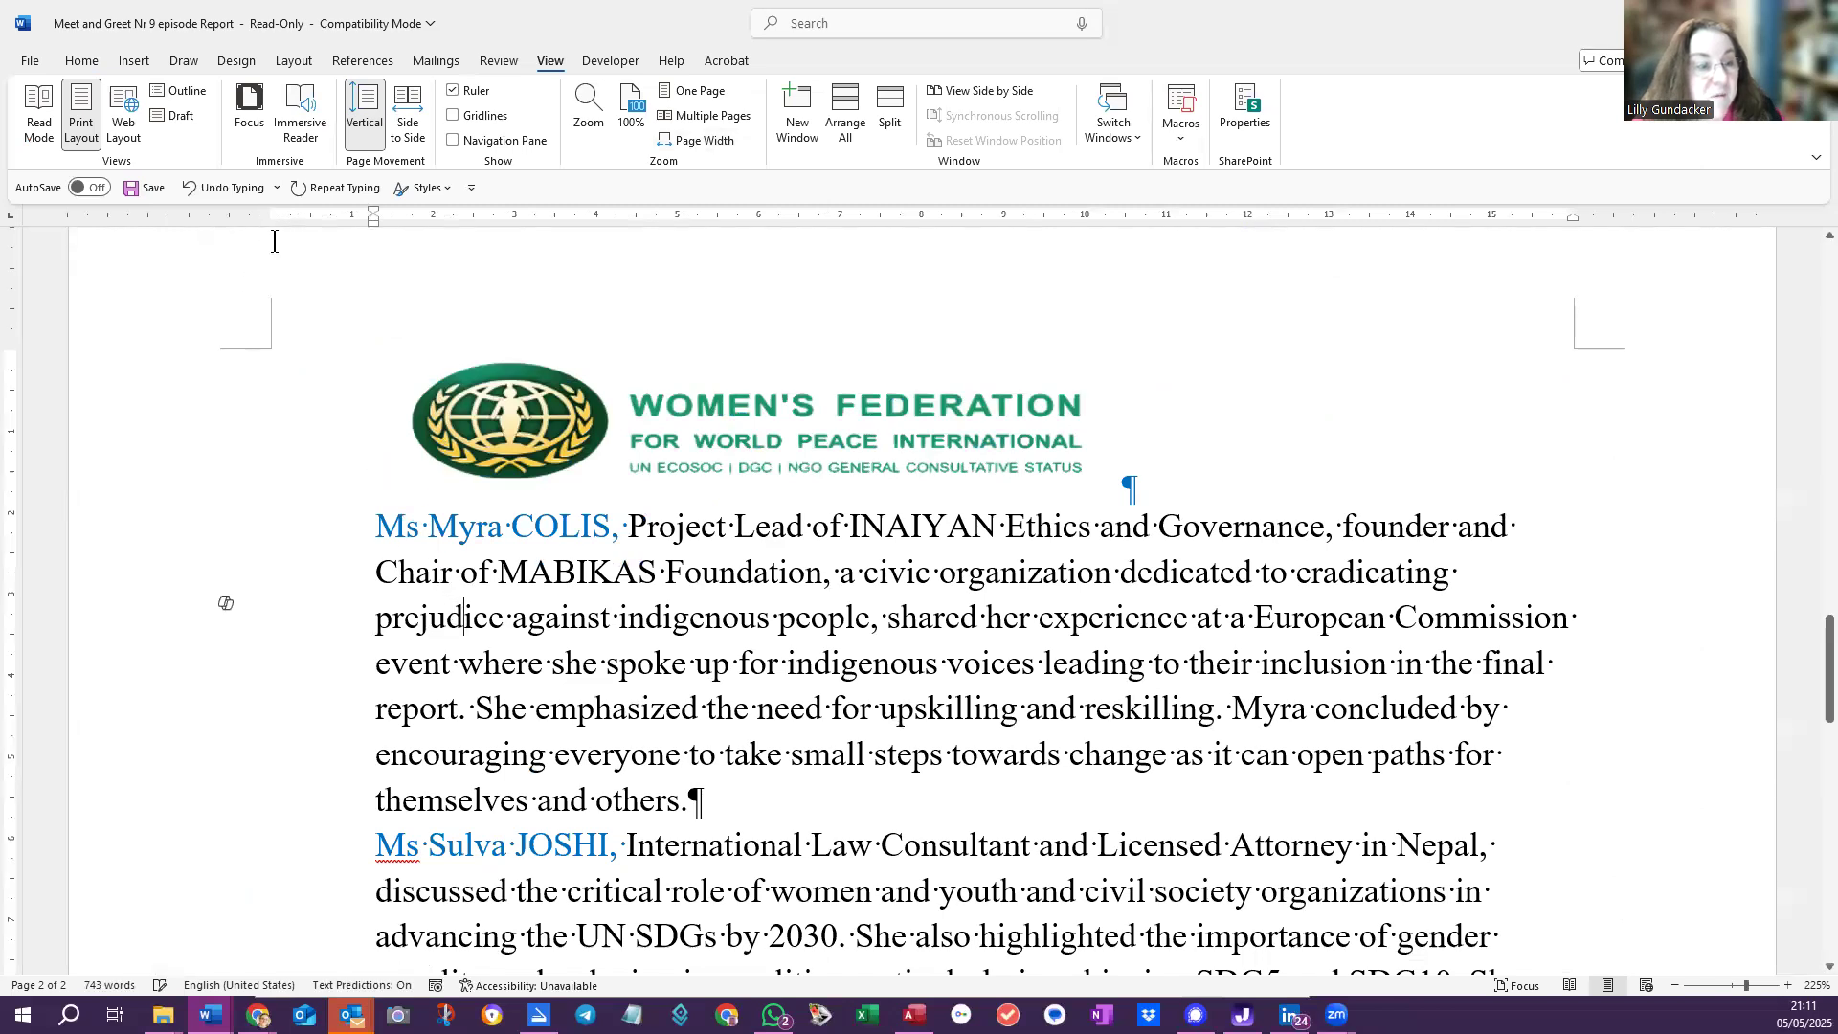
left_click_drag(371, 221, 272, 227)
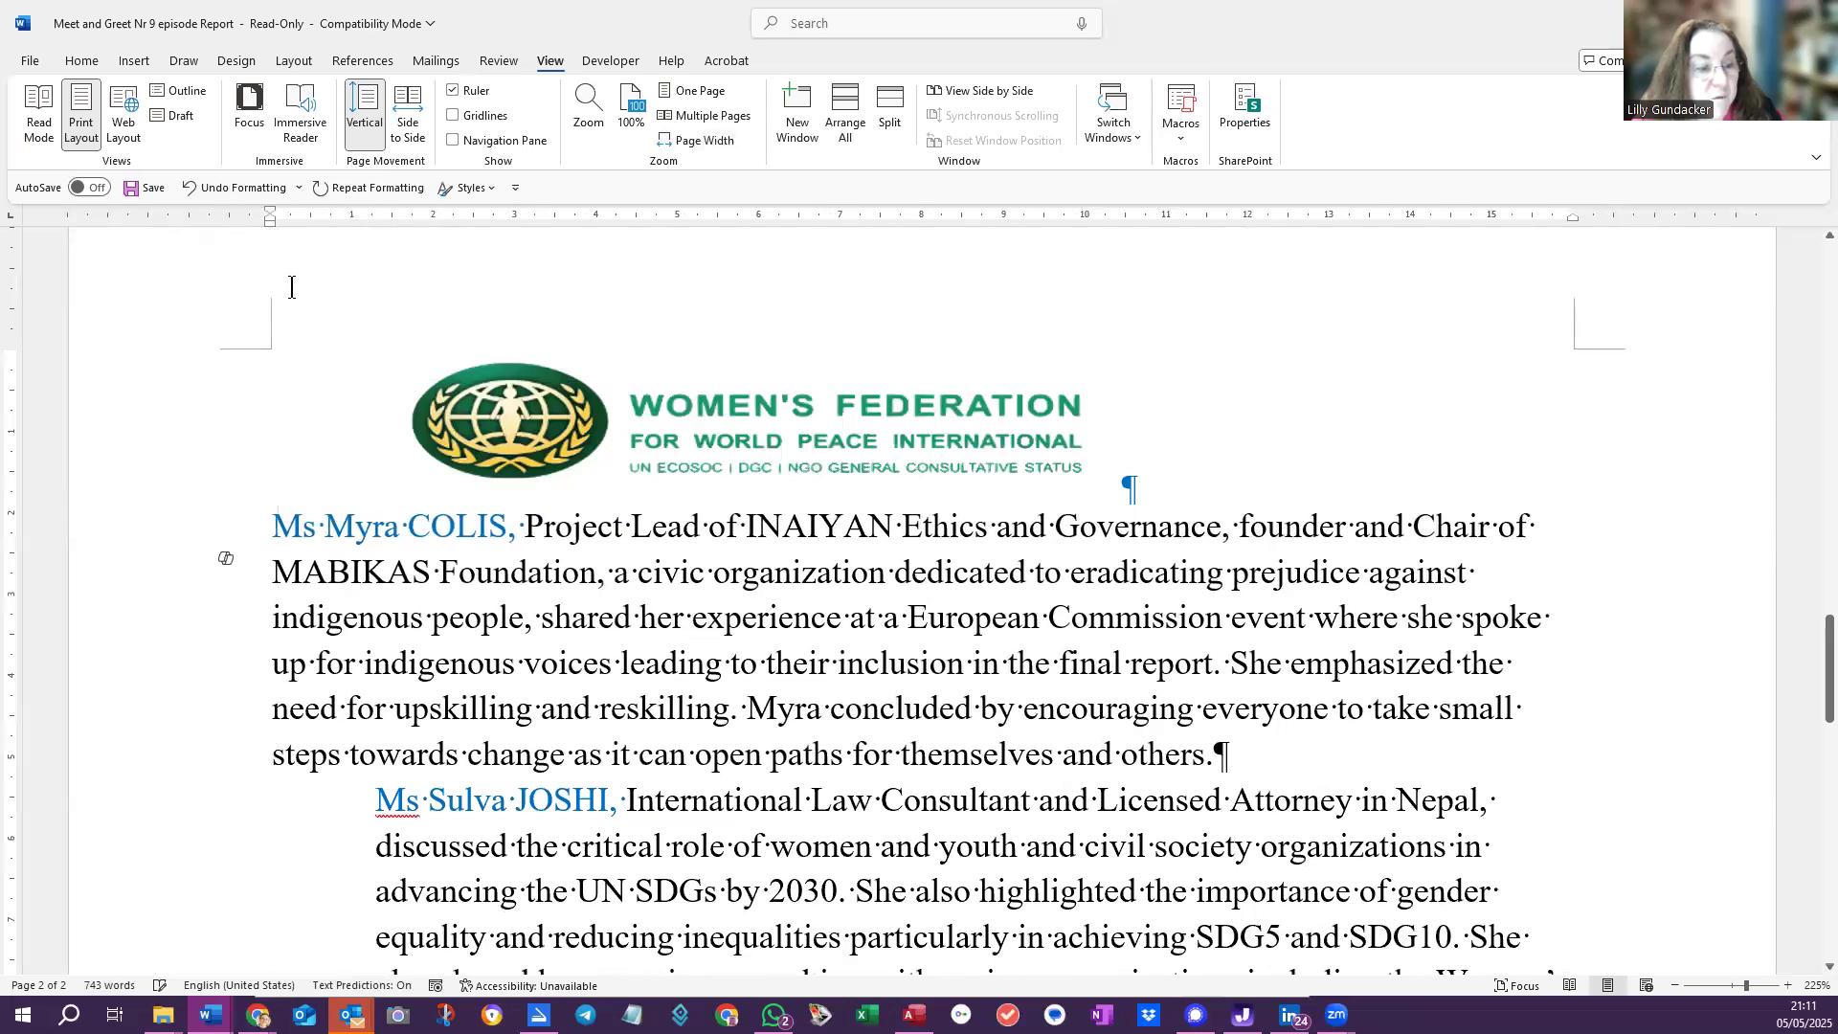
Move the left indent of the Nepal law consultant's paragraph to the page margin
key("Down")
key("Down")
key("Down")
key("Down")
key("Down")
key("Down")
key("Down")
key("Down")
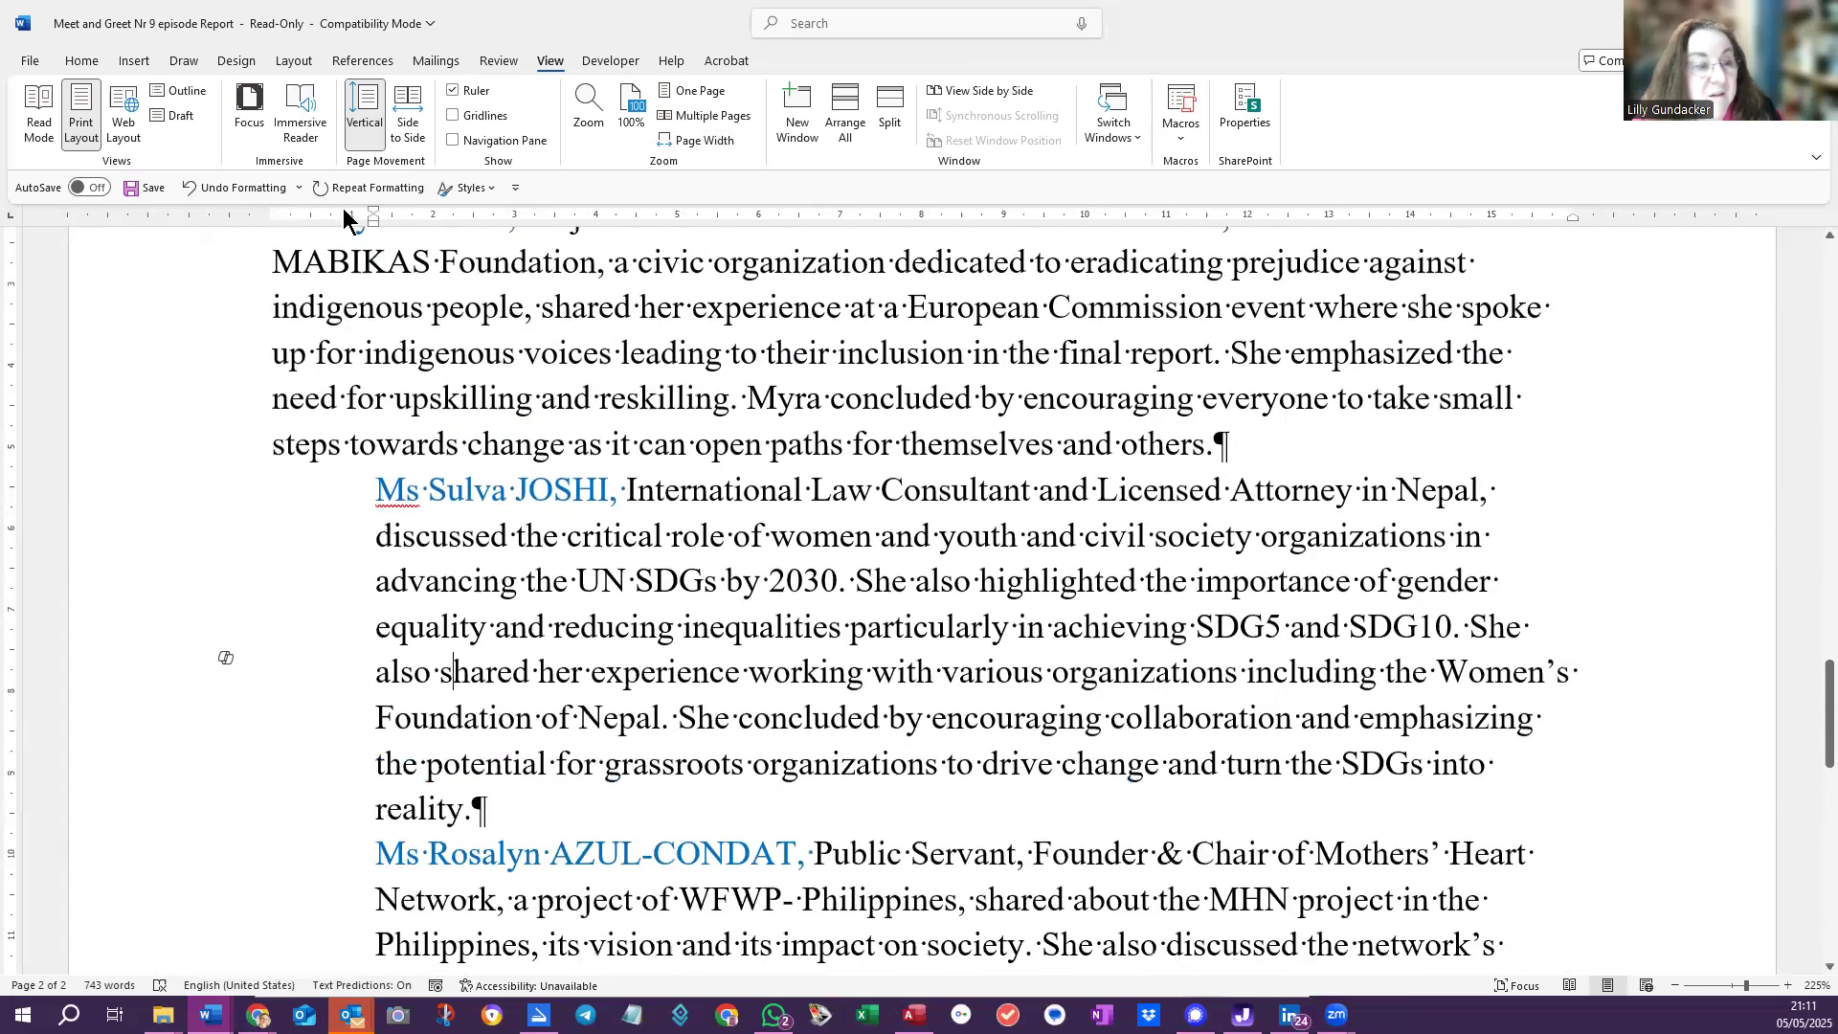
mouse_move(373, 221)
left_mouse_down()
mouse_move(302, 251)
mouse_move(278, 240)
left_mouse_up()
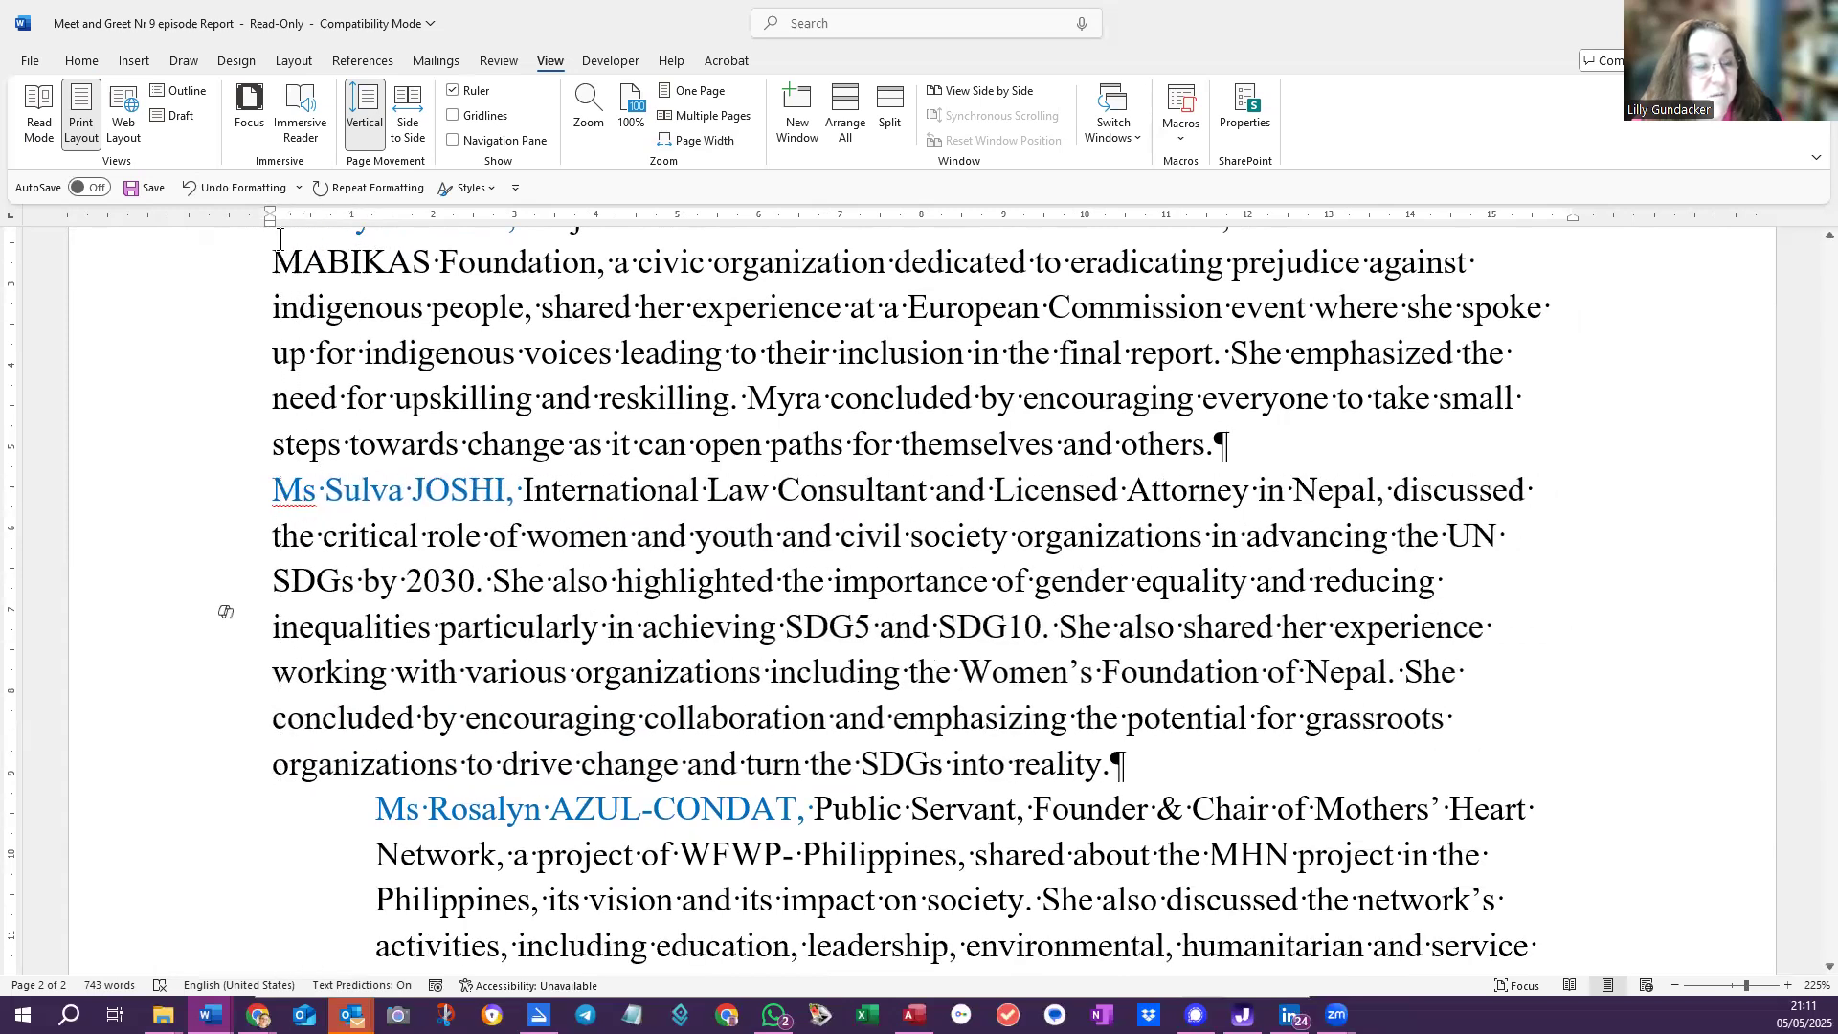
Move the left indent of the Mothers' Heart Network speaker paragraph to the page margin
scroll(473, 594, "down", 3)
left_click(473, 595)
left_click_drag(373, 233, 271, 233)
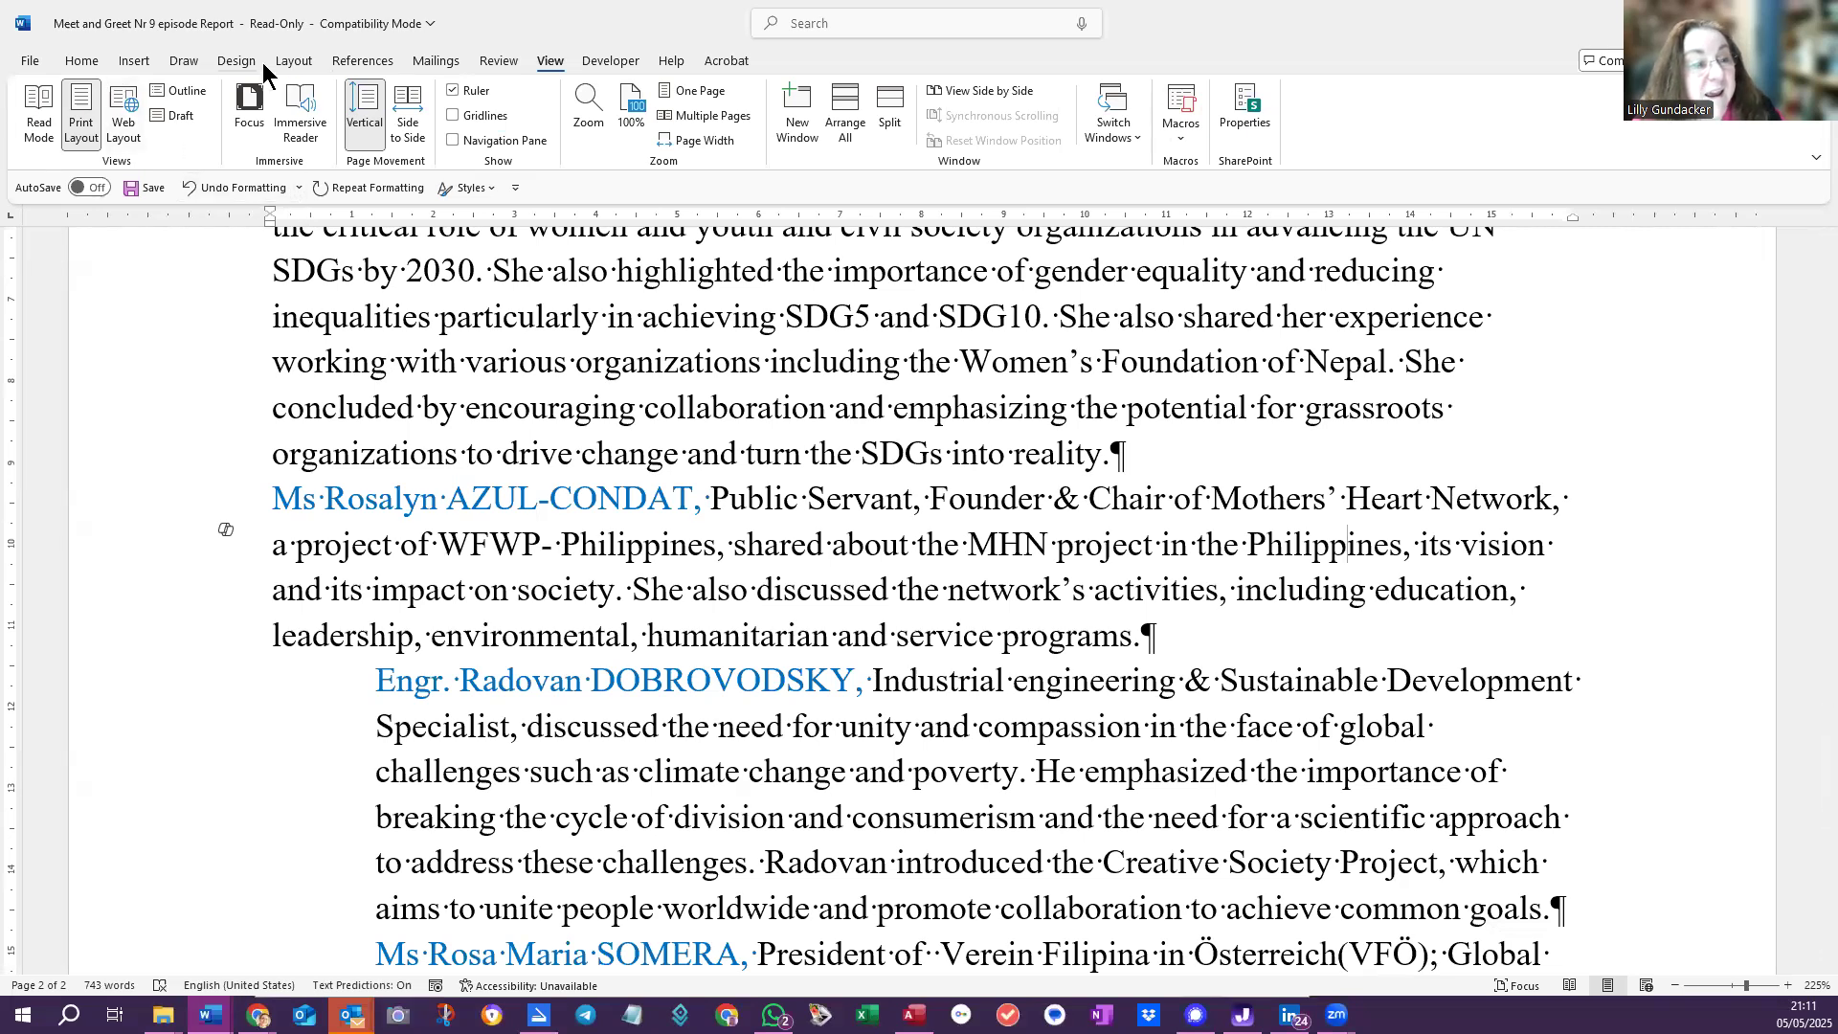
Show the paragraph indent settings and set the left indent of the industrial engineering specialist's paragraph to 0 cm
left_click(294, 62)
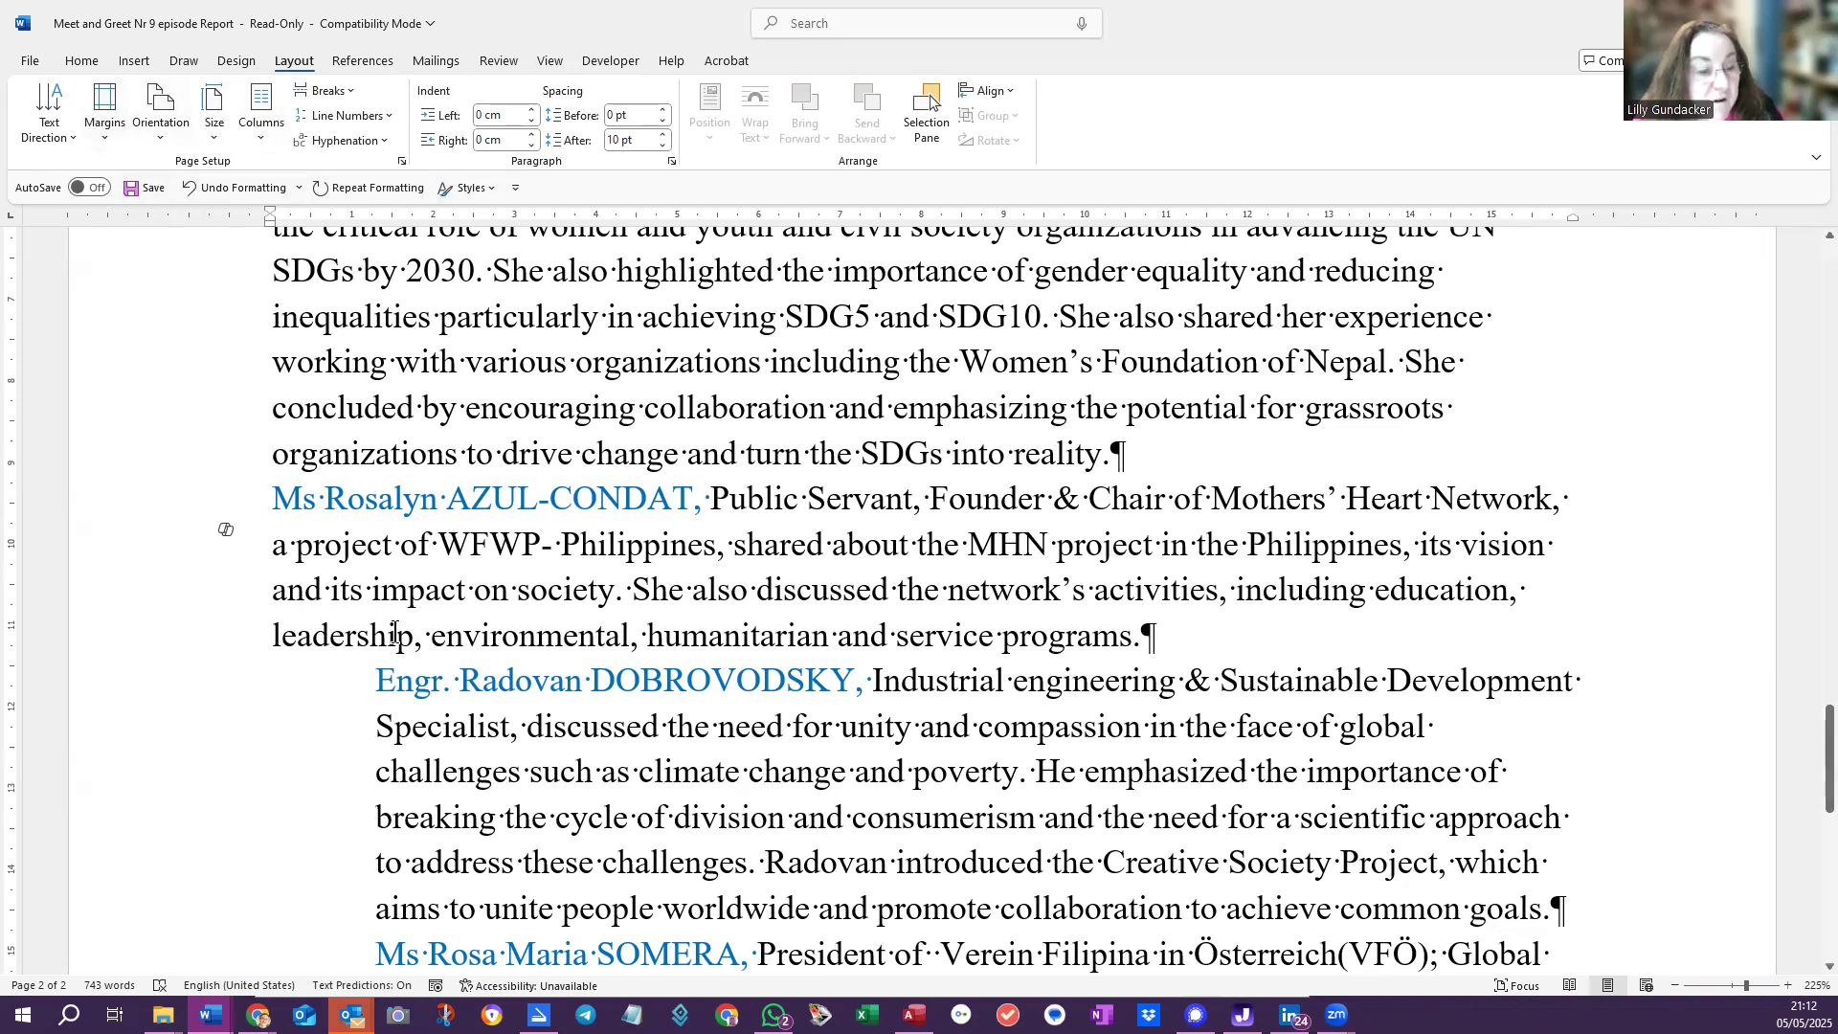
left_click(436, 737)
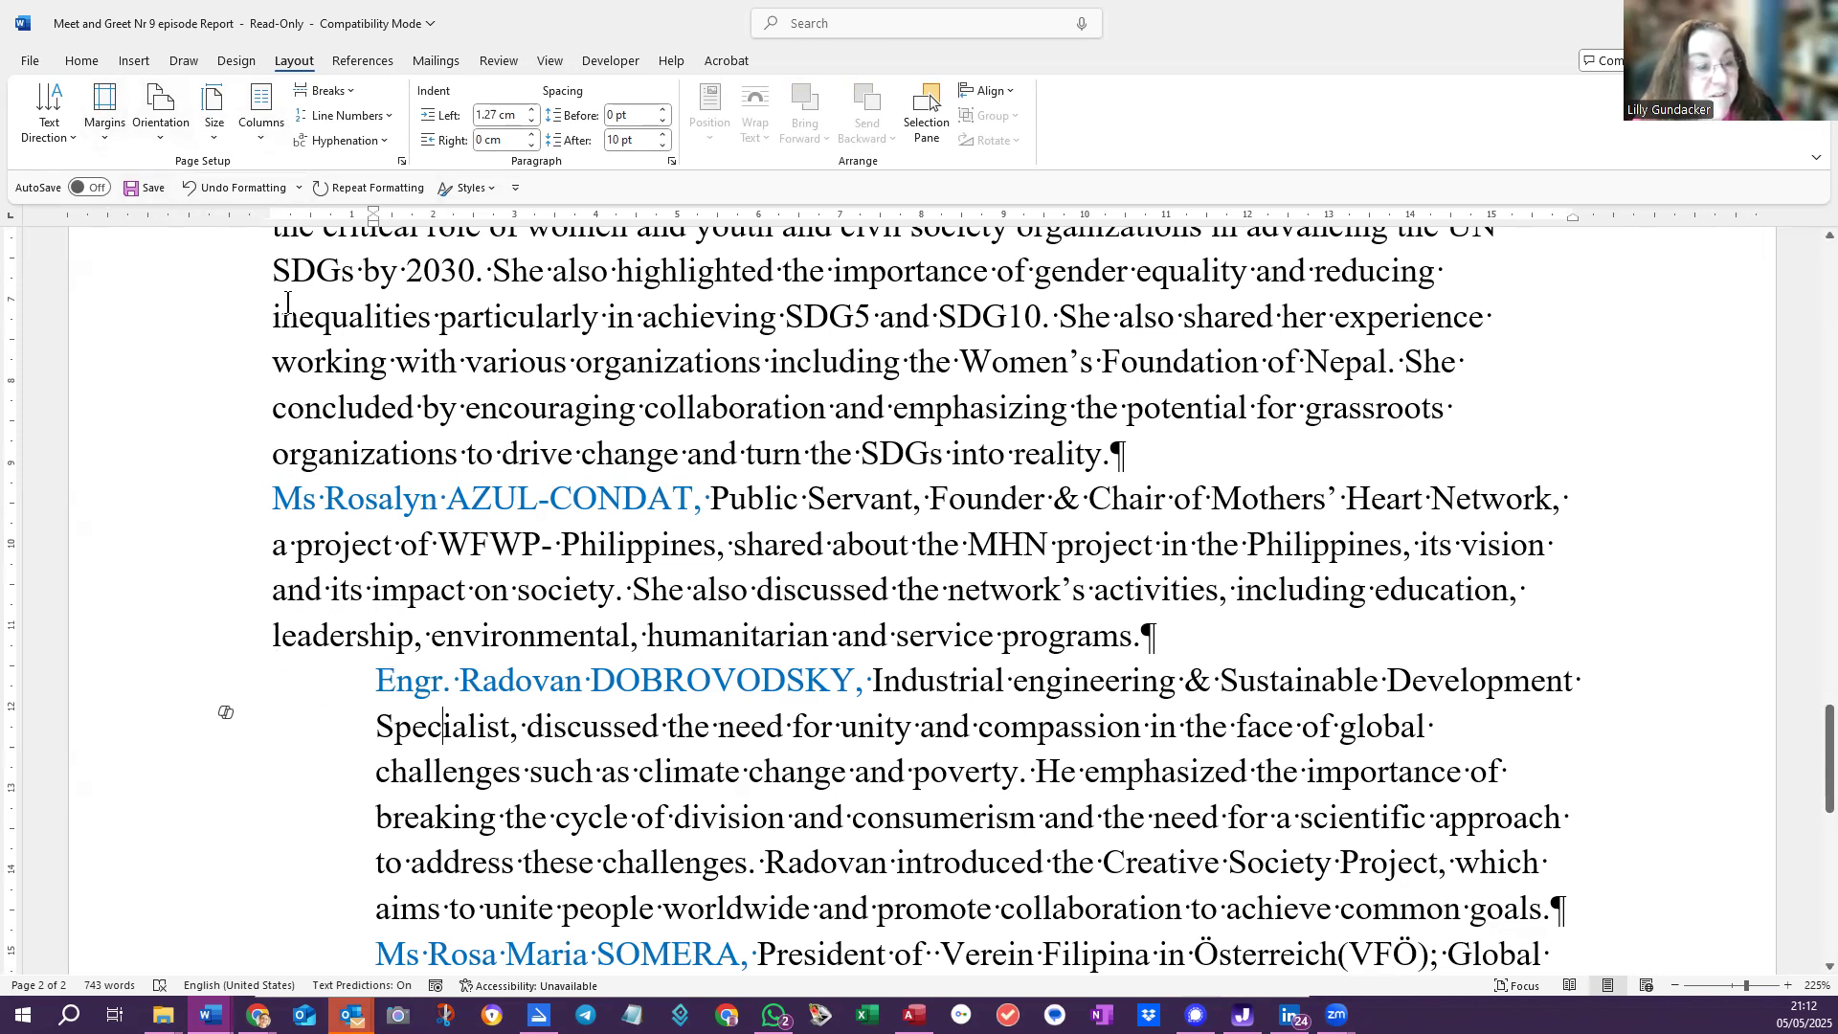
left_click(431, 766)
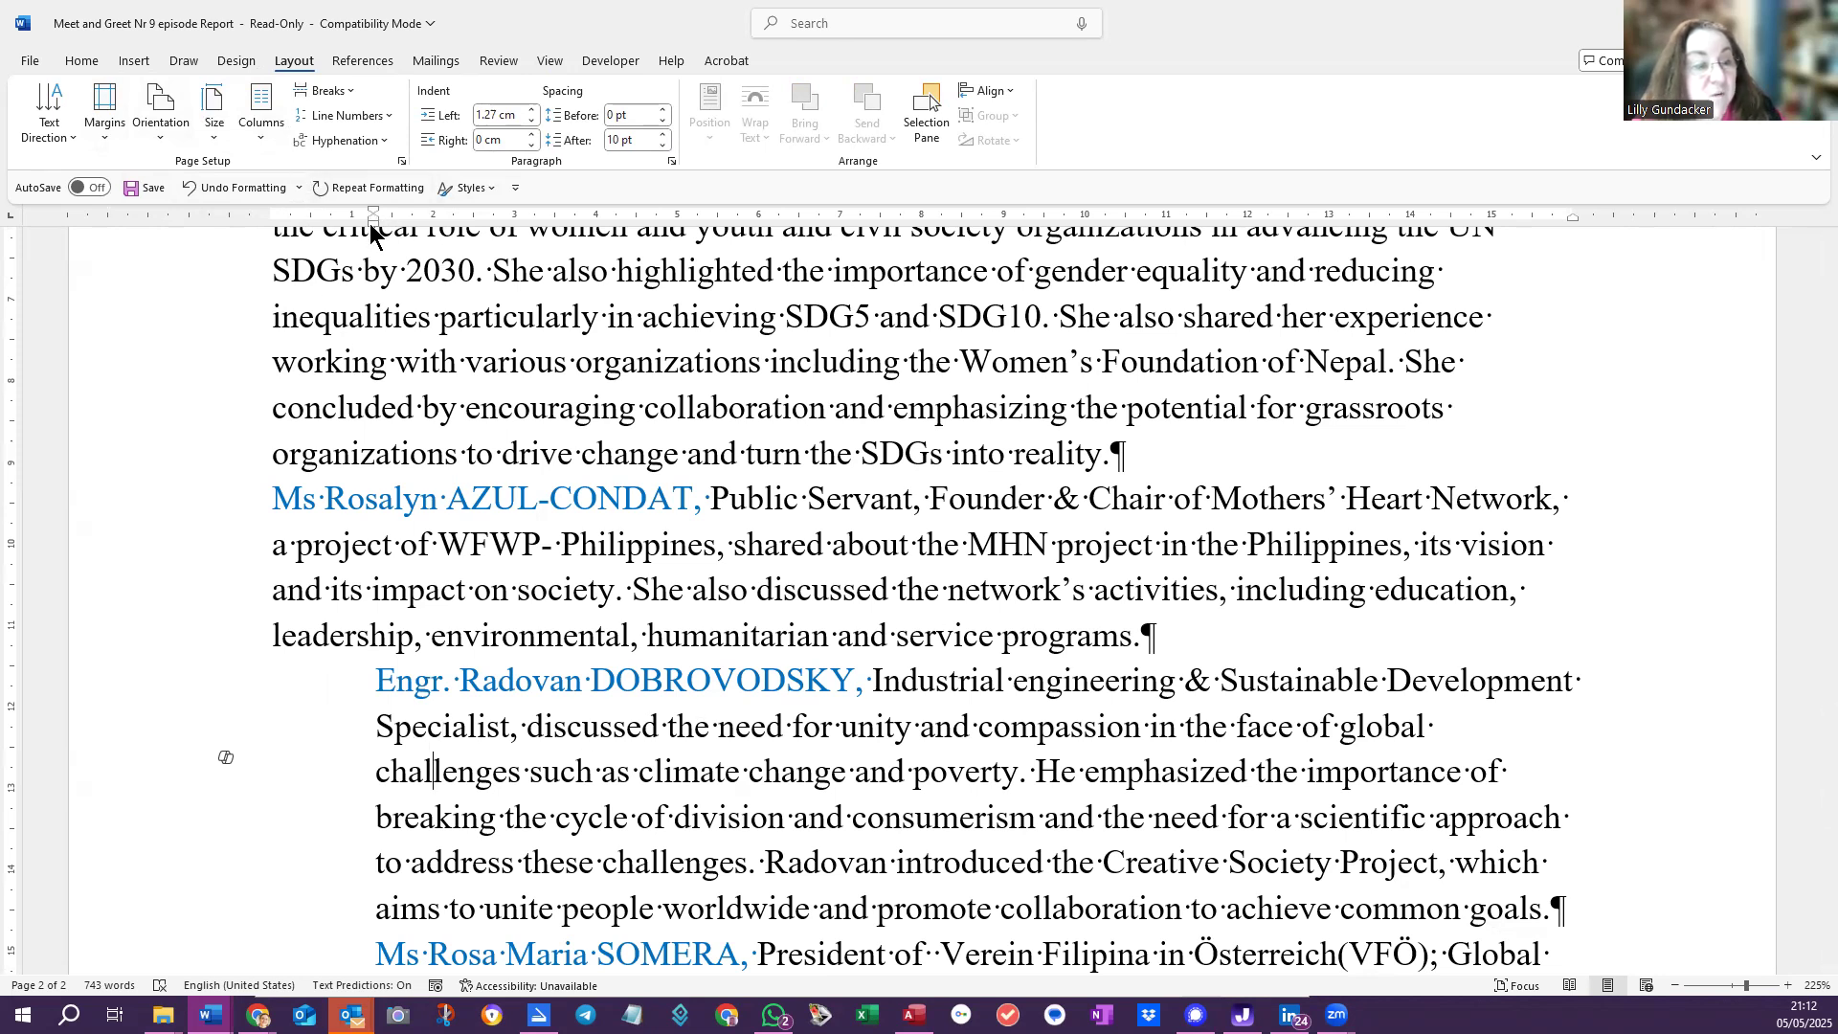
left_click_drag(370, 223, 271, 220)
Set the left indent of the Verein Filipina in Österreich president's paragraph to 0 cm
scroll(413, 670, "down", 3)
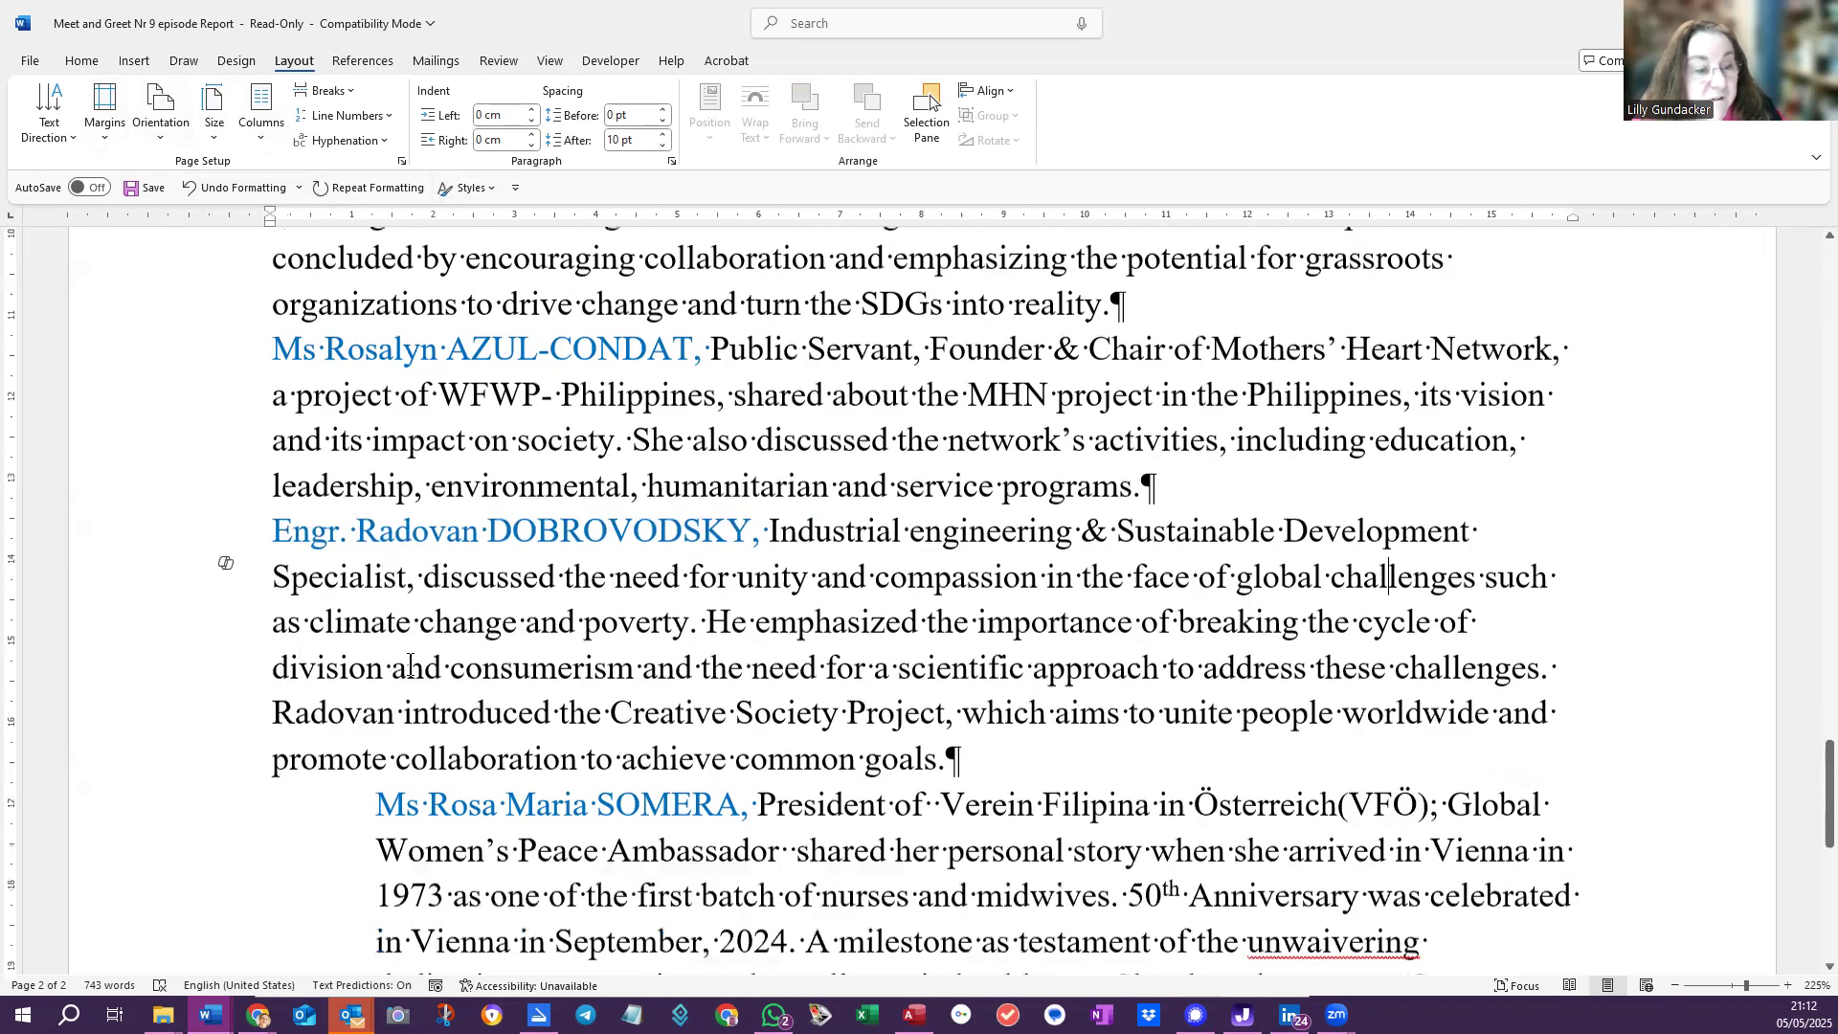
left_click(428, 702)
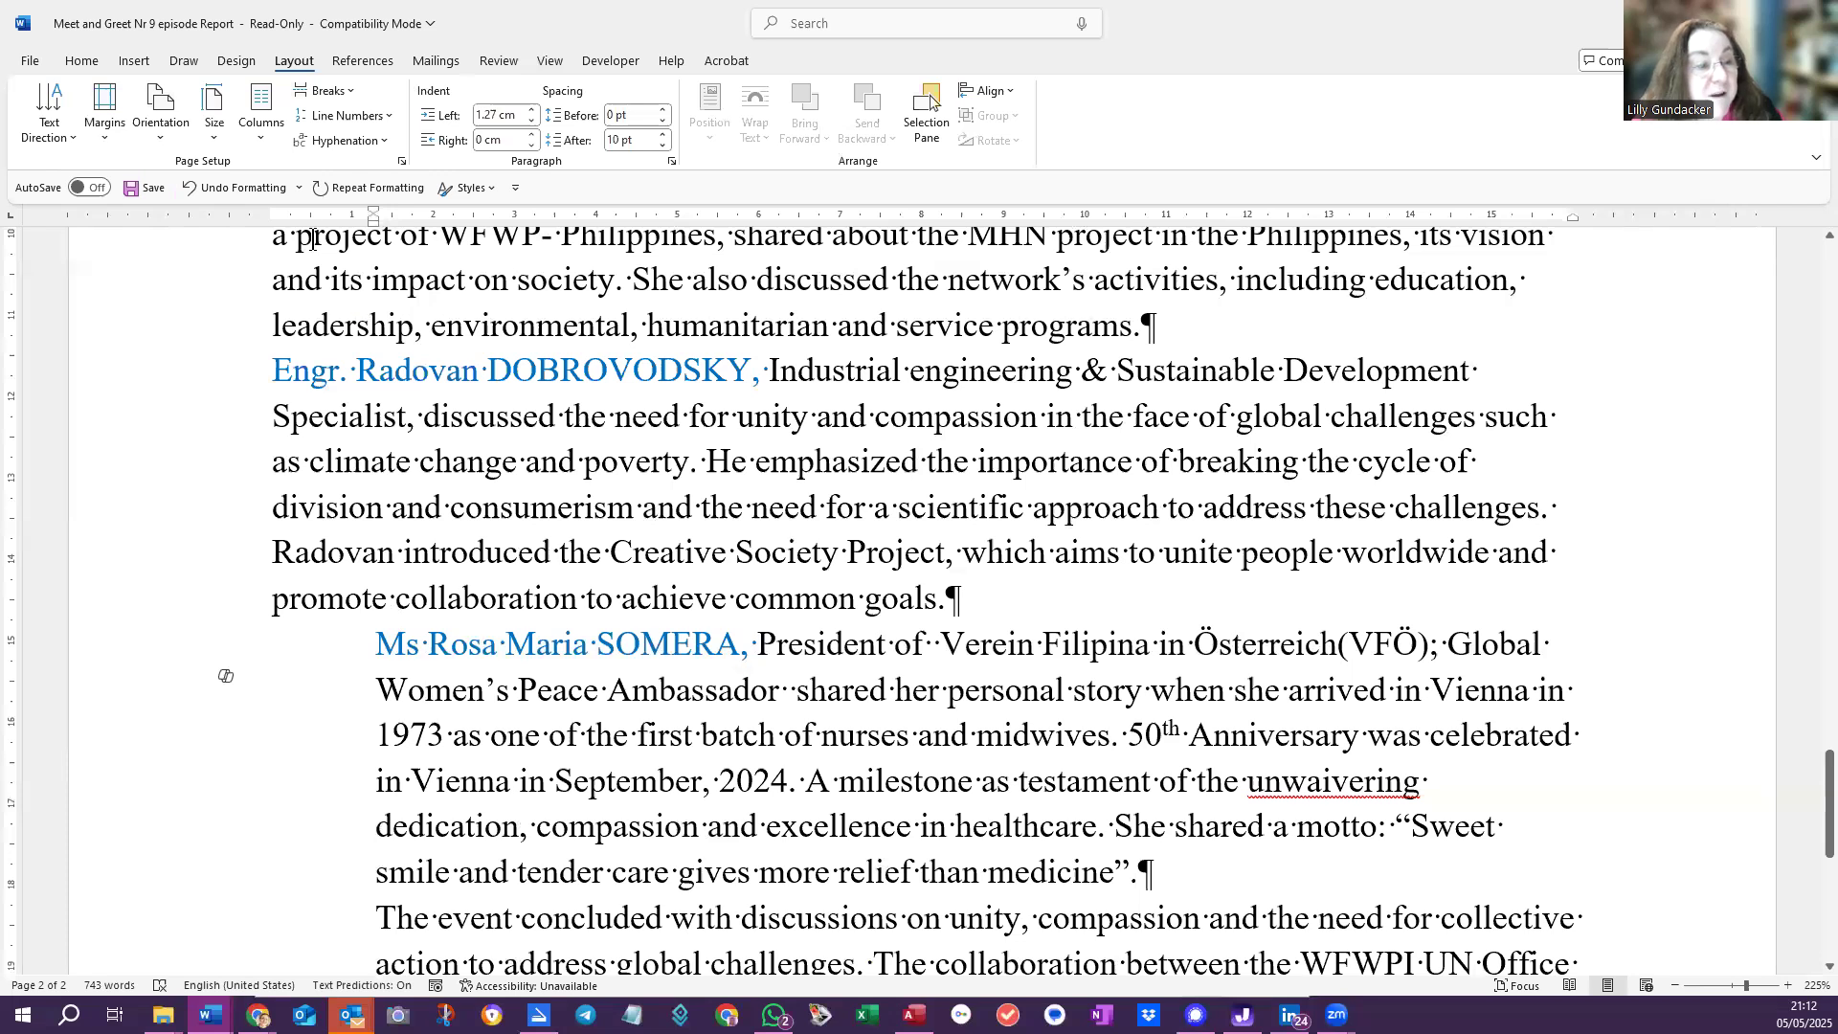
left_click_drag(372, 226, 279, 233)
Set the left indent of the closing paragraph, beginning "The event concluded with discussions on unity", to 0 cm
scroll(436, 708, "down", 2)
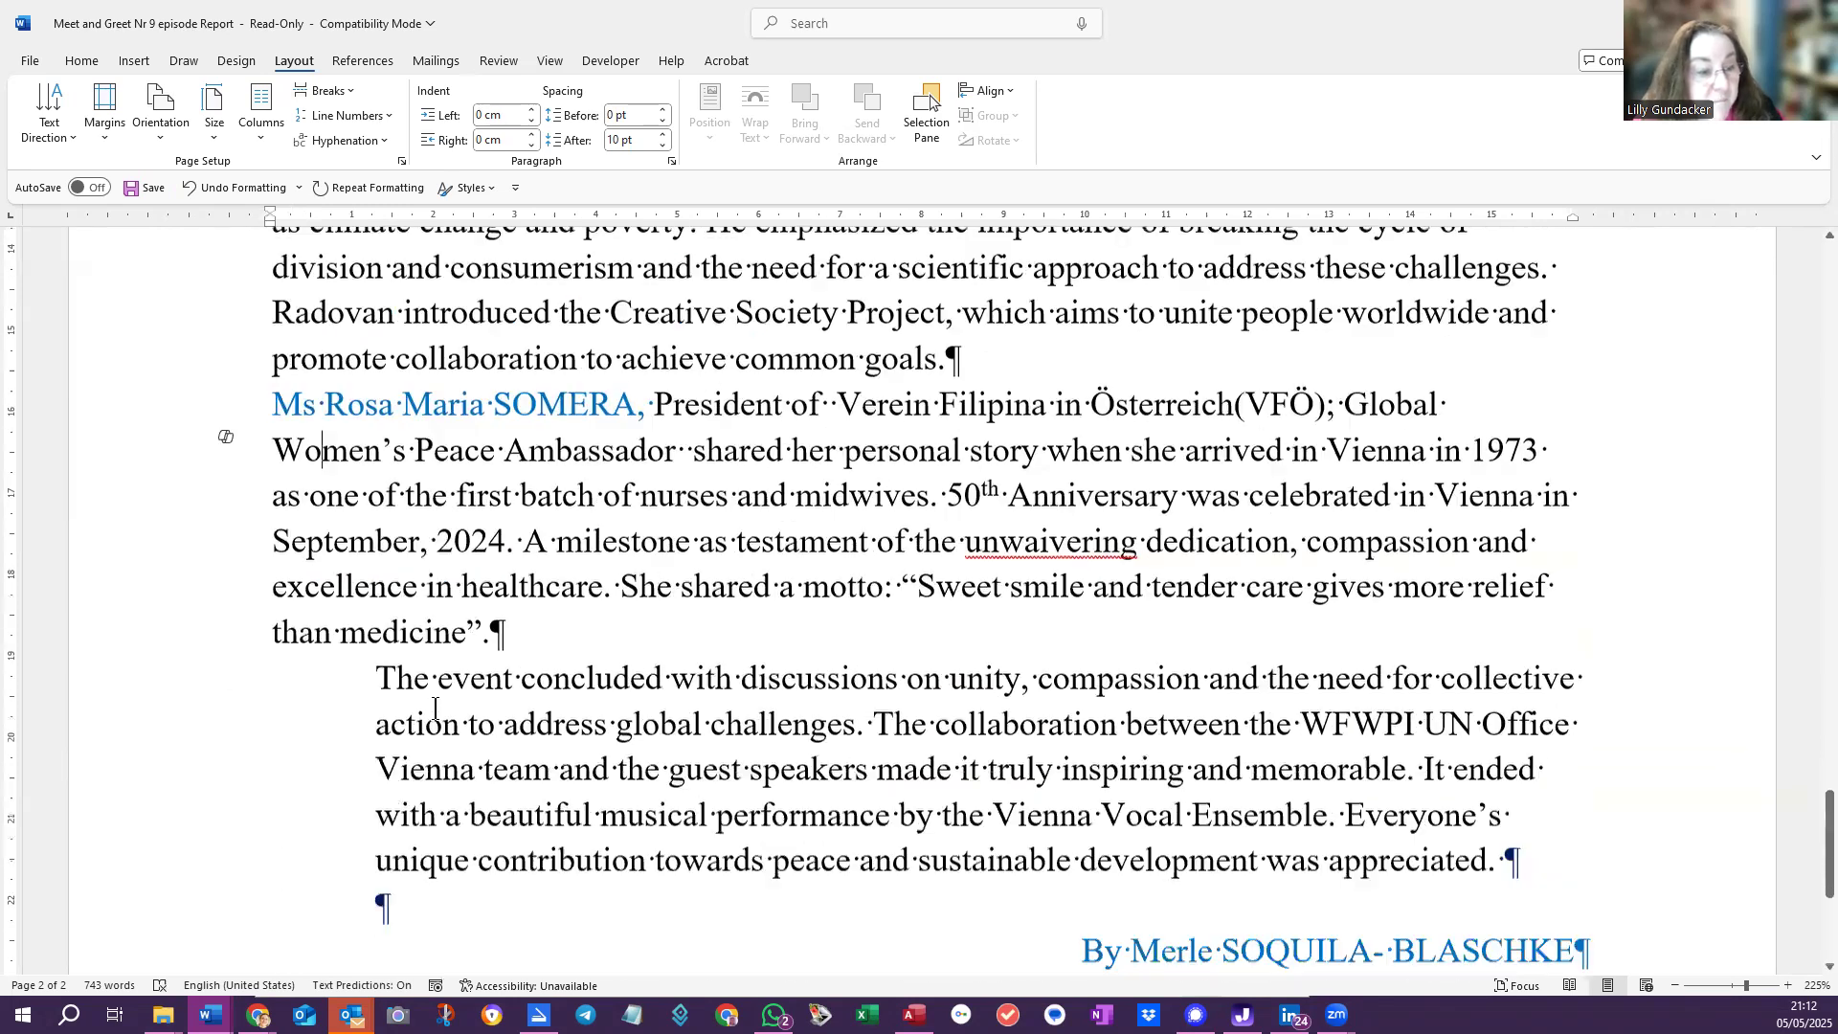
scroll(436, 708, "down", 1)
left_click(461, 699)
left_click(491, 706)
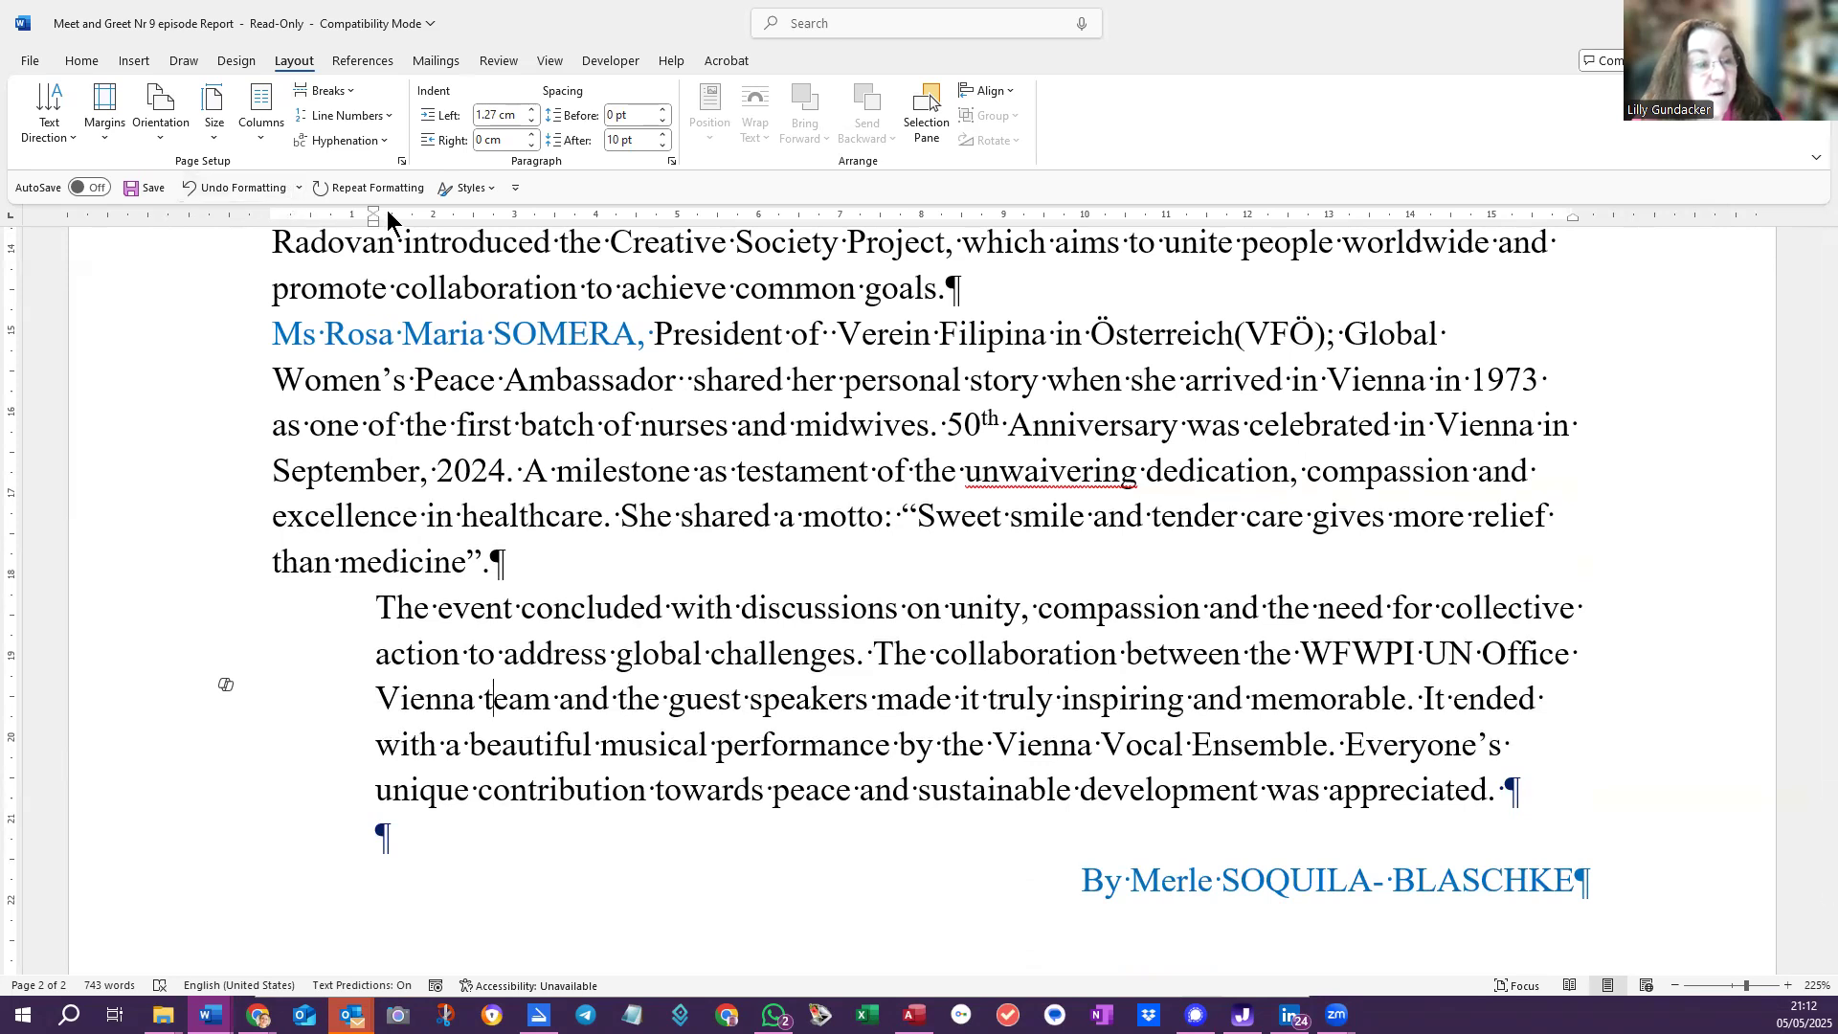
mouse_move(373, 222)
left_mouse_down()
mouse_move(300, 246)
mouse_move(283, 233)
left_mouse_up()
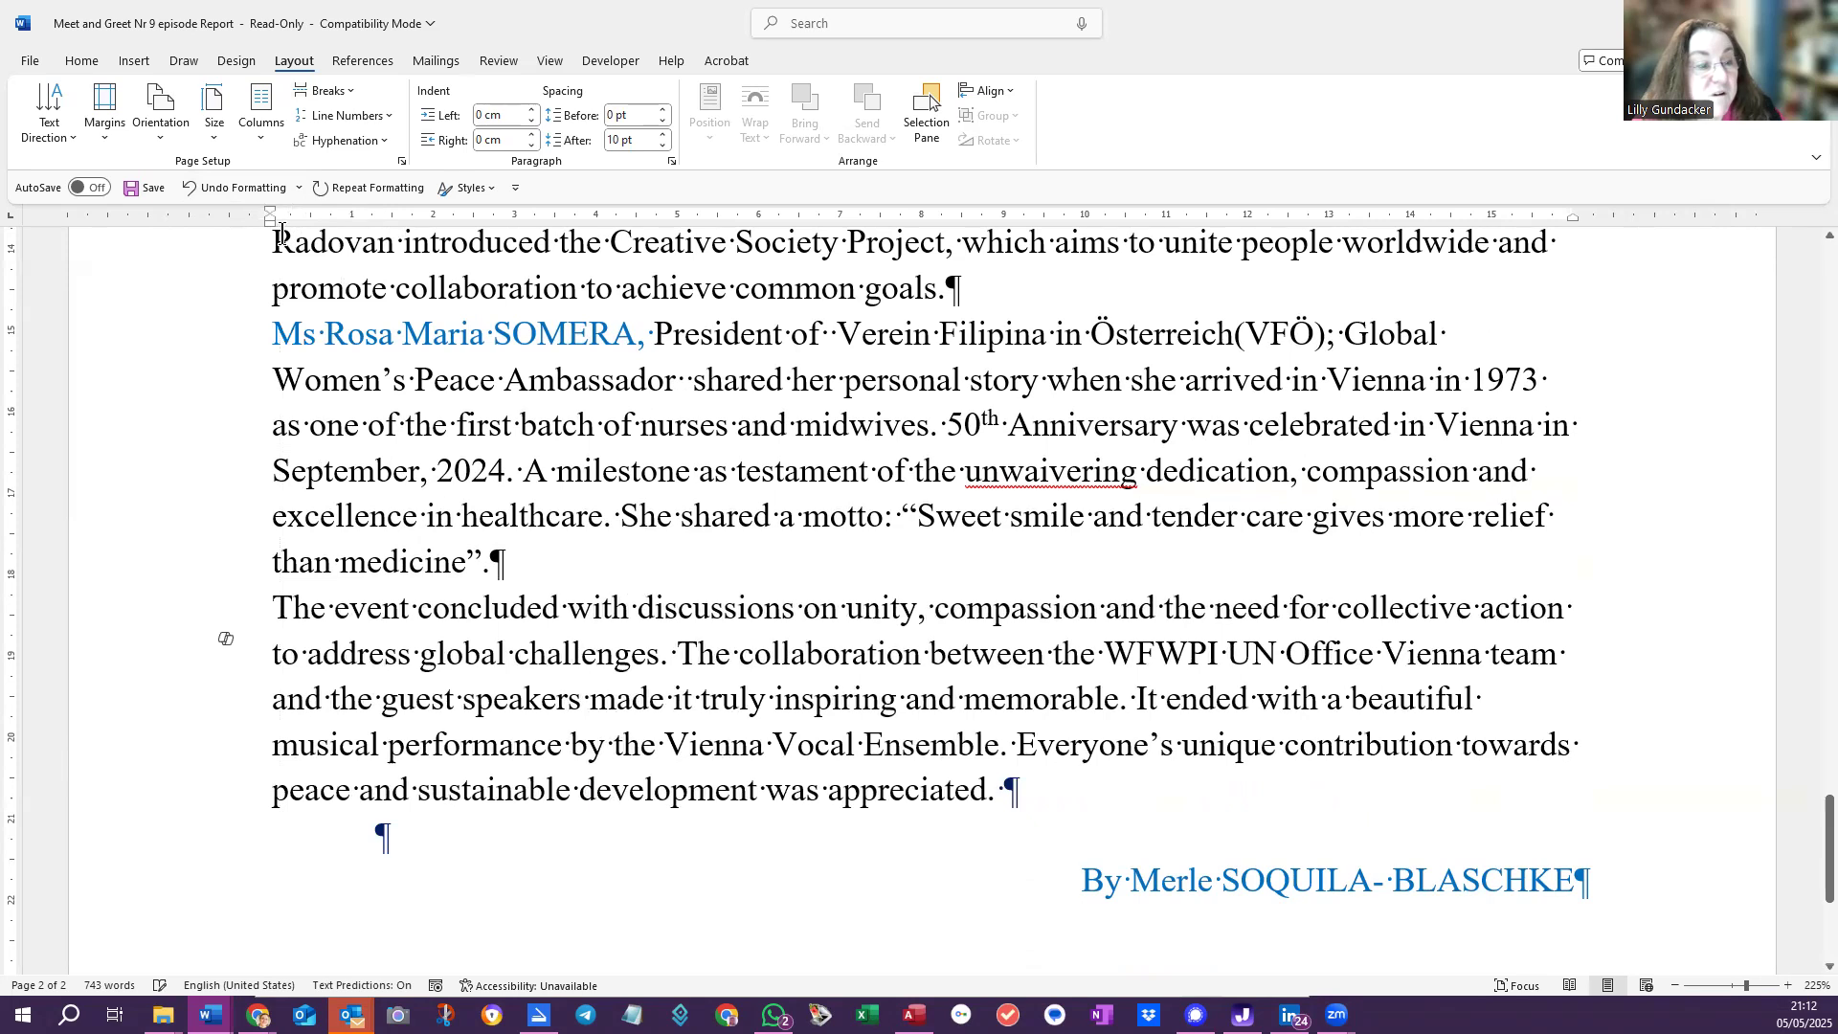
Review the paragraph spacing and indents throughout the report, from the closing paragraph back to the title and speaker paragraphs
scroll(412, 524, "down", 3)
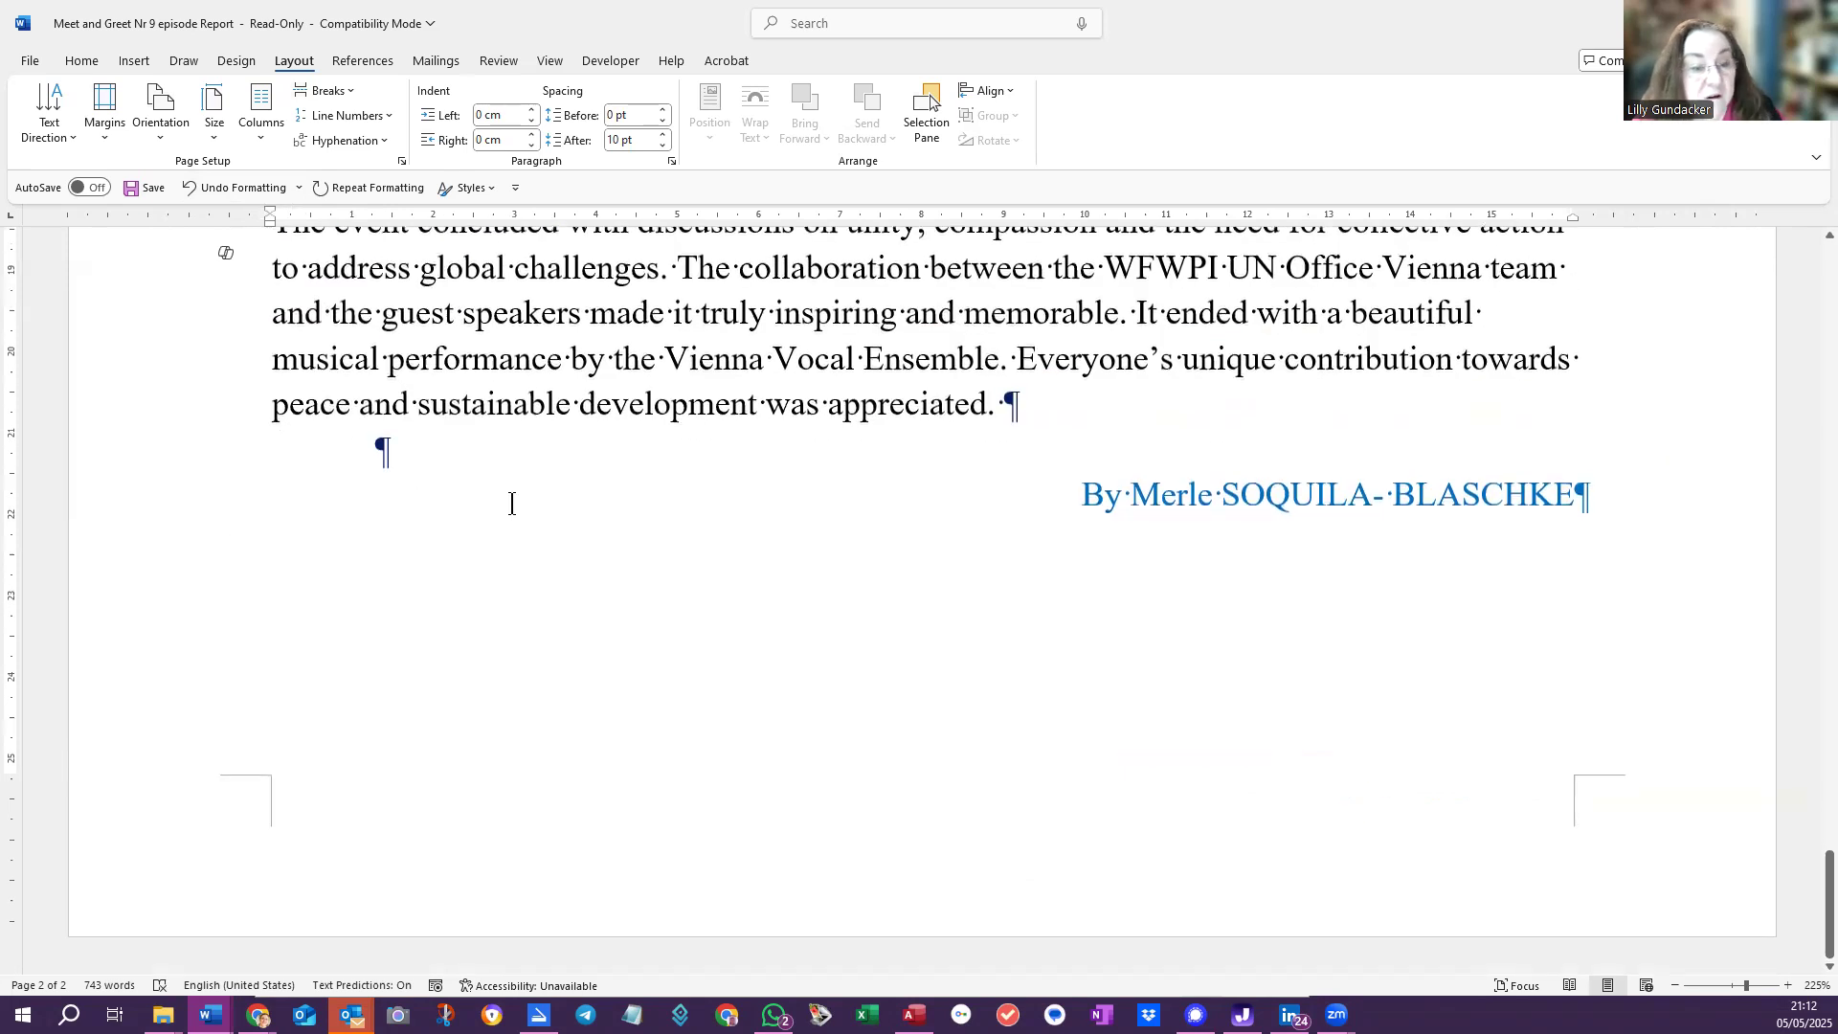
scroll(534, 492, "up", 4)
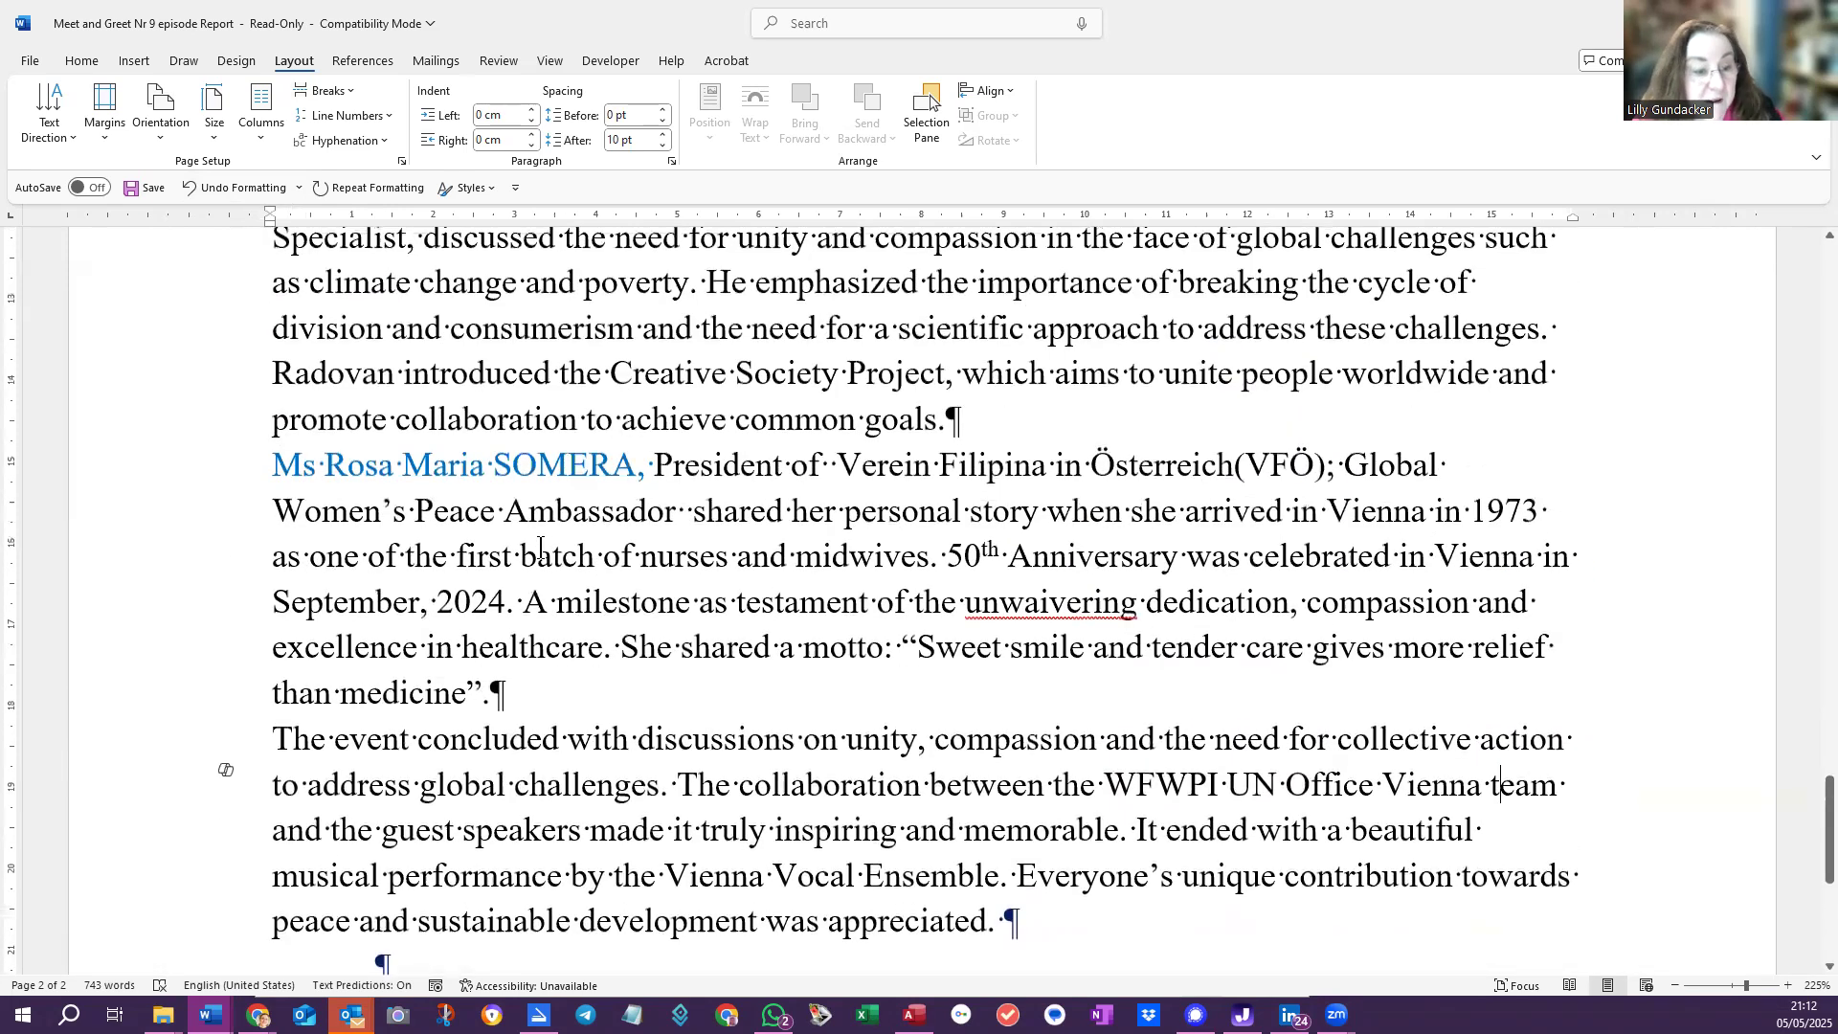
scroll(556, 534, "up", 6)
scroll(569, 513, "up", 10)
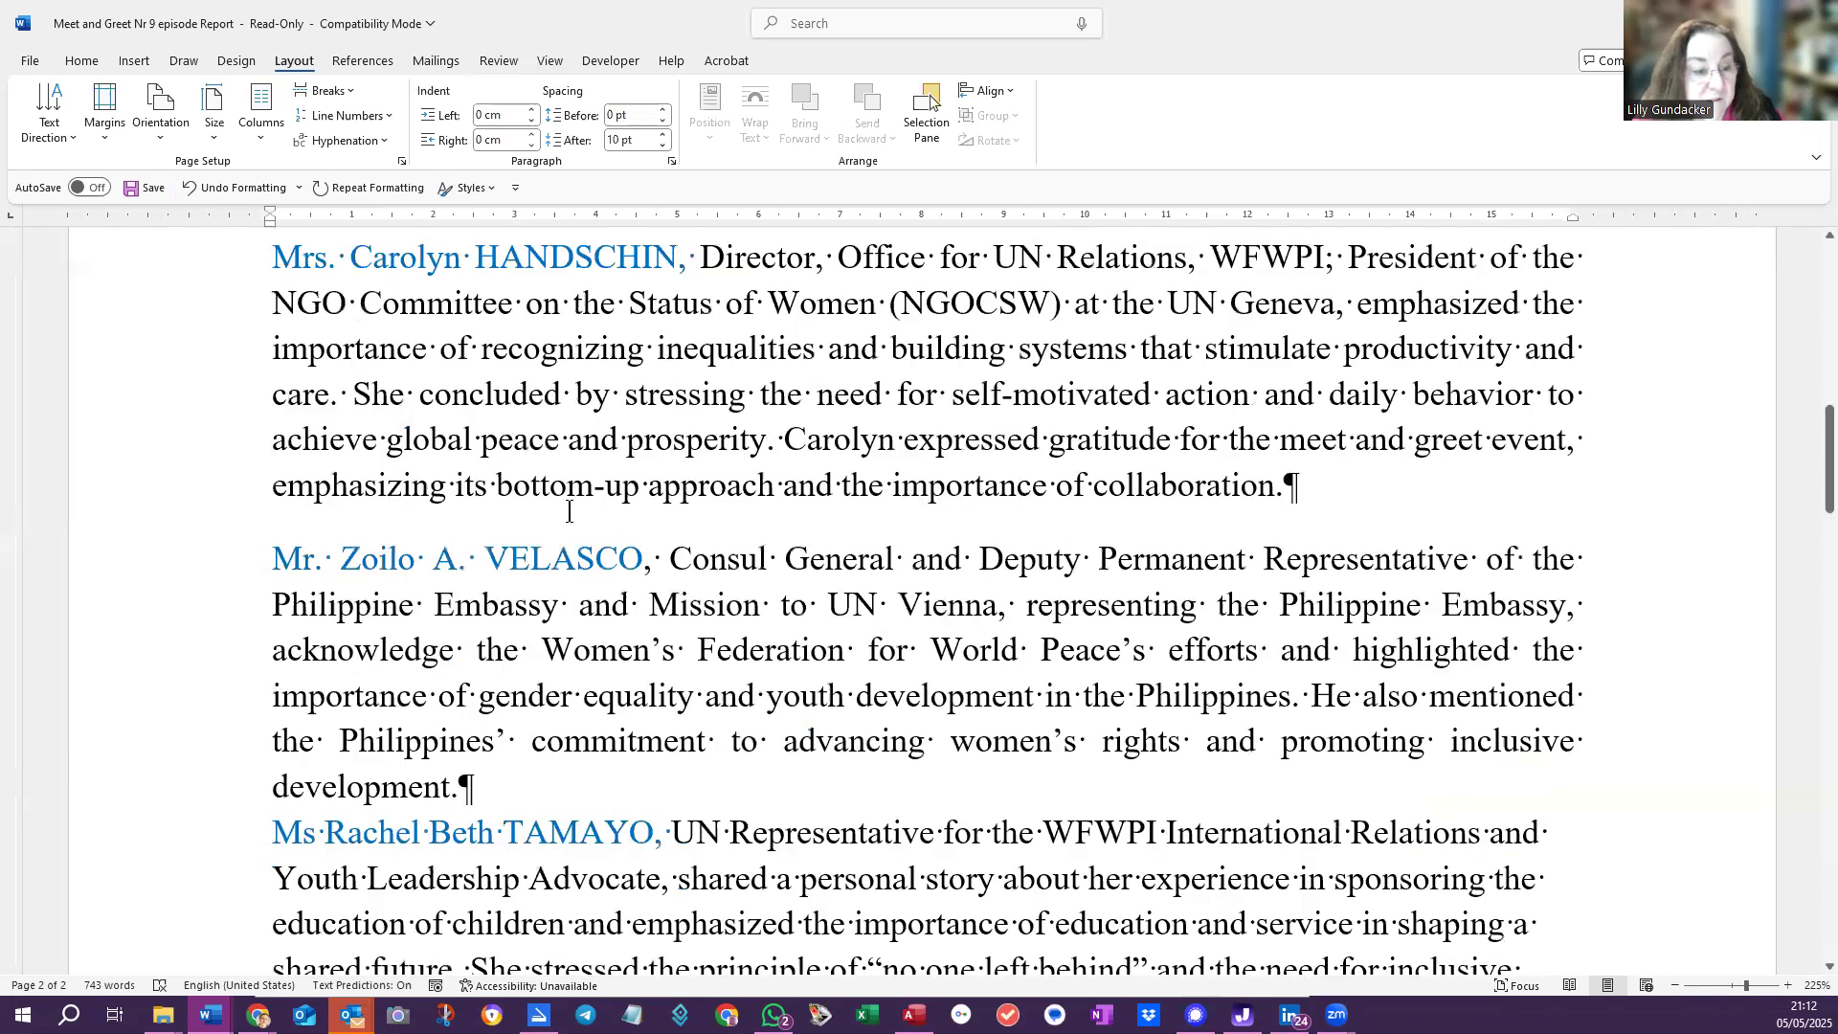
scroll(568, 512, "up", 10)
scroll(570, 514, "down", 5)
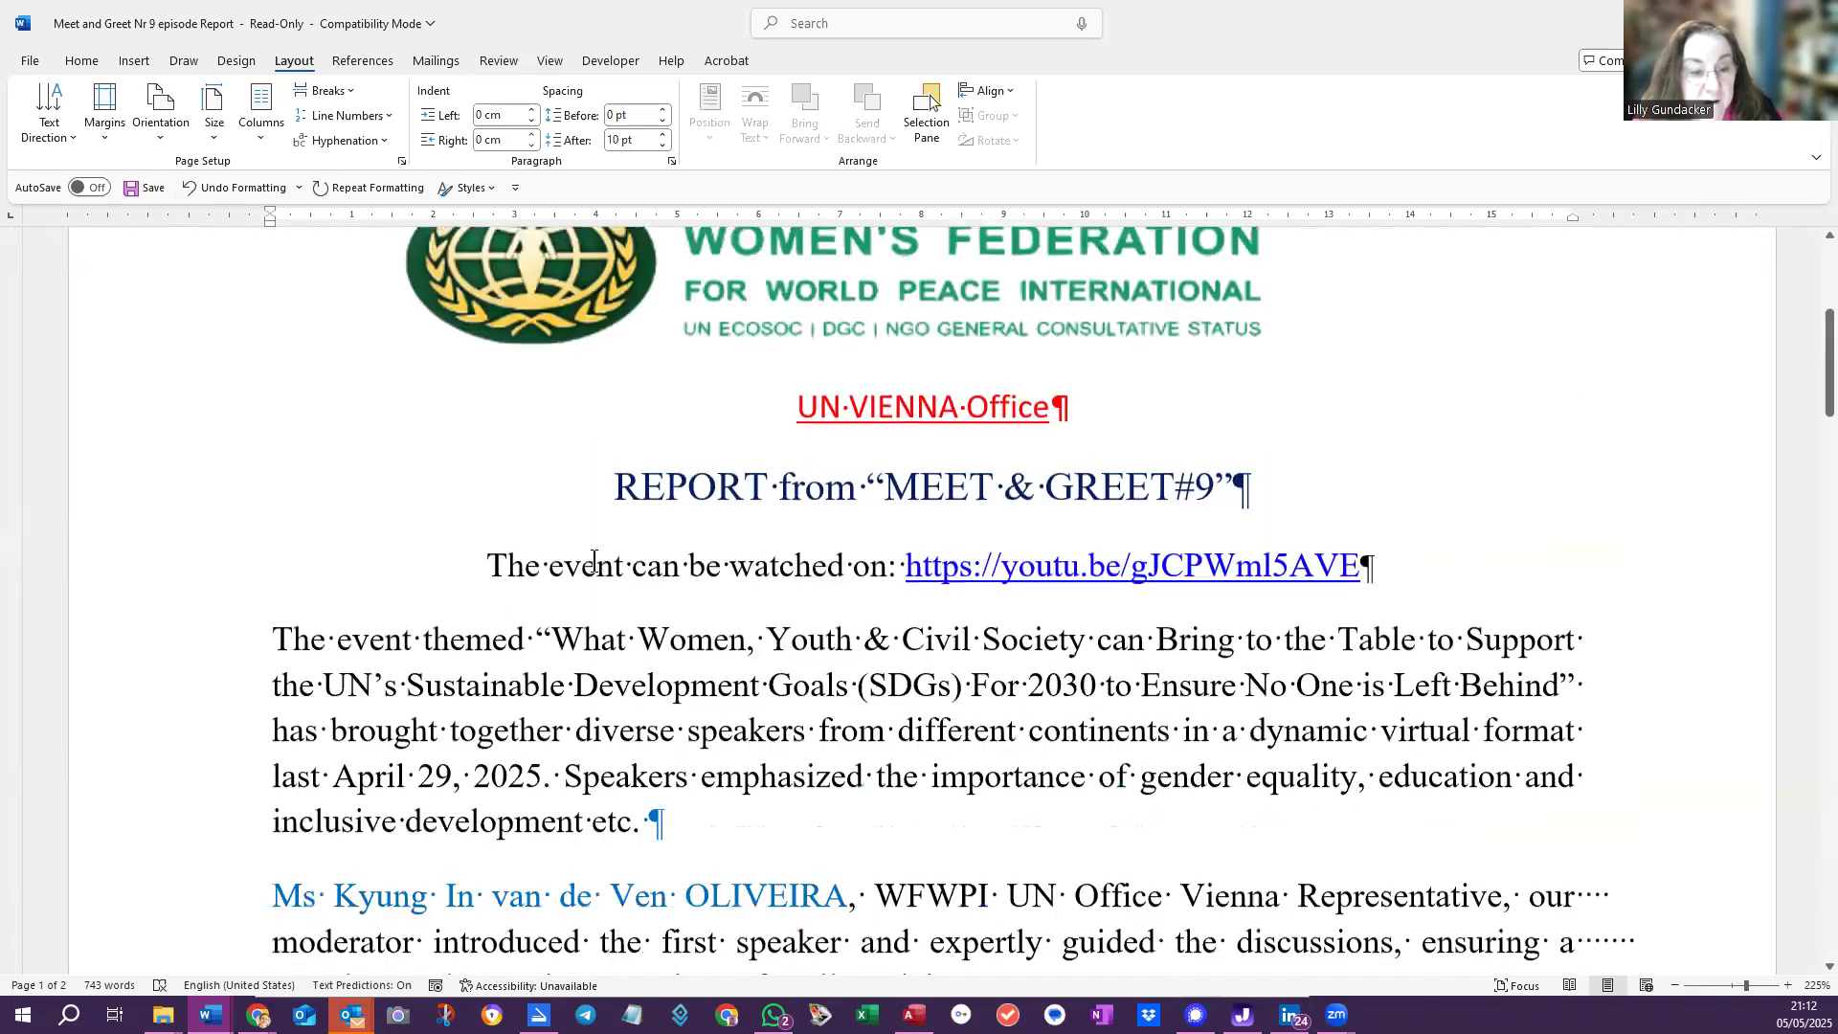
scroll(723, 522, "down", 5)
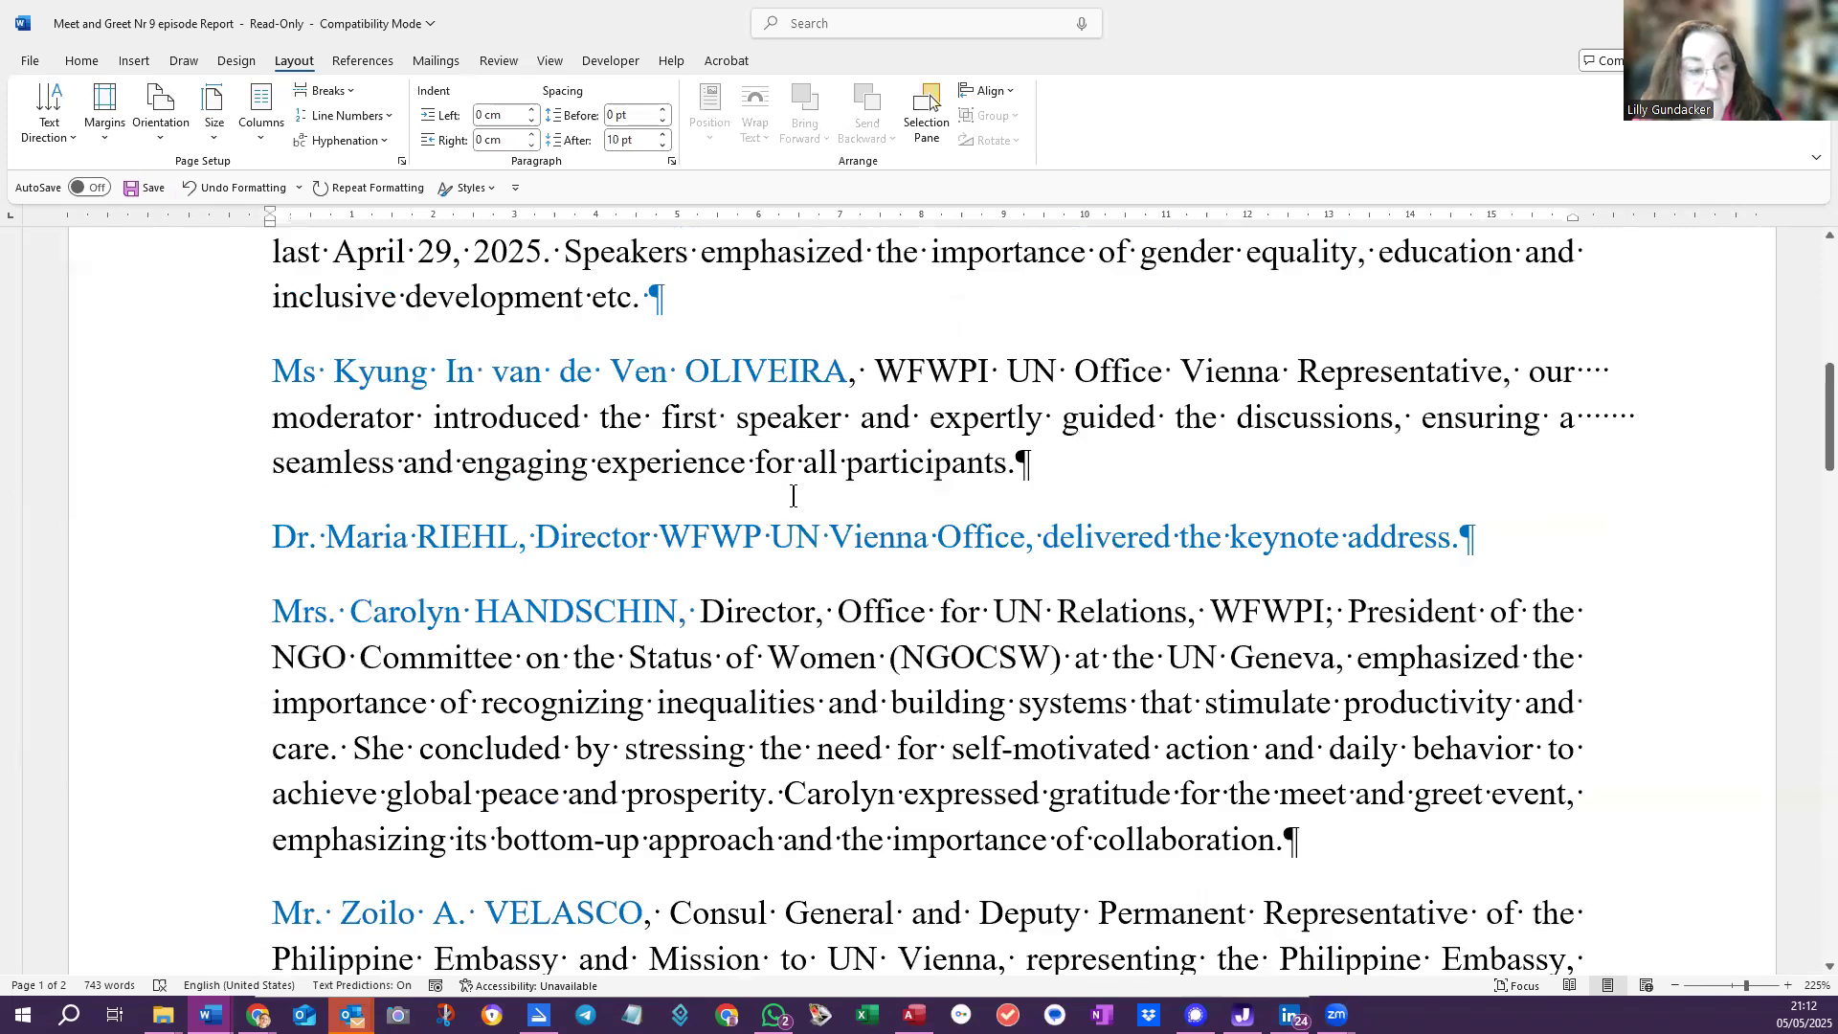
scroll(980, 495, "down", 2)
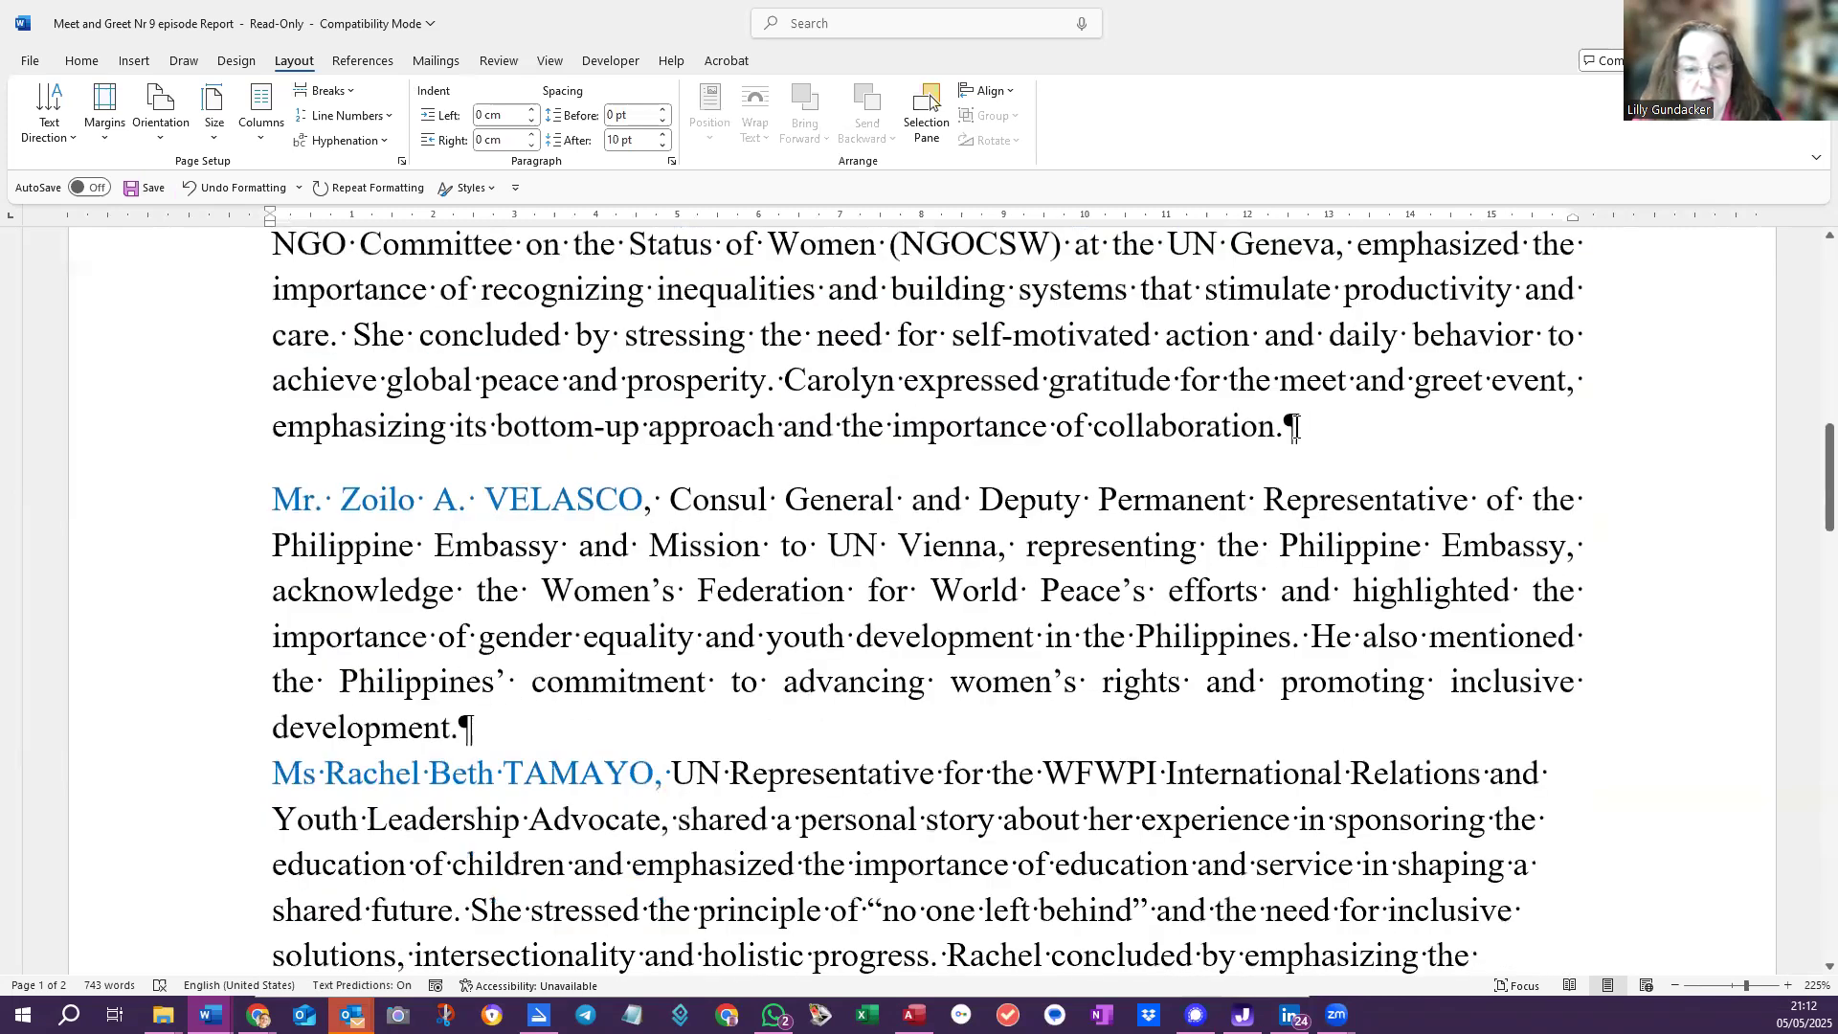
Copy the formatting of the UN Relations director's paragraph to the last line of the Philippine Embassy representative's paragraph with Format Painter
left_click(213, 439)
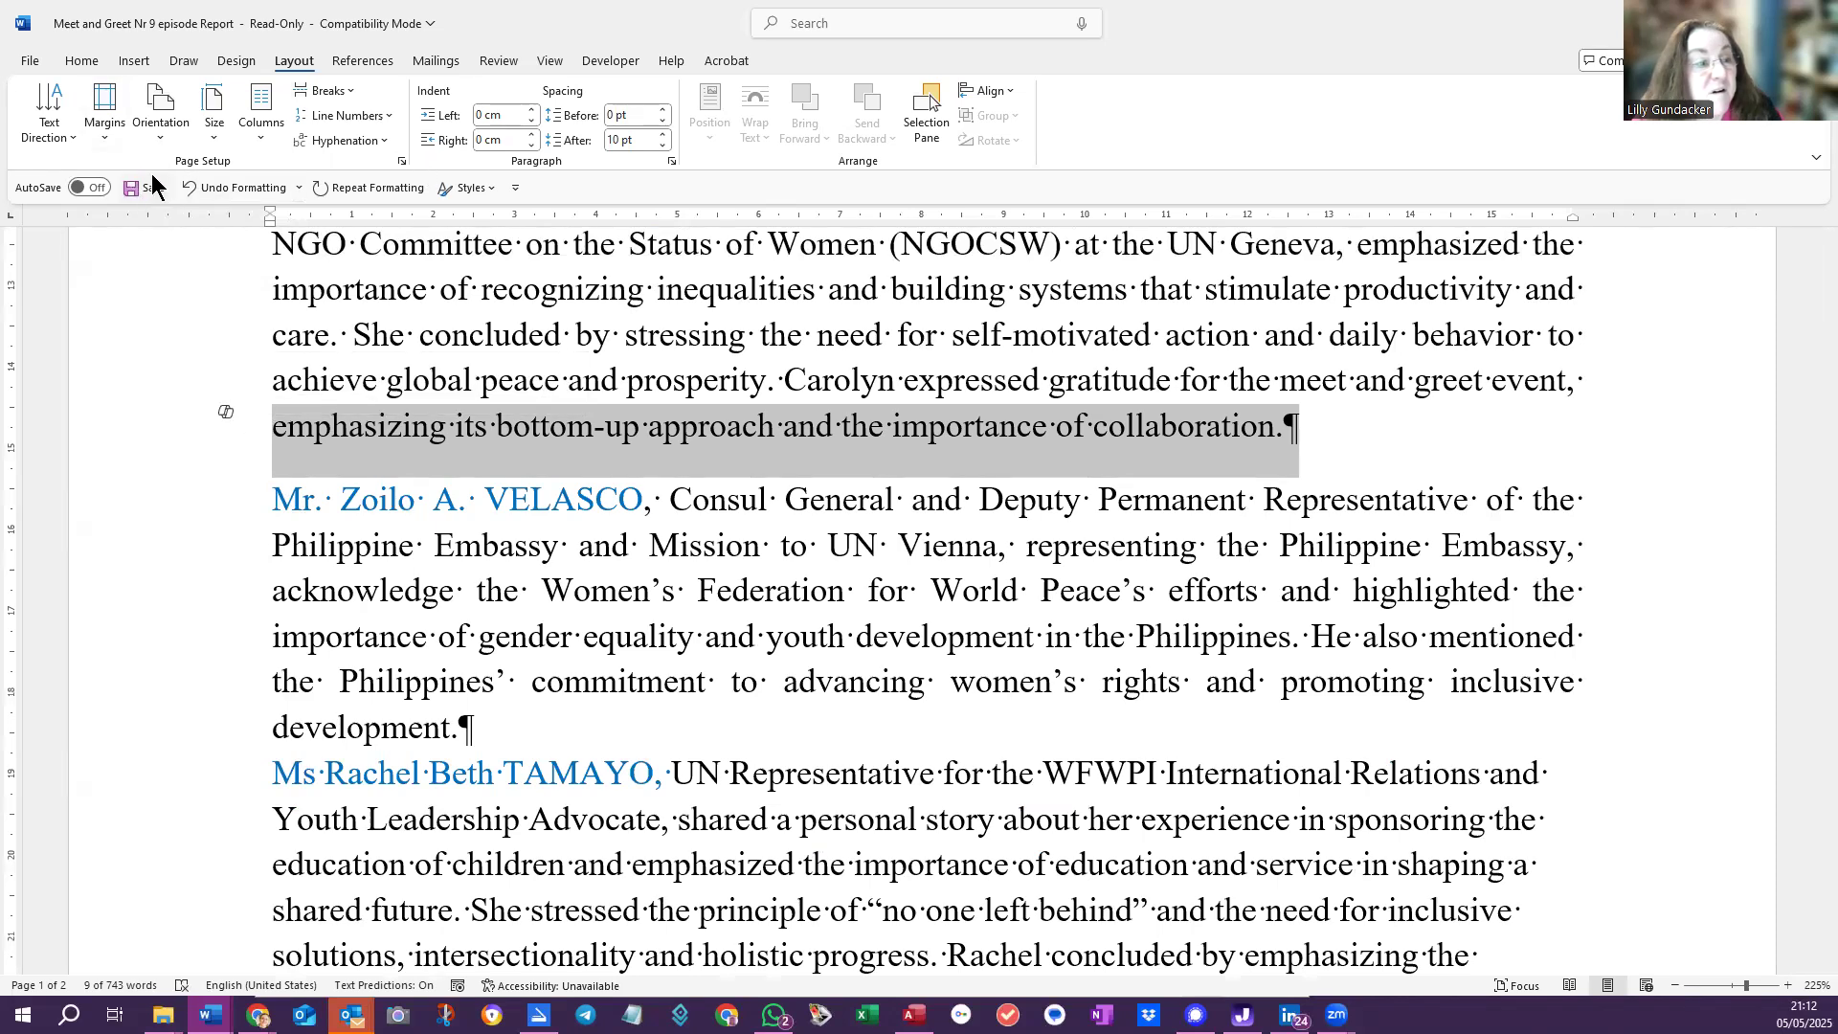
left_click(78, 60)
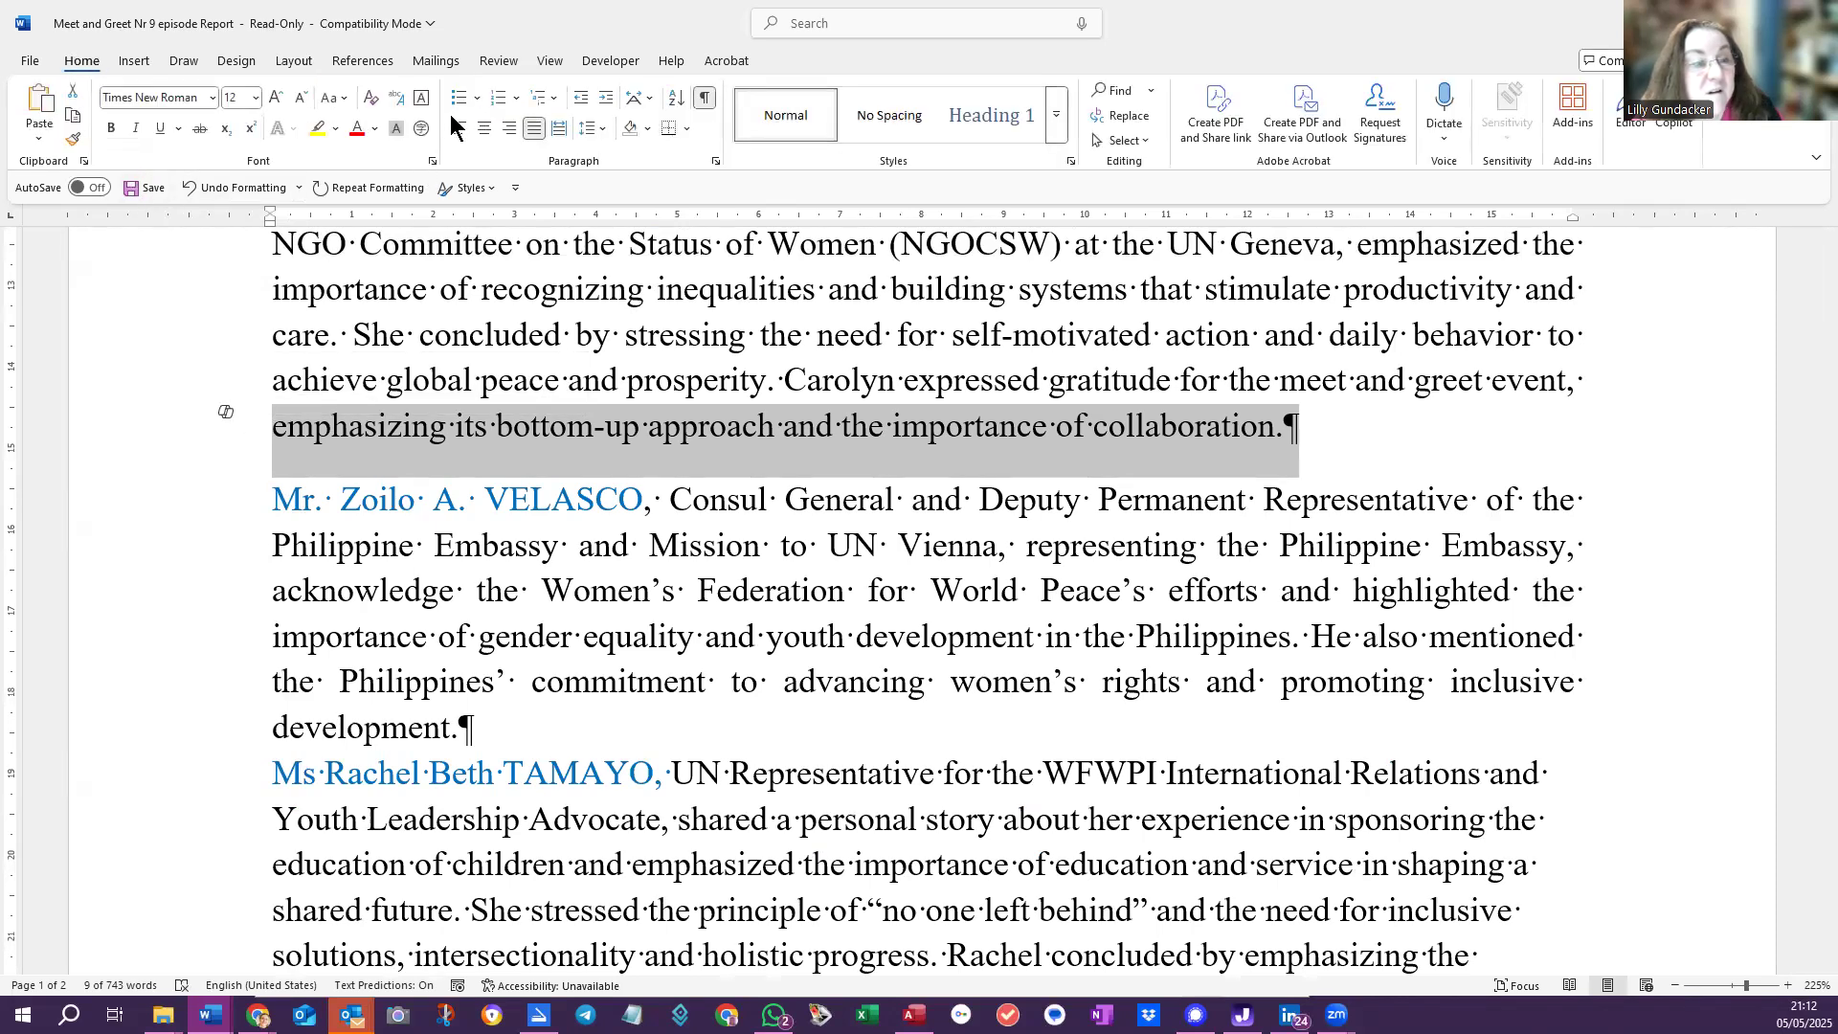
left_click(72, 141)
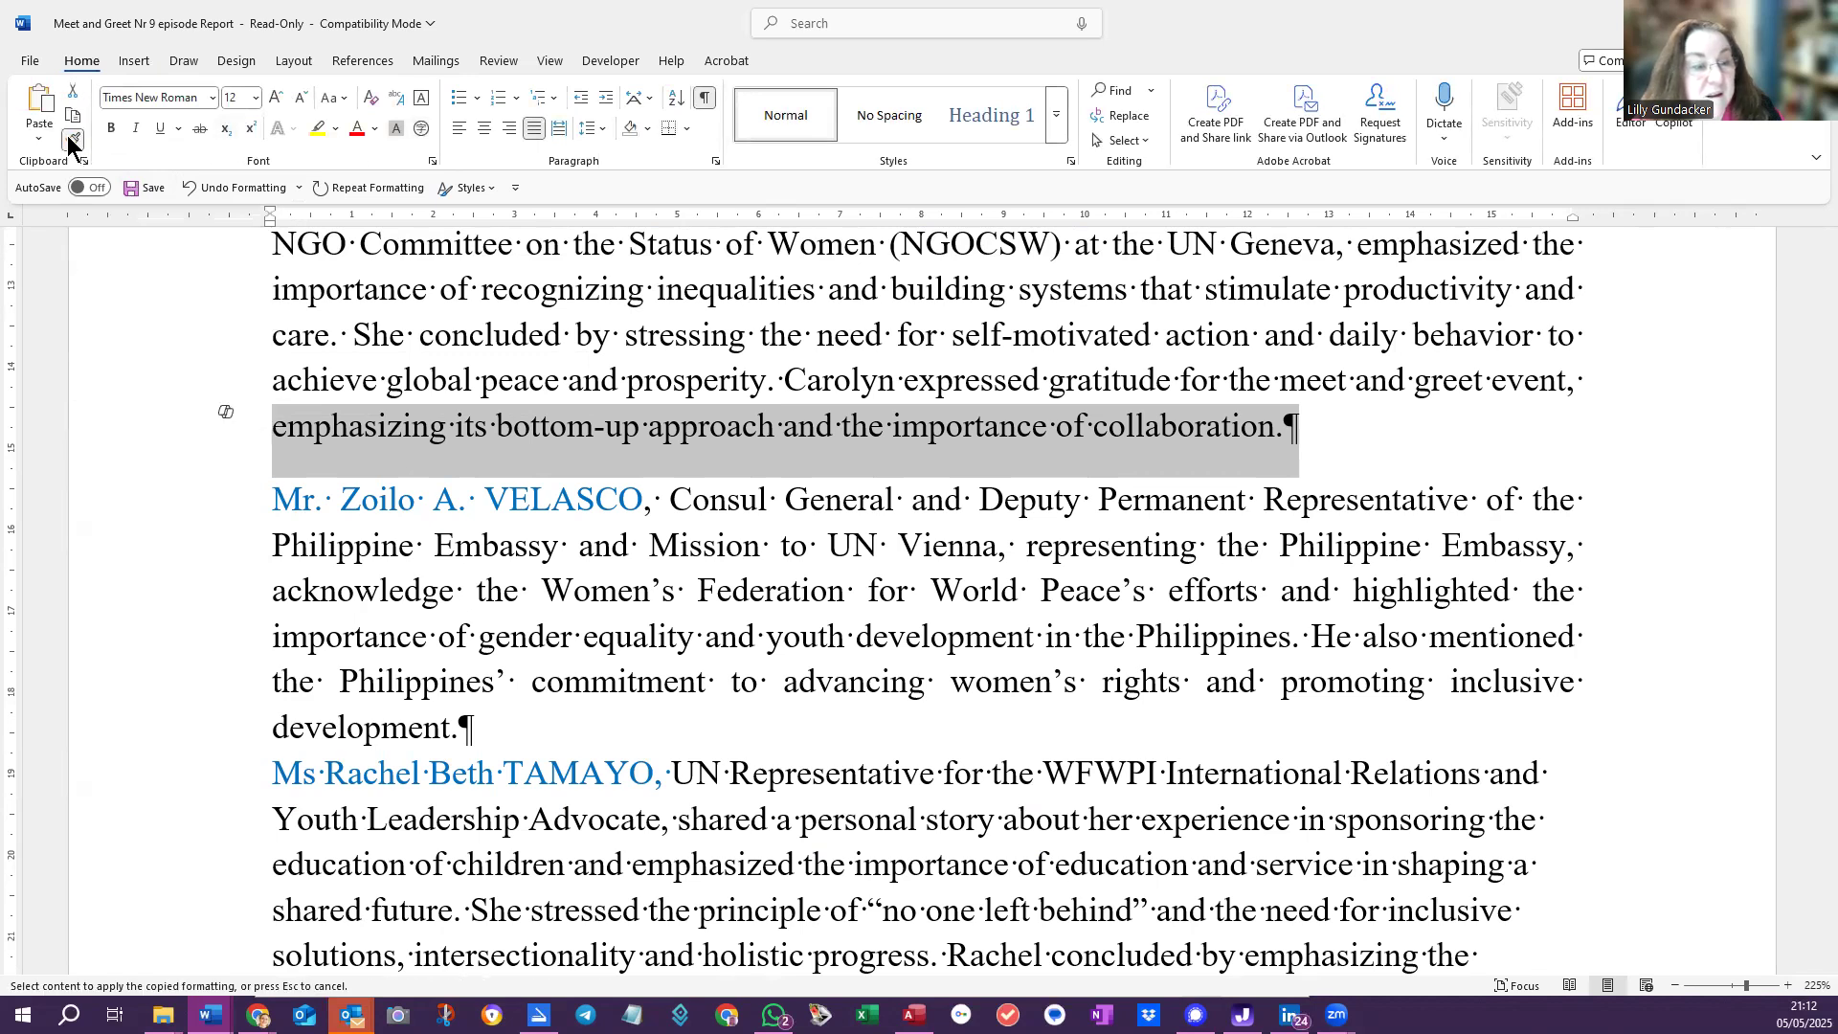
left_click(217, 726)
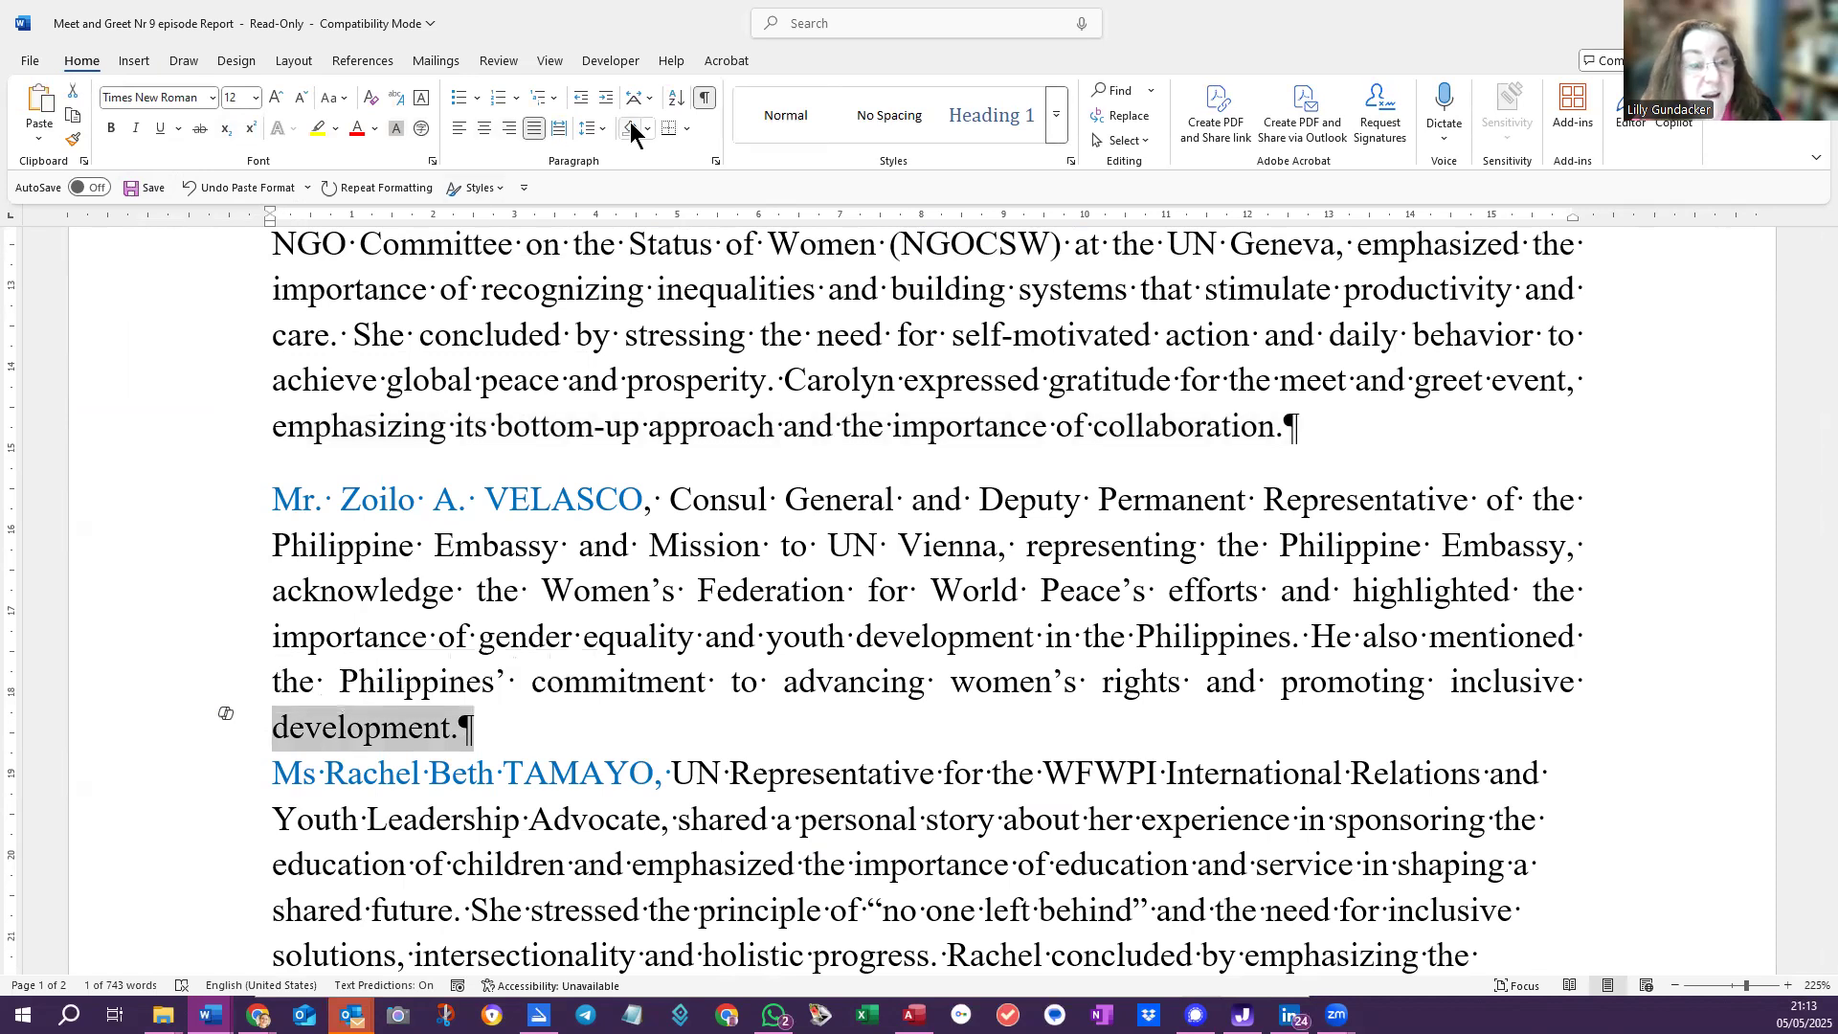
Add space before the Philippine Embassy representative's paragraph and check its spacing against the paragraphs above
left_click(600, 131)
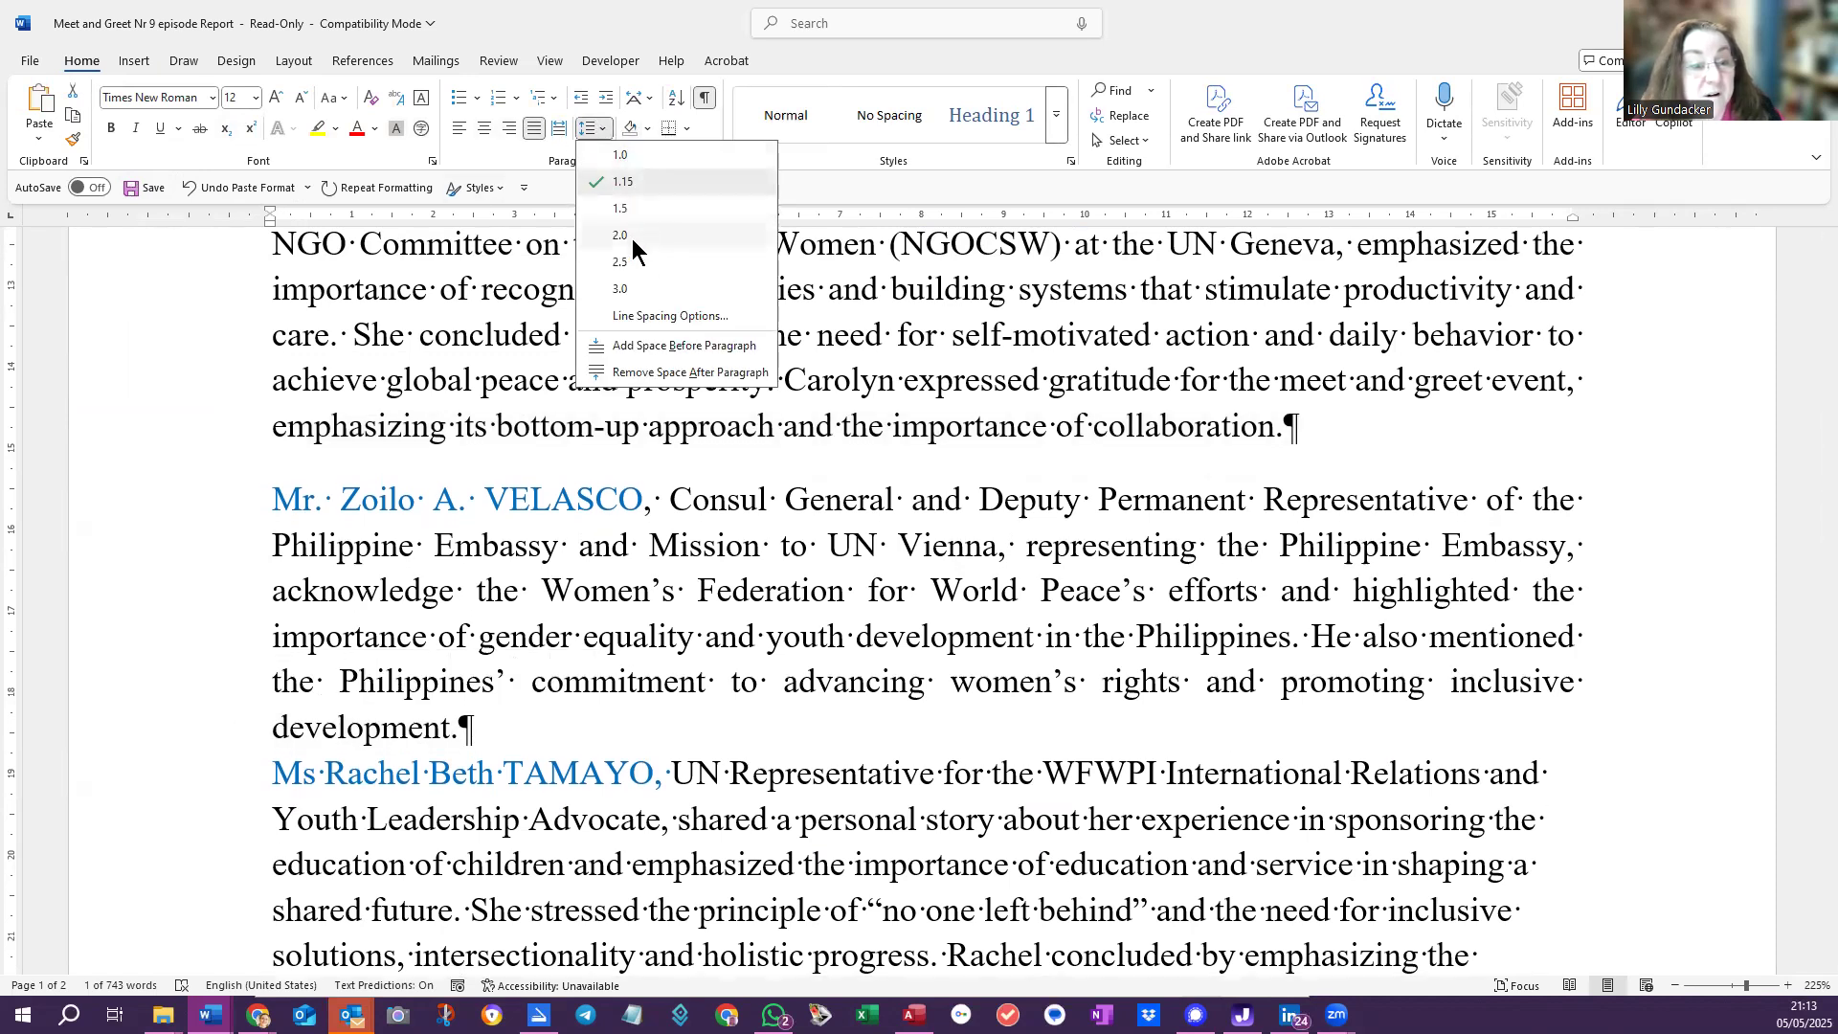
left_click(632, 347)
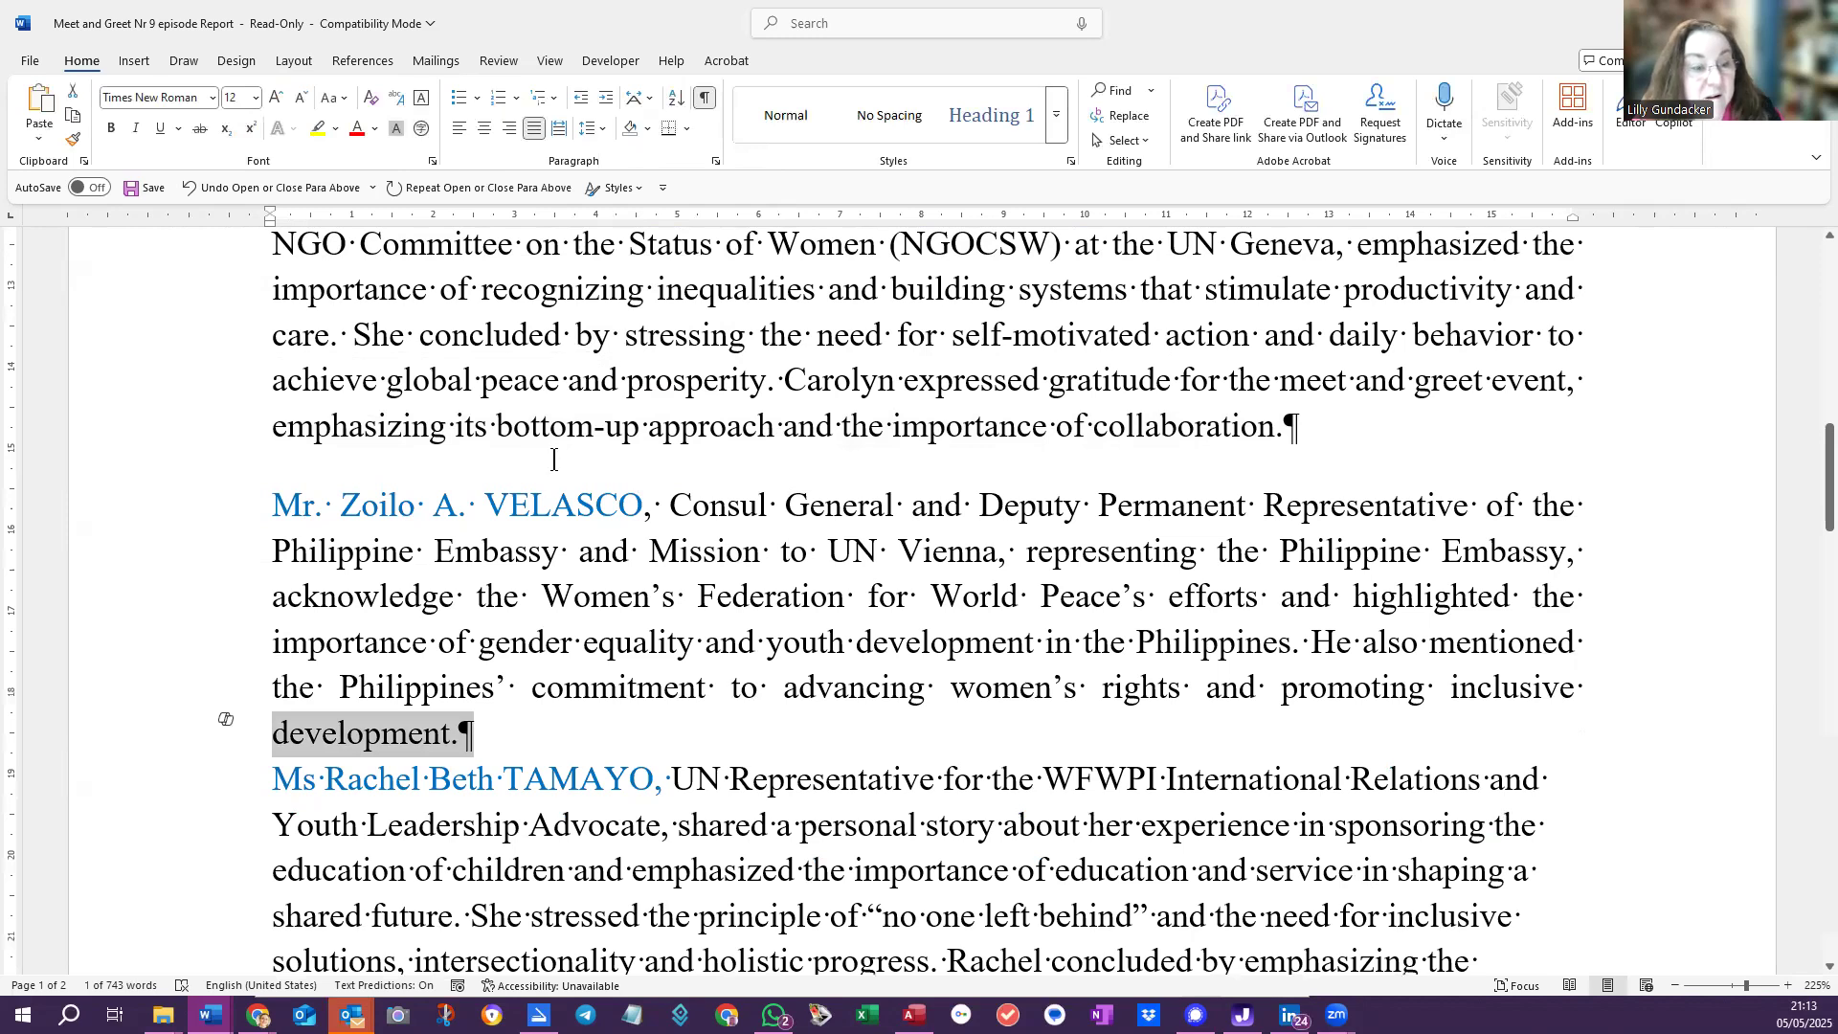
scroll(561, 433, "up", 1)
scroll(563, 438, "up", 4)
scroll(565, 441, "down", 5)
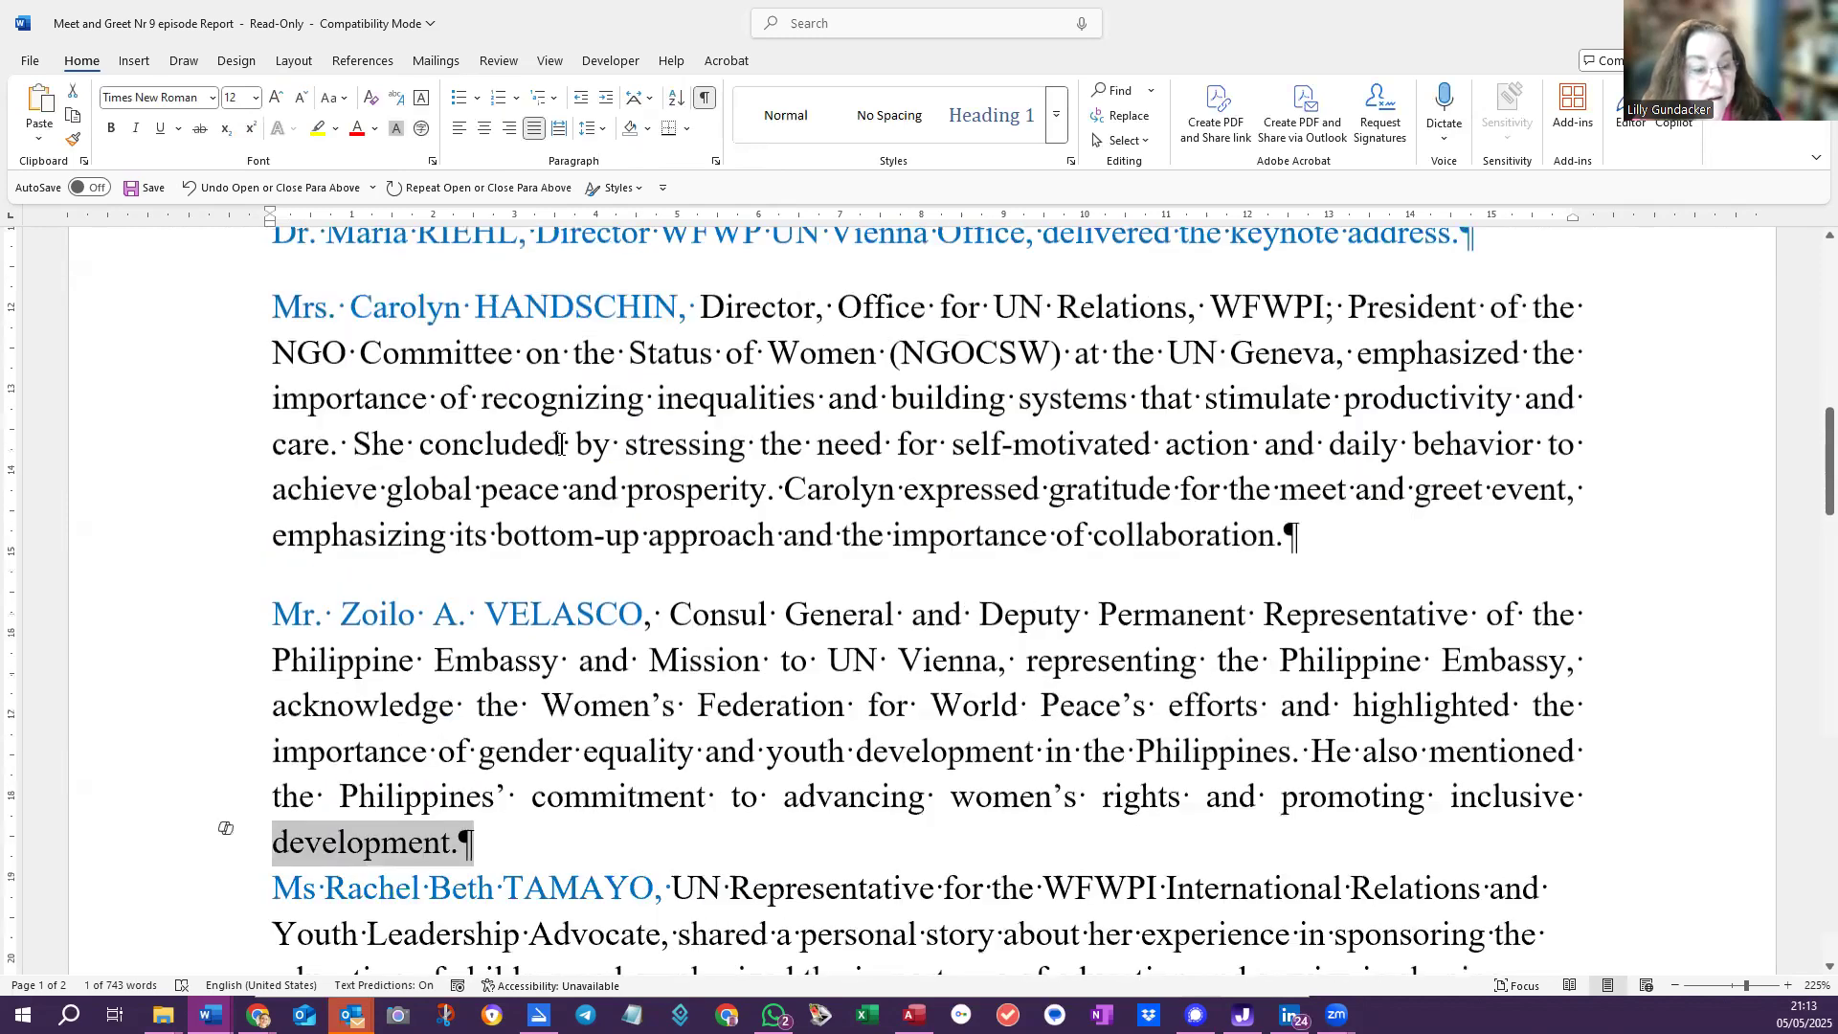
Add space before the Youth Leadership Advocate's paragraph and remove the space after it
scroll(587, 450, "down", 4)
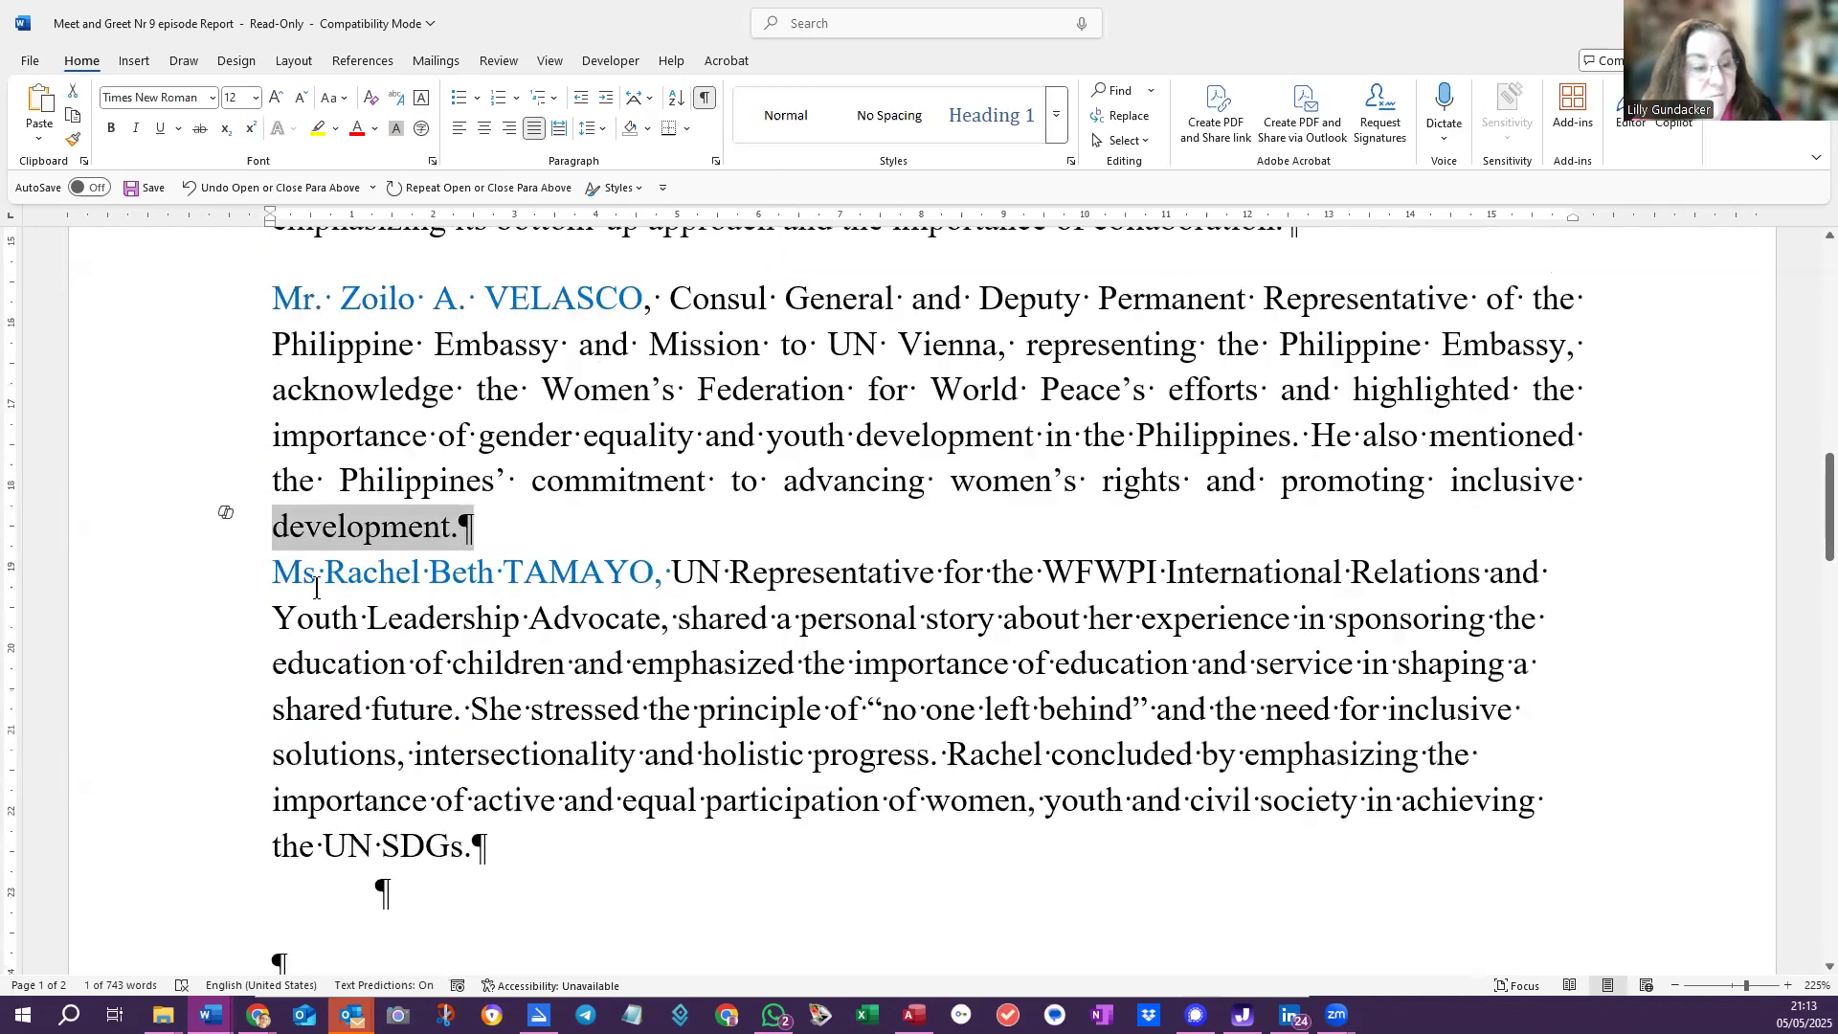
left_click(237, 584)
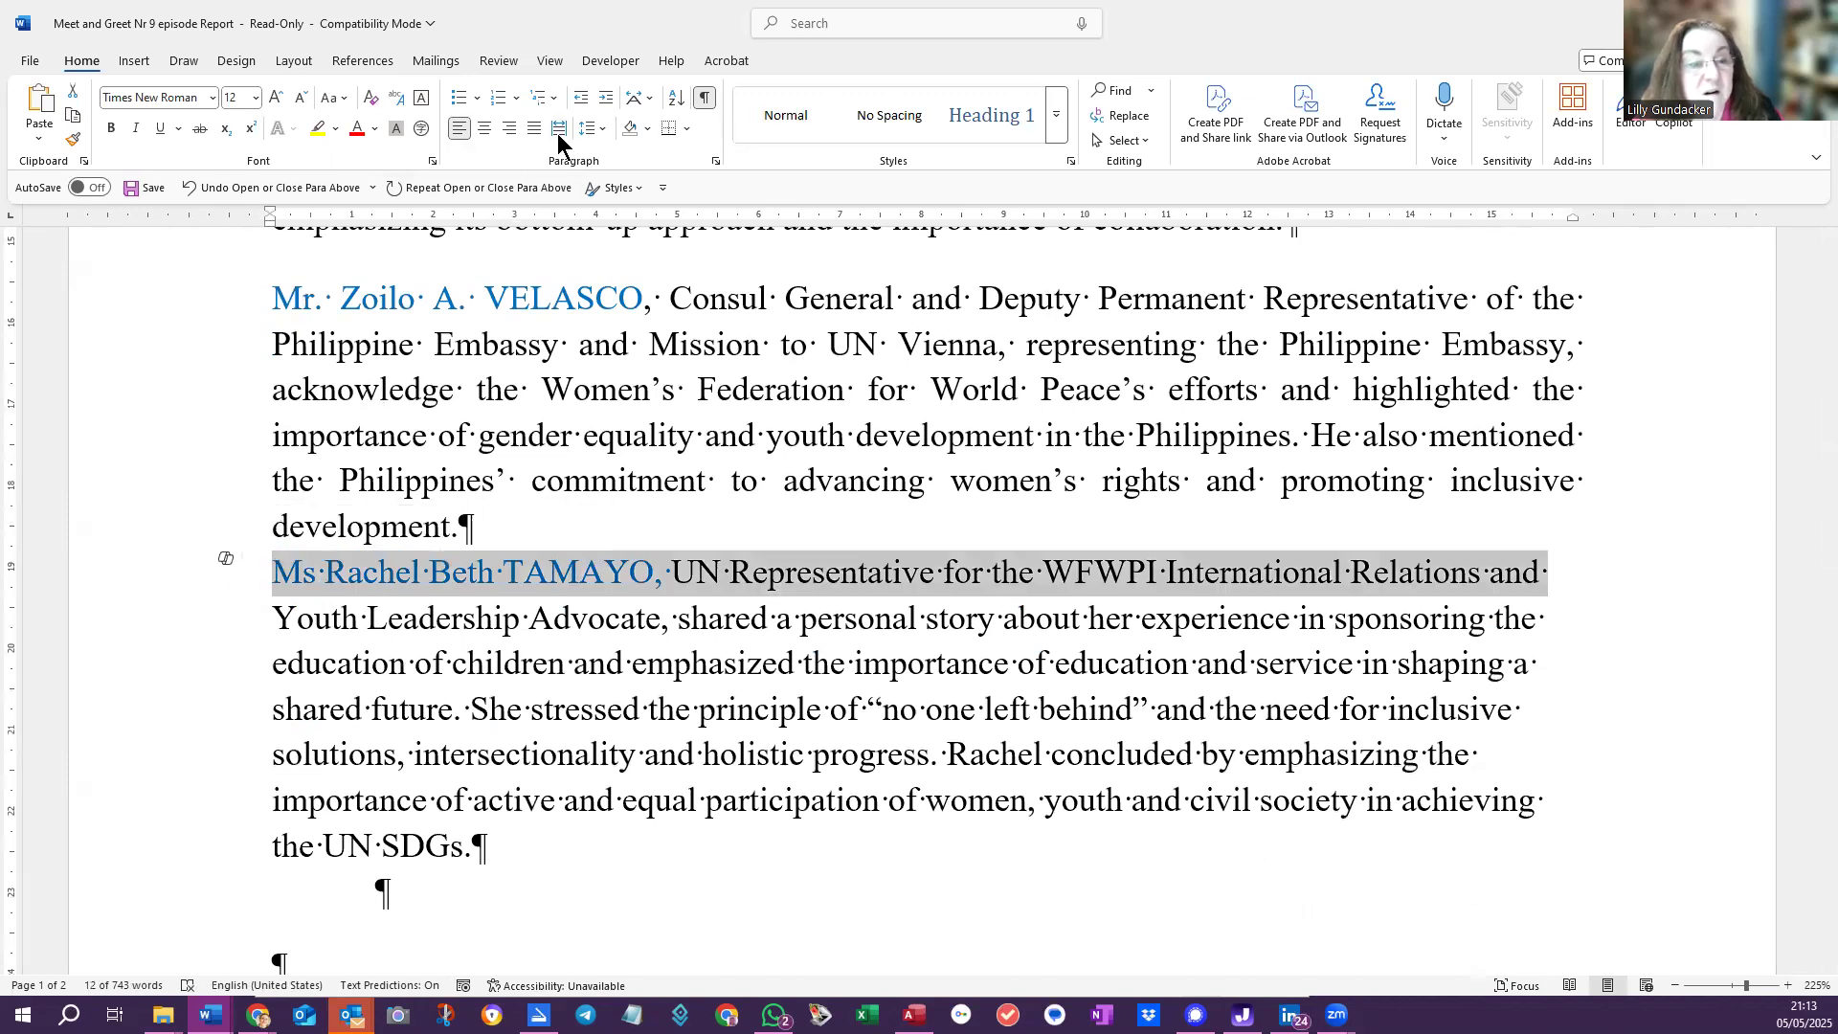
left_click(604, 132)
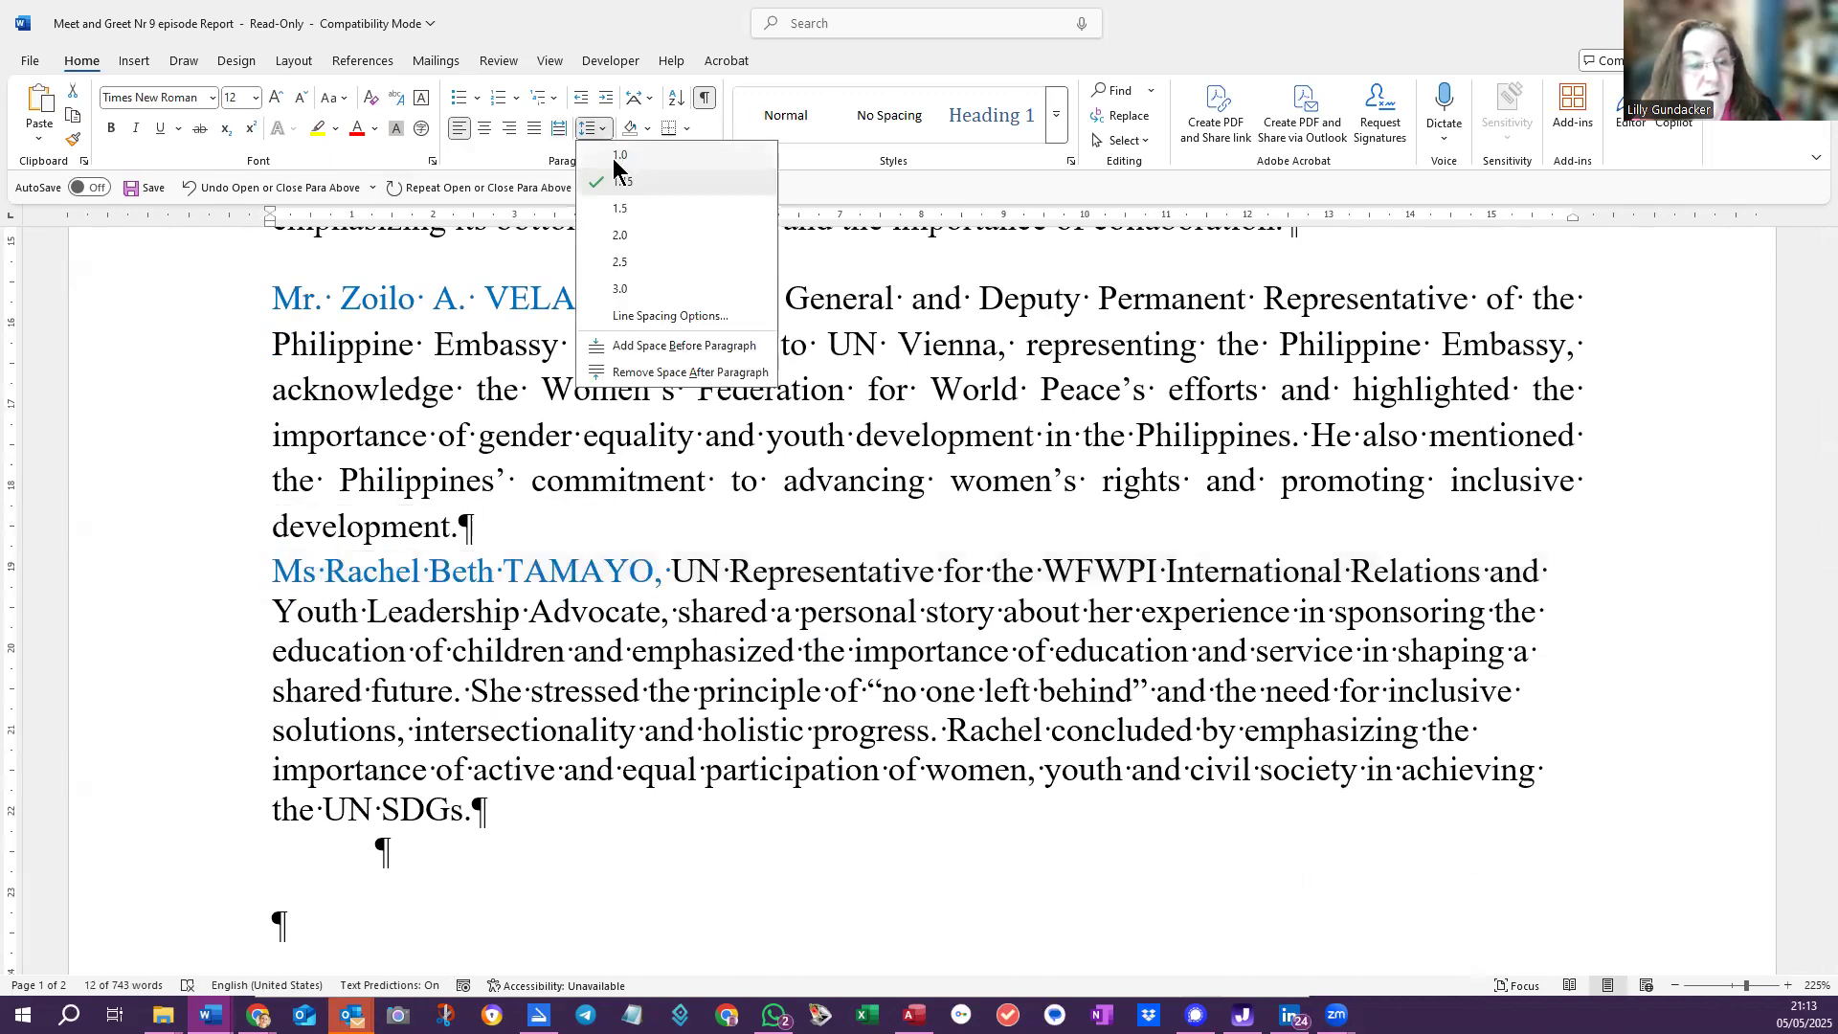
key("Escape")
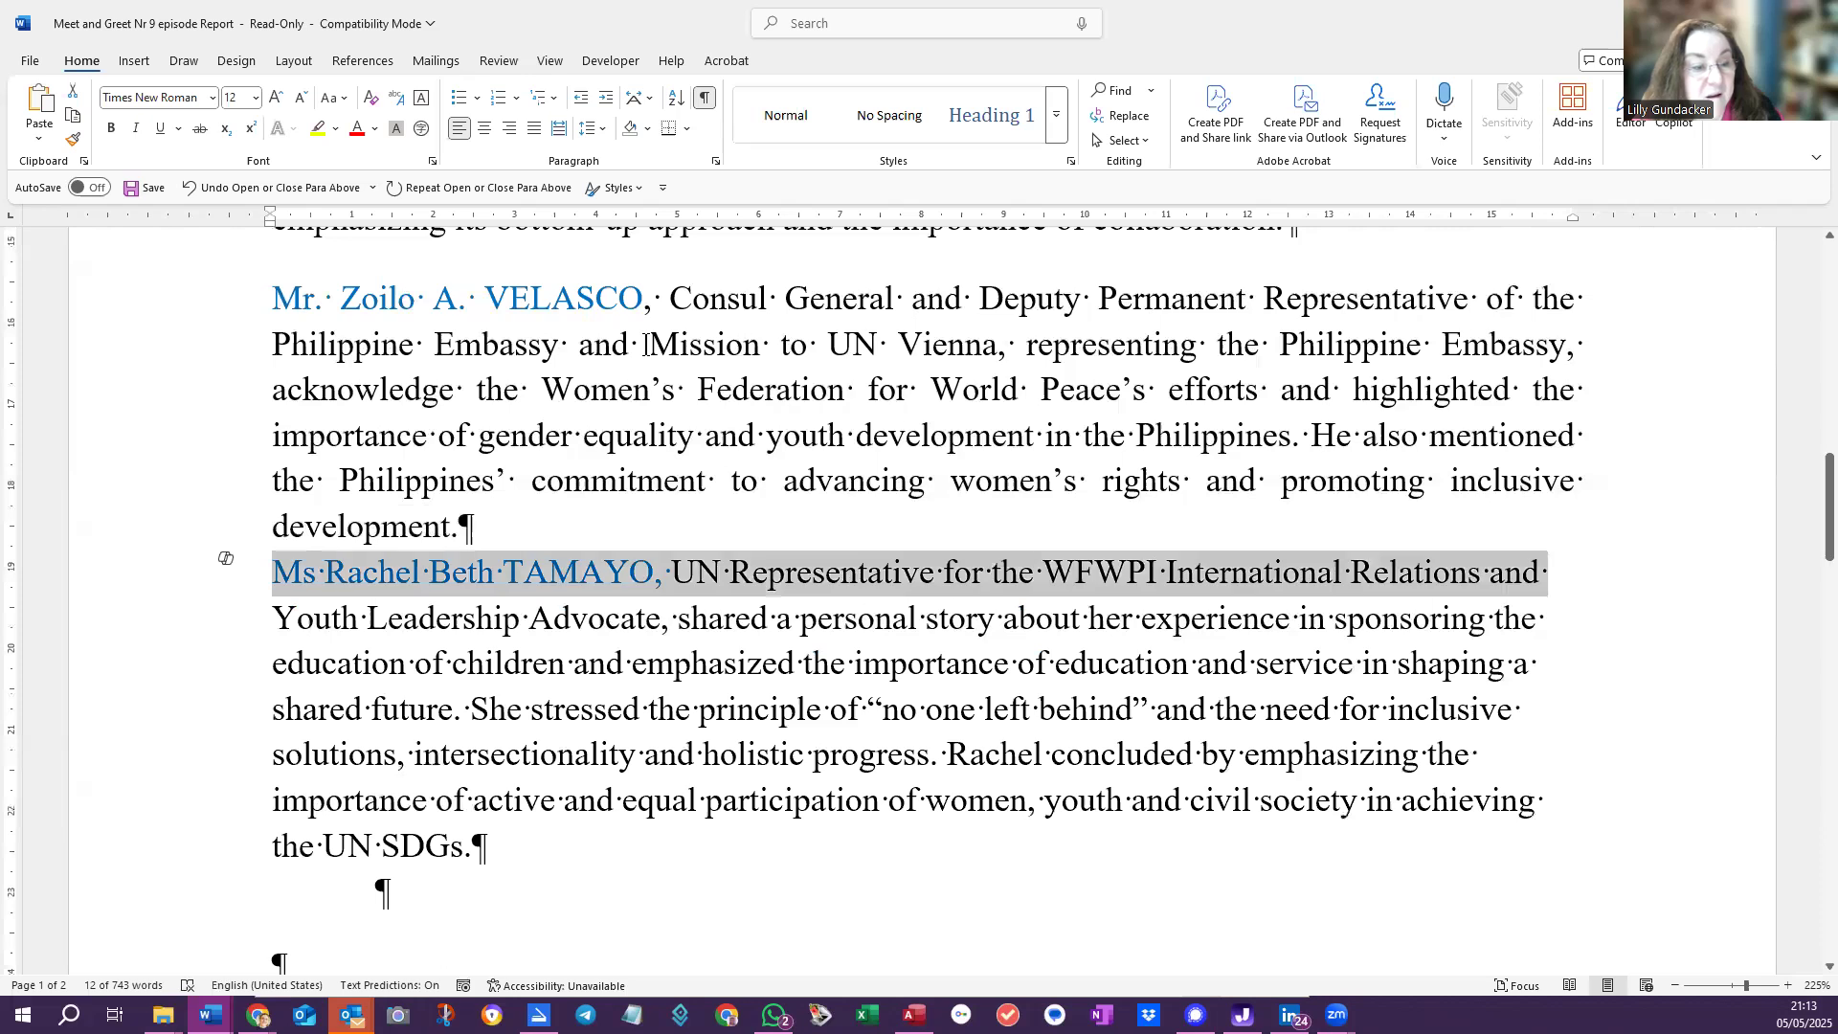
left_click(601, 129)
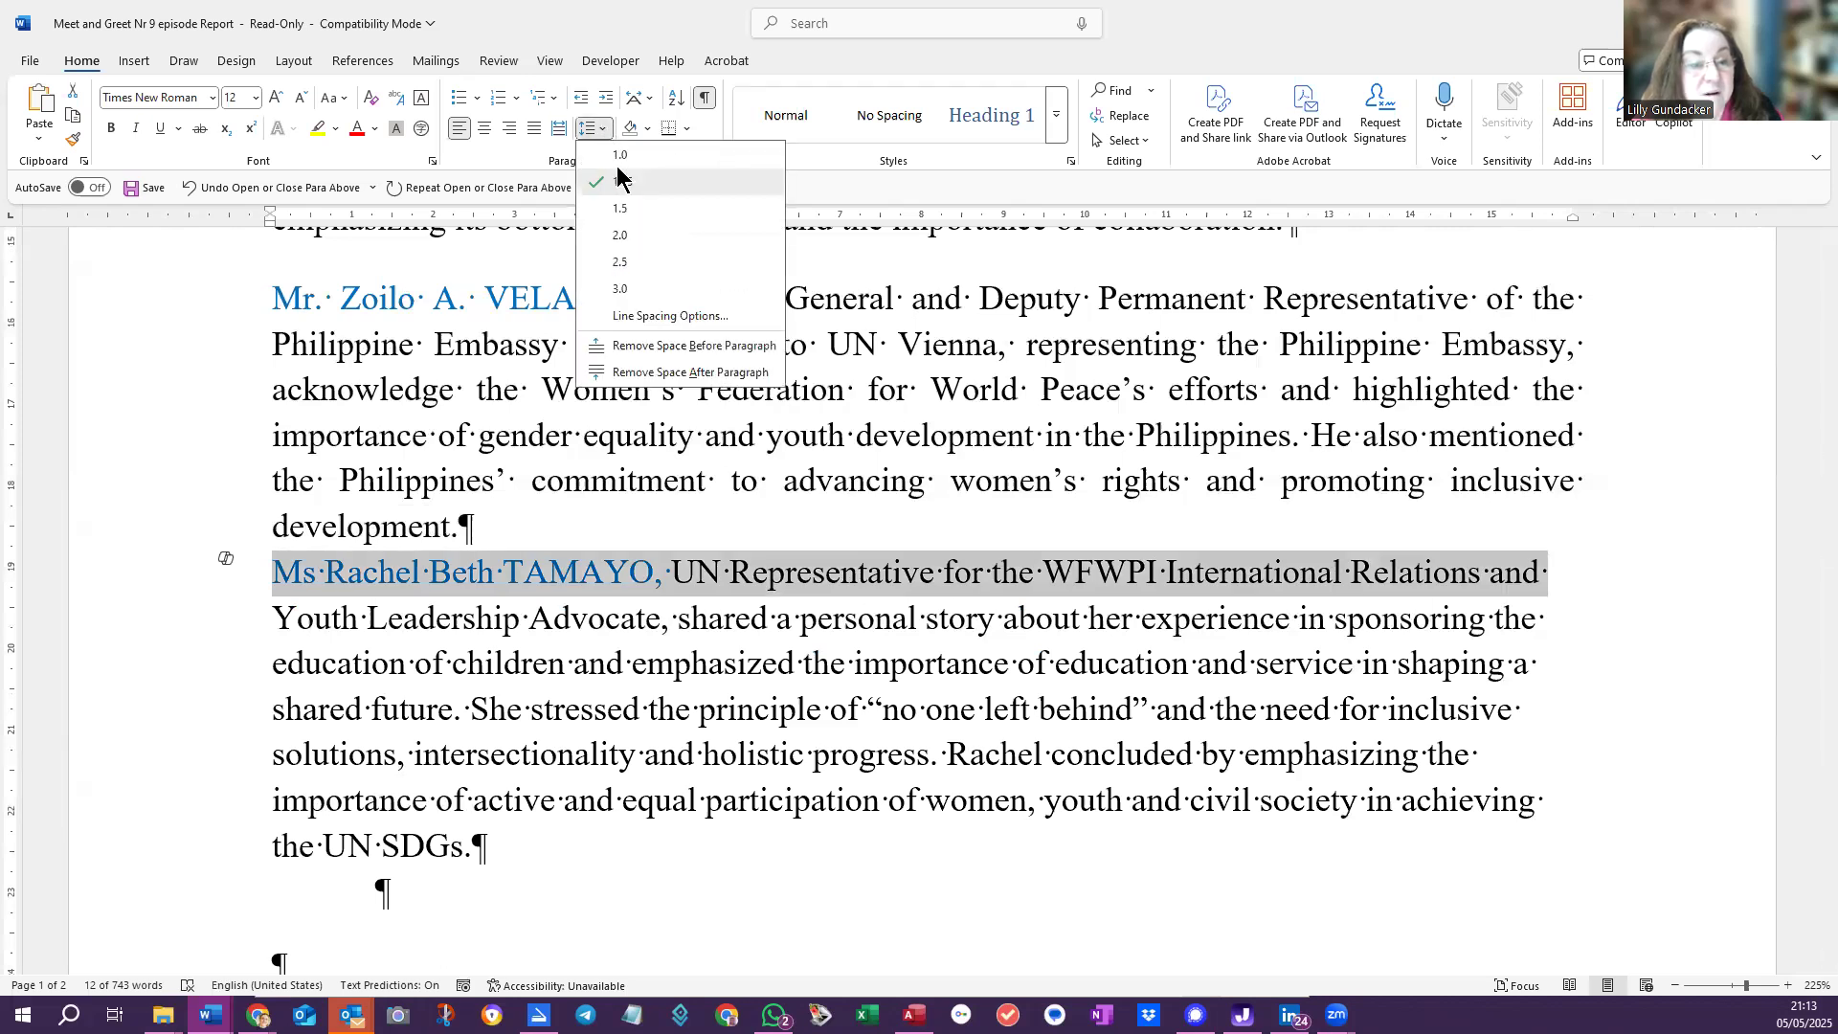
left_click(632, 371)
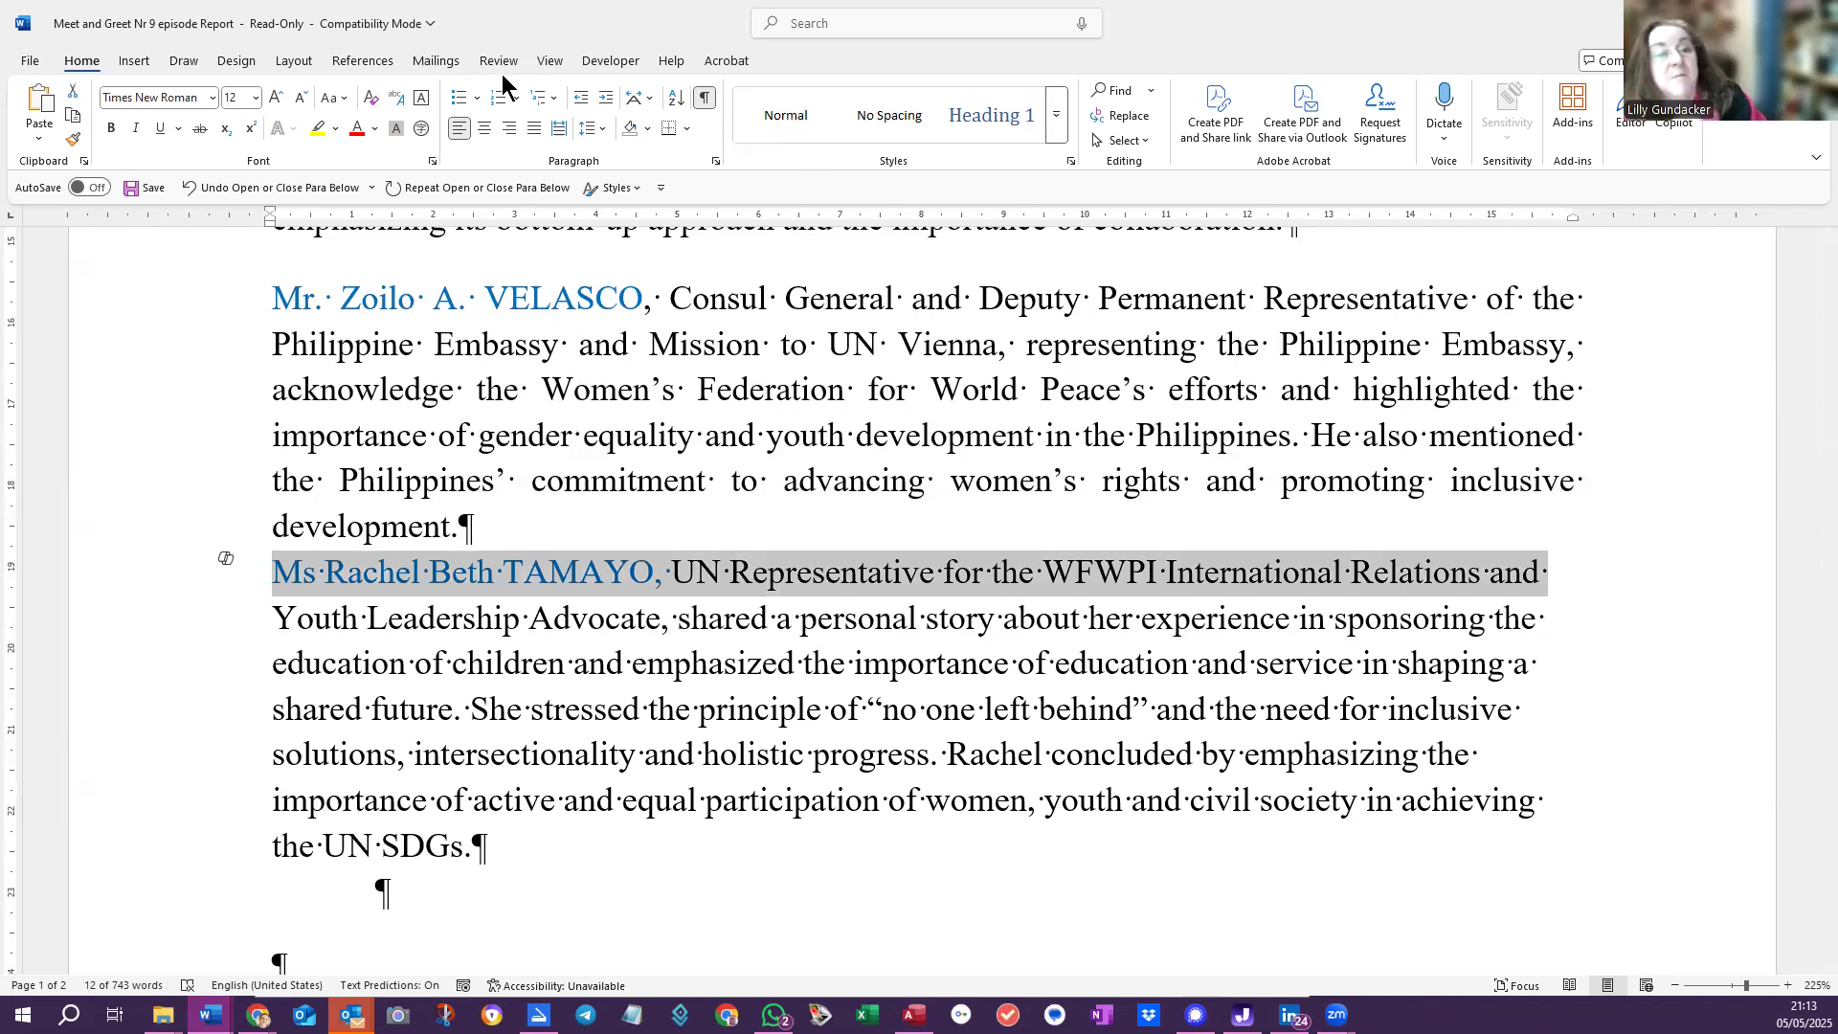
Turn off "Don't add space between paragraphs of the same style" for the Youth Leadership Advocate's paragraph
left_click(596, 127)
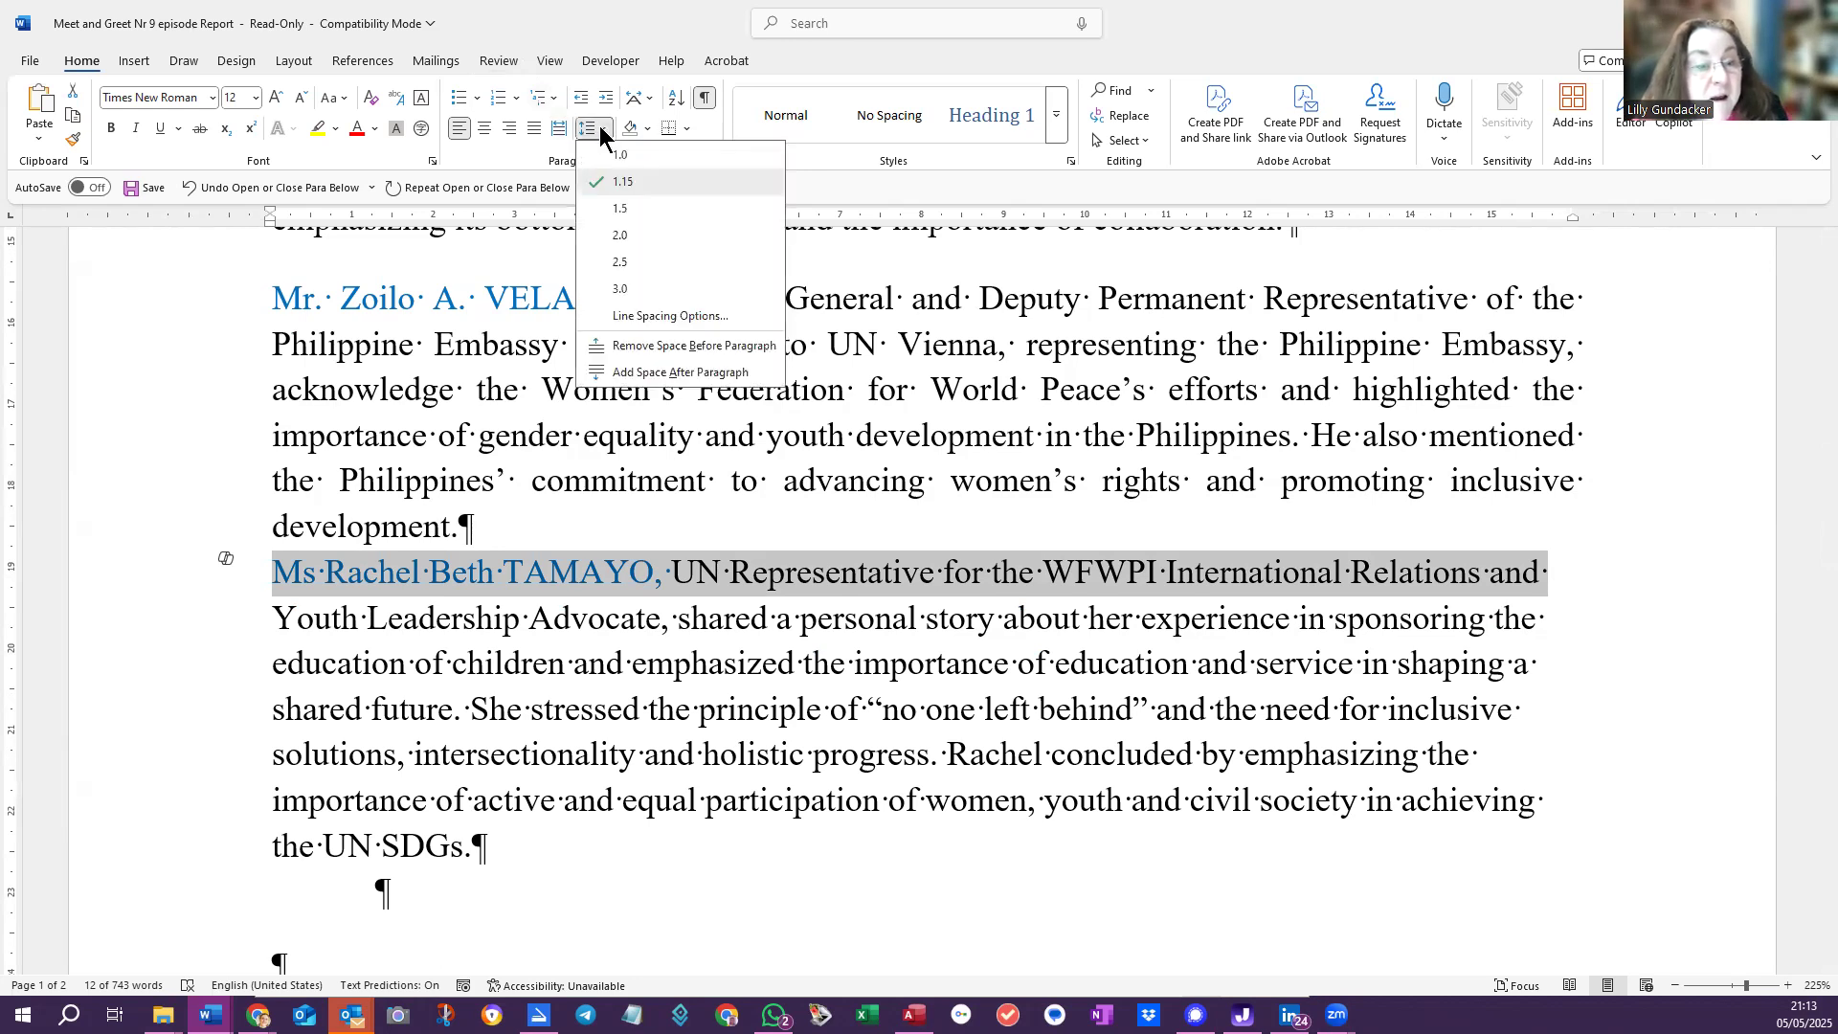
left_click(629, 316)
left_click(750, 559)
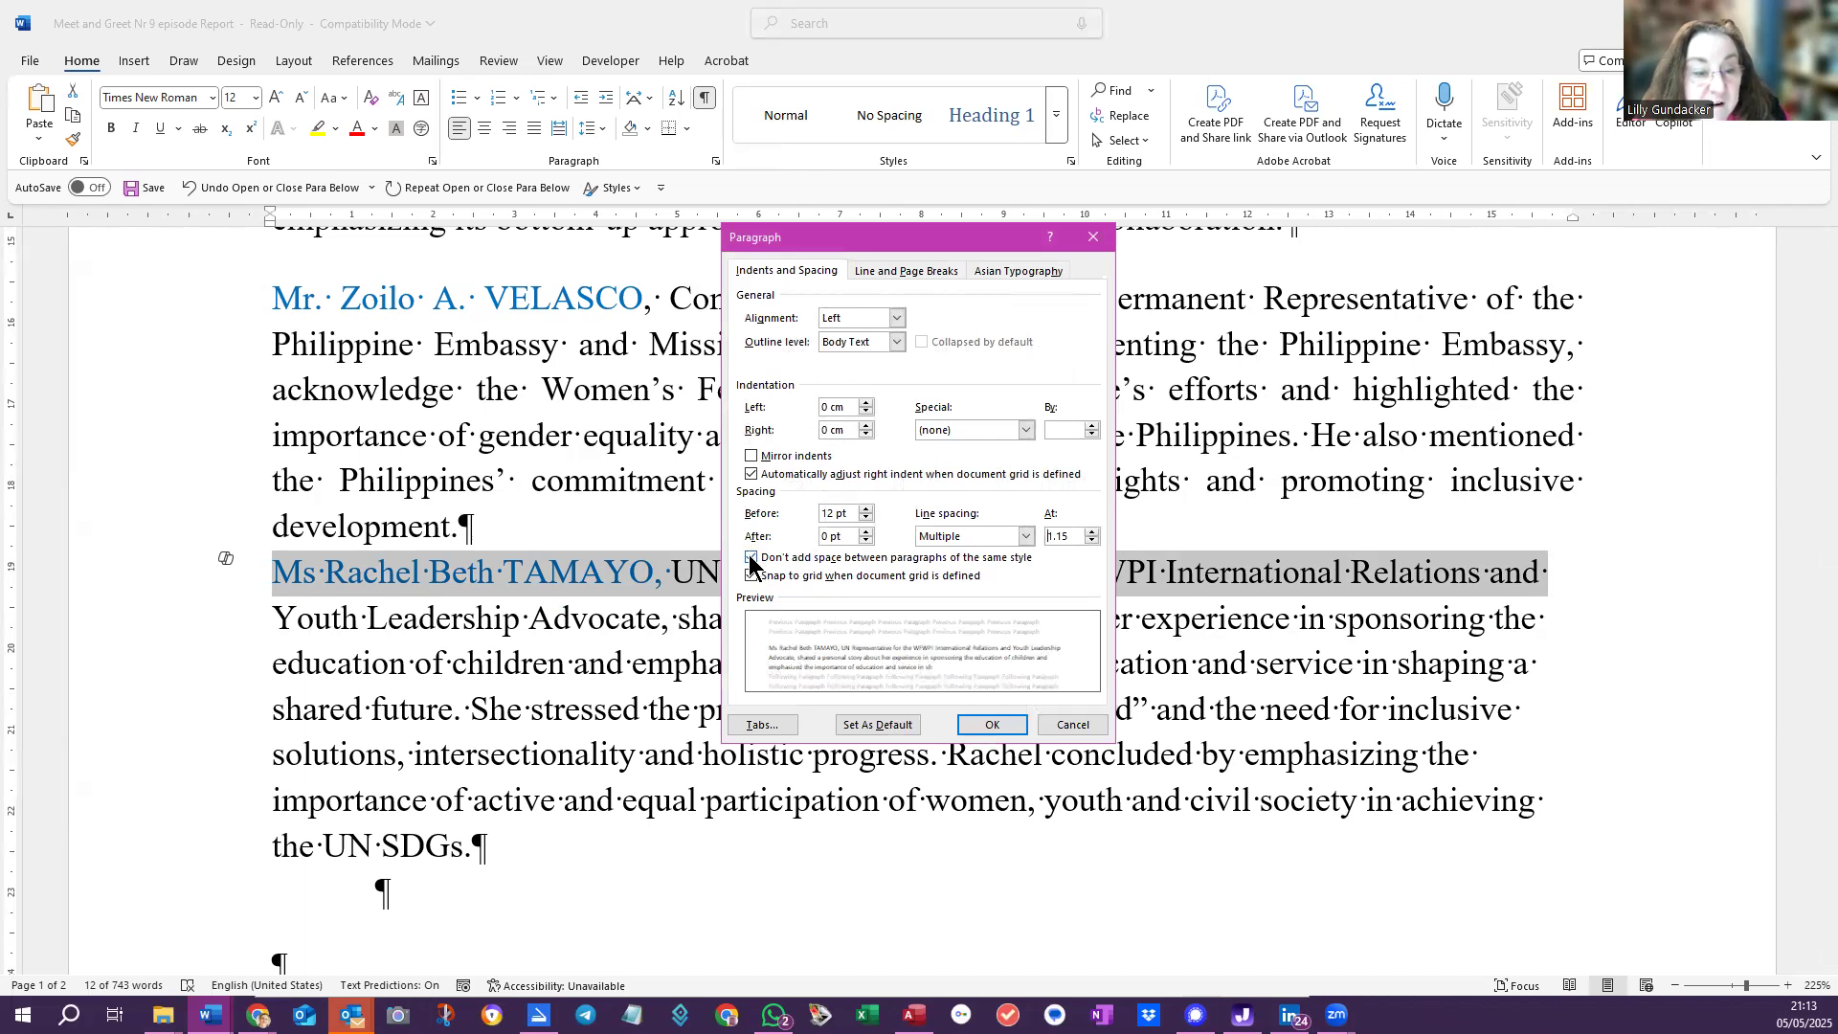
left_click(751, 559)
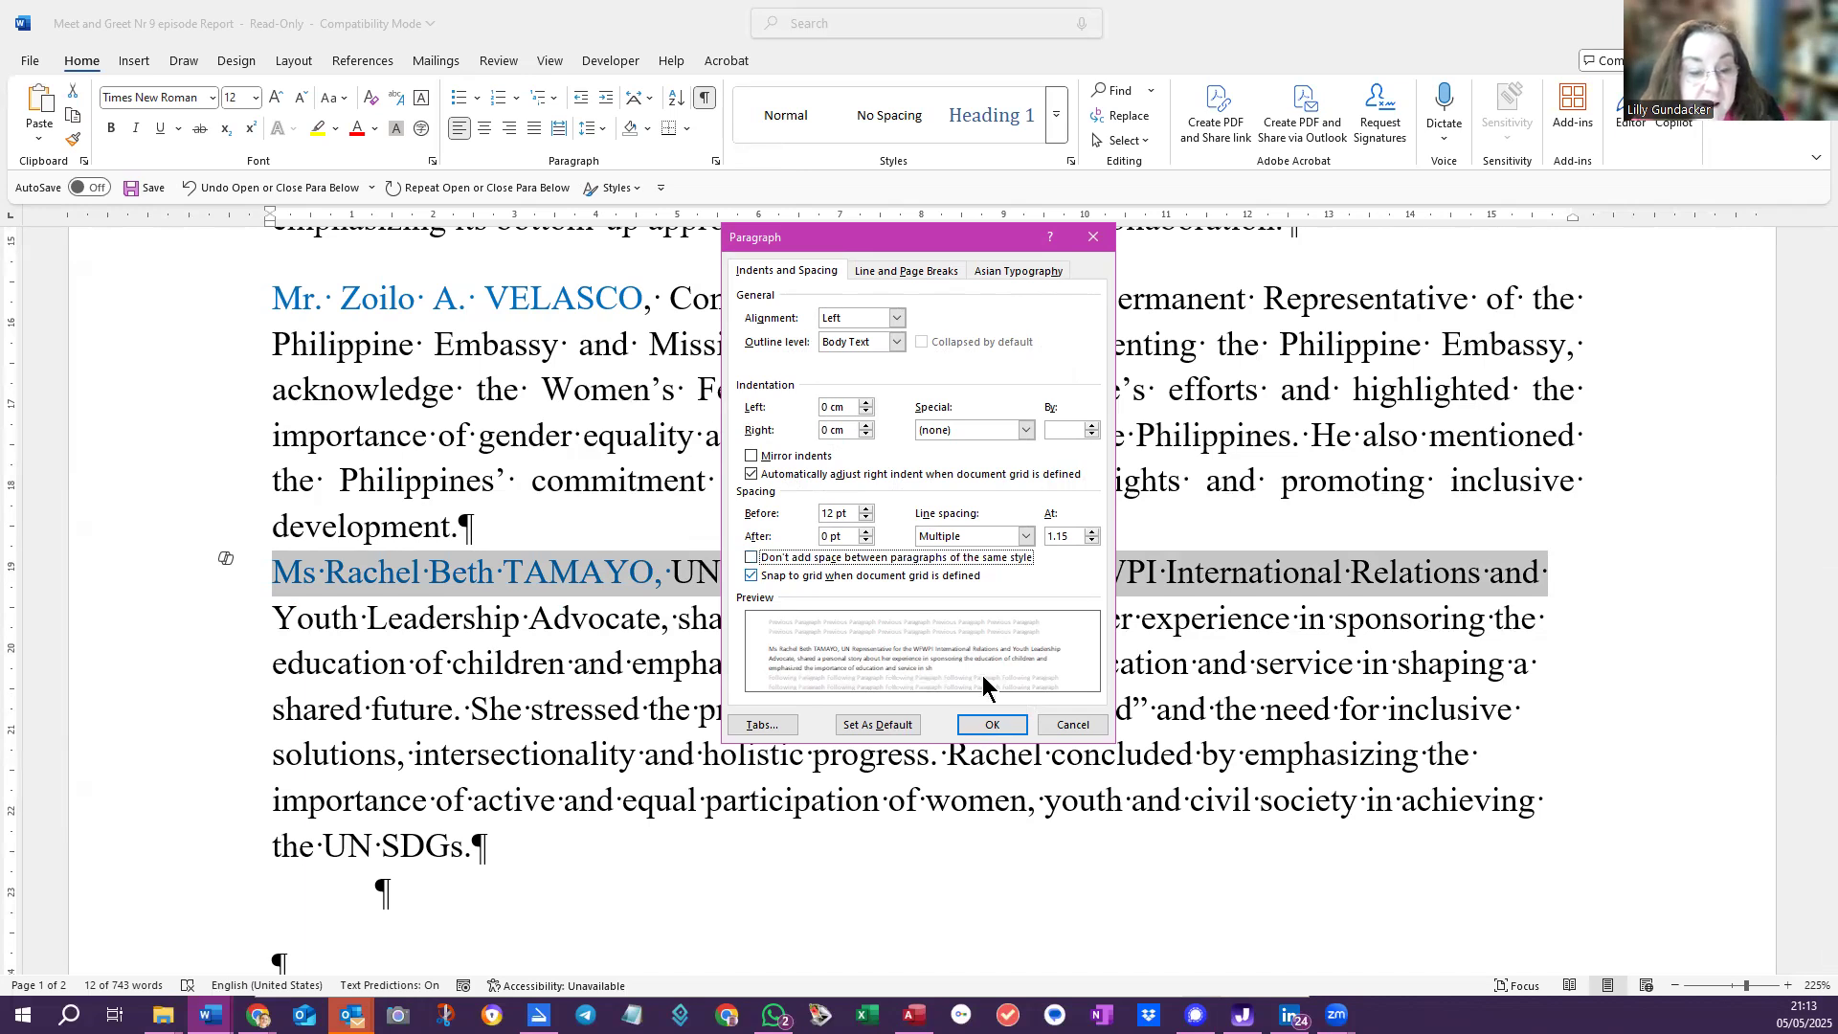
left_click(994, 726)
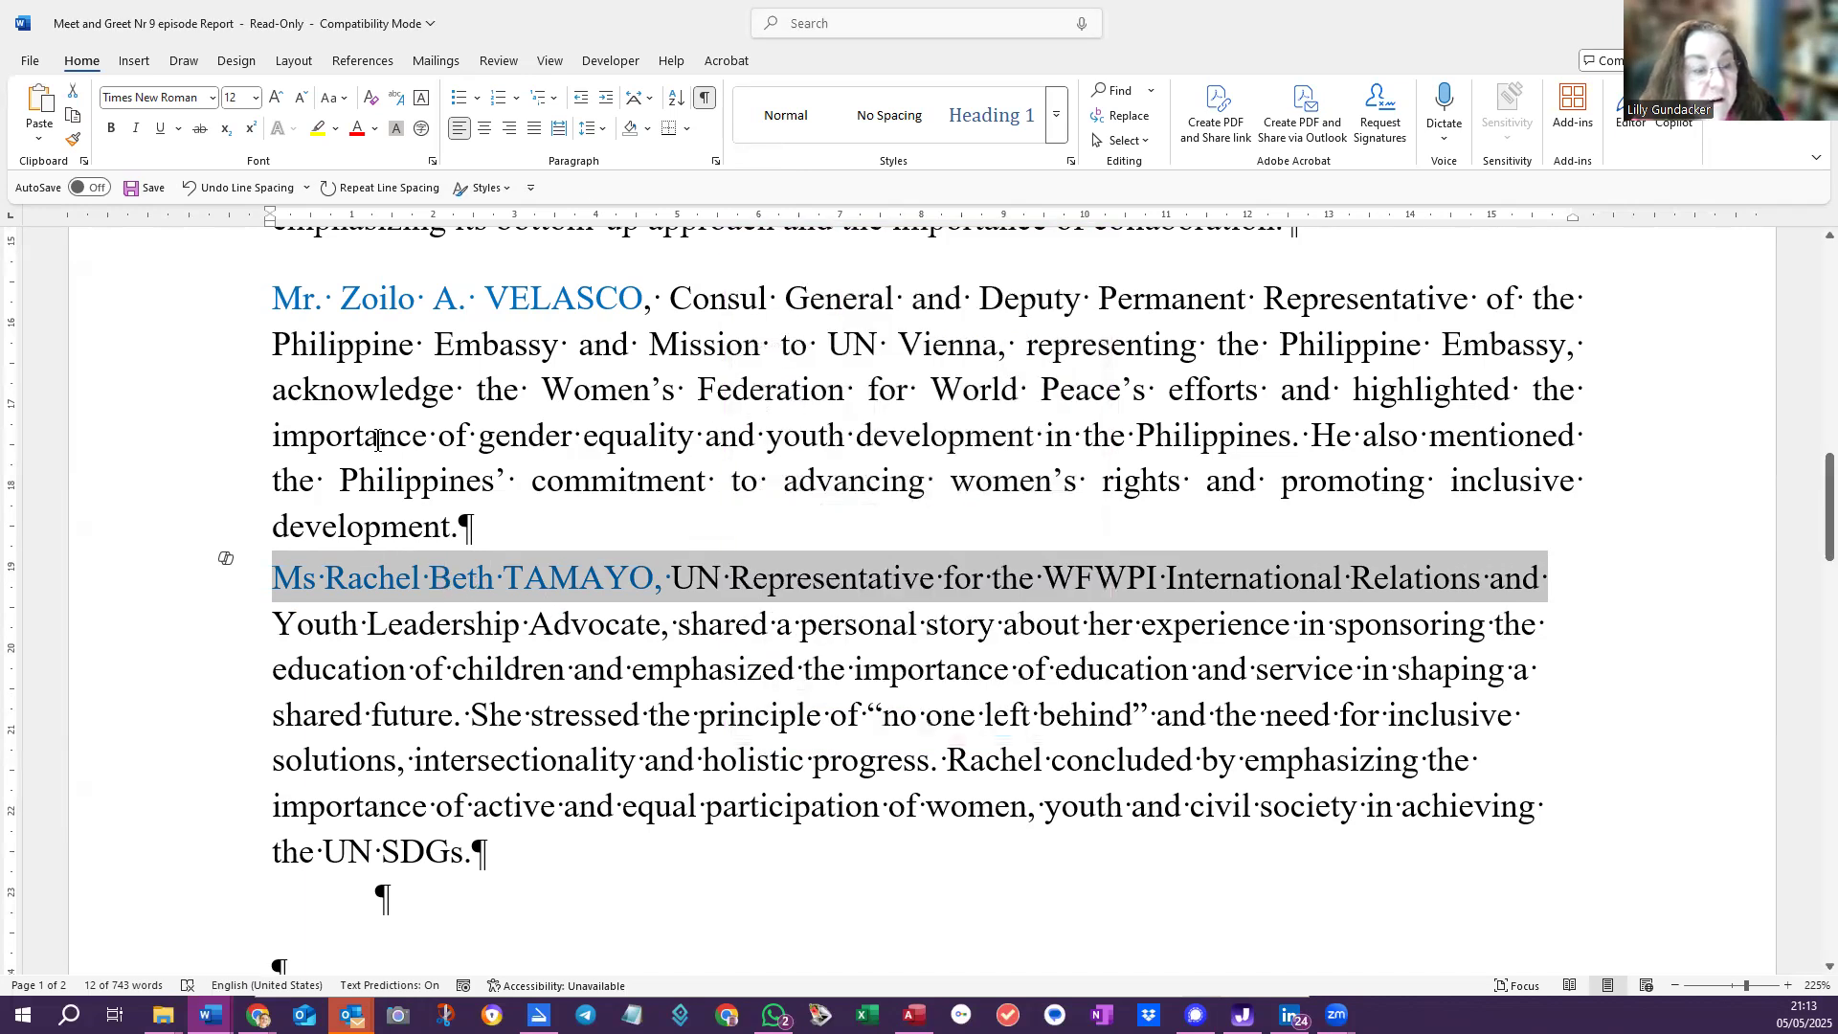
Turn off "Don't add space between paragraphs of the same style" for all page 2 paragraphs, from the INAIYAN project lead's to the closing one
scroll(377, 441, "up", 2)
scroll(377, 440, "down", 10)
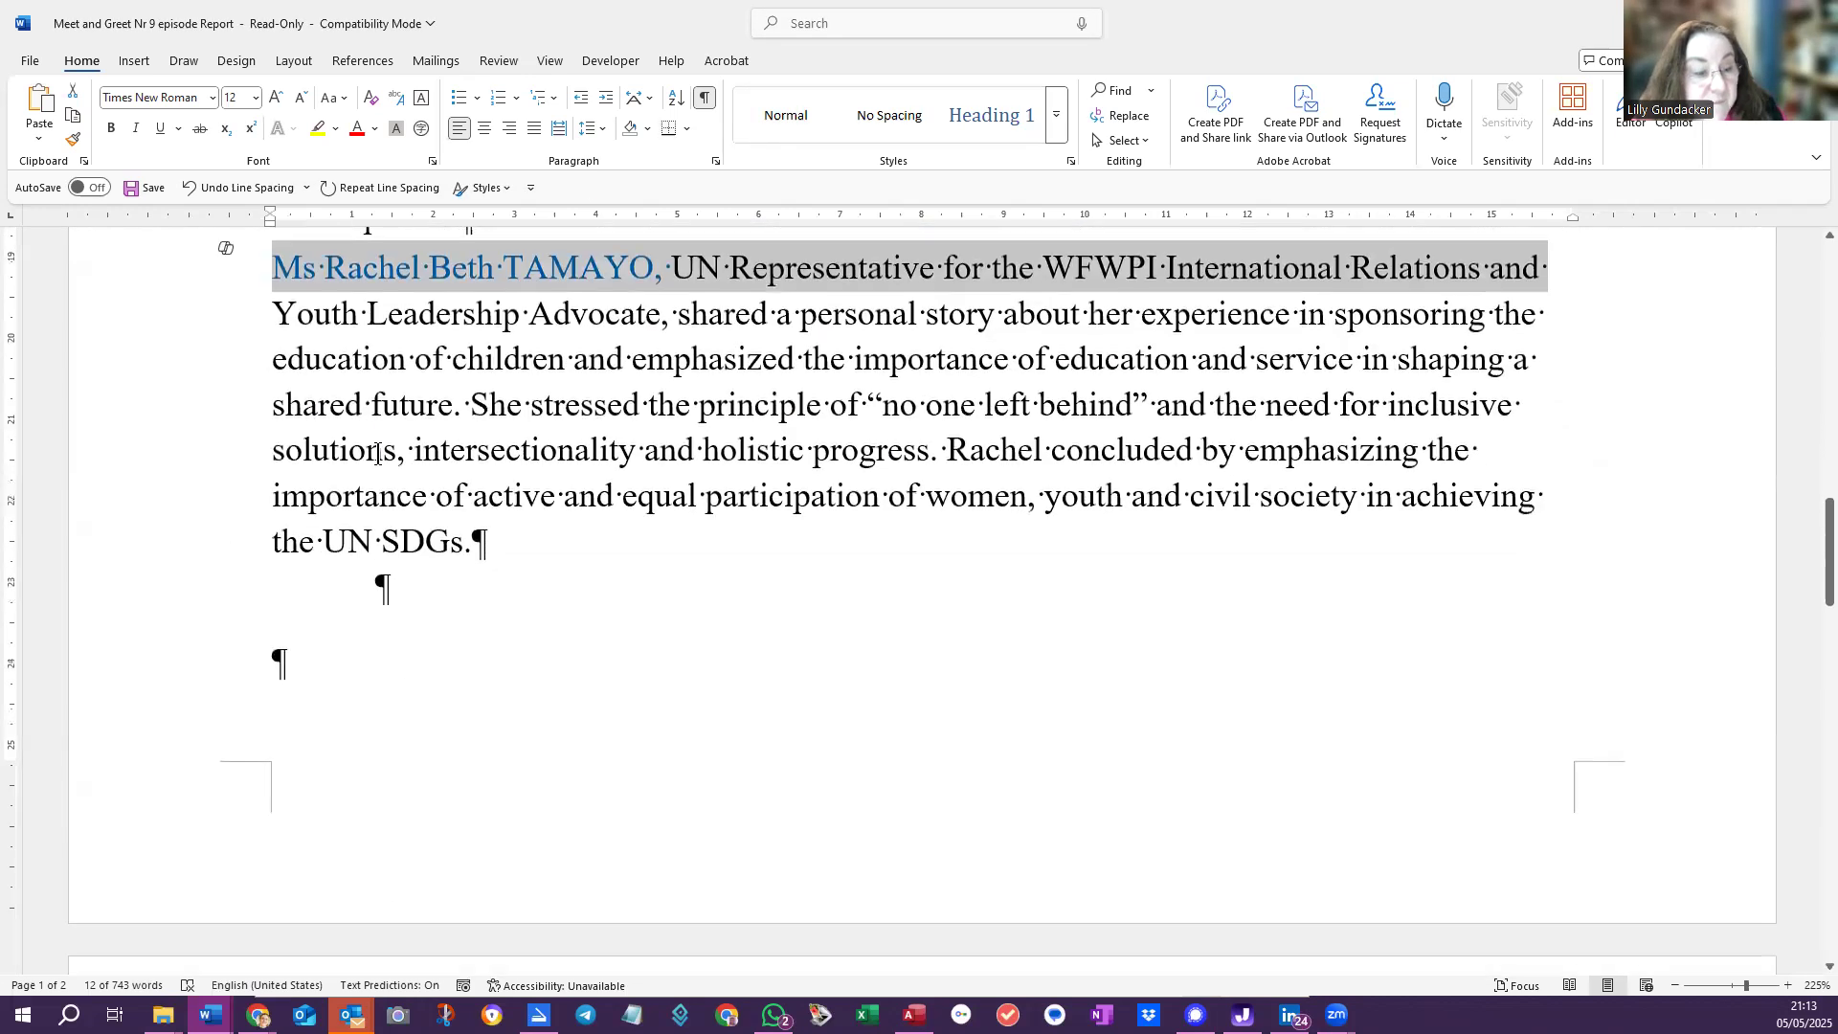
scroll(379, 464, "down", 3)
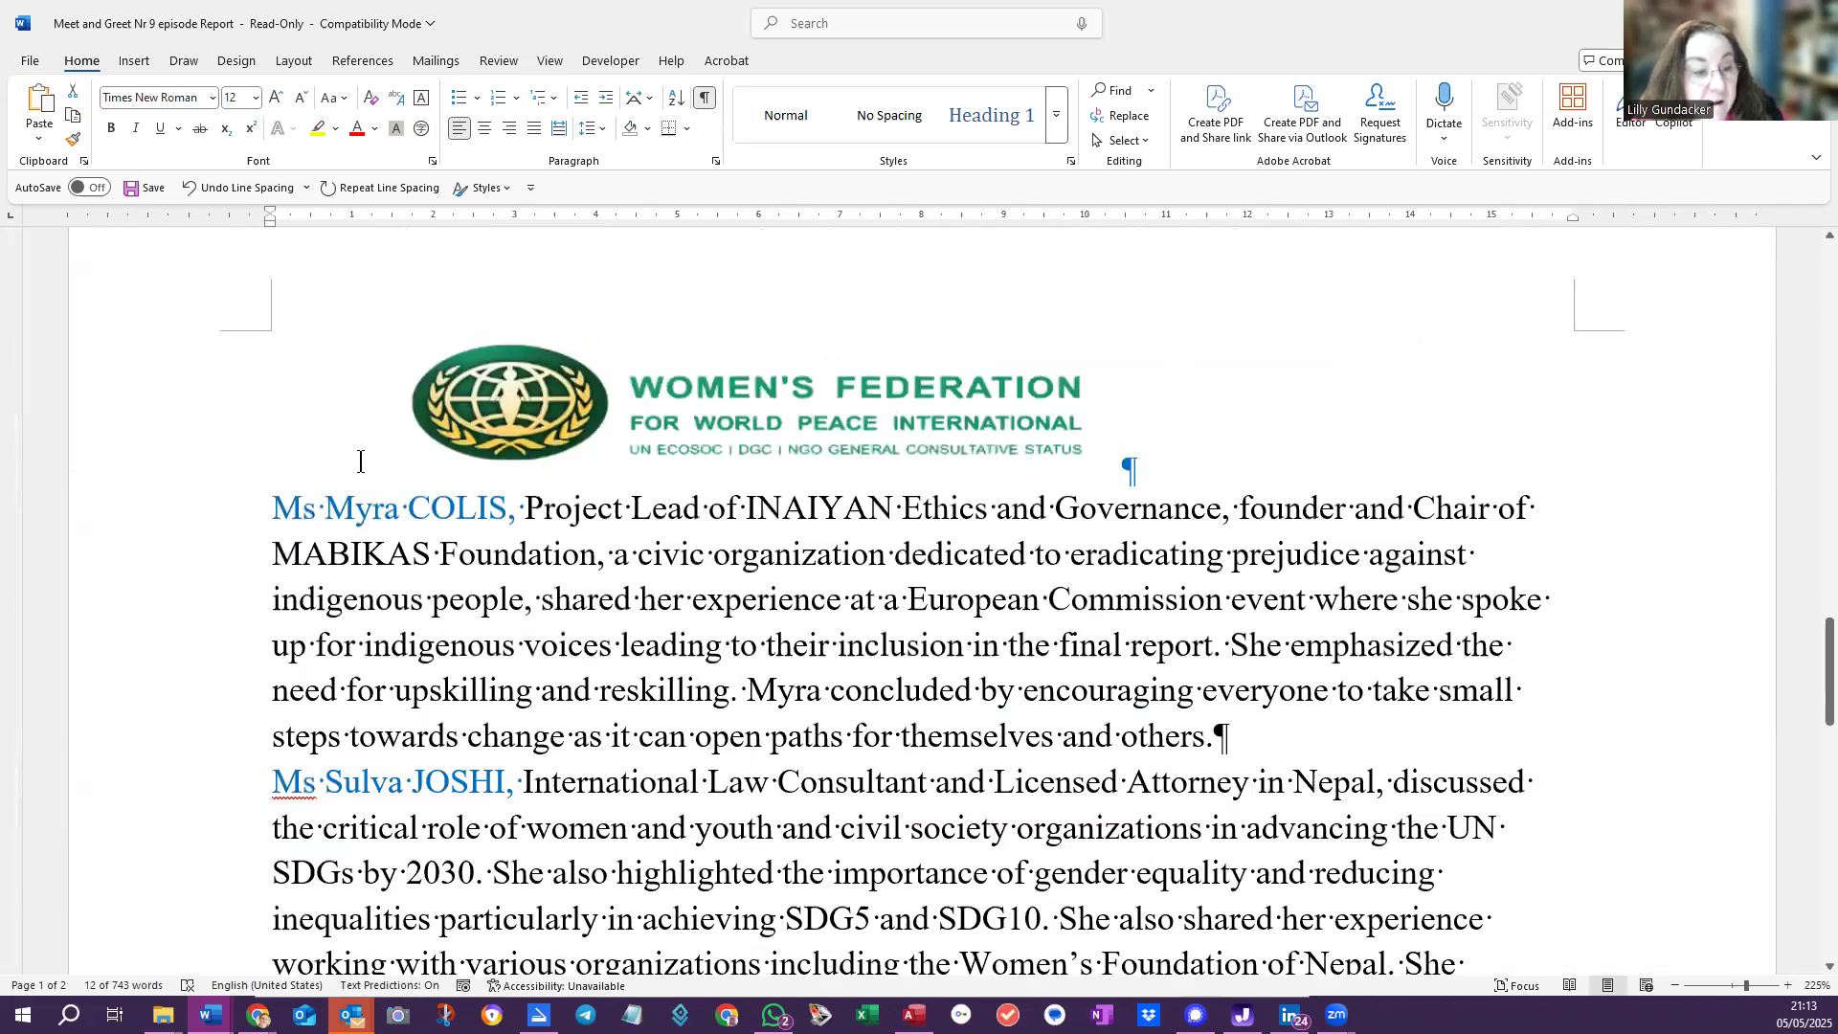
scroll(360, 461, "down", 3)
left_click_drag(153, 427, 172, 746)
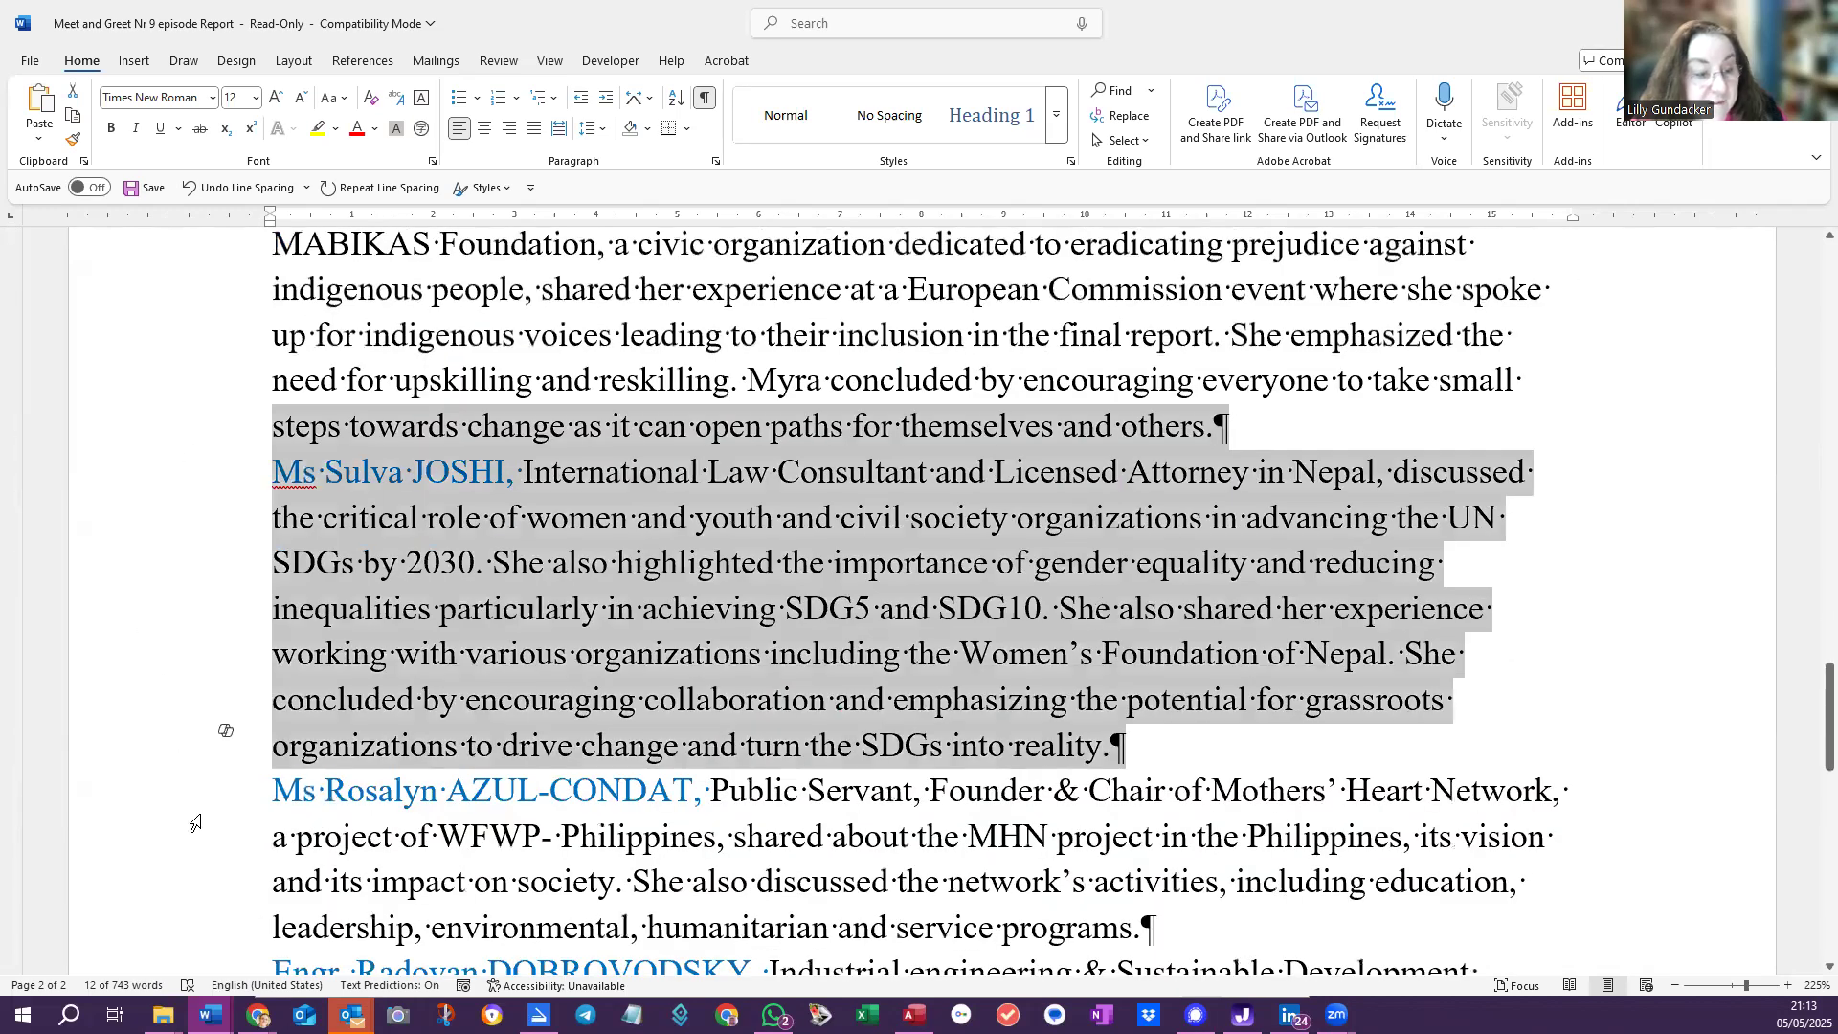
scroll(195, 823, "down", 1)
left_click_drag(196, 823, 196, 824)
scroll(195, 824, "down", 5)
scroll(196, 824, "down", 2)
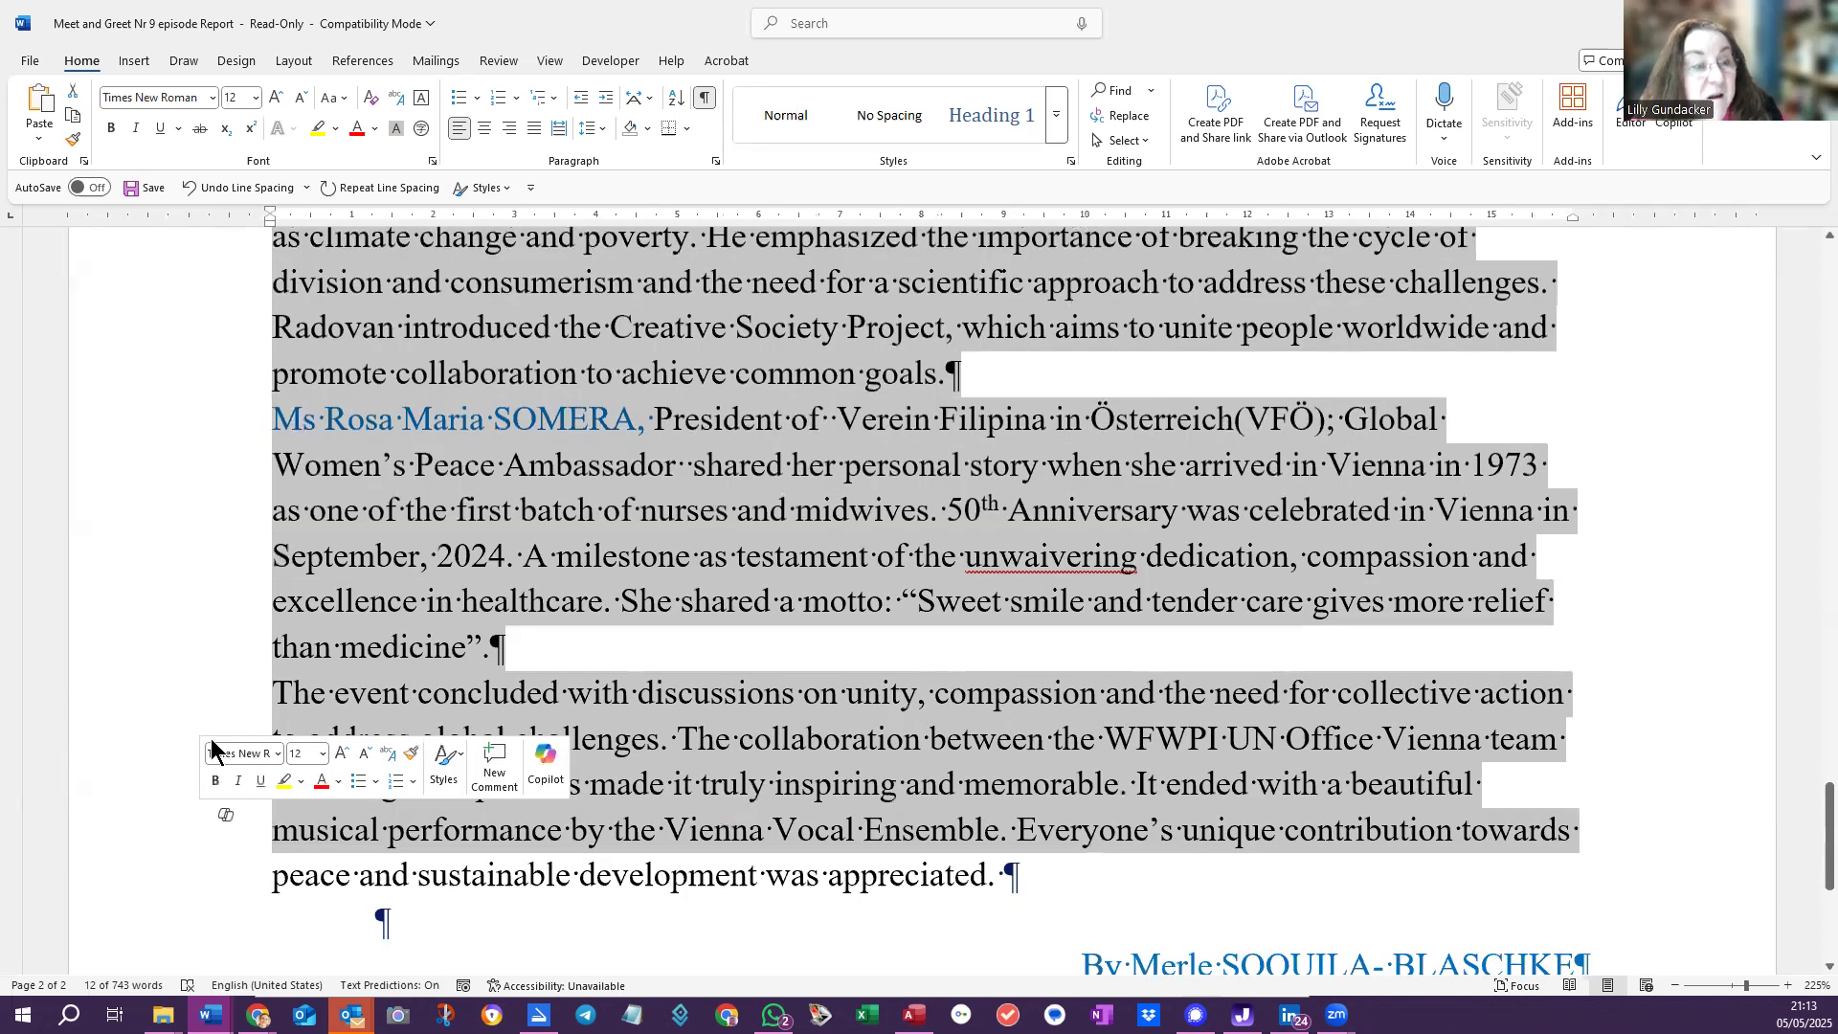
left_click(603, 128)
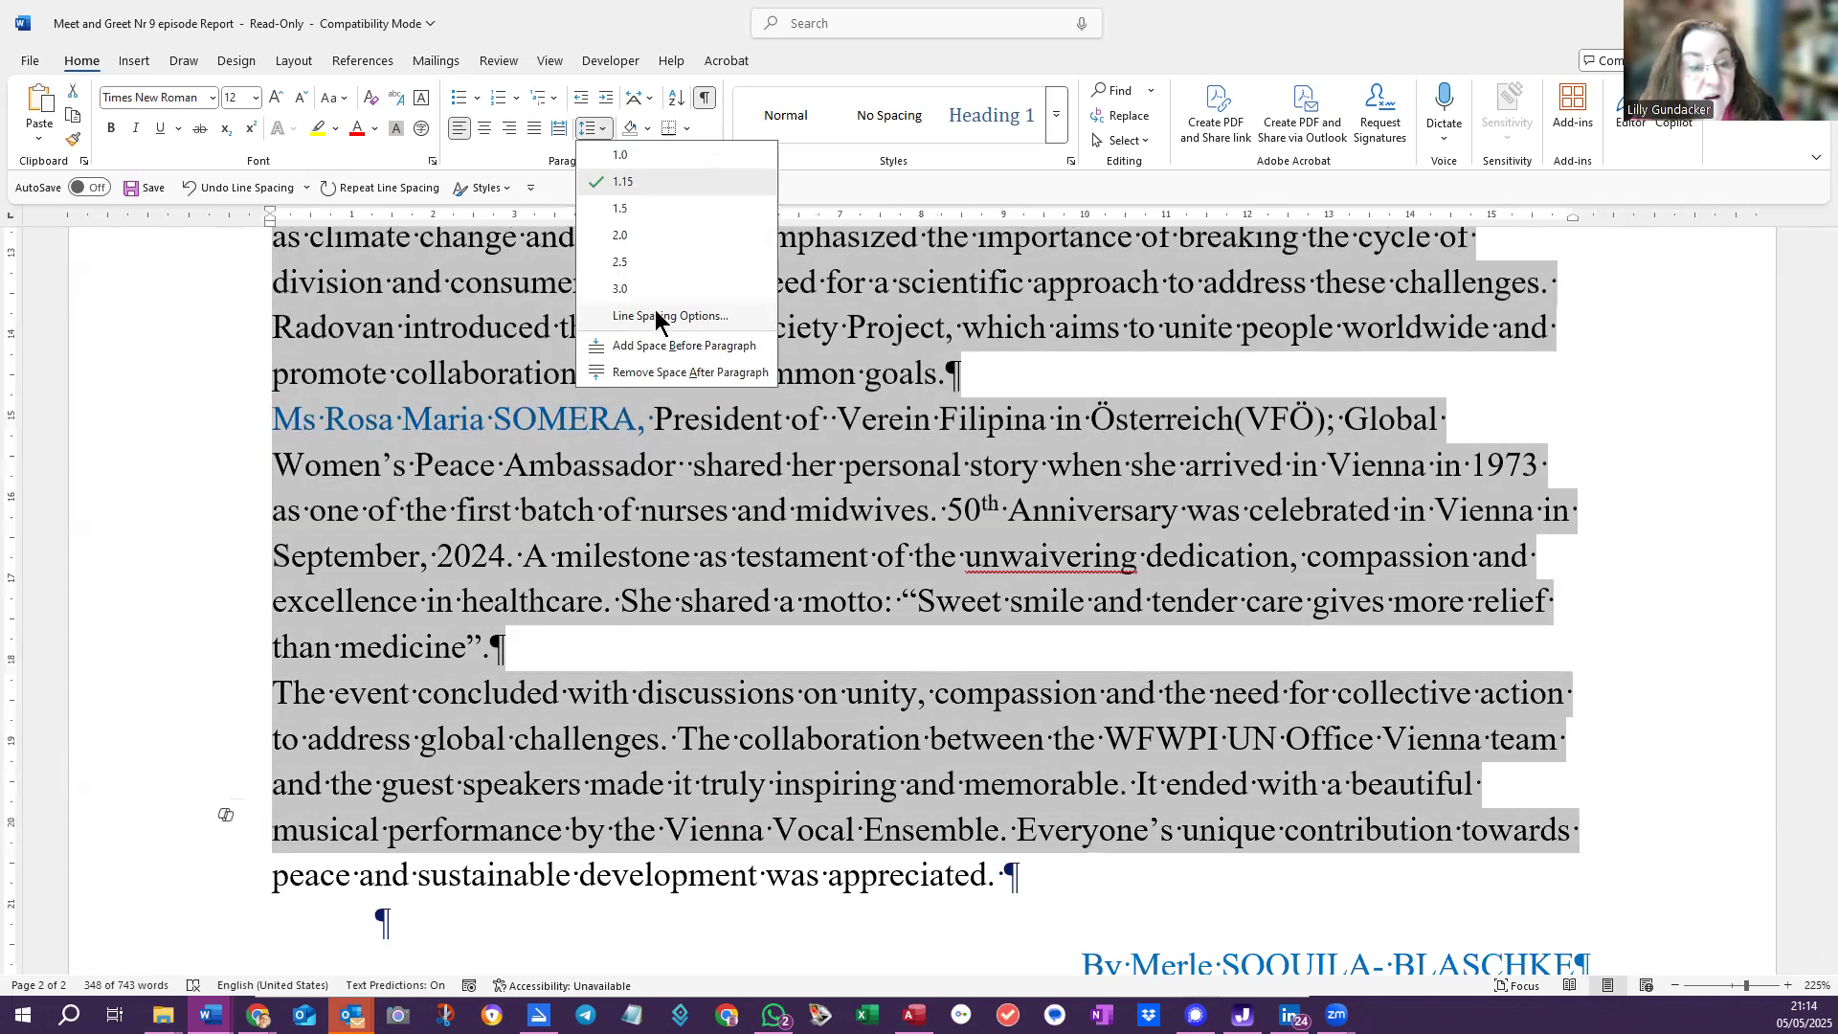
left_click(657, 317)
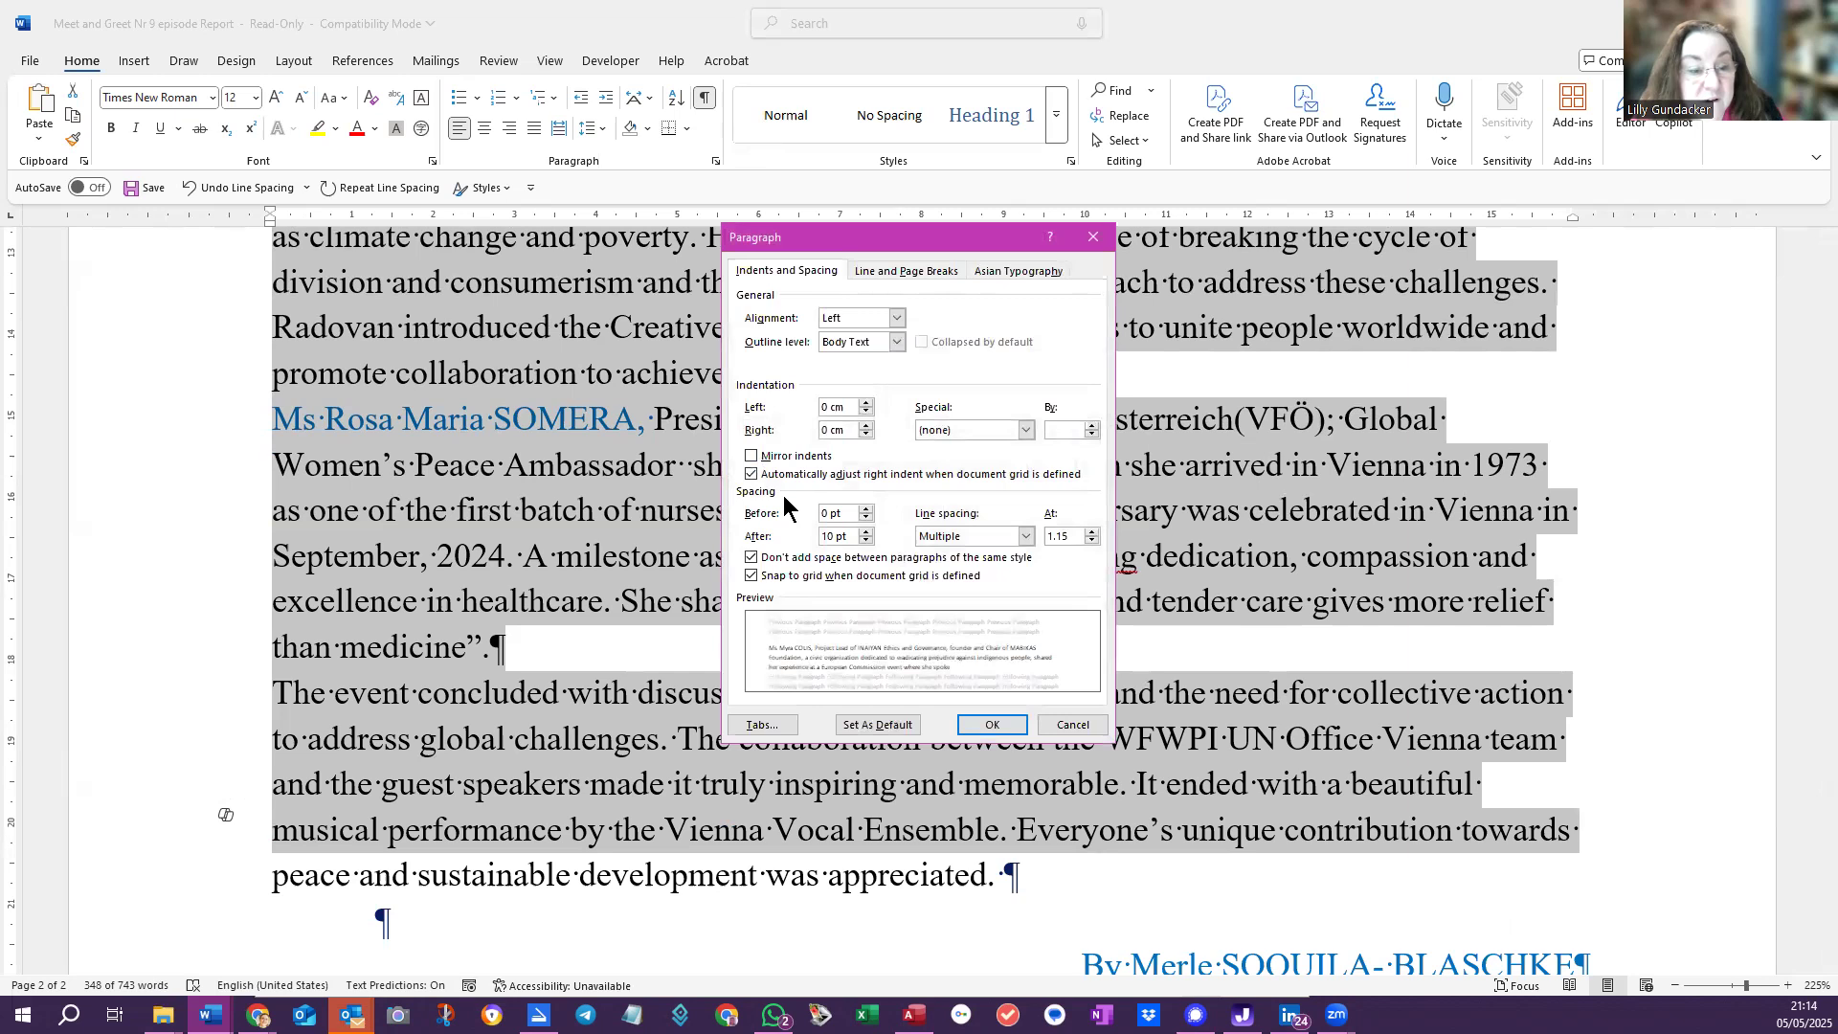
left_click(752, 558)
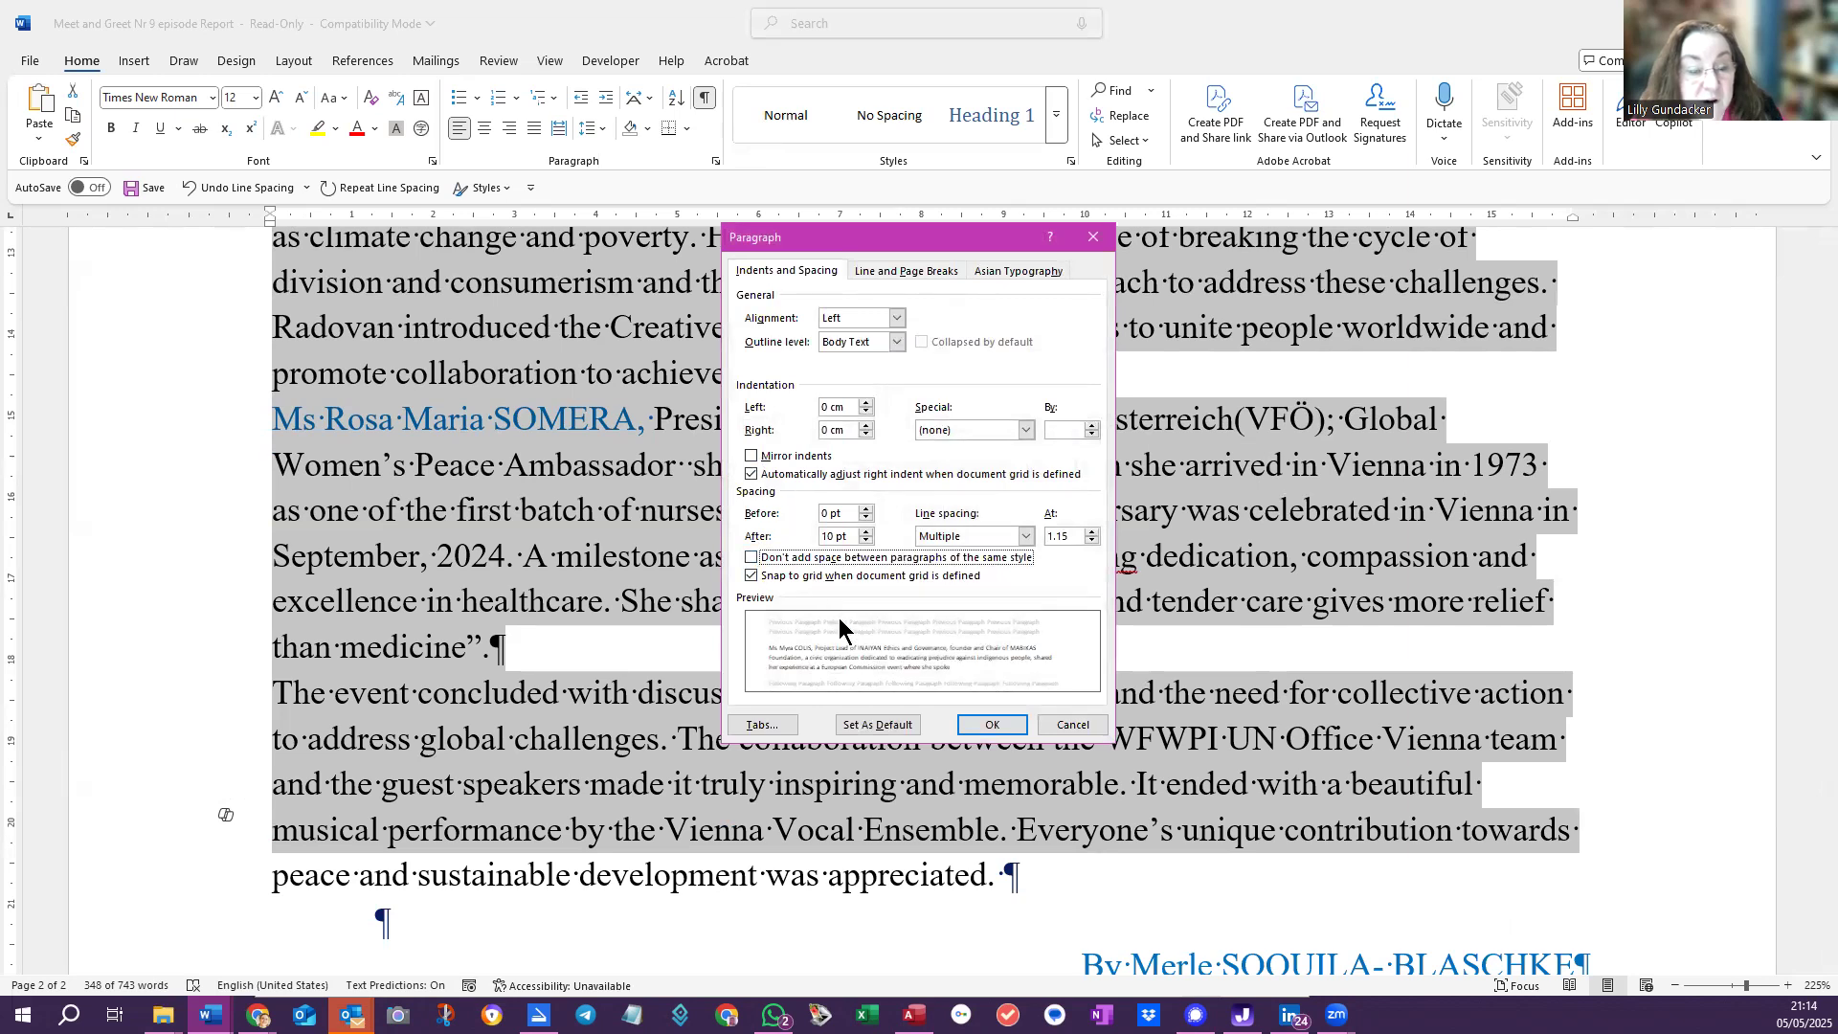
left_click(993, 725)
Check the paragraph spacing on page 2, hide the formatting marks and return to the report's opening
scroll(764, 636, "down", 5)
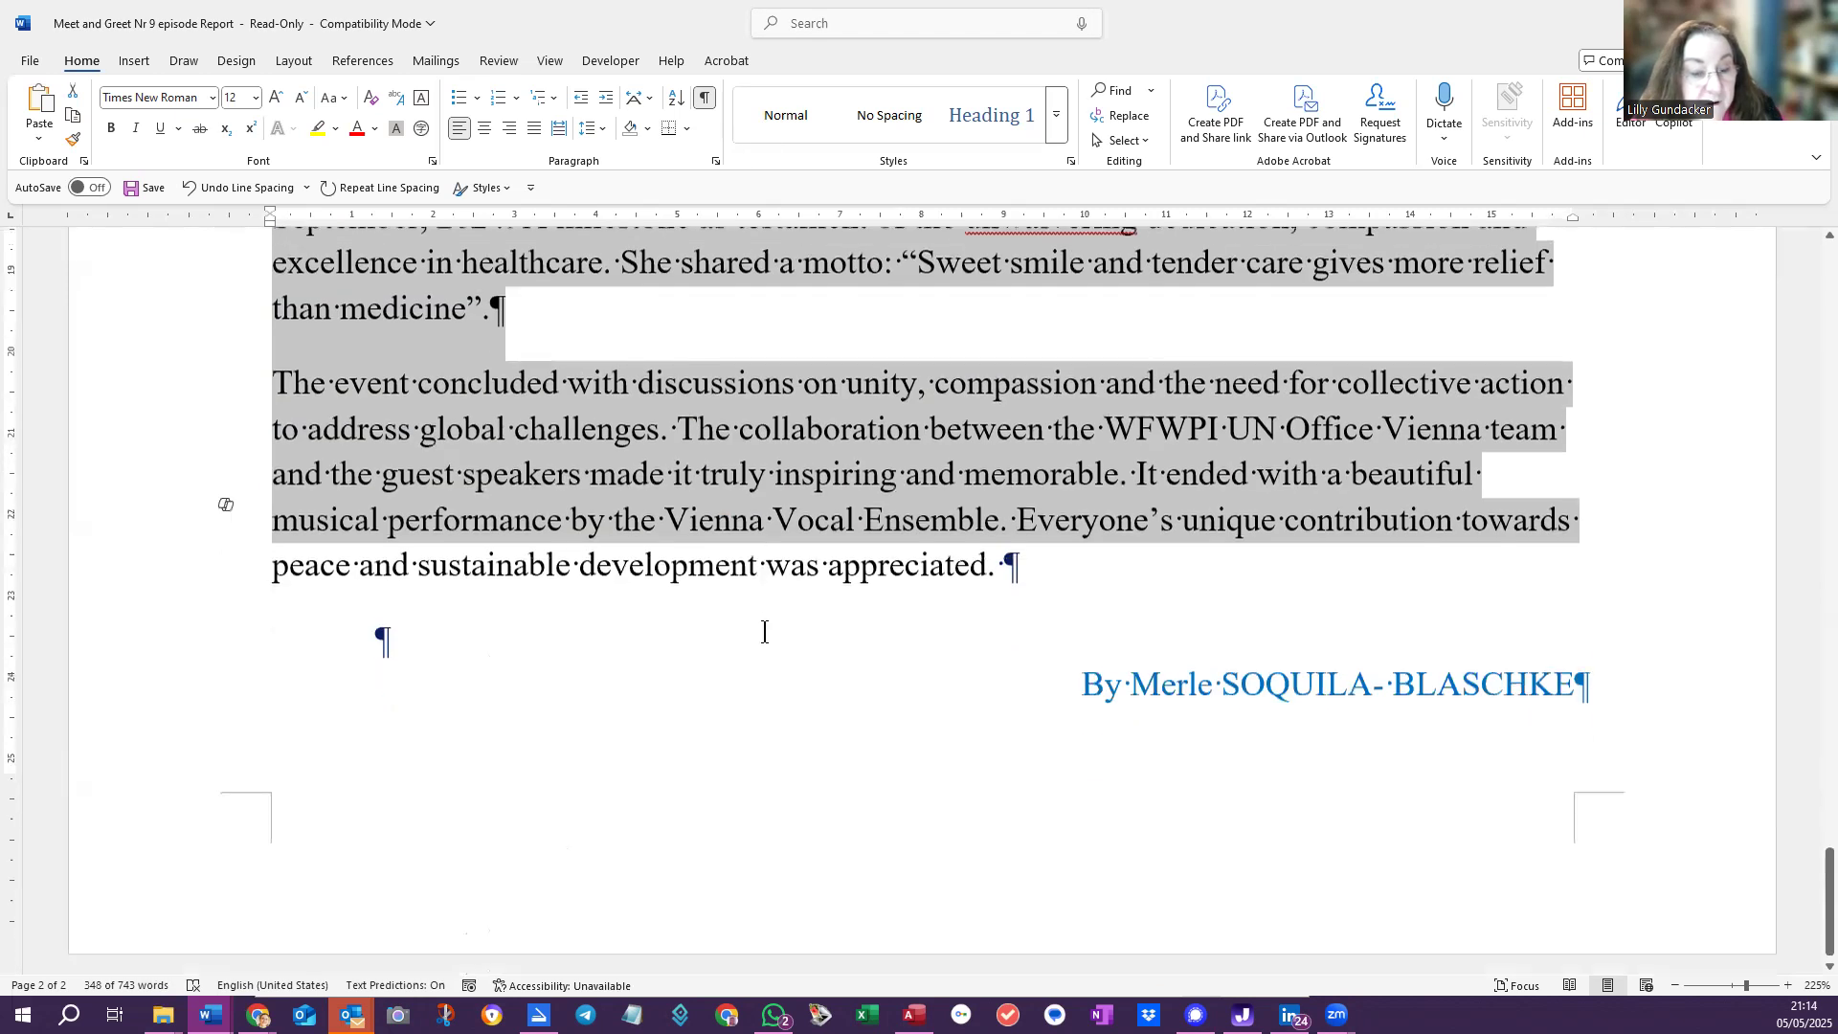
scroll(605, 536, "up", 10)
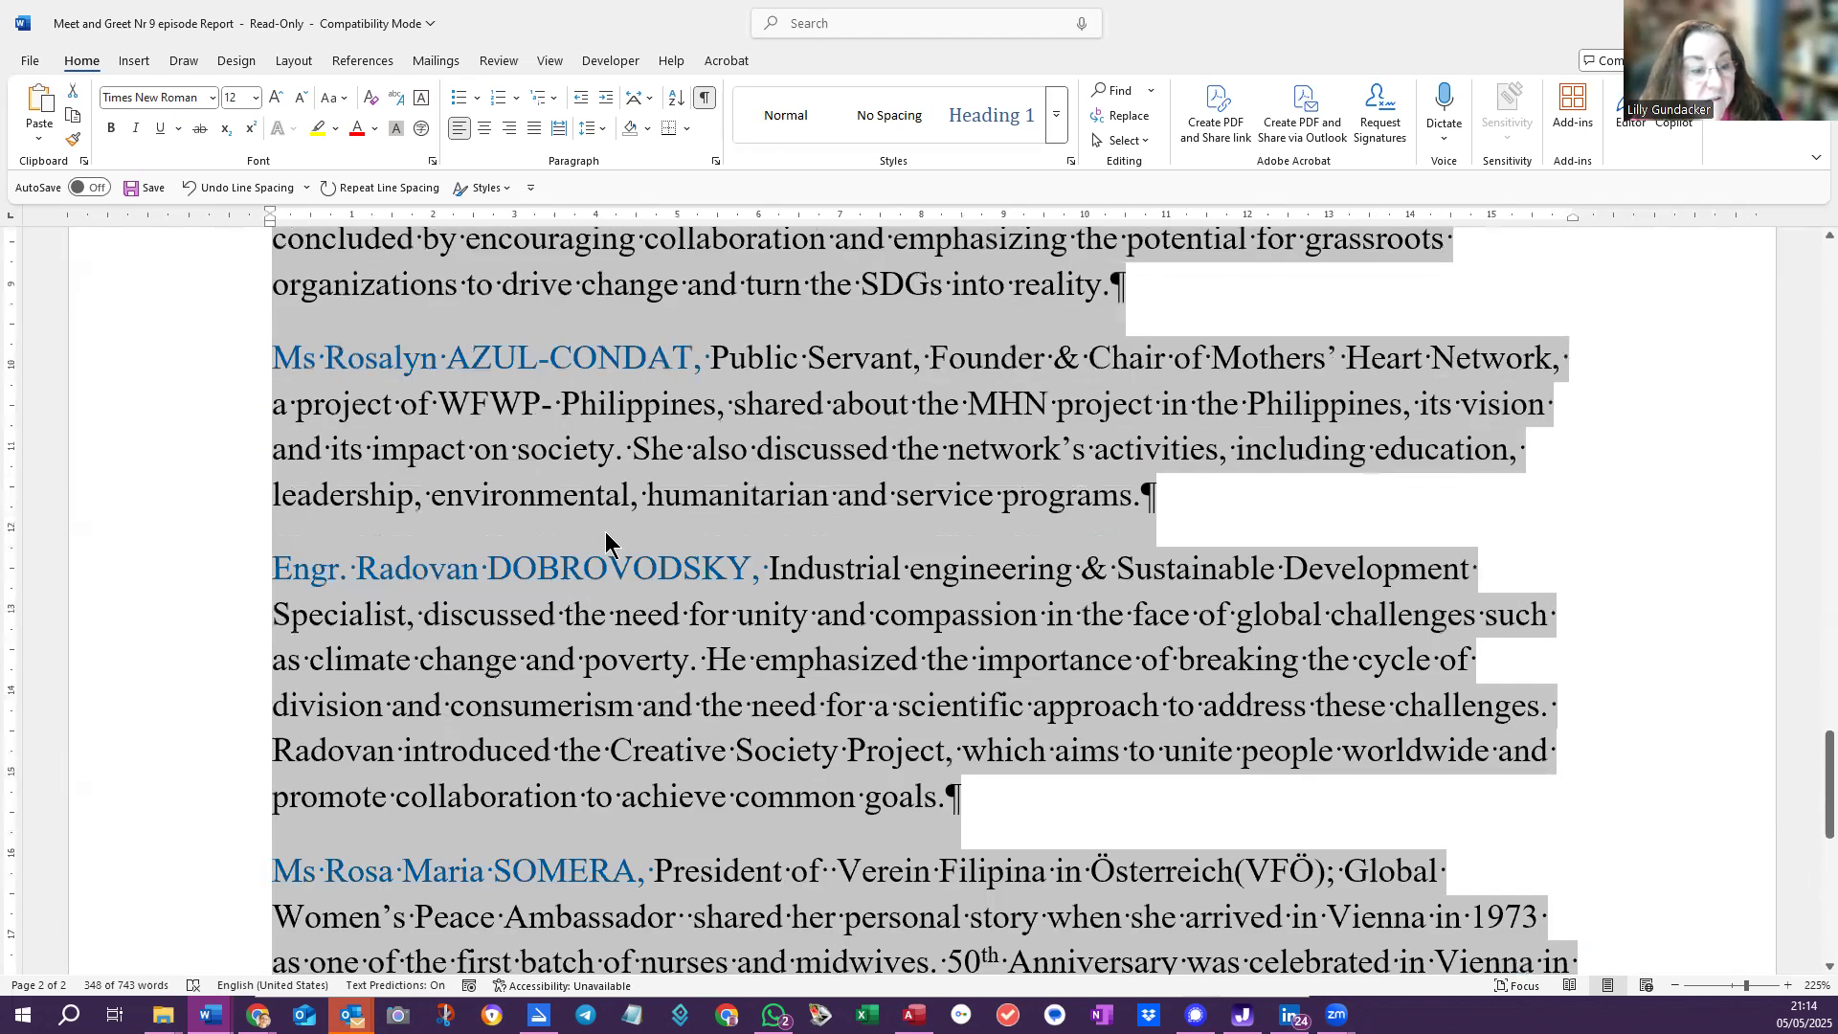
scroll(605, 533, "up", 6)
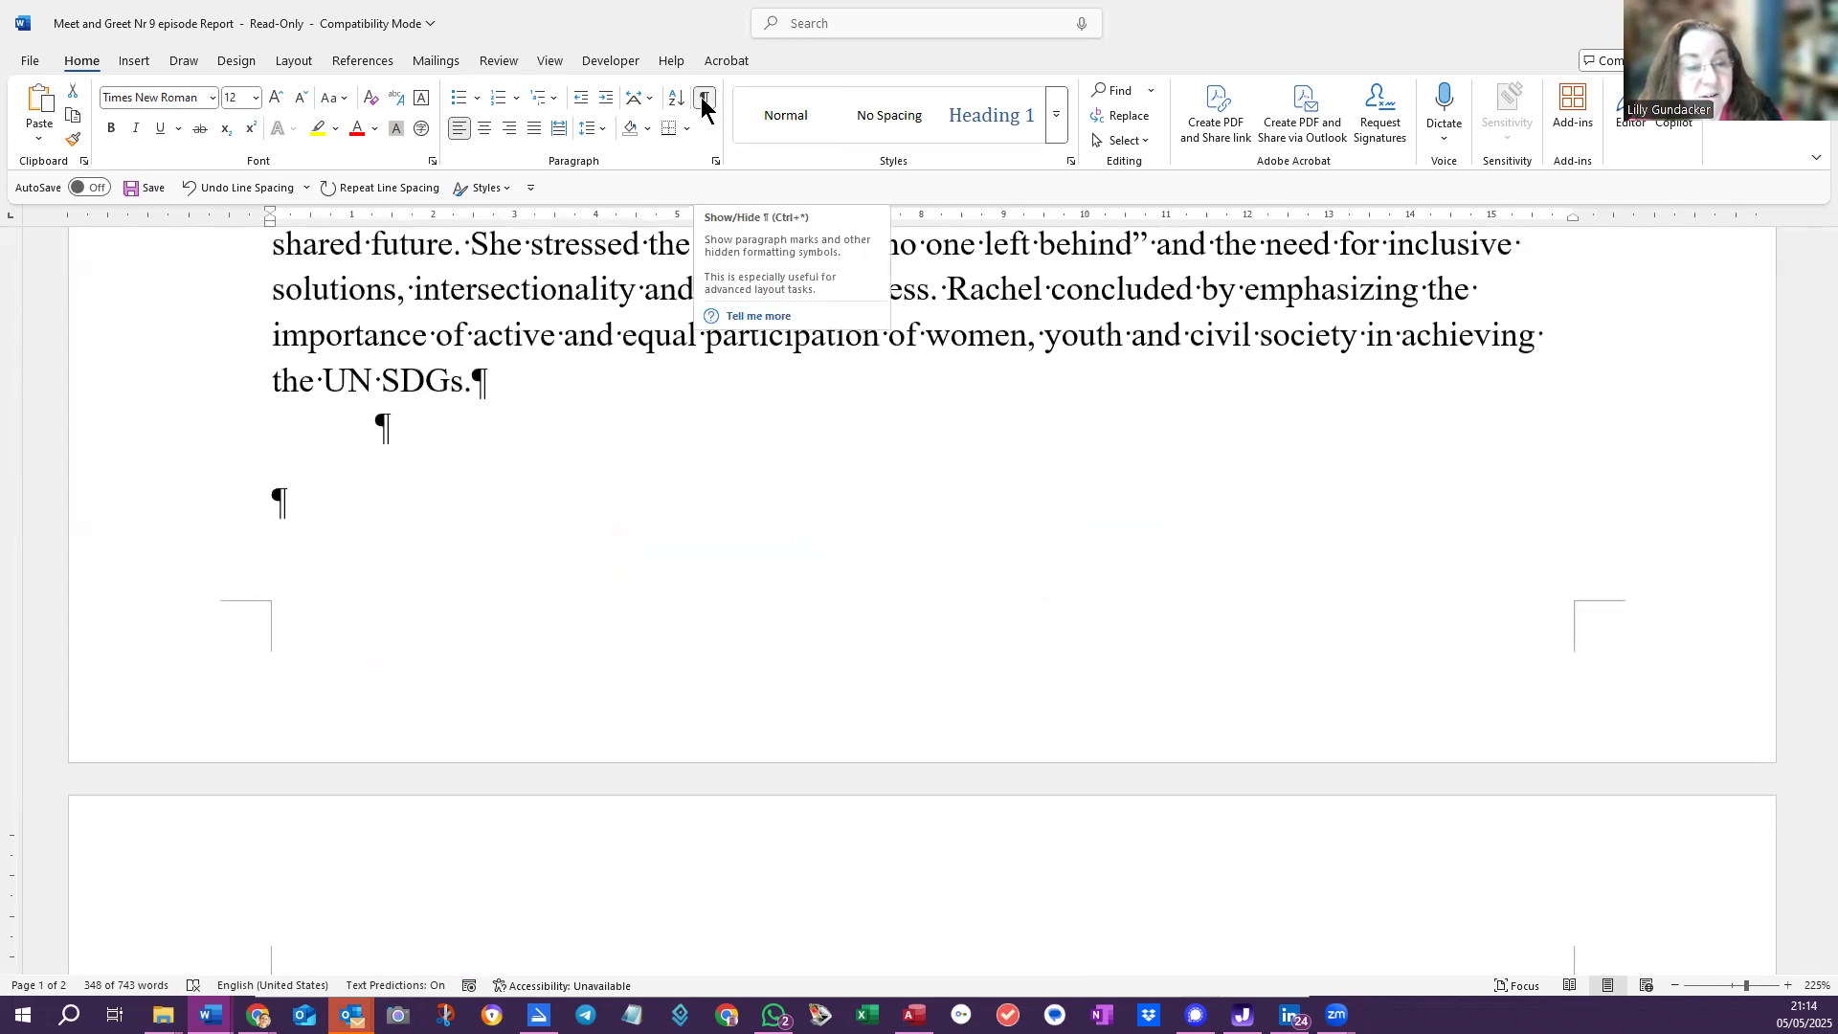
left_click(704, 100)
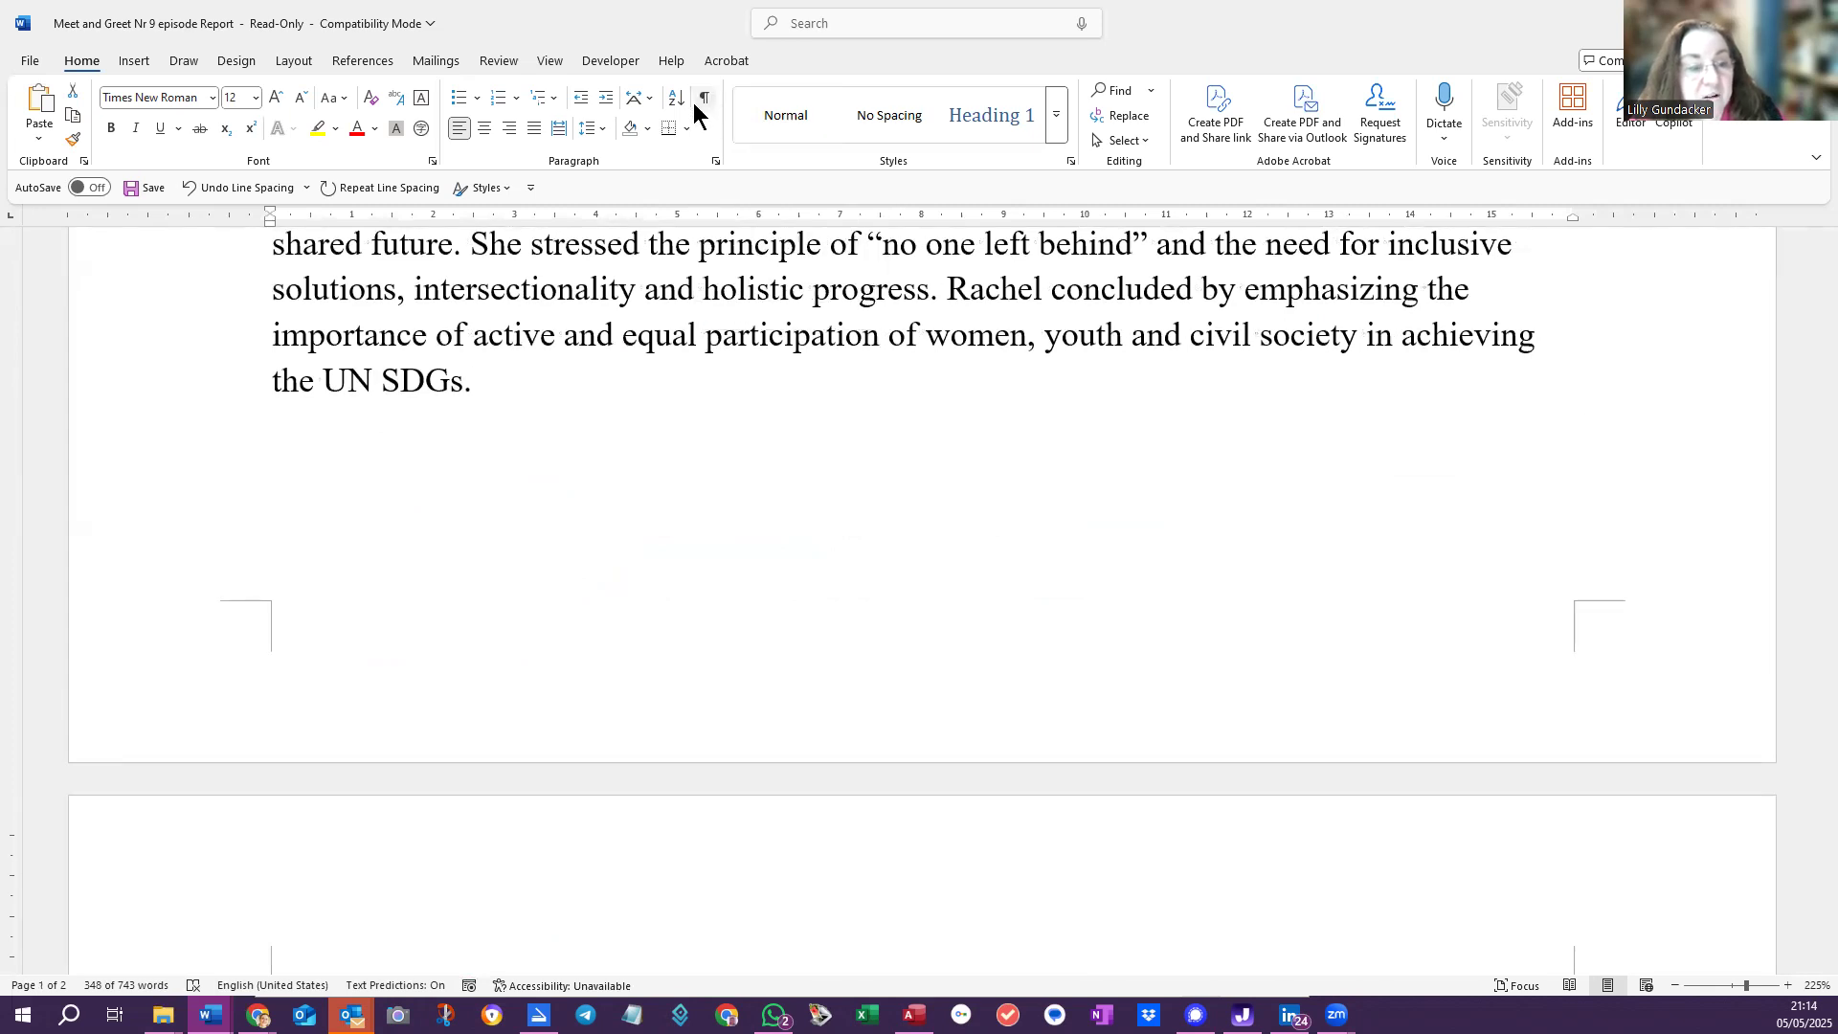
scroll(554, 520, "up", 5)
scroll(515, 280, "up", 8)
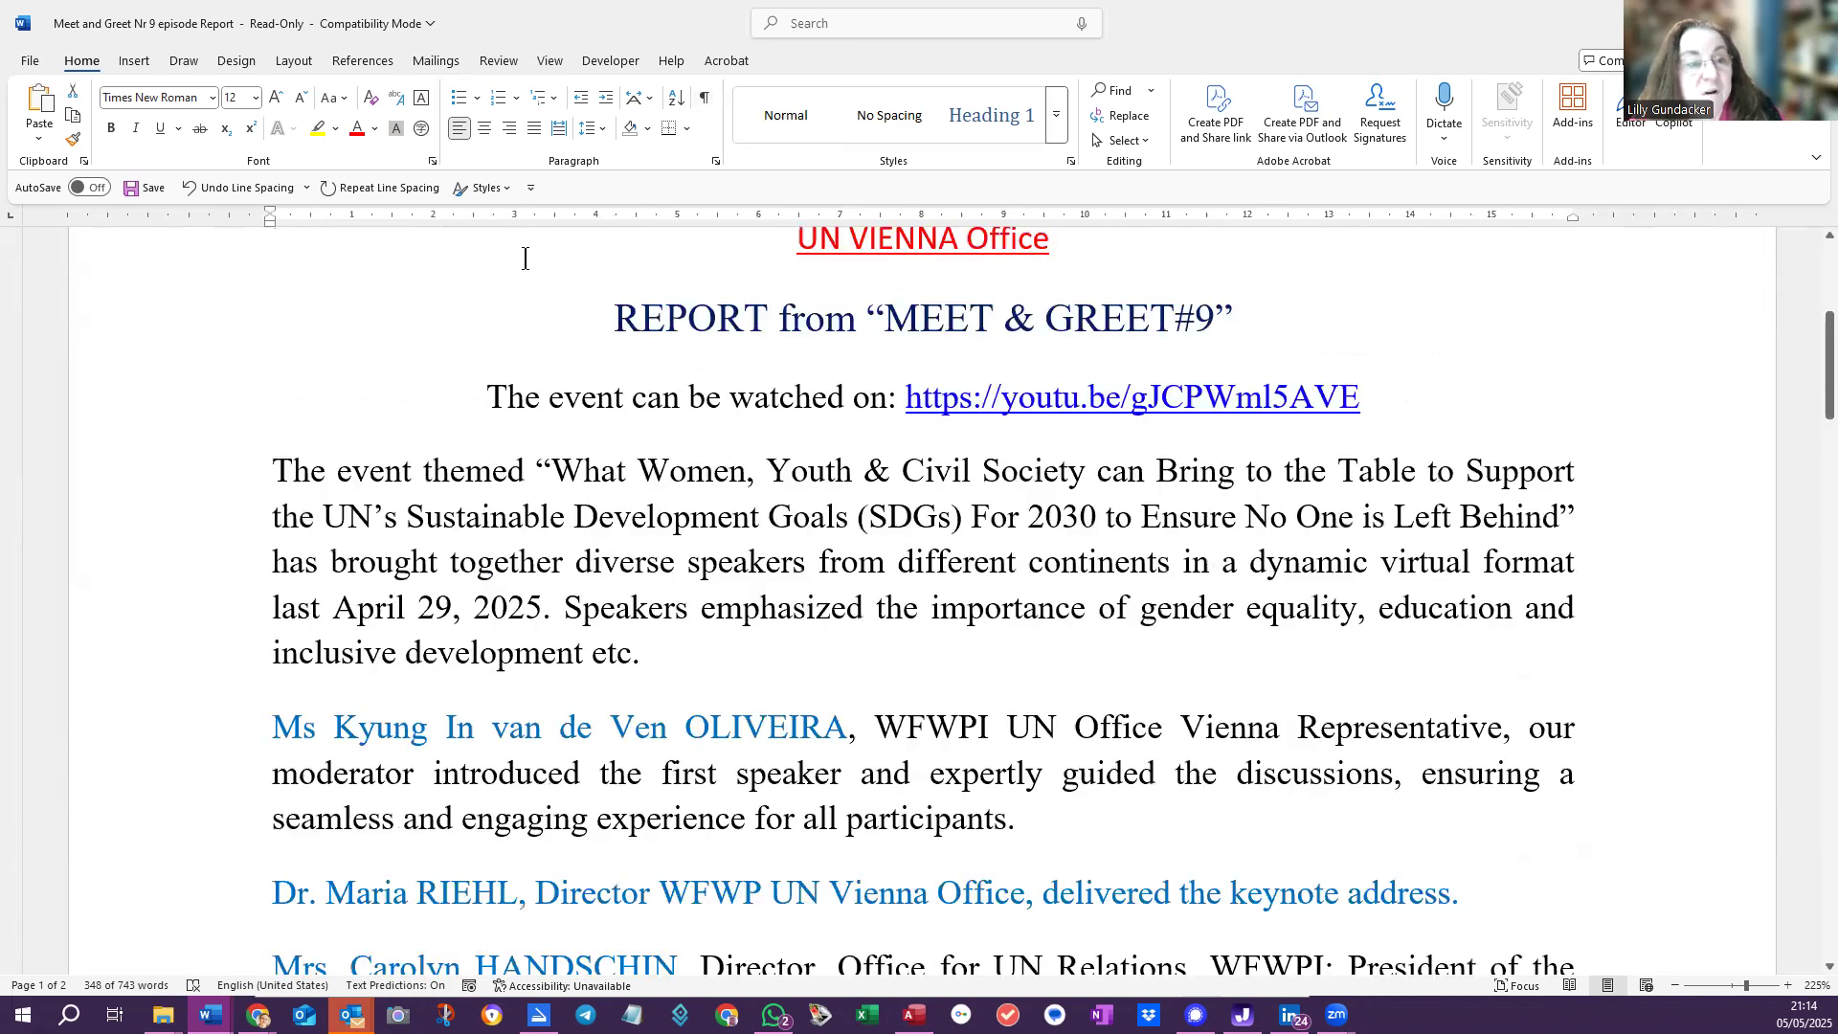
Show the report one page at a time and examine the layout and paragraph spacing across both pages
left_click(547, 64)
left_click(678, 97)
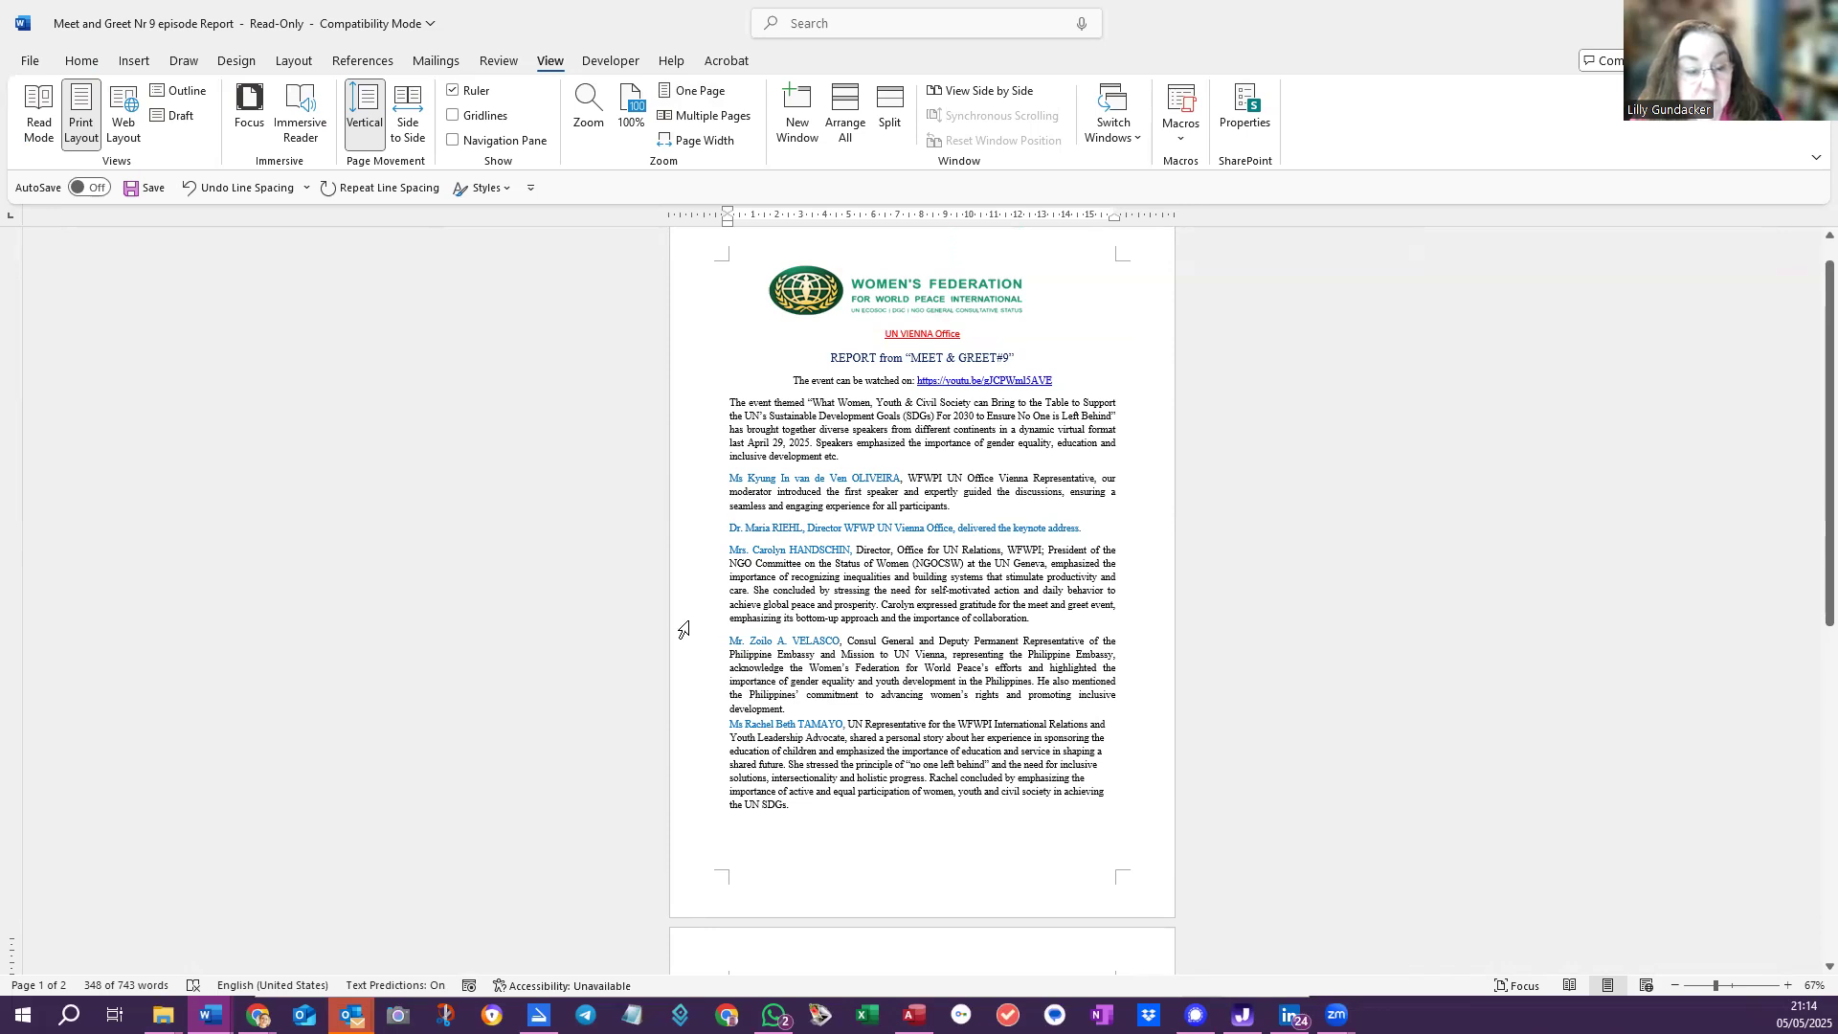
scroll(555, 587, "down", 5)
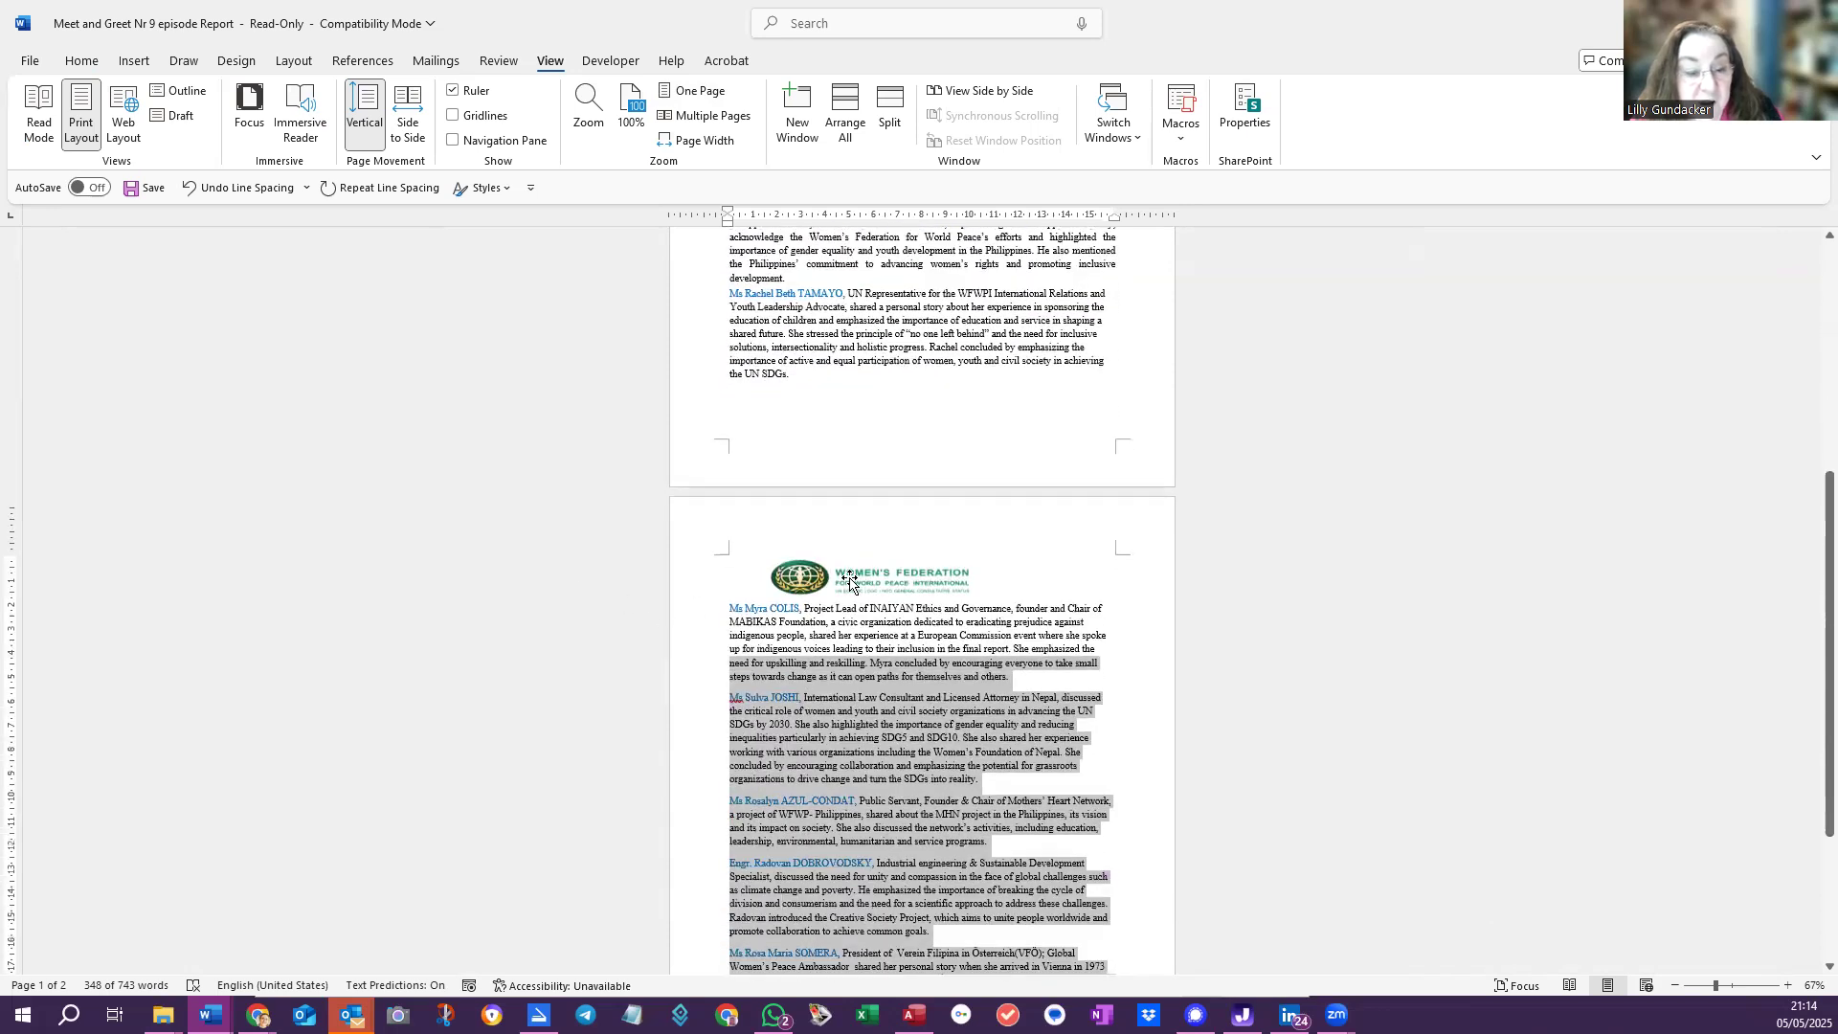
left_click(849, 580)
left_click(563, 651)
scroll(534, 739, "down", 3)
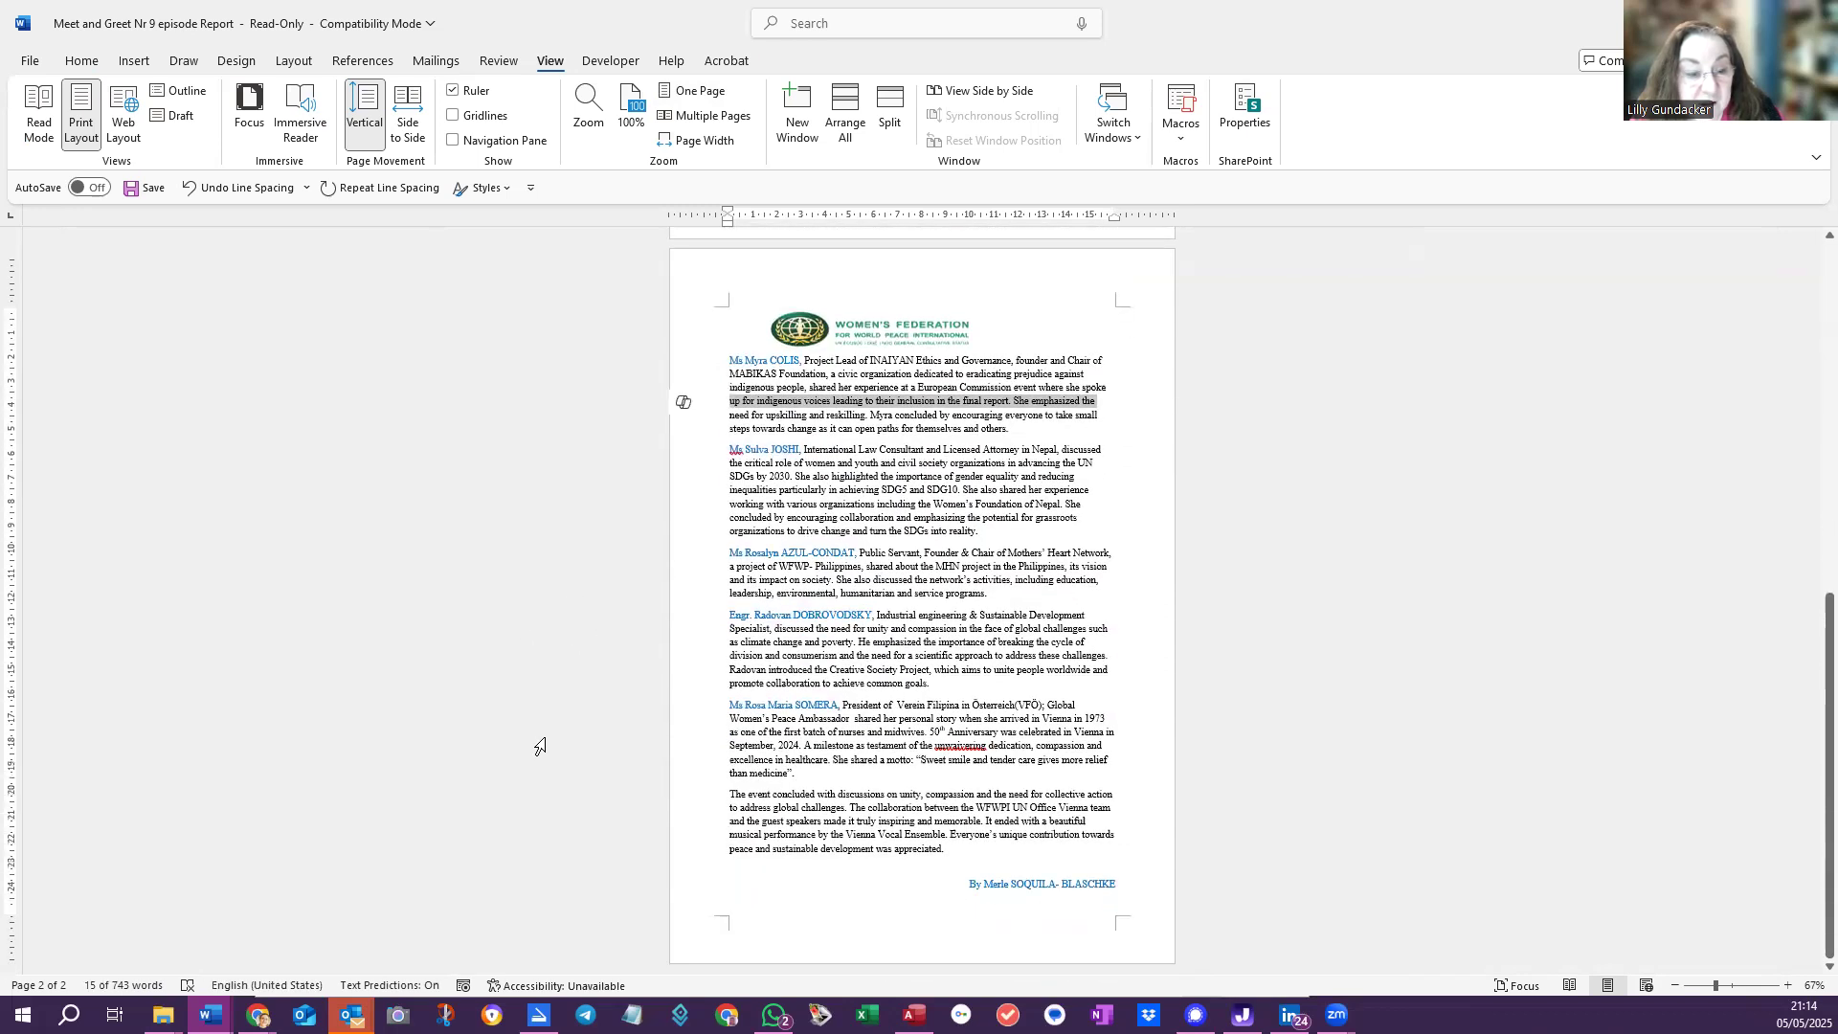
scroll(787, 665, "up", 4)
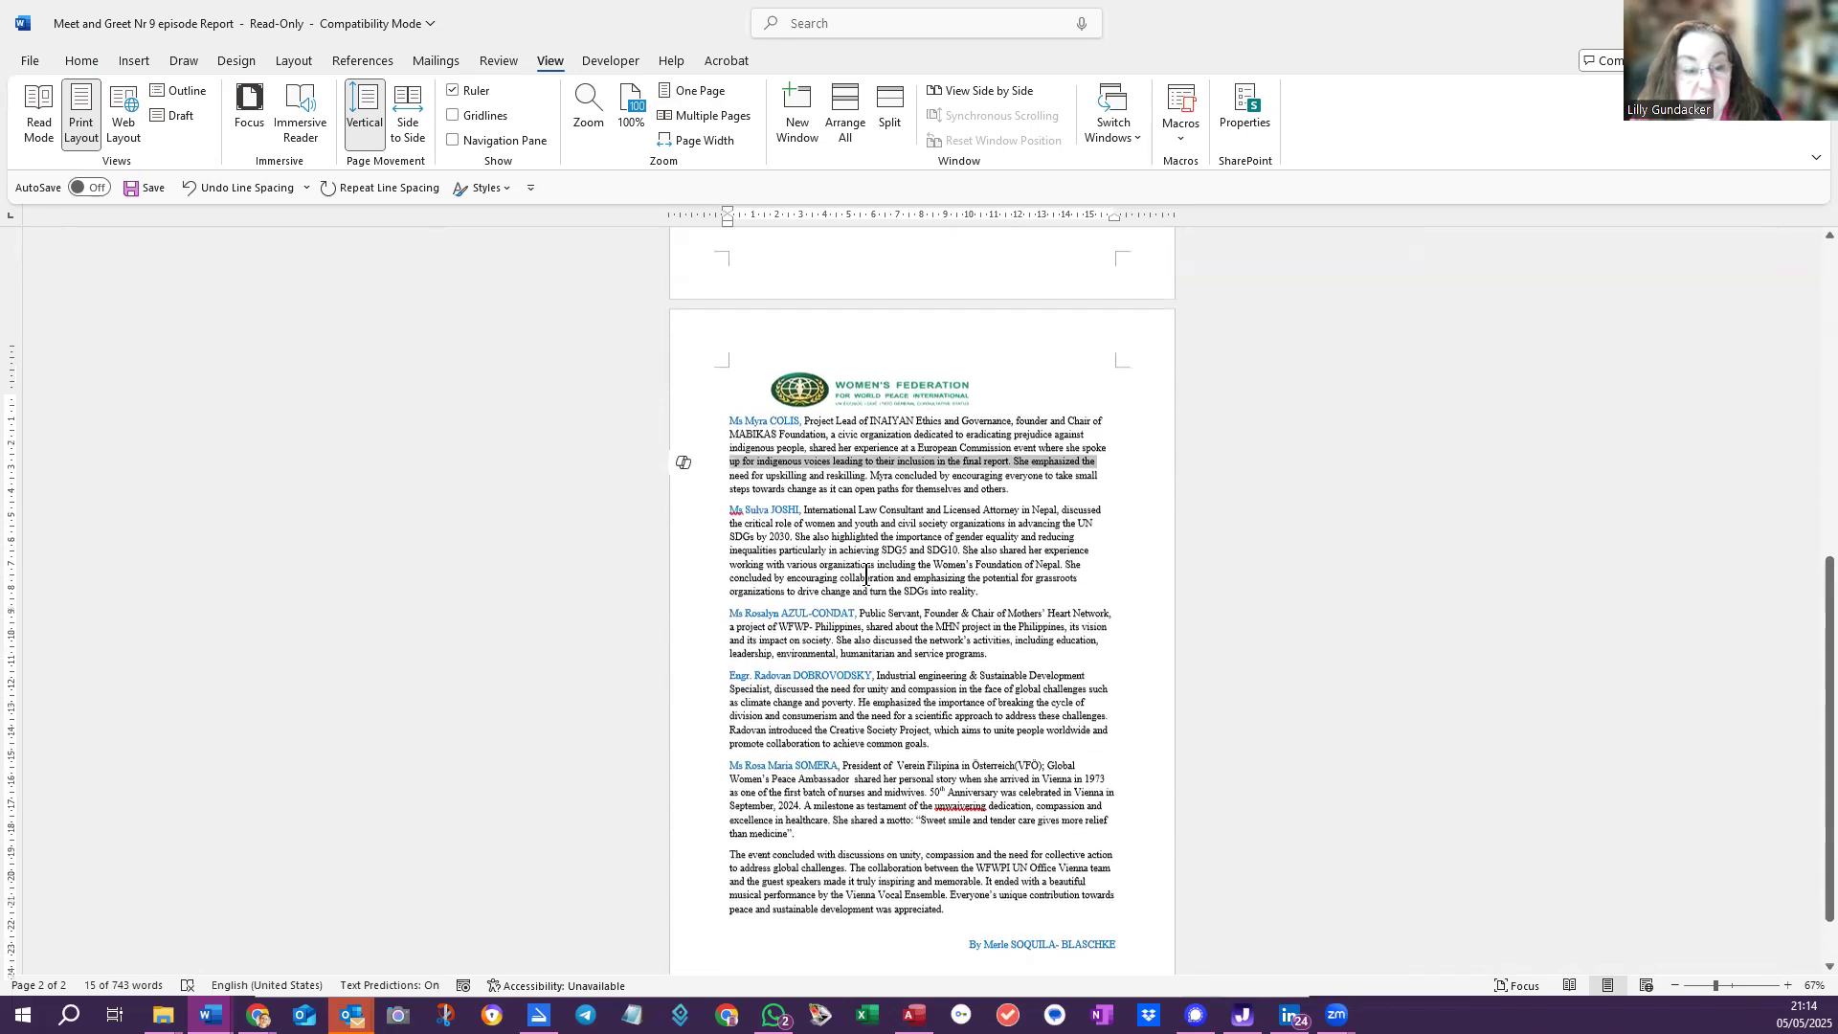
scroll(881, 553, "up", 5)
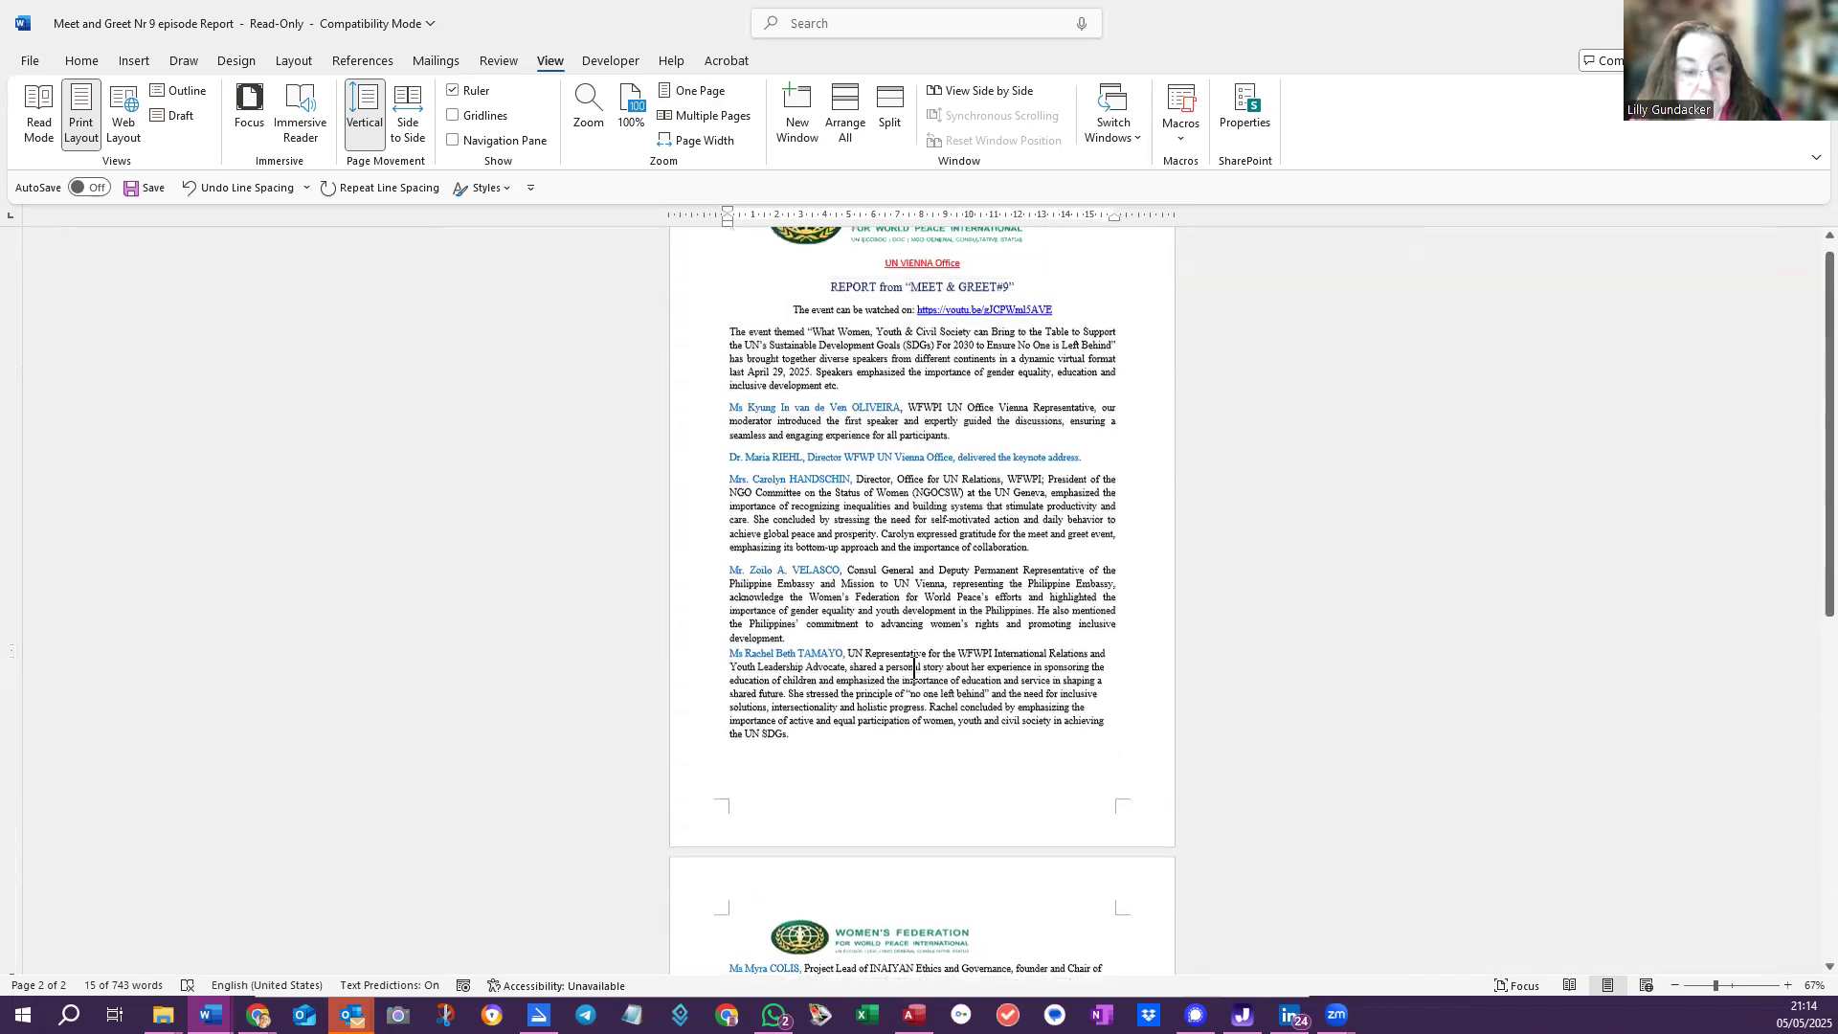
scroll(856, 953, "down", 2)
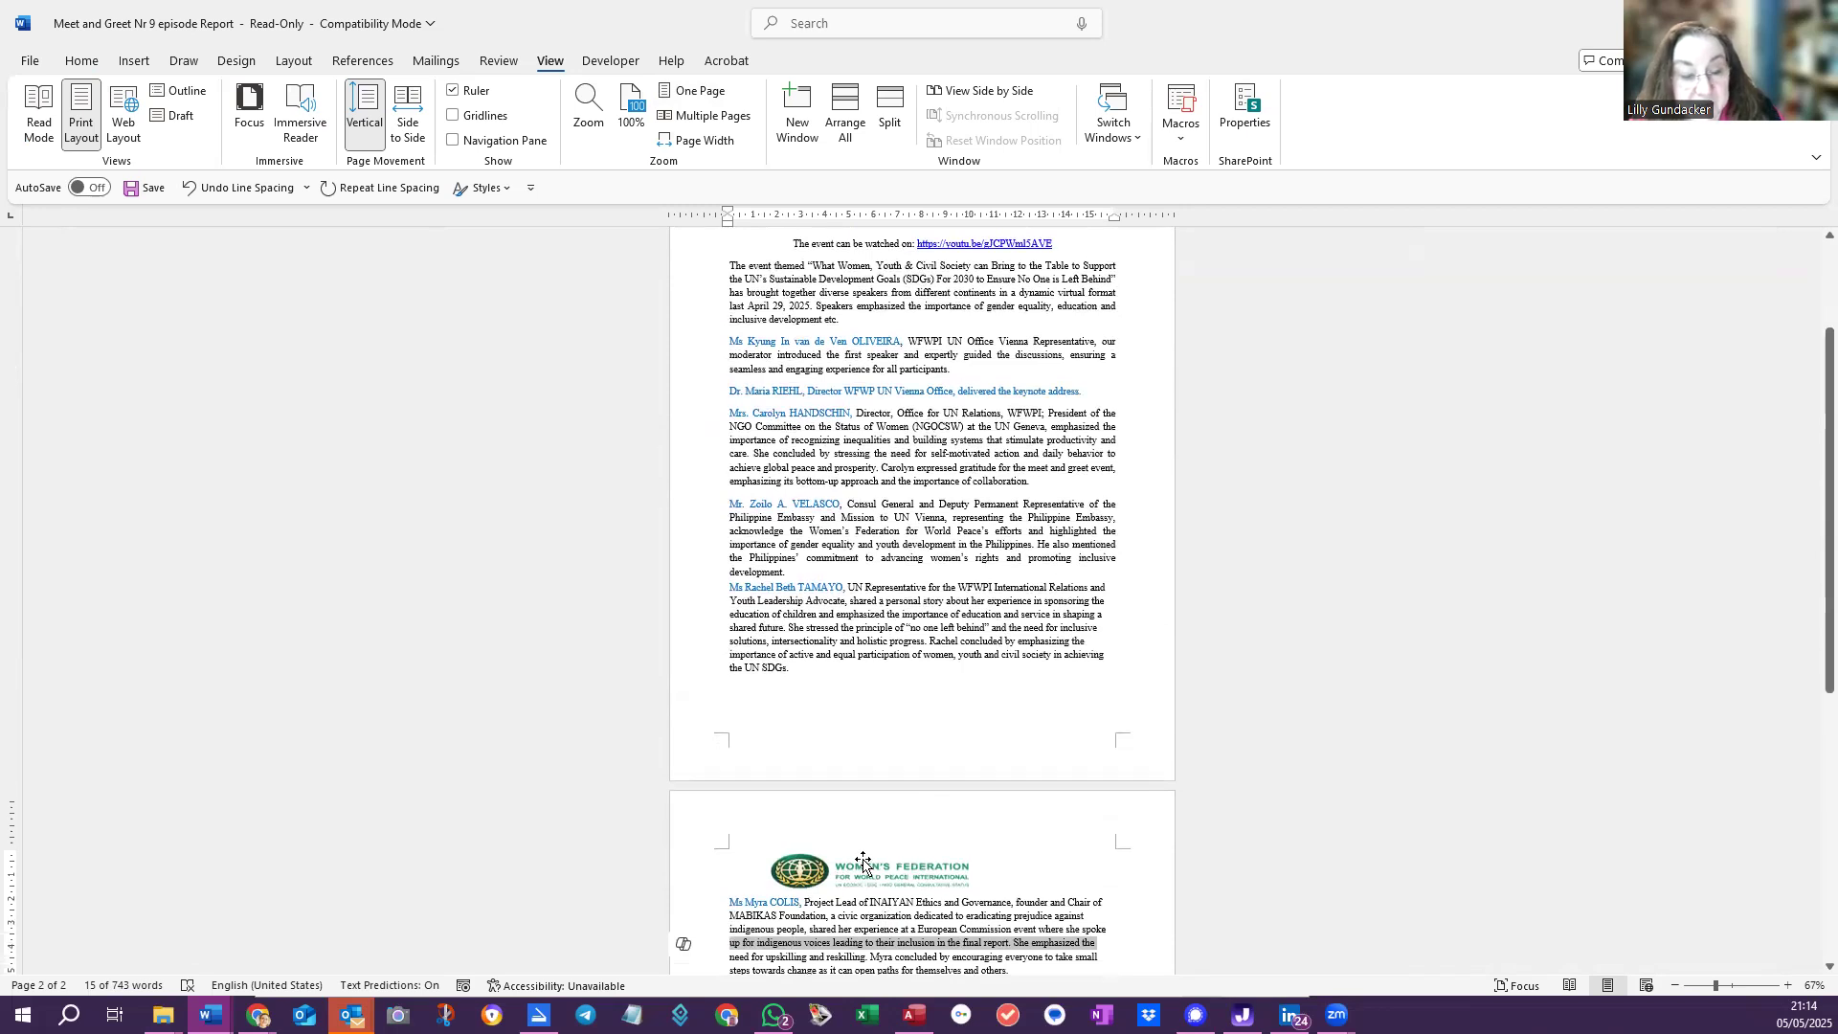
scroll(909, 861, "up", 2)
scroll(921, 868, "down", 3)
scroll(921, 869, "down", 1)
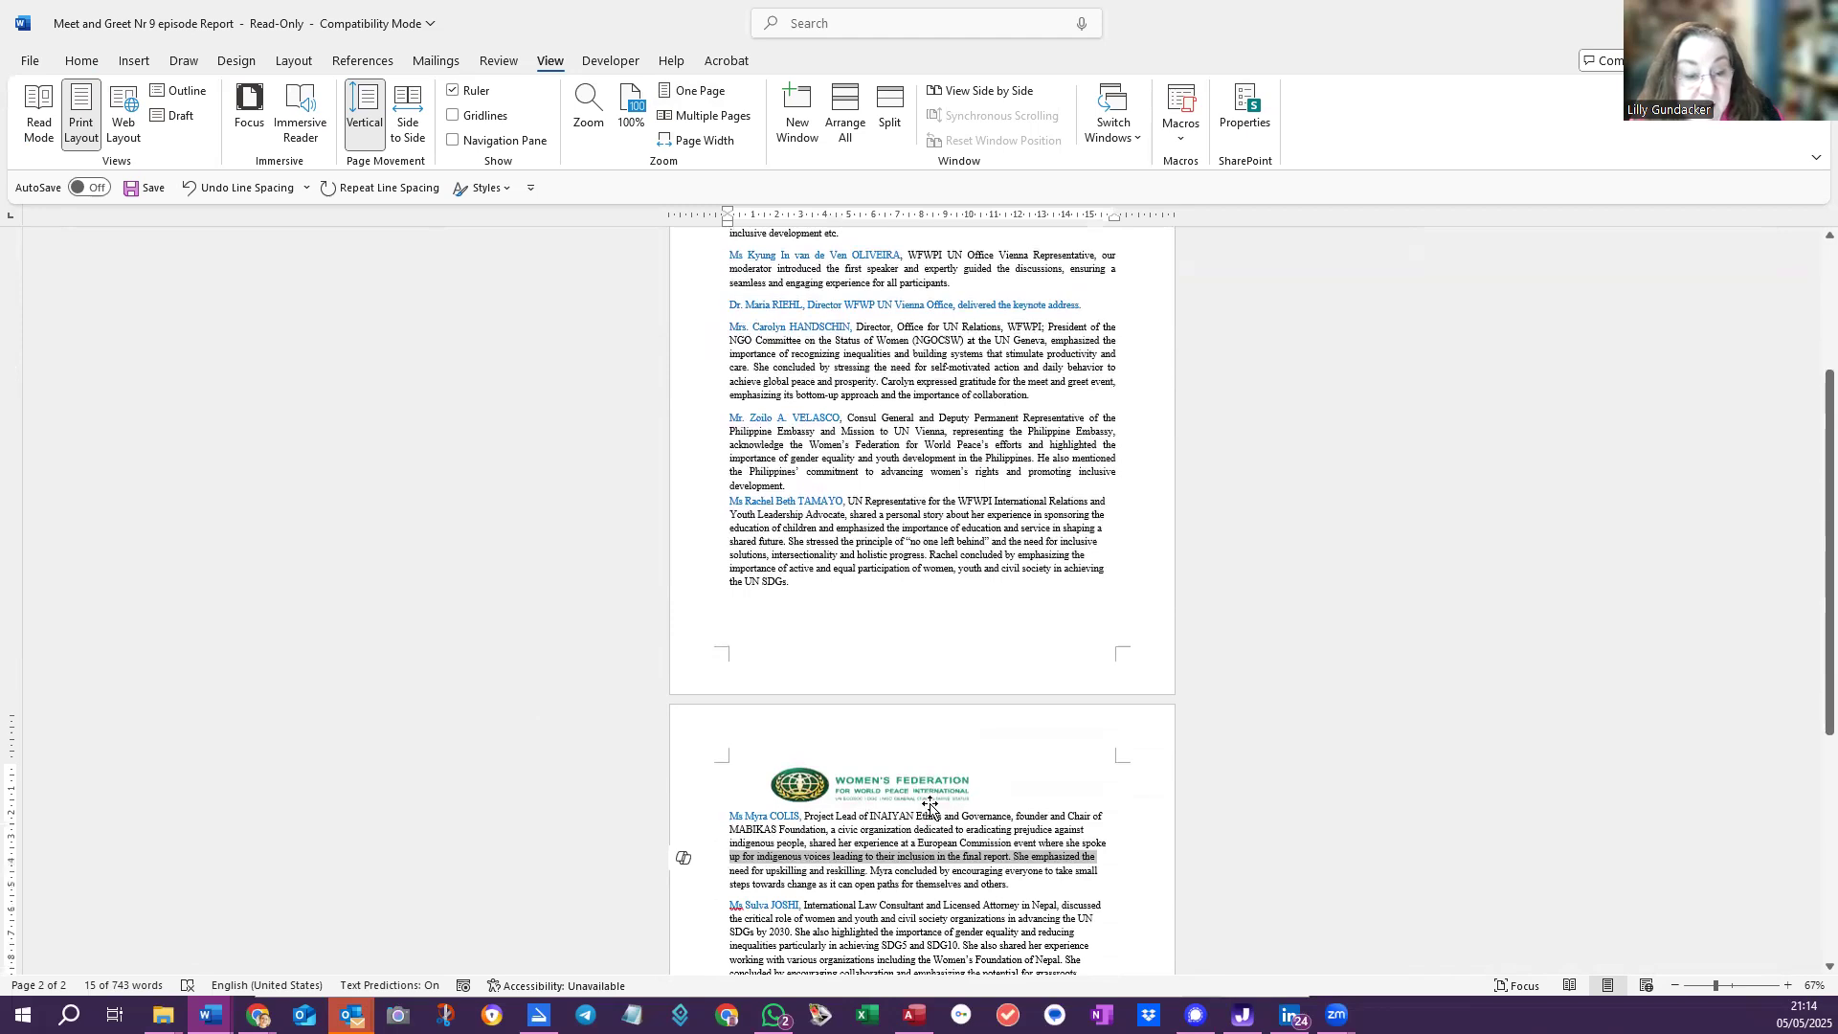
scroll(938, 799, "down", 4)
scroll(929, 802, "down", 3)
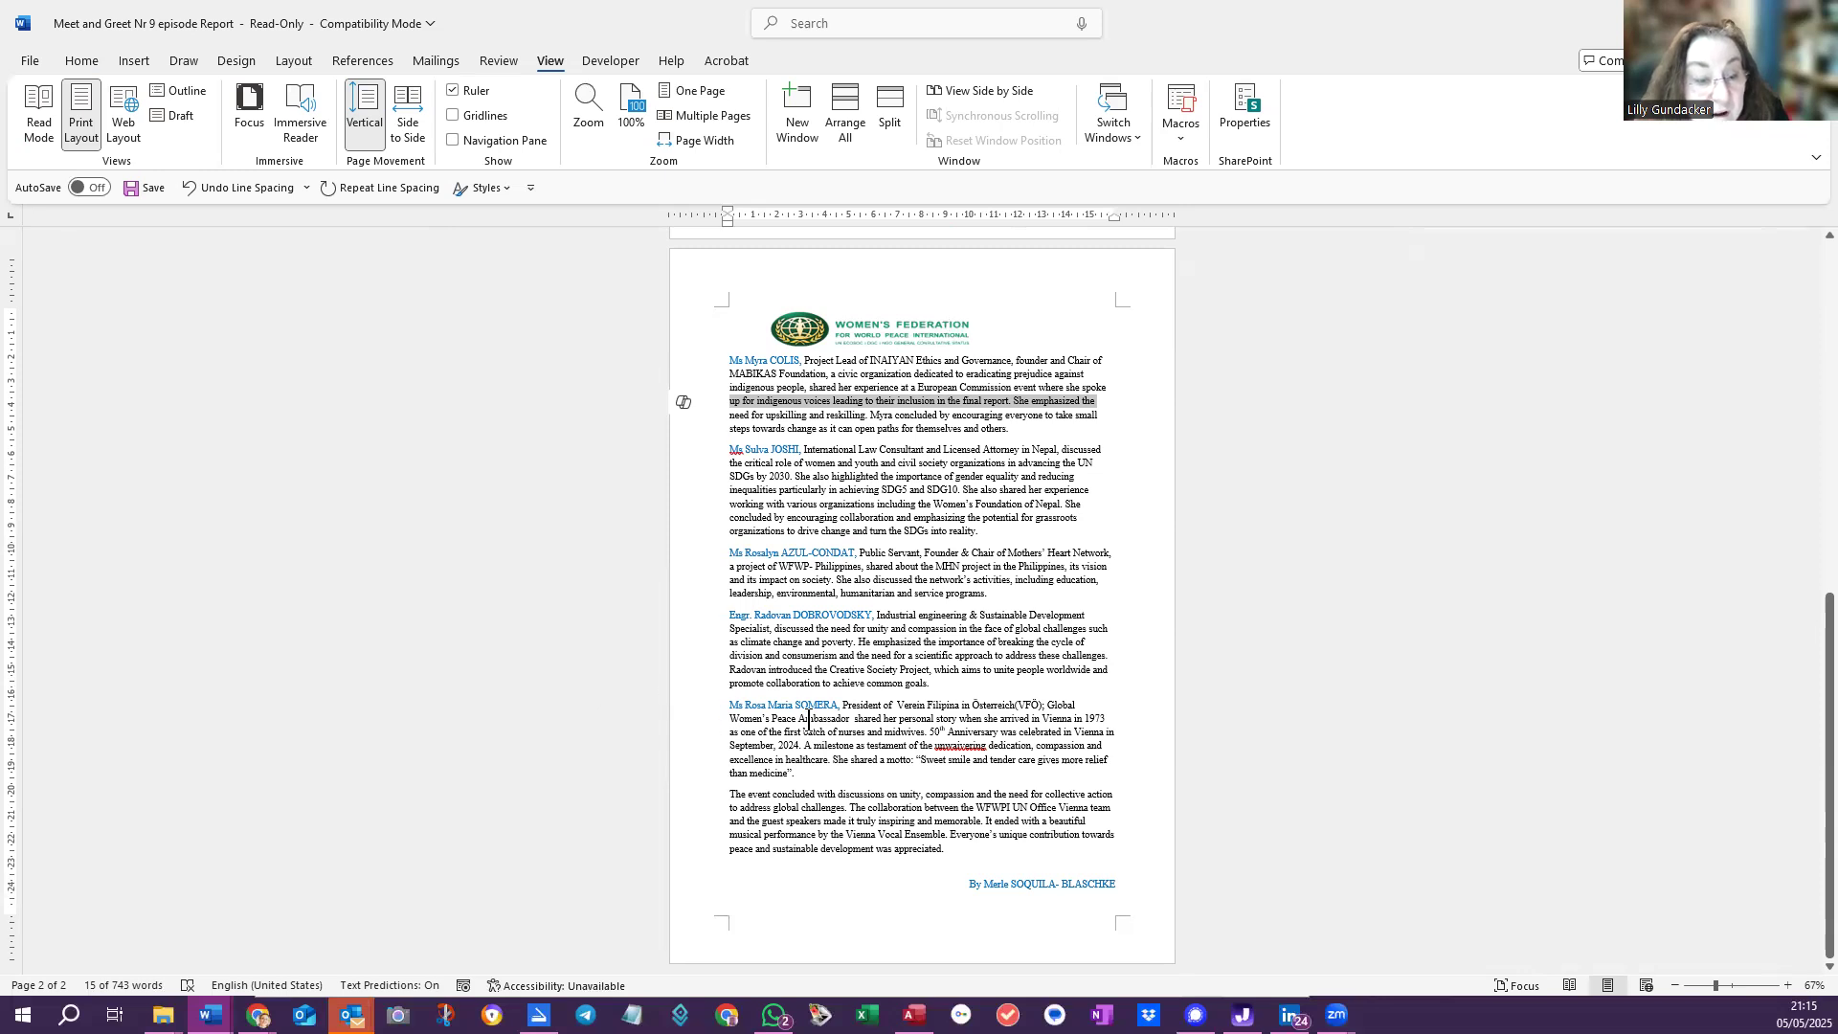
scroll(782, 774, "up", 8)
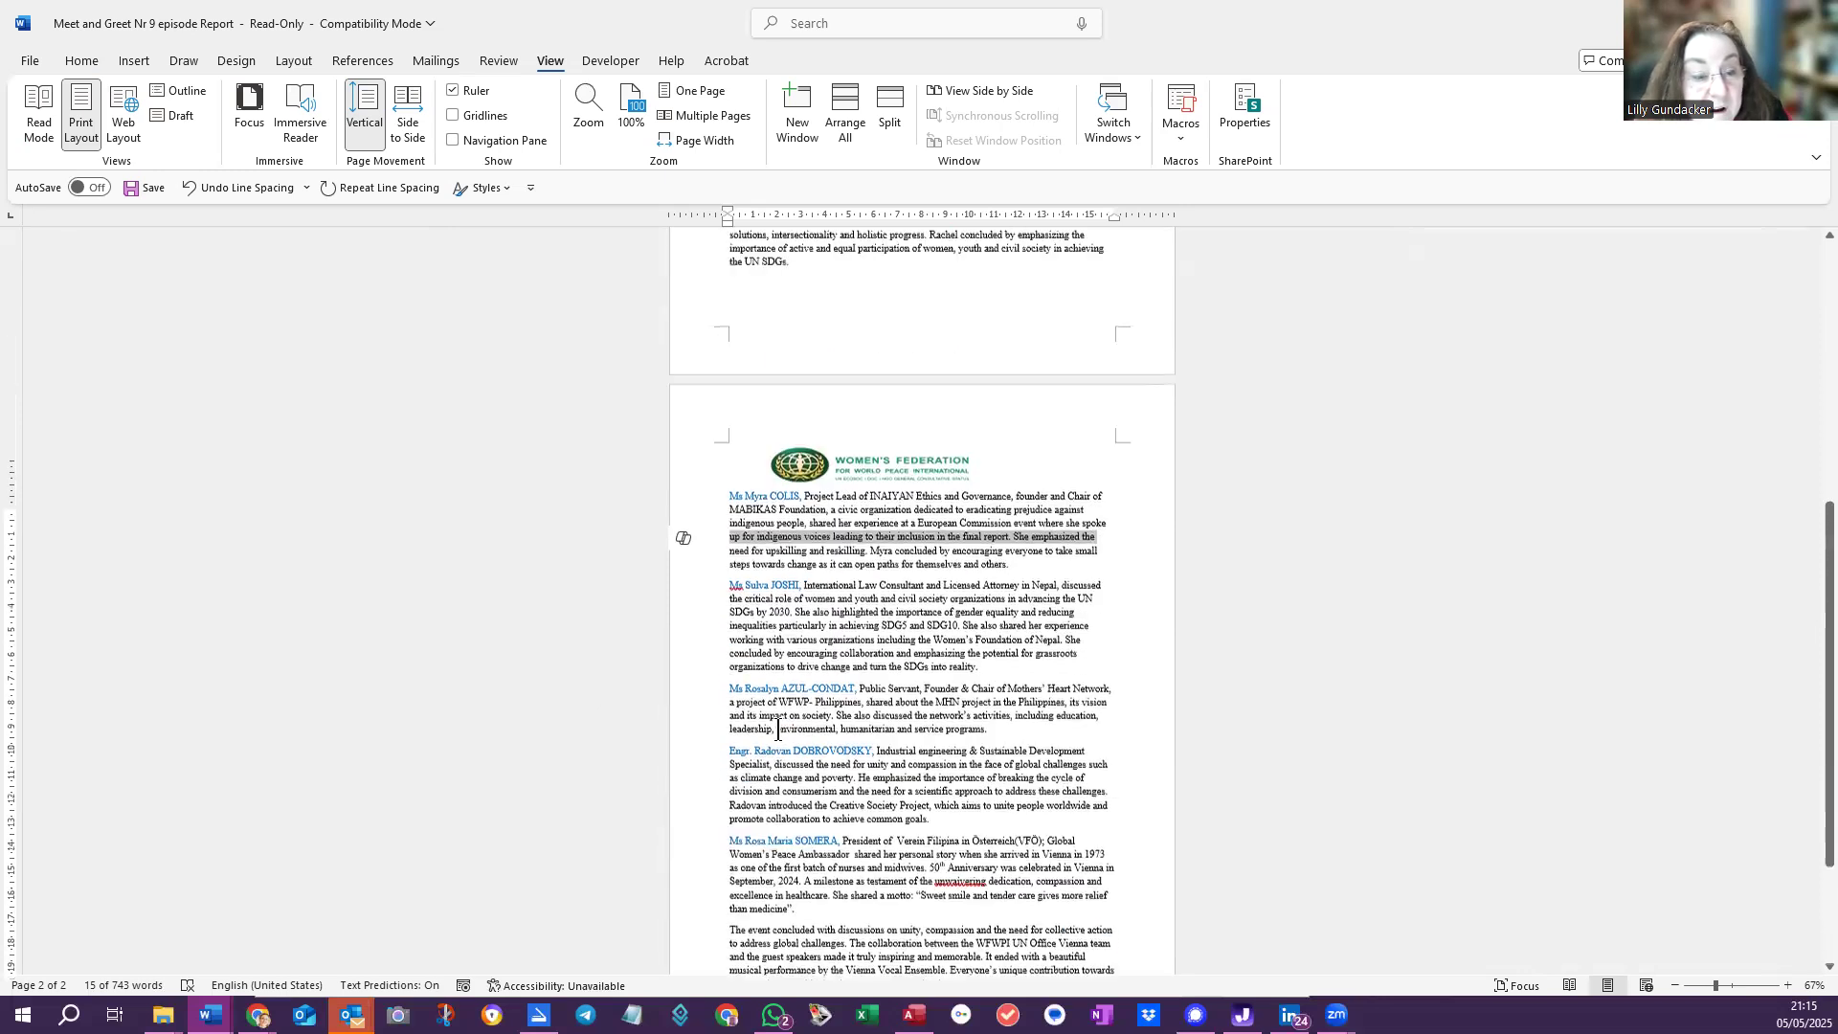
Turn off "Don't add space between paragraphs of the same style" for the Consul General's and the Youth Leadership Advocate's paragraphs on page 1
left_click(762, 432)
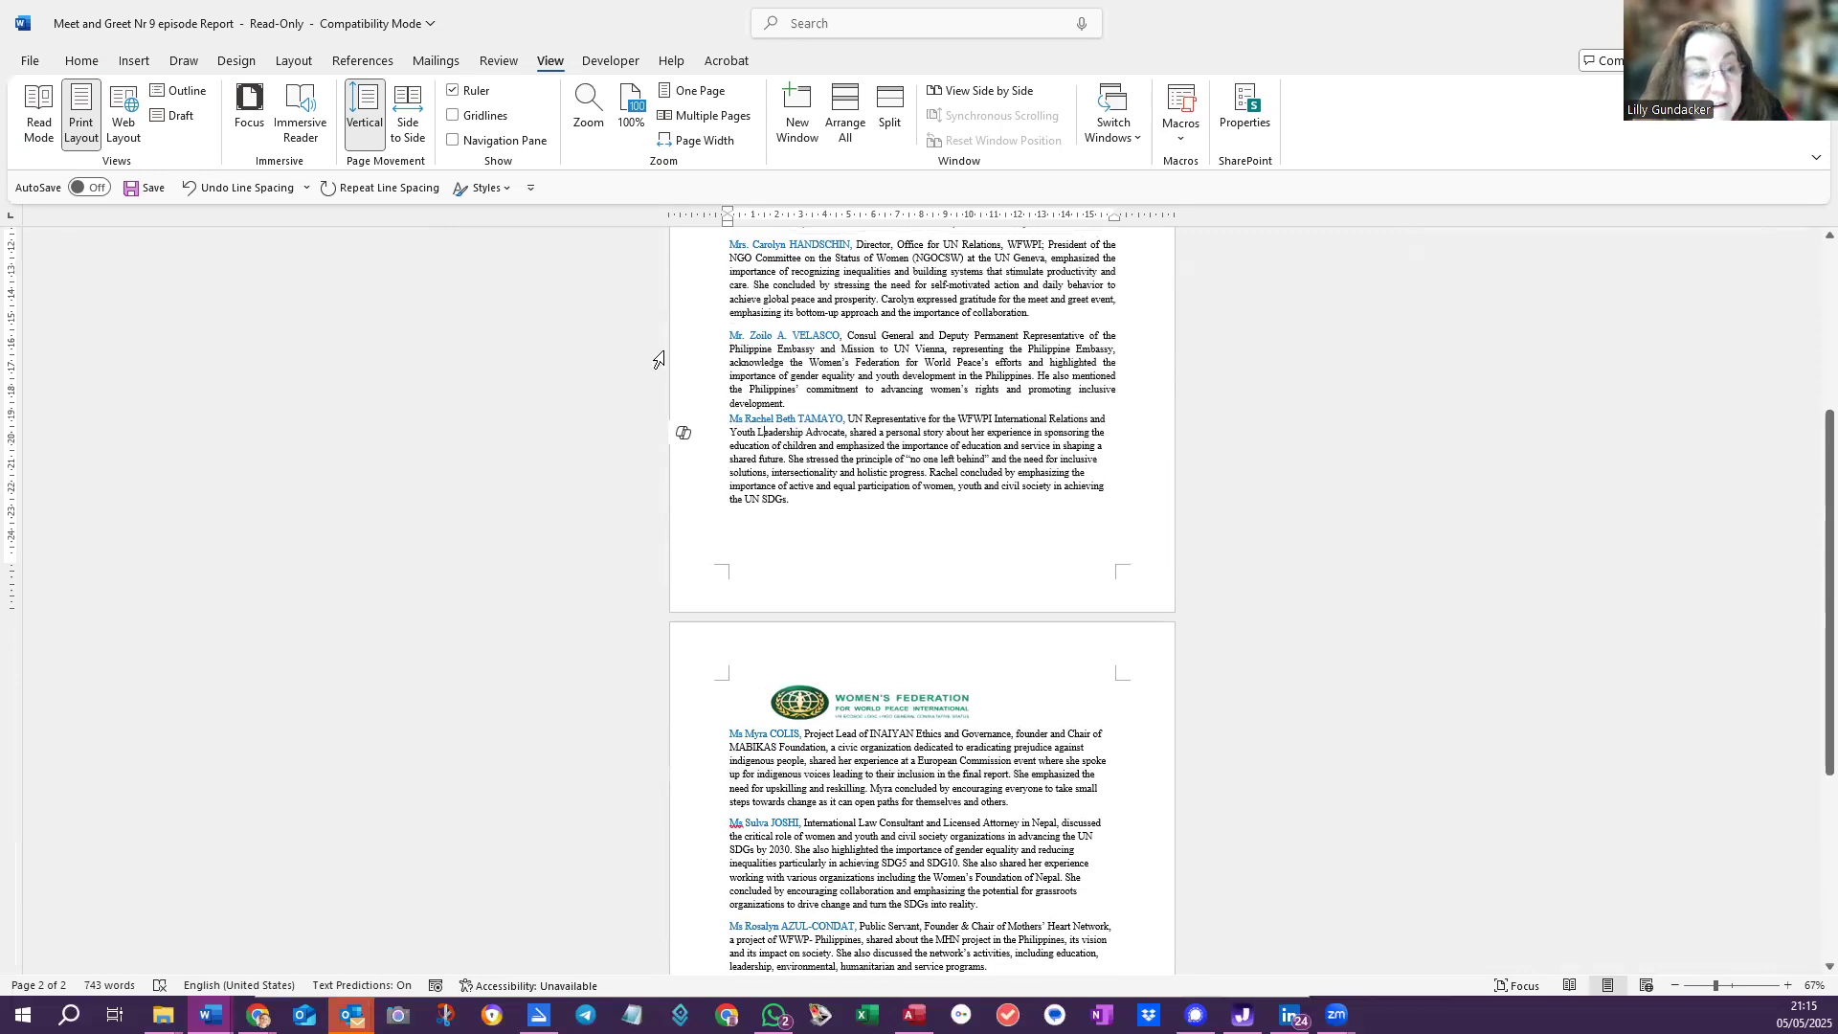
left_click(690, 140)
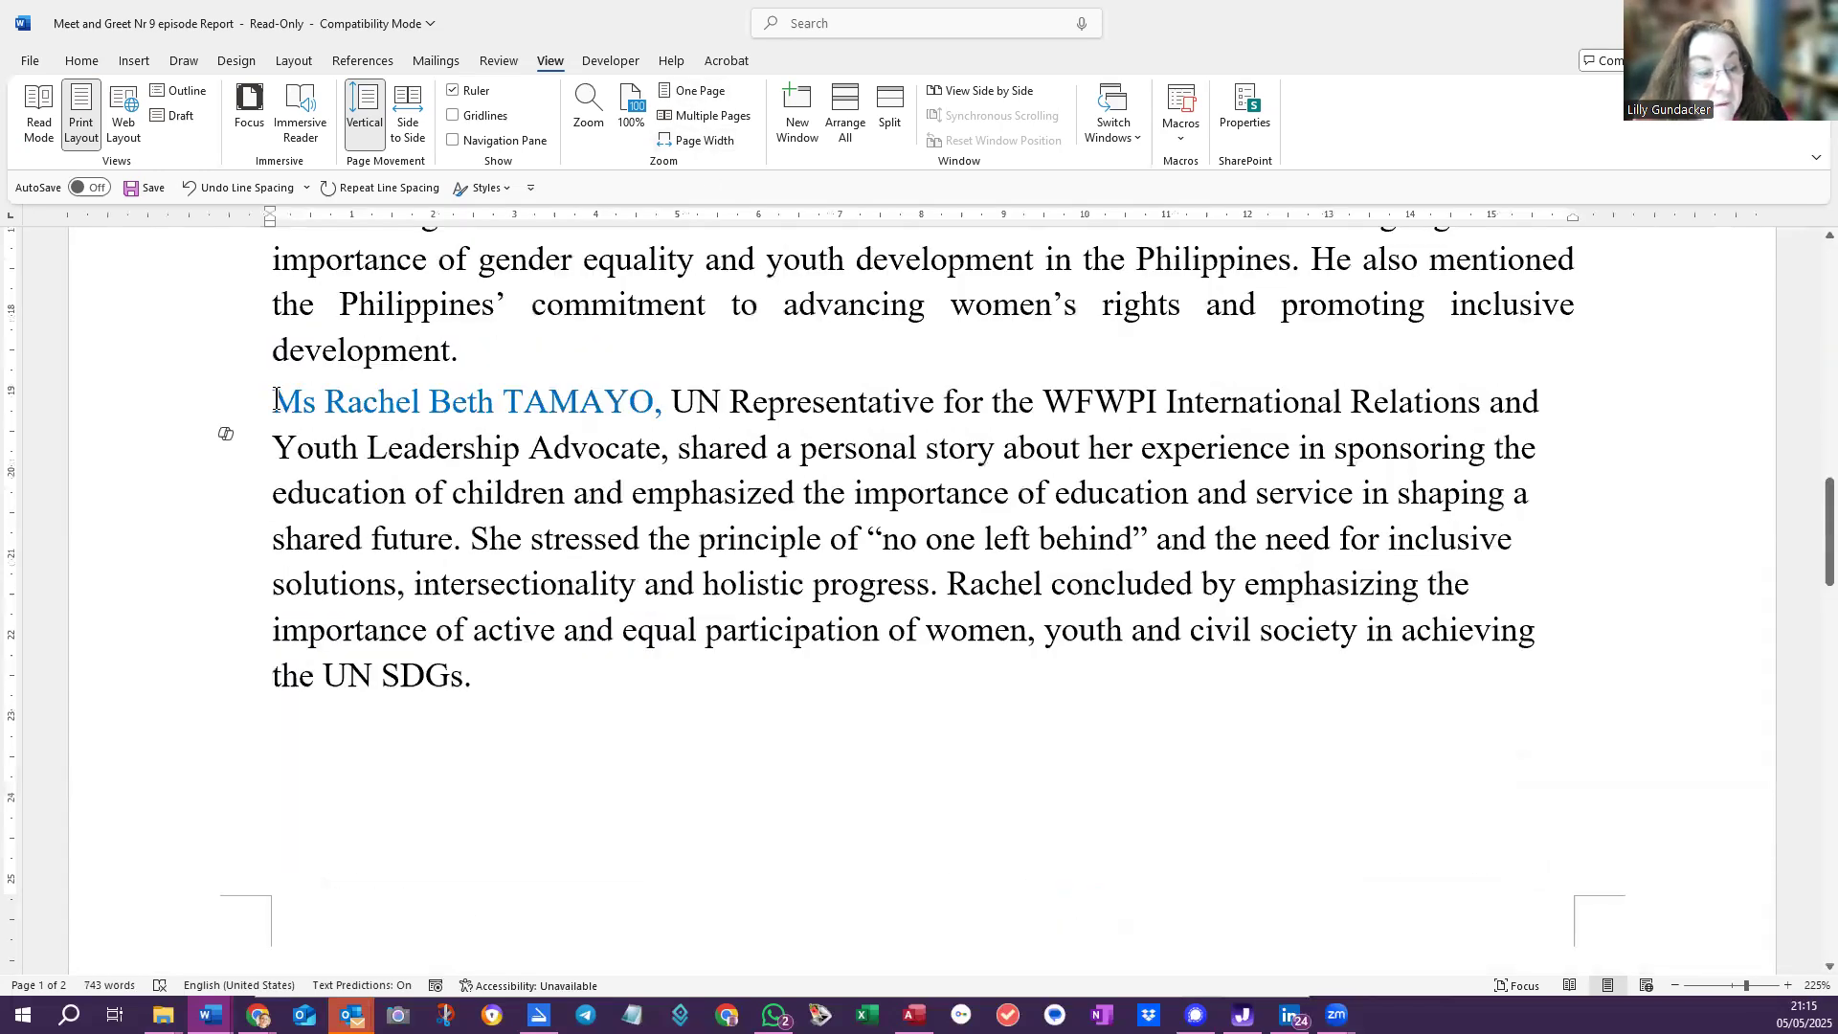
left_click(275, 400)
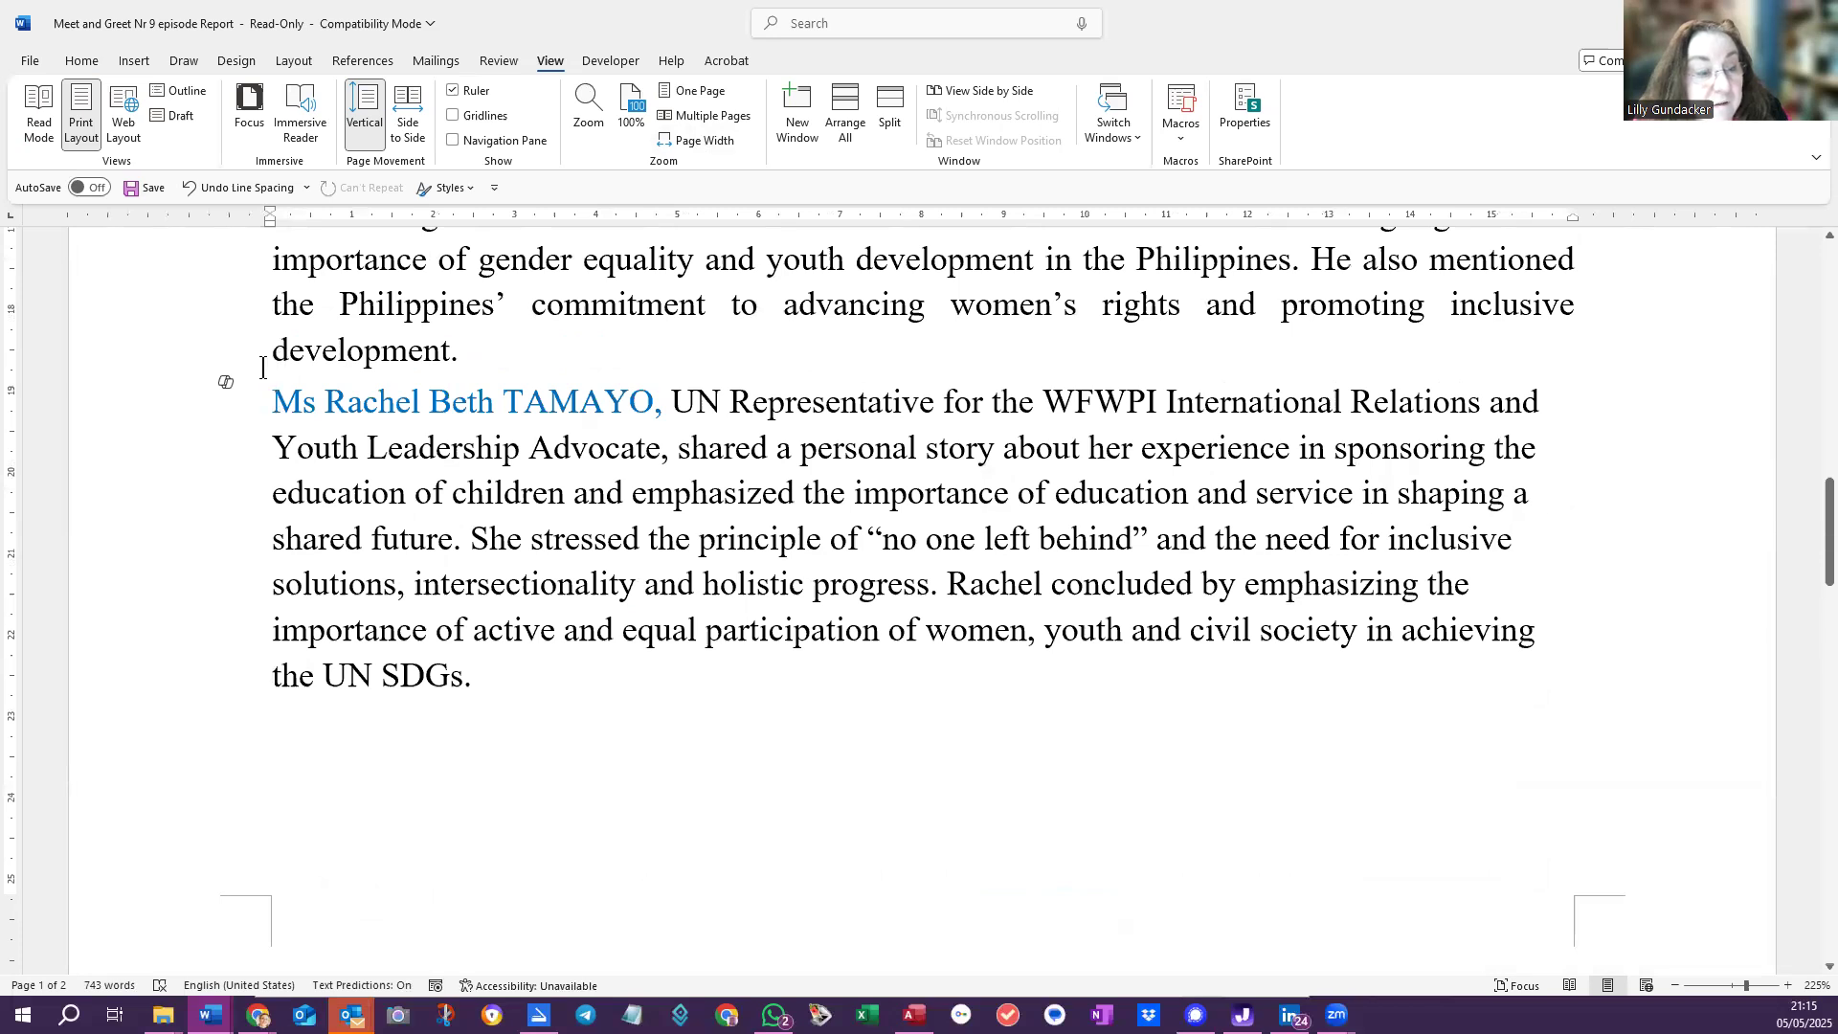
left_click_drag(238, 377, 251, 431)
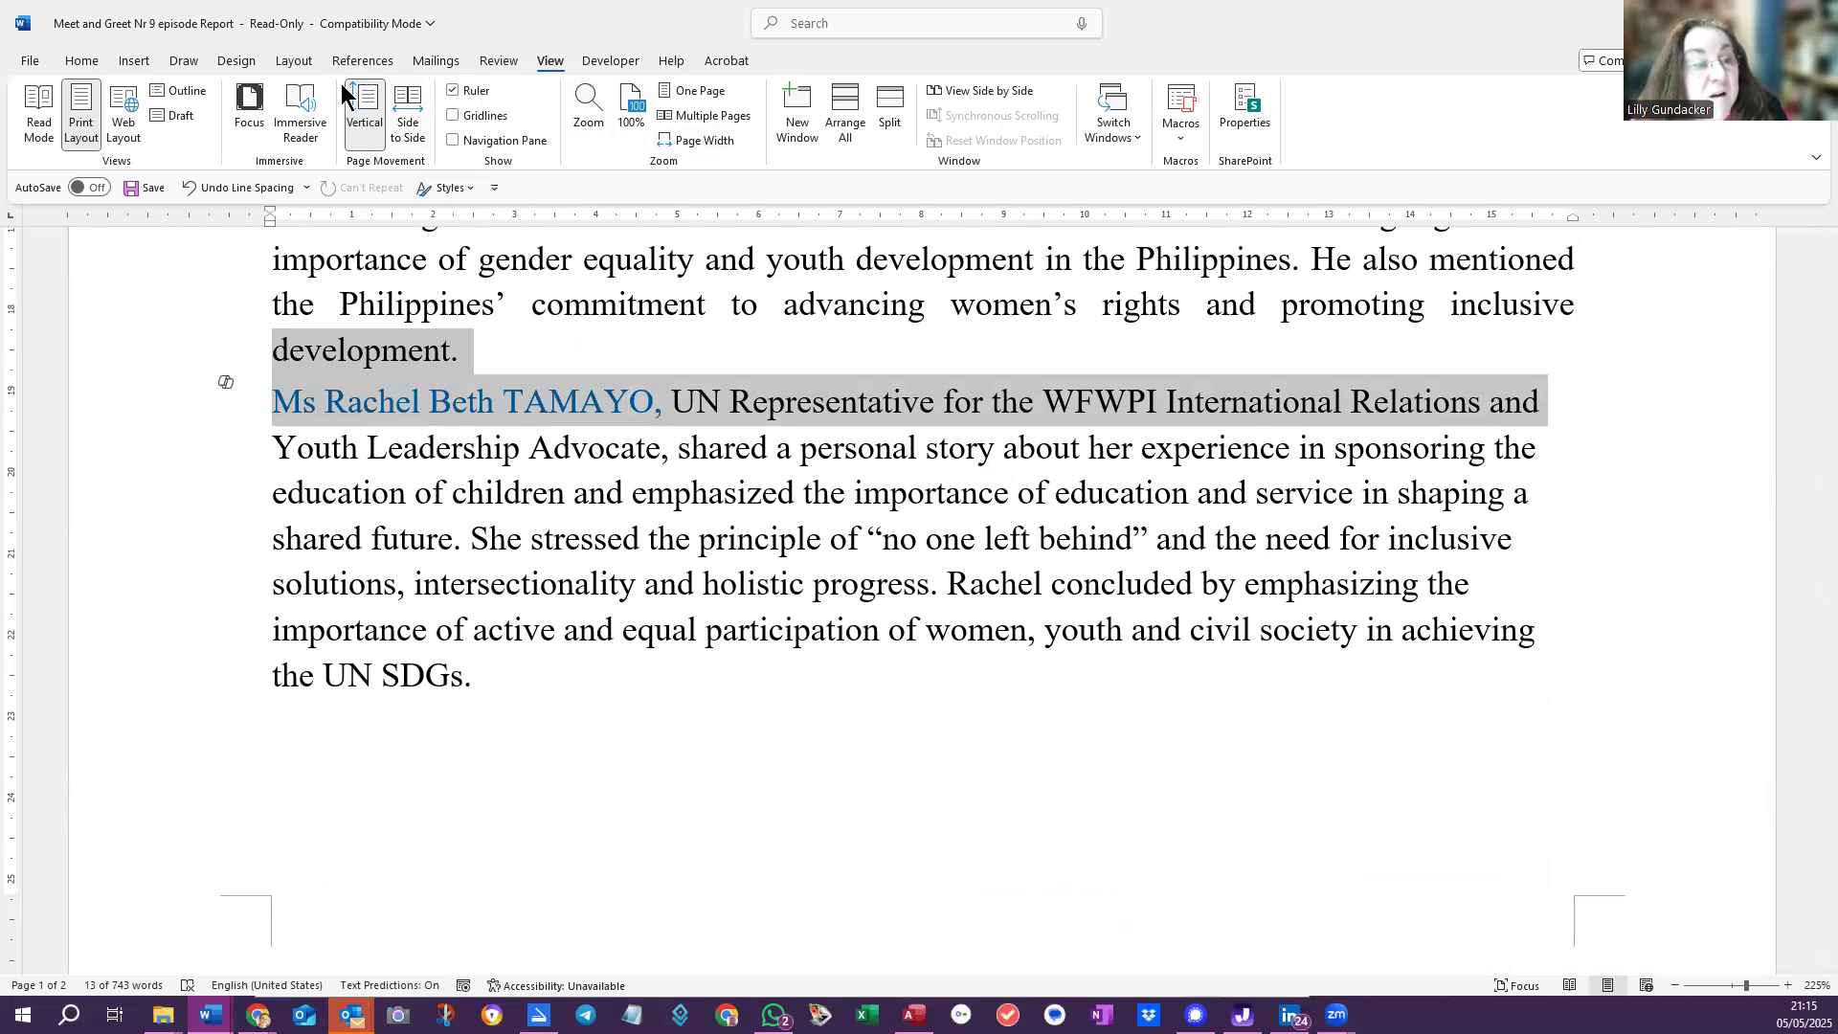
left_click(82, 59)
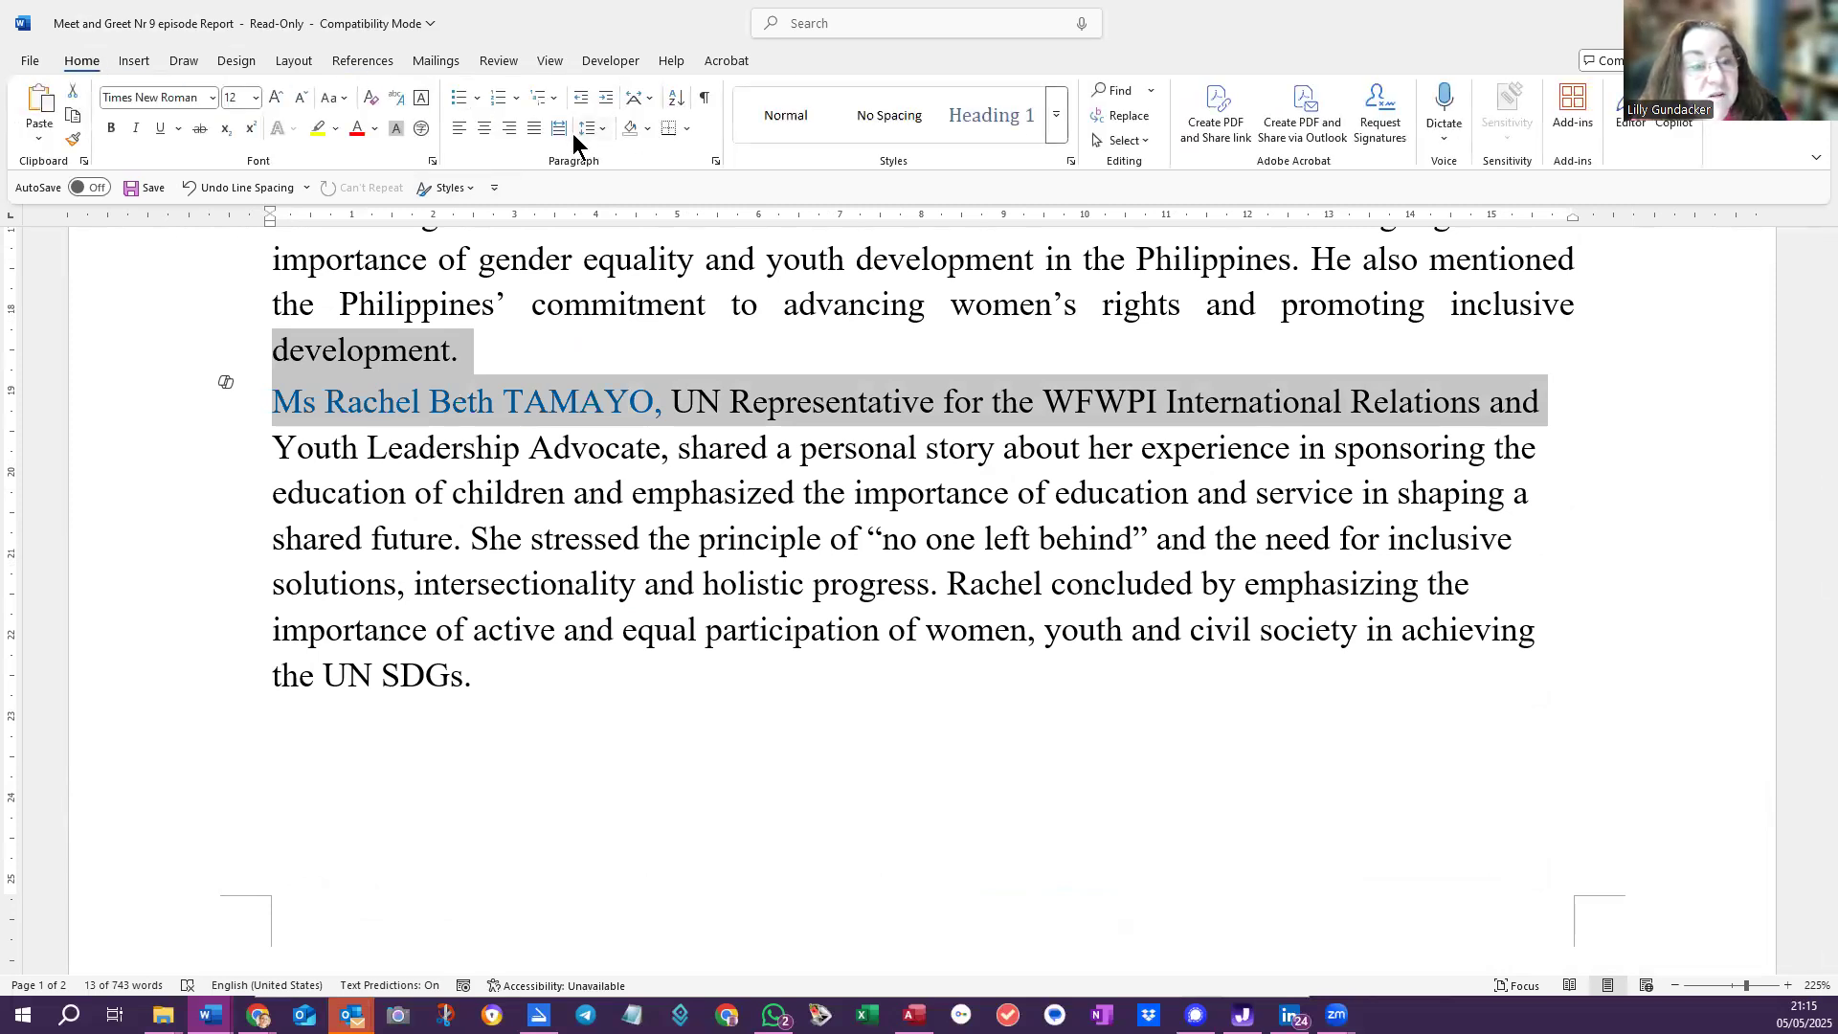
left_click(602, 128)
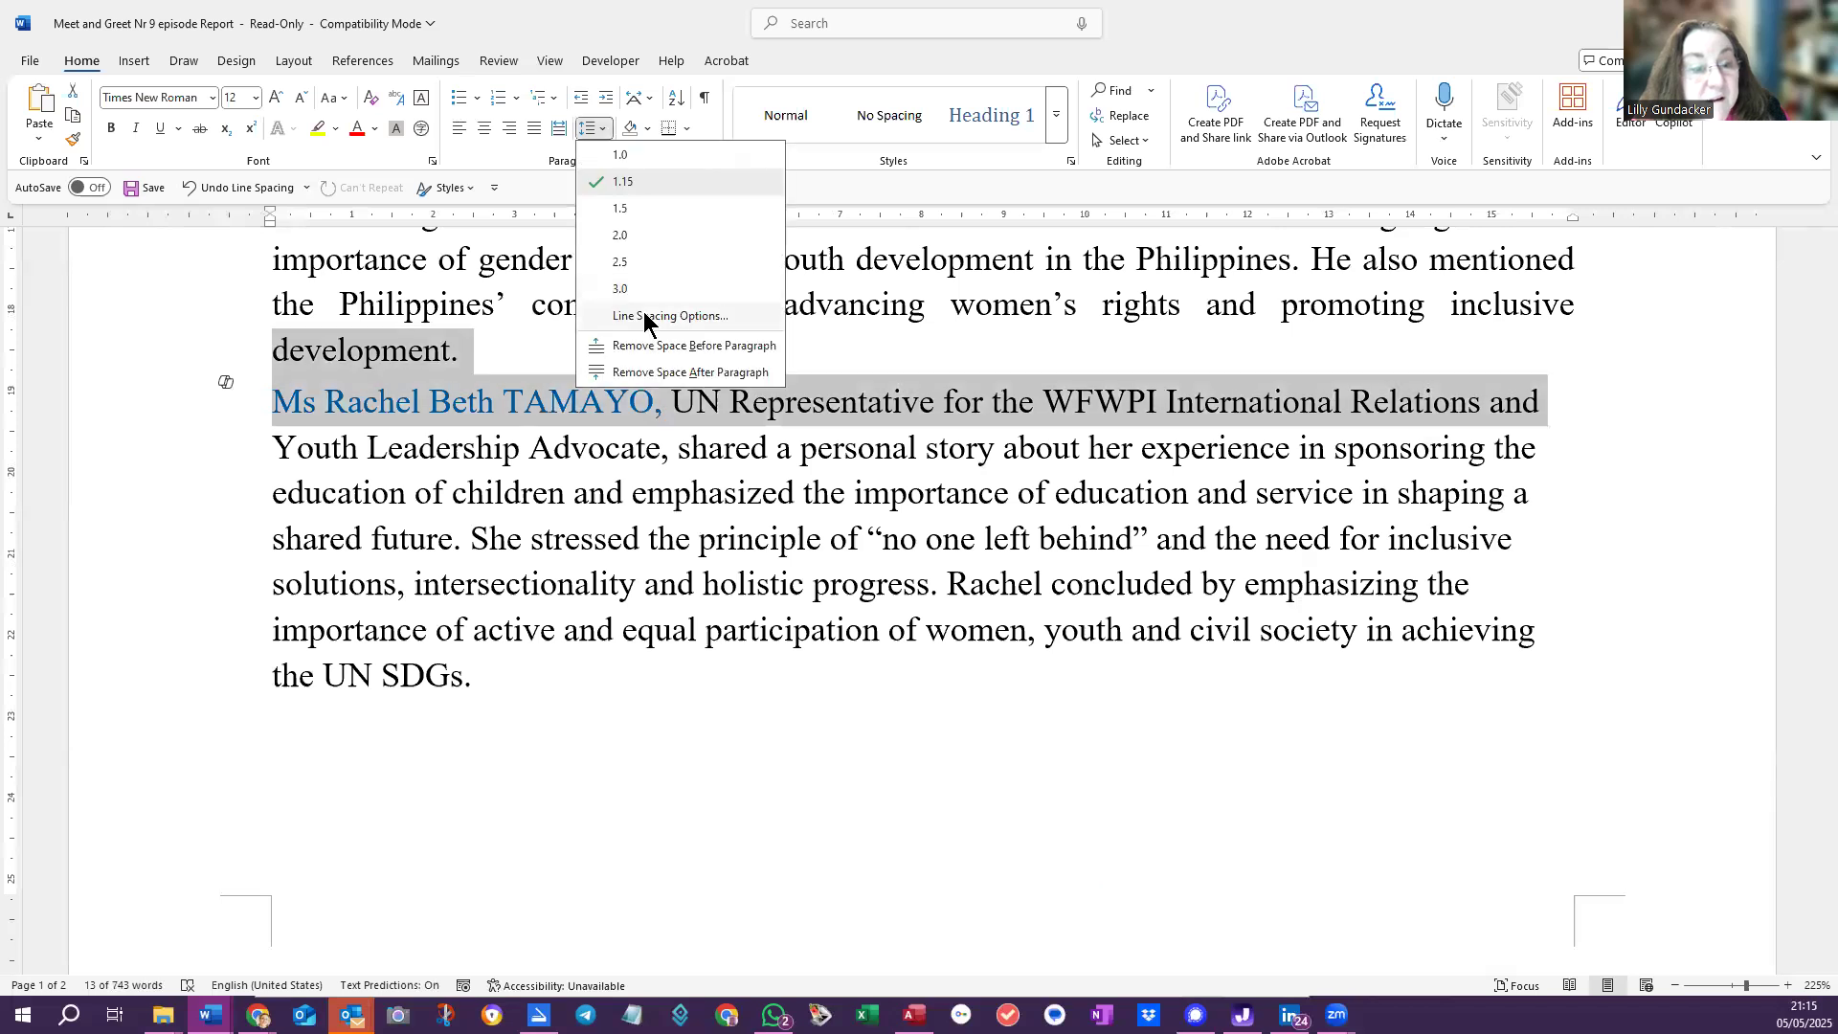
left_click(646, 316)
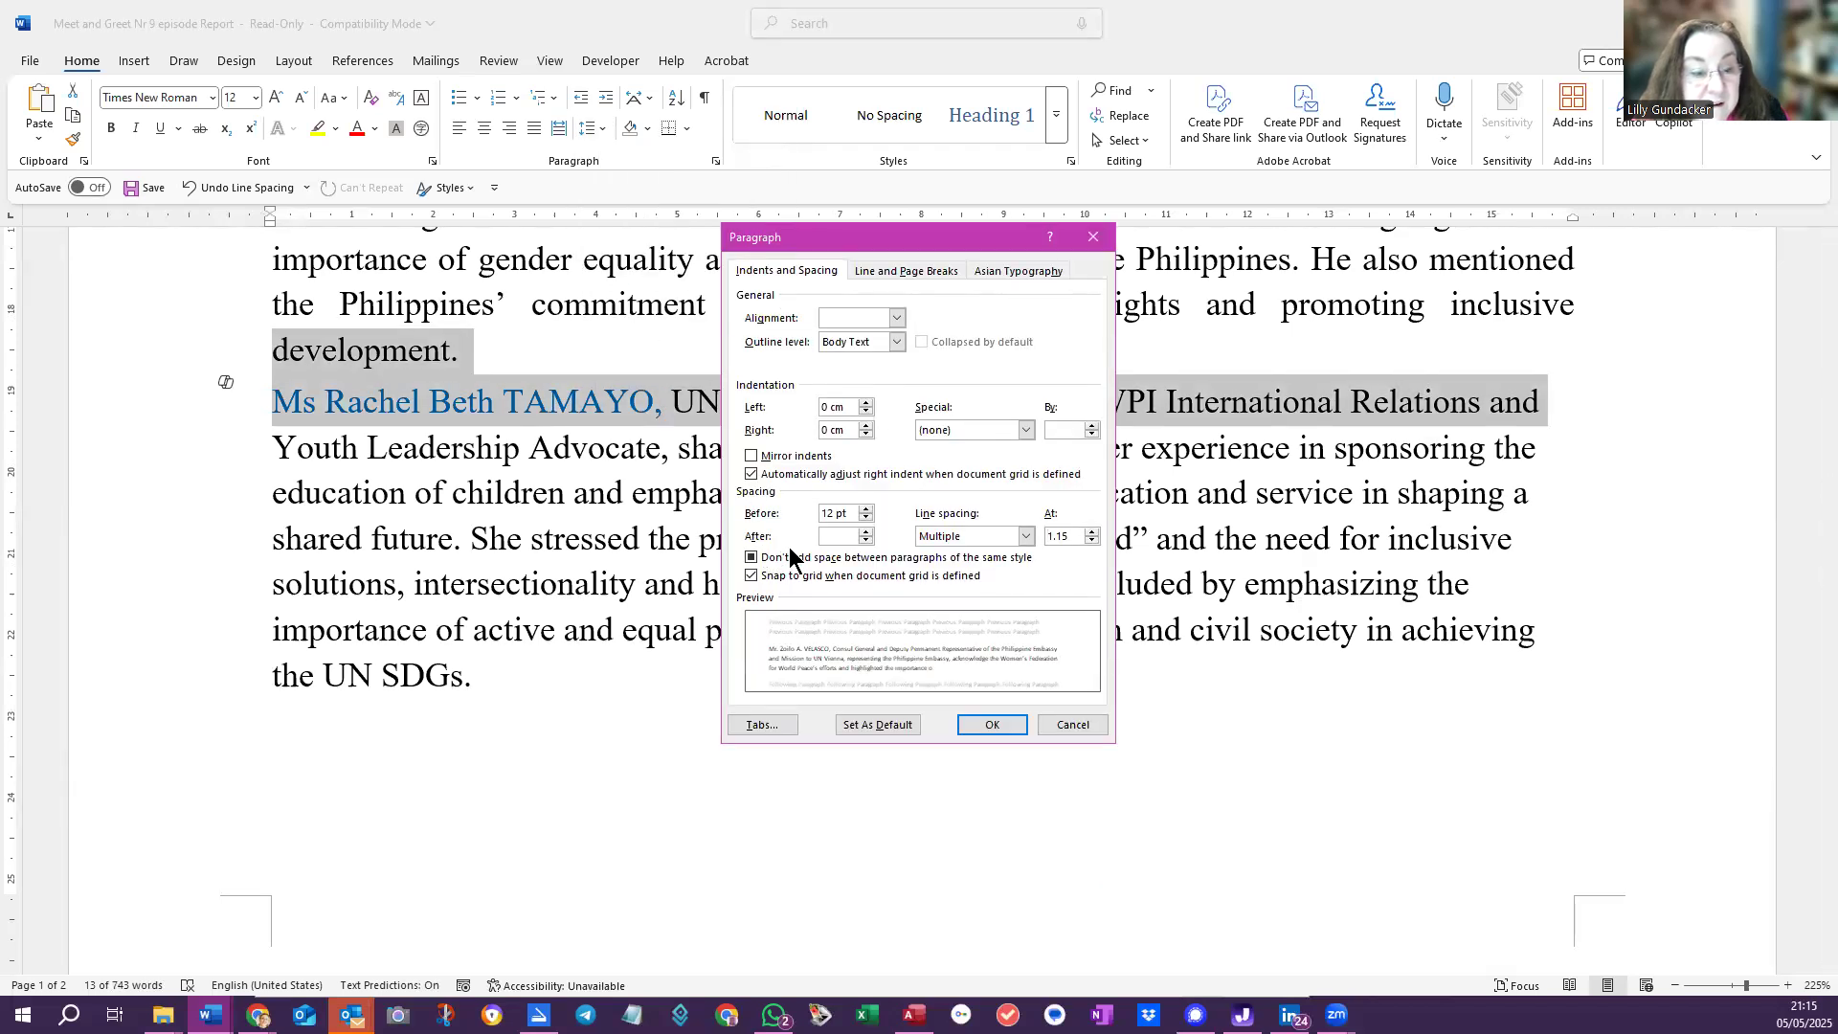
left_click(751, 559)
left_click(751, 557)
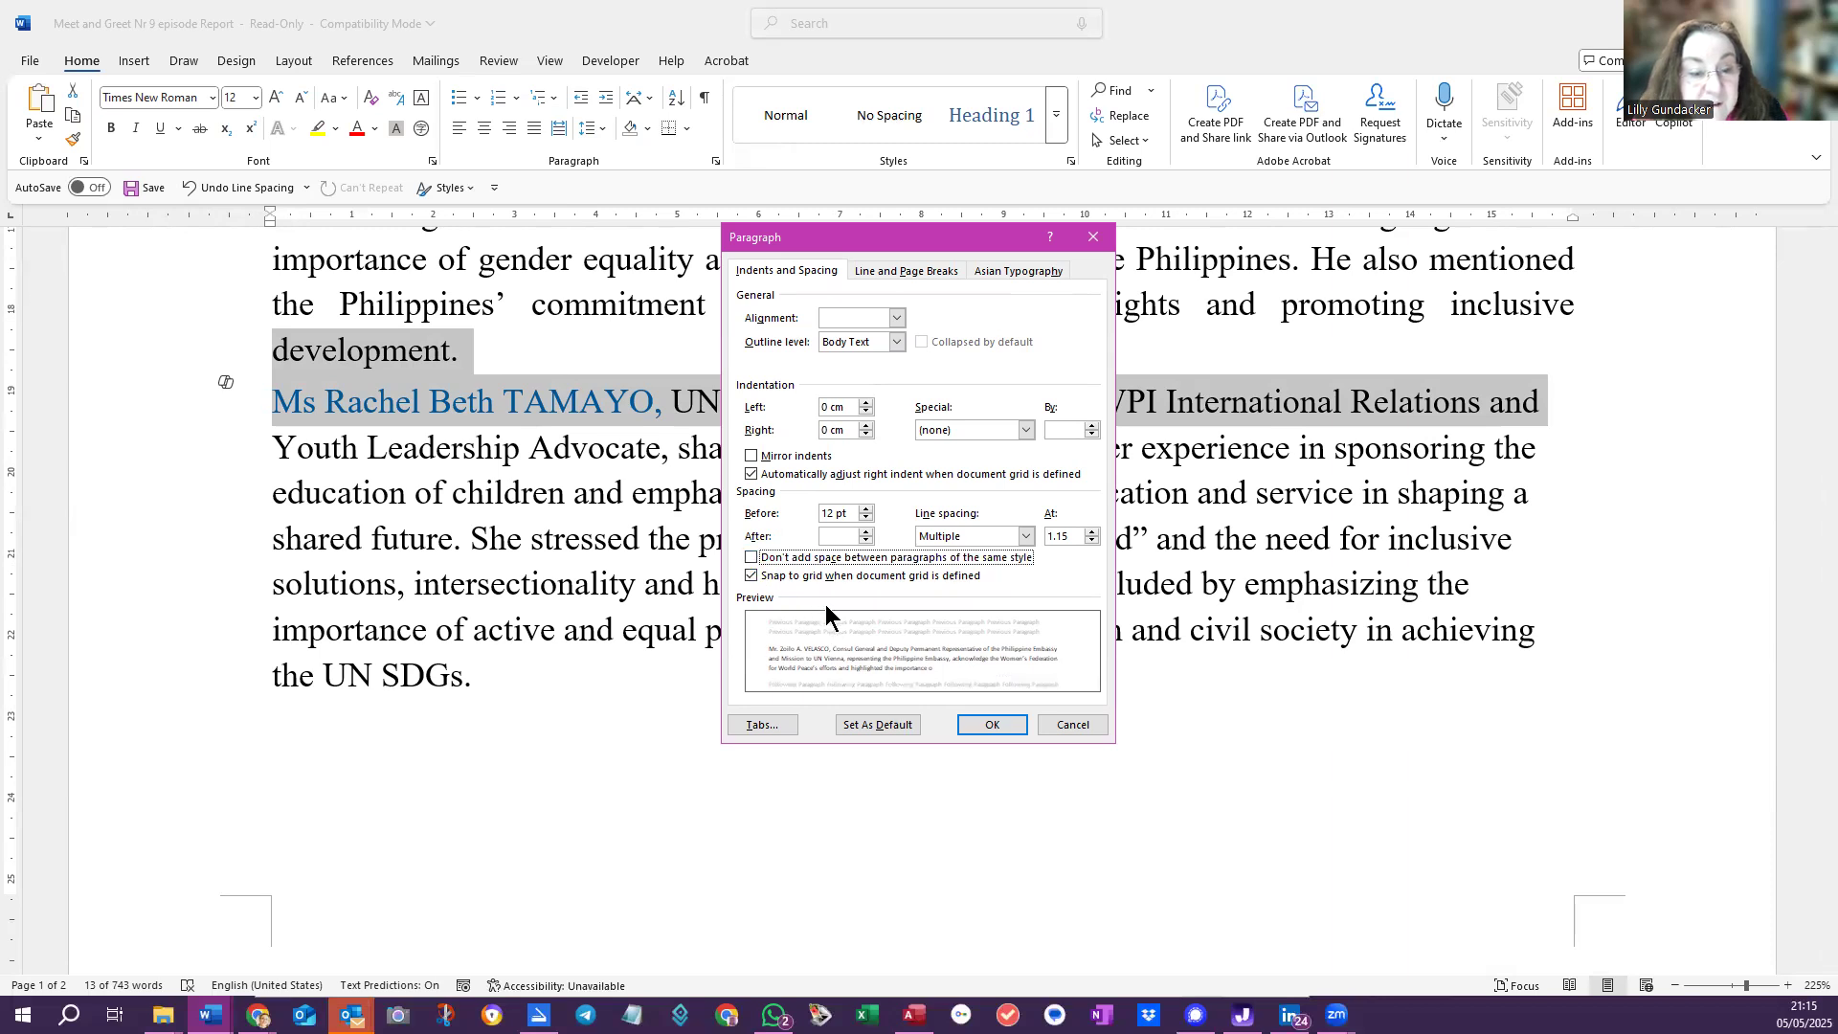
left_click(996, 726)
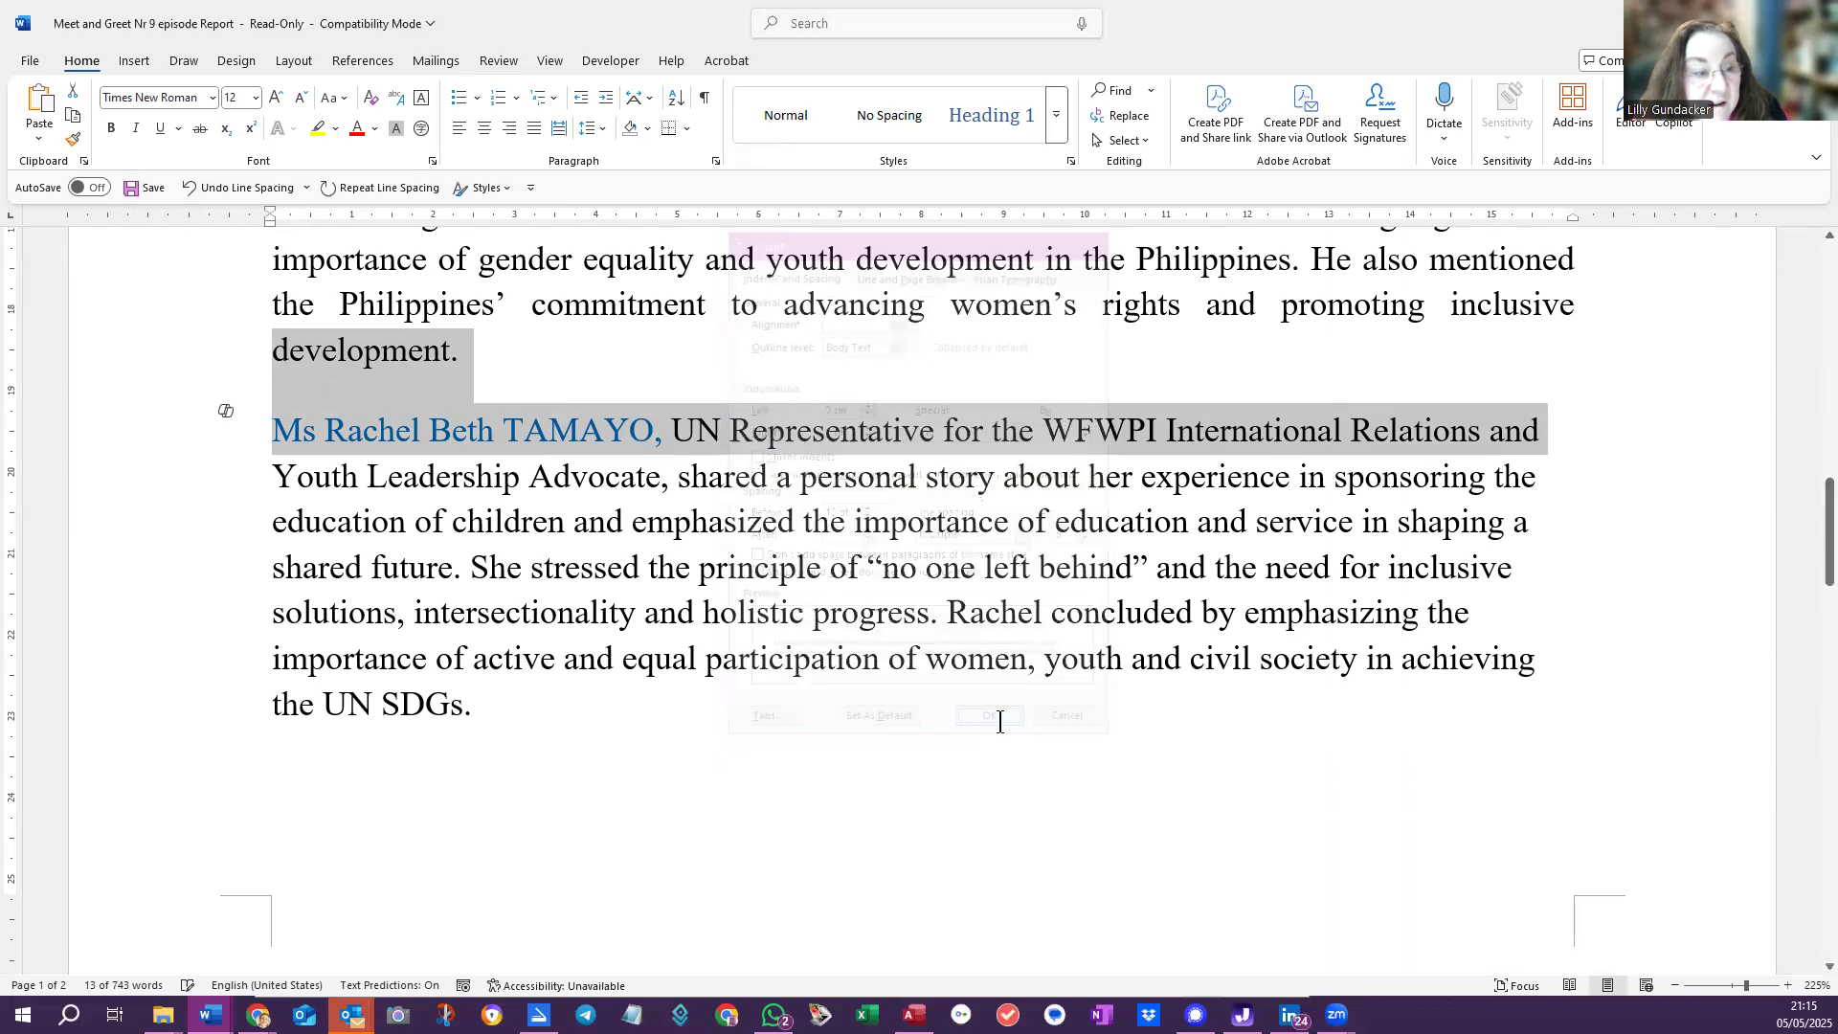
left_click(583, 479)
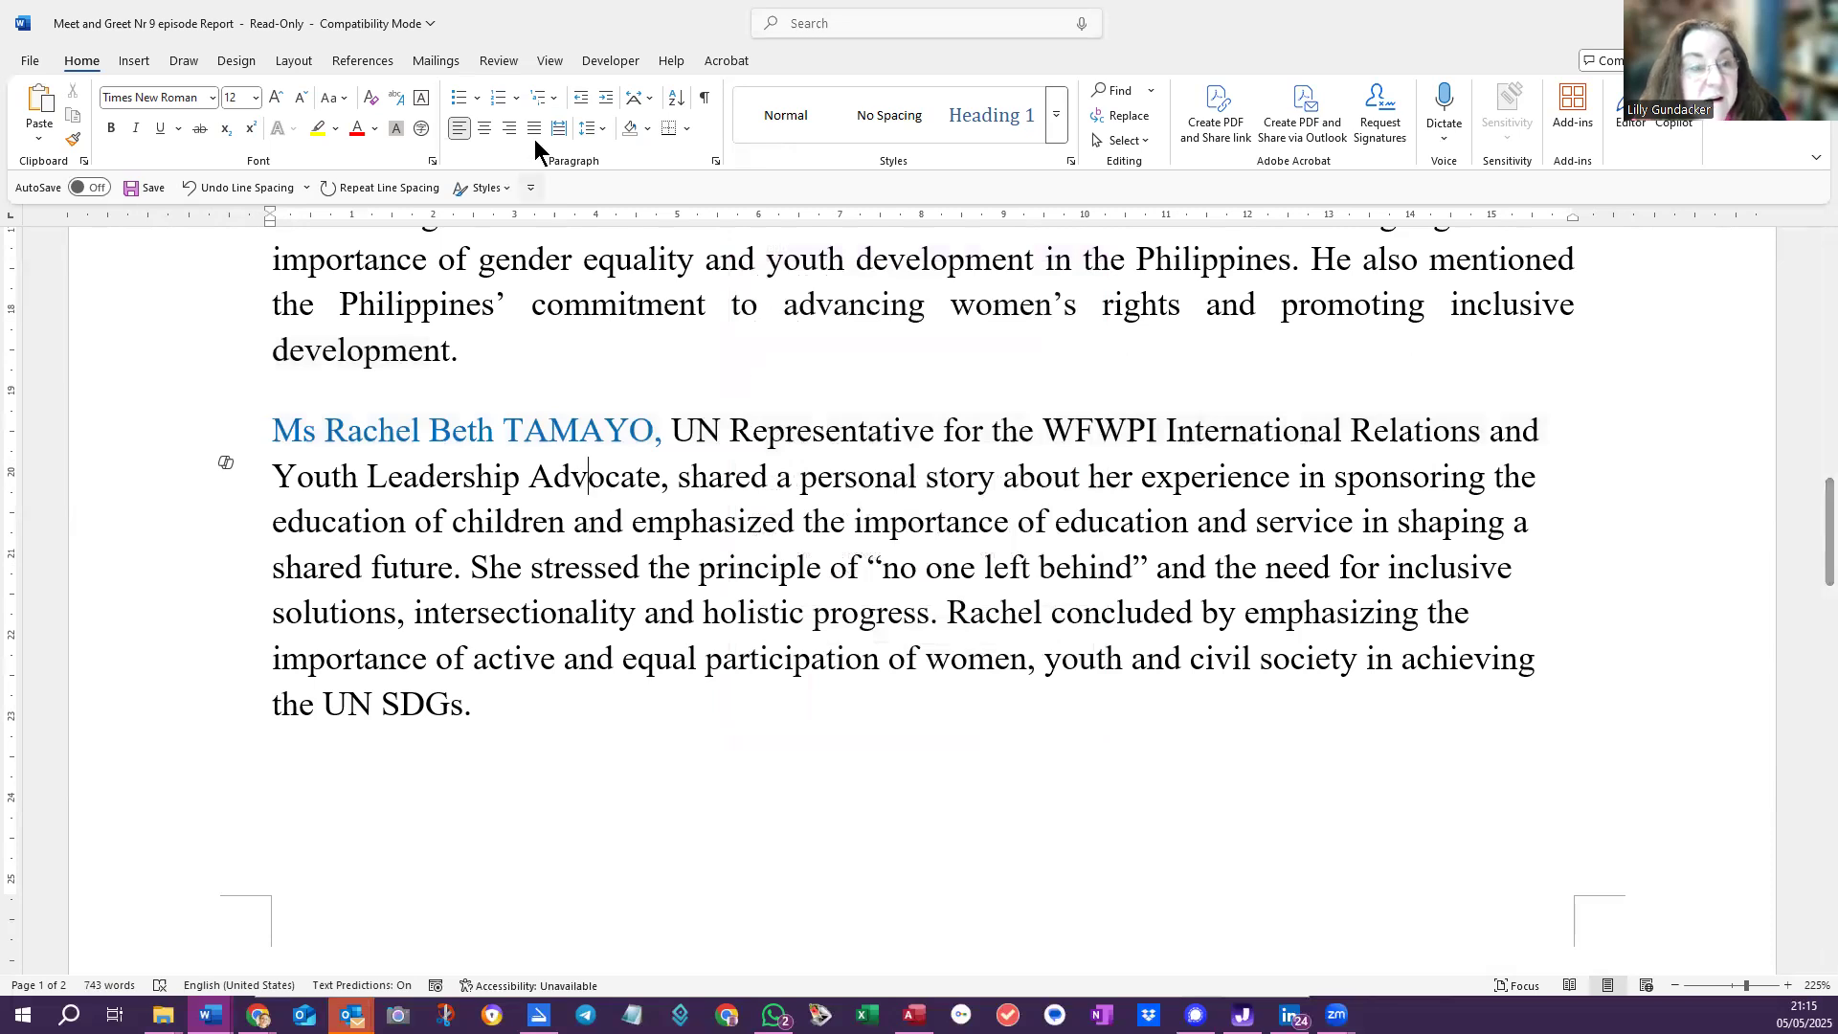
Return to the one-page view and examine spacing and text colour across both pages of the report
left_click(552, 62)
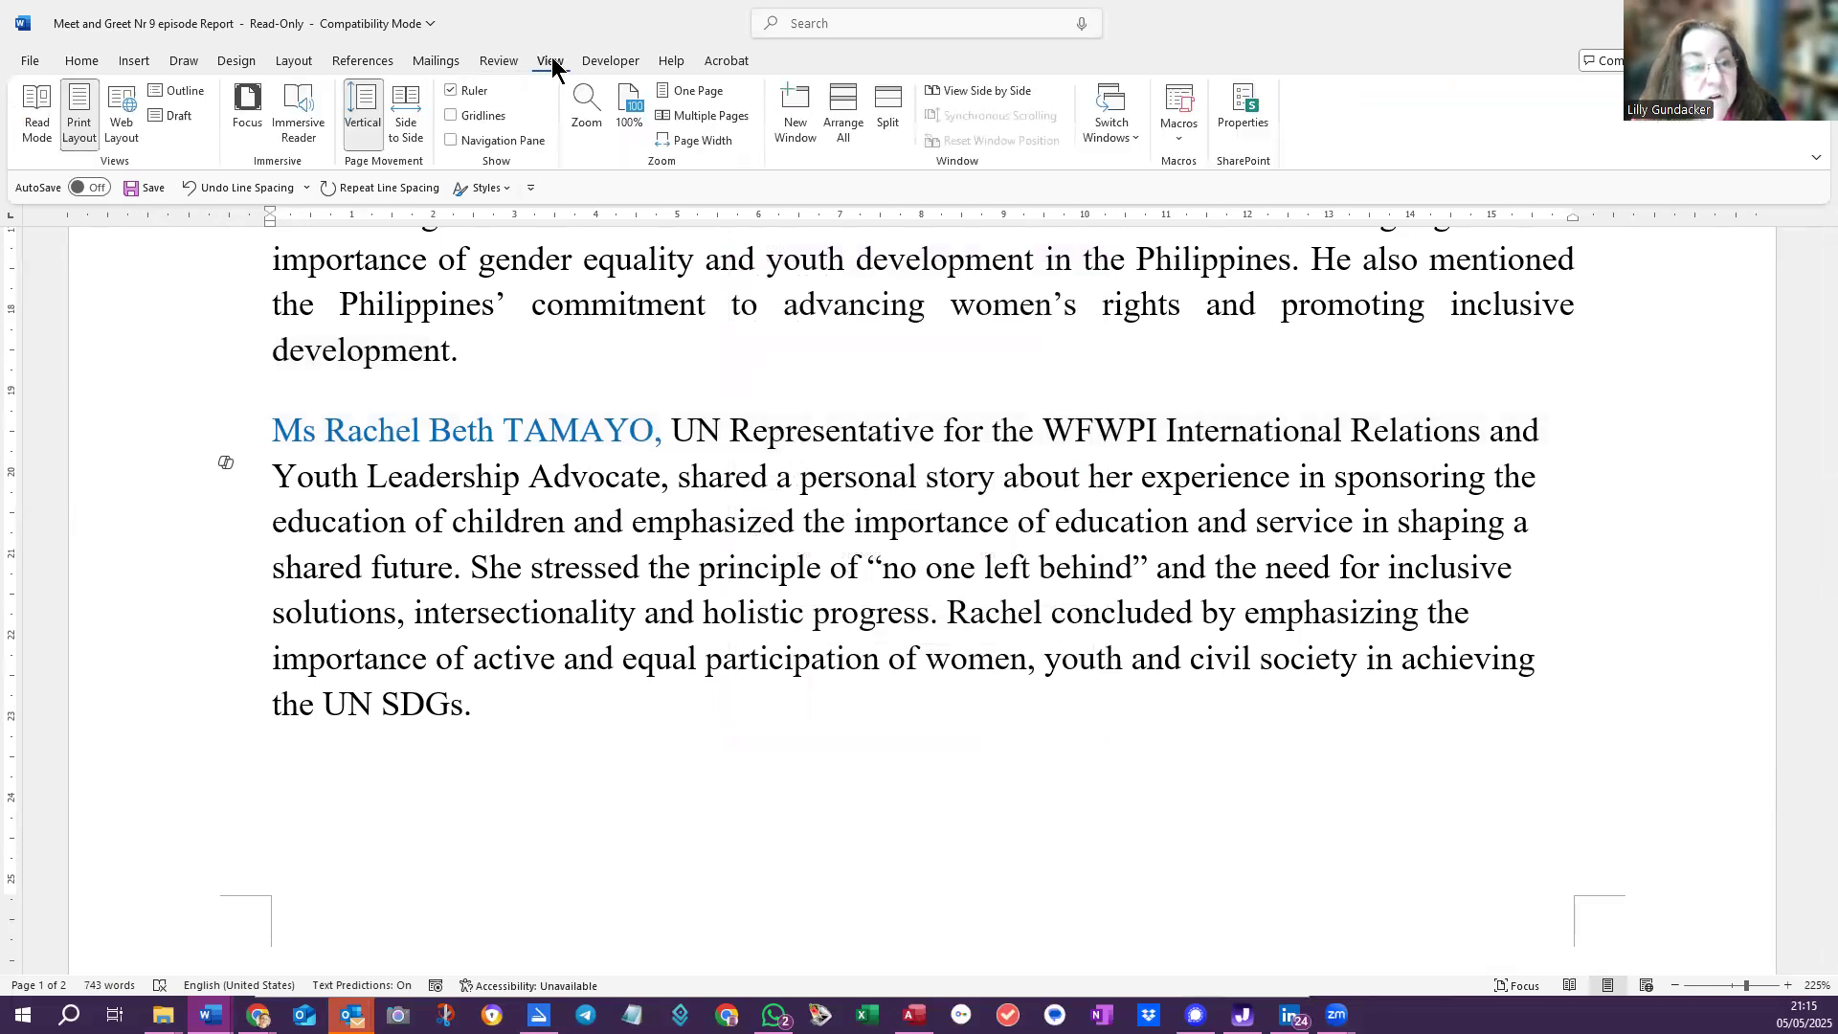
left_click(694, 91)
scroll(1024, 458, "up", 5)
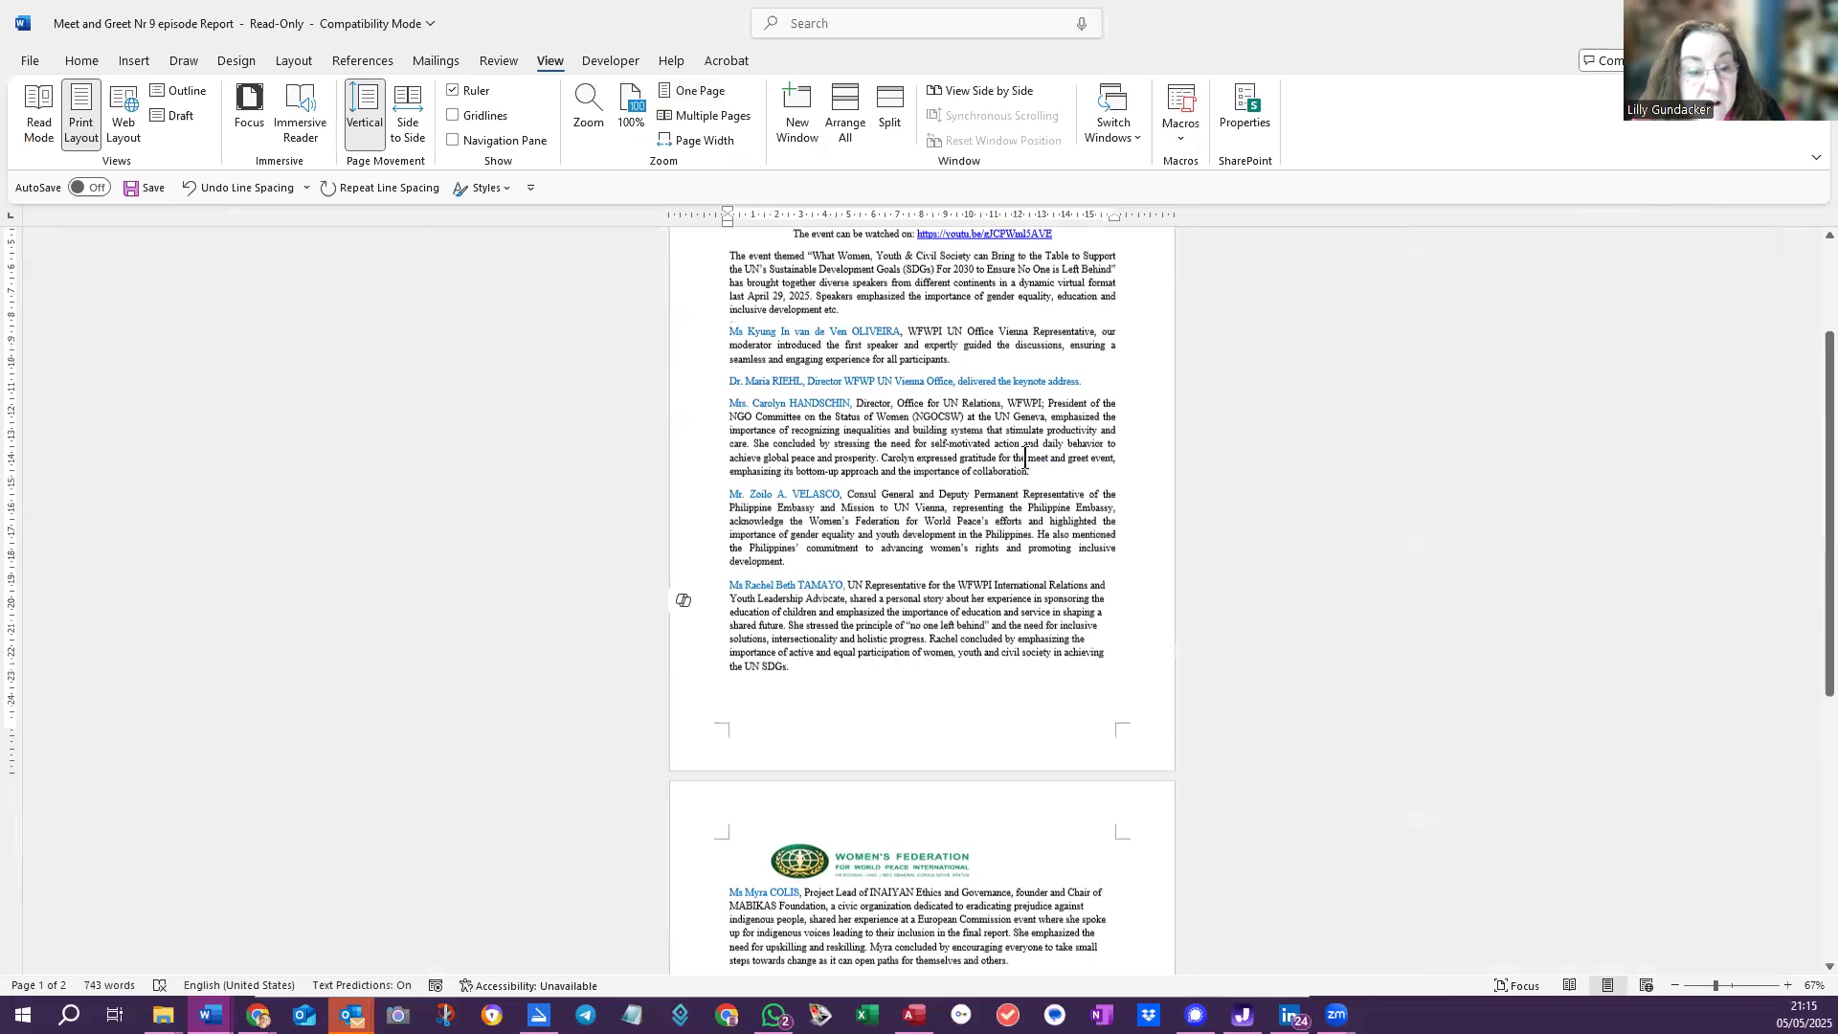
scroll(1025, 458, "up", 1)
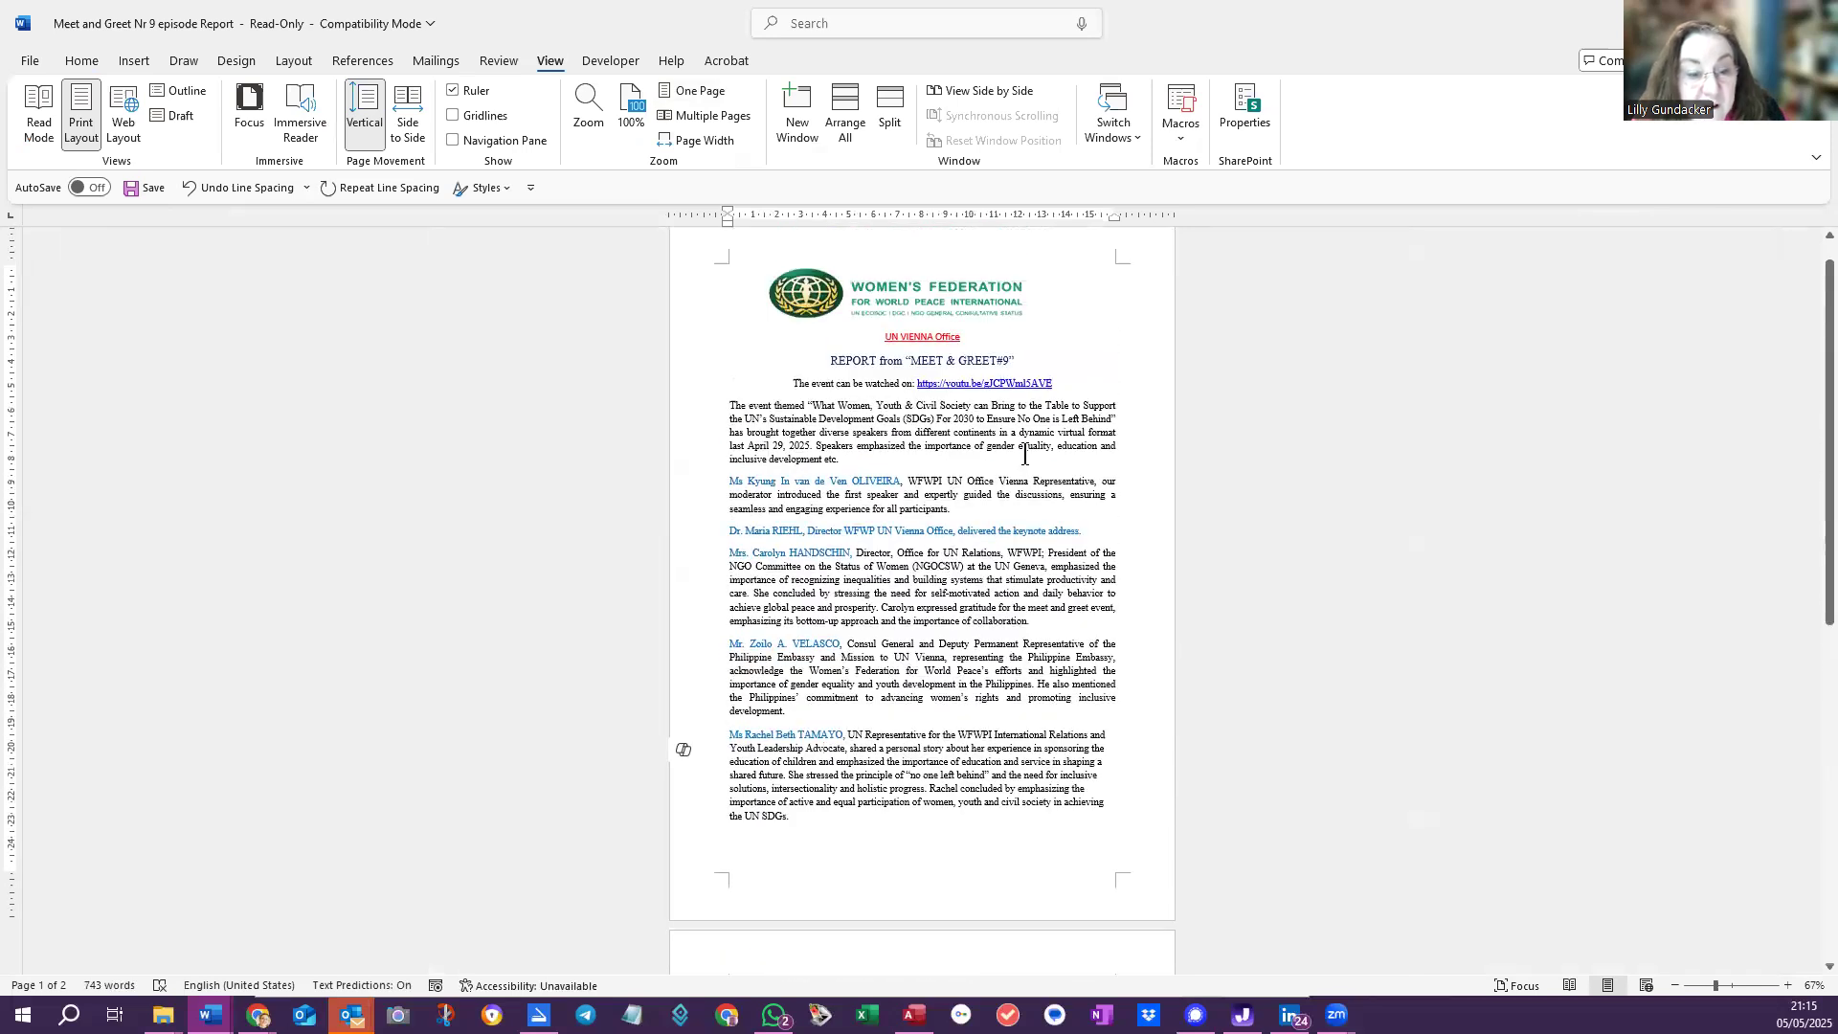
scroll(1025, 457, "down", 1)
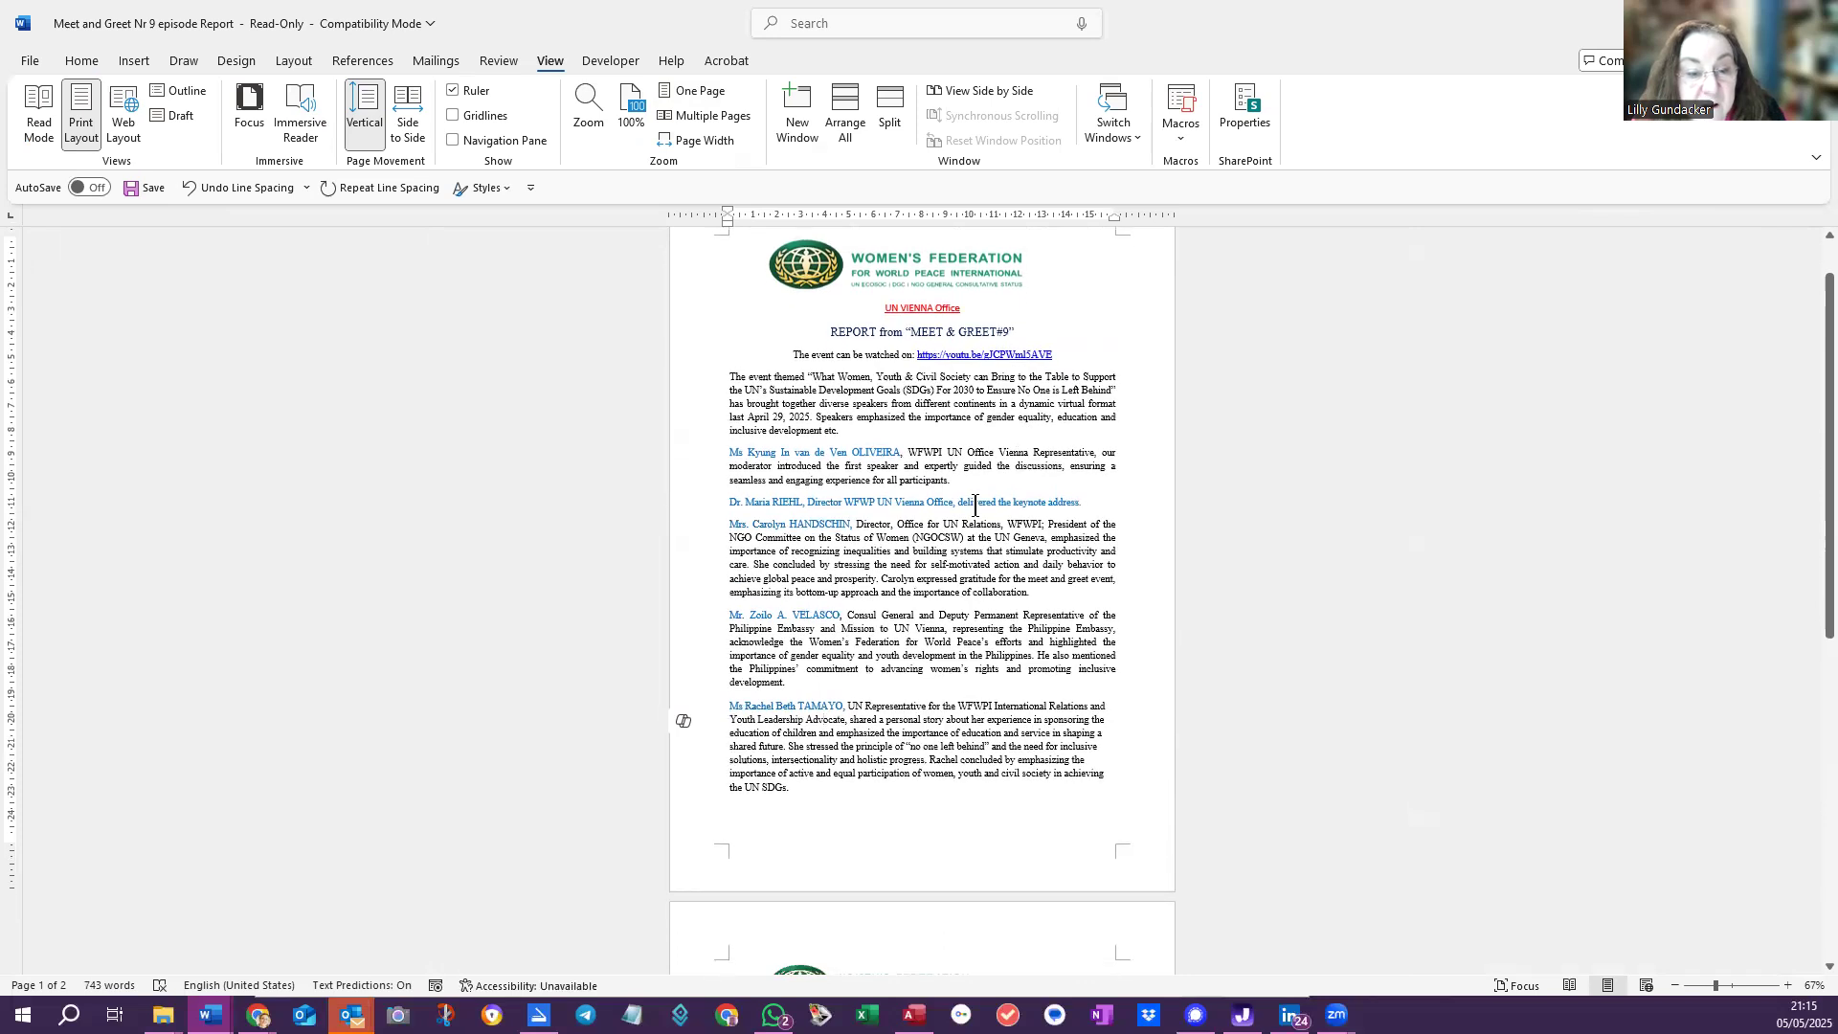
scroll(975, 505, "down", 10)
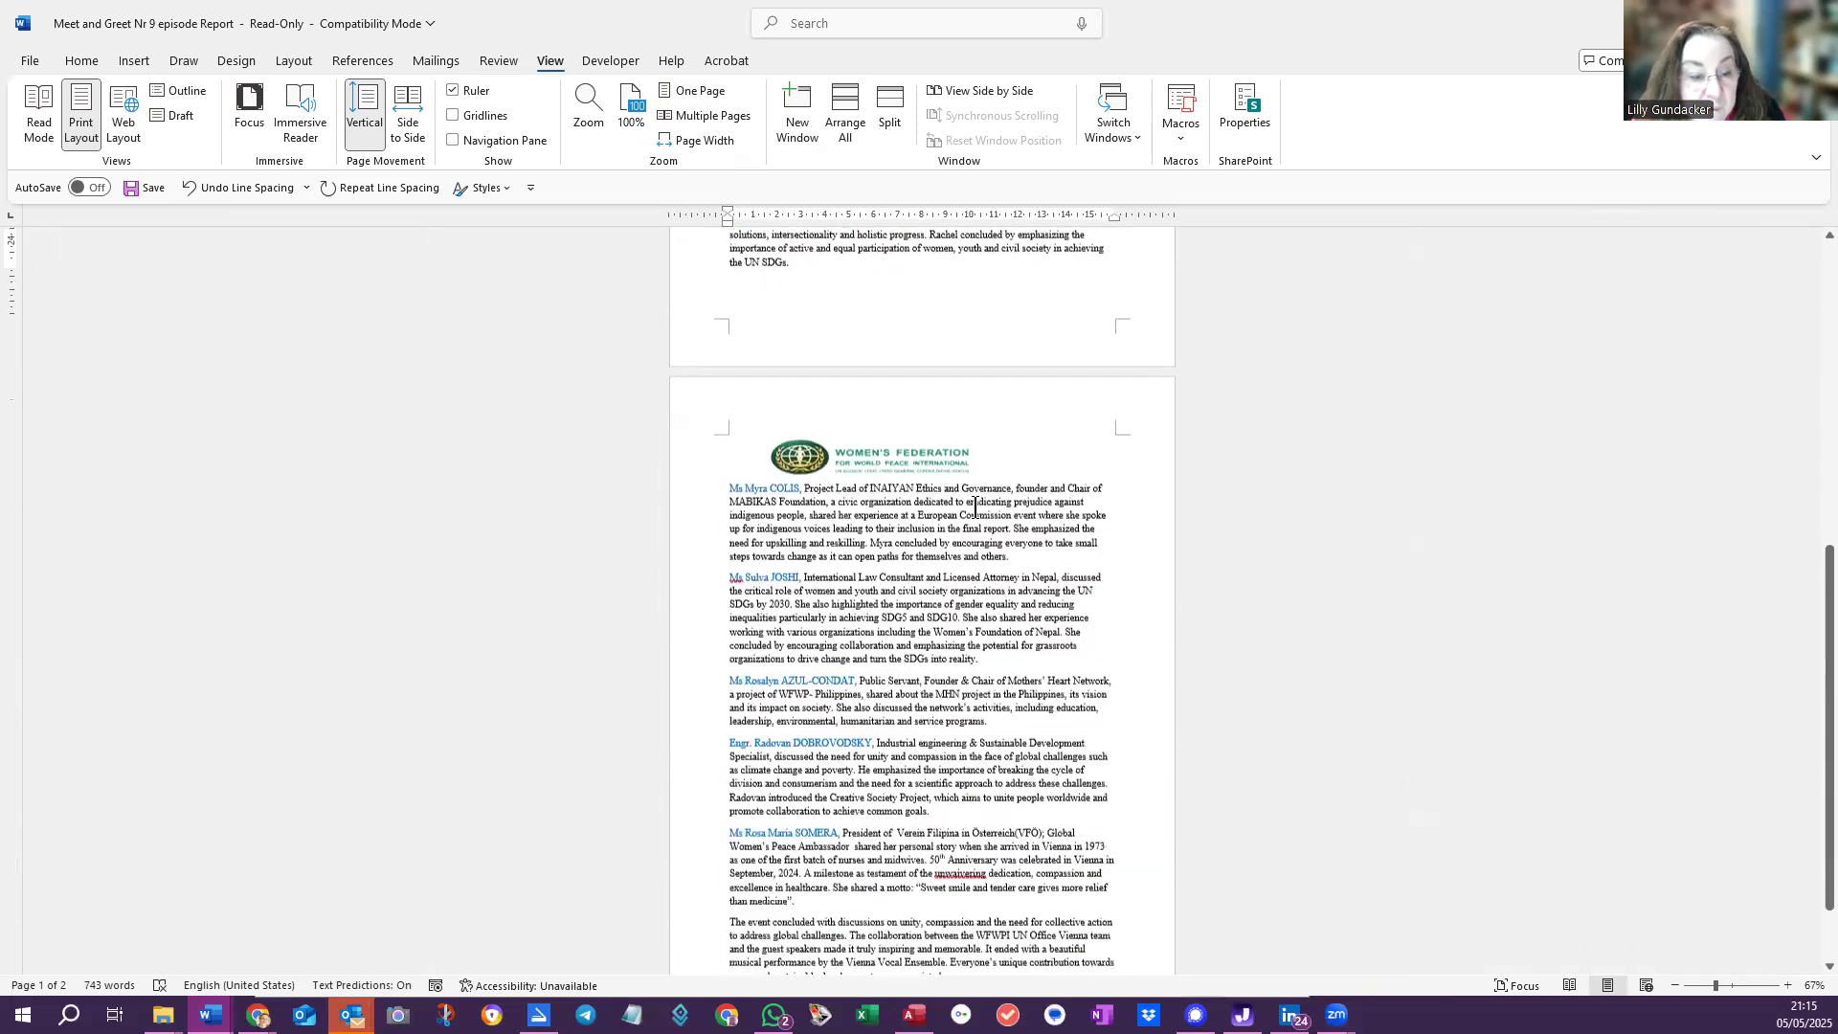
scroll(975, 505, "down", 2)
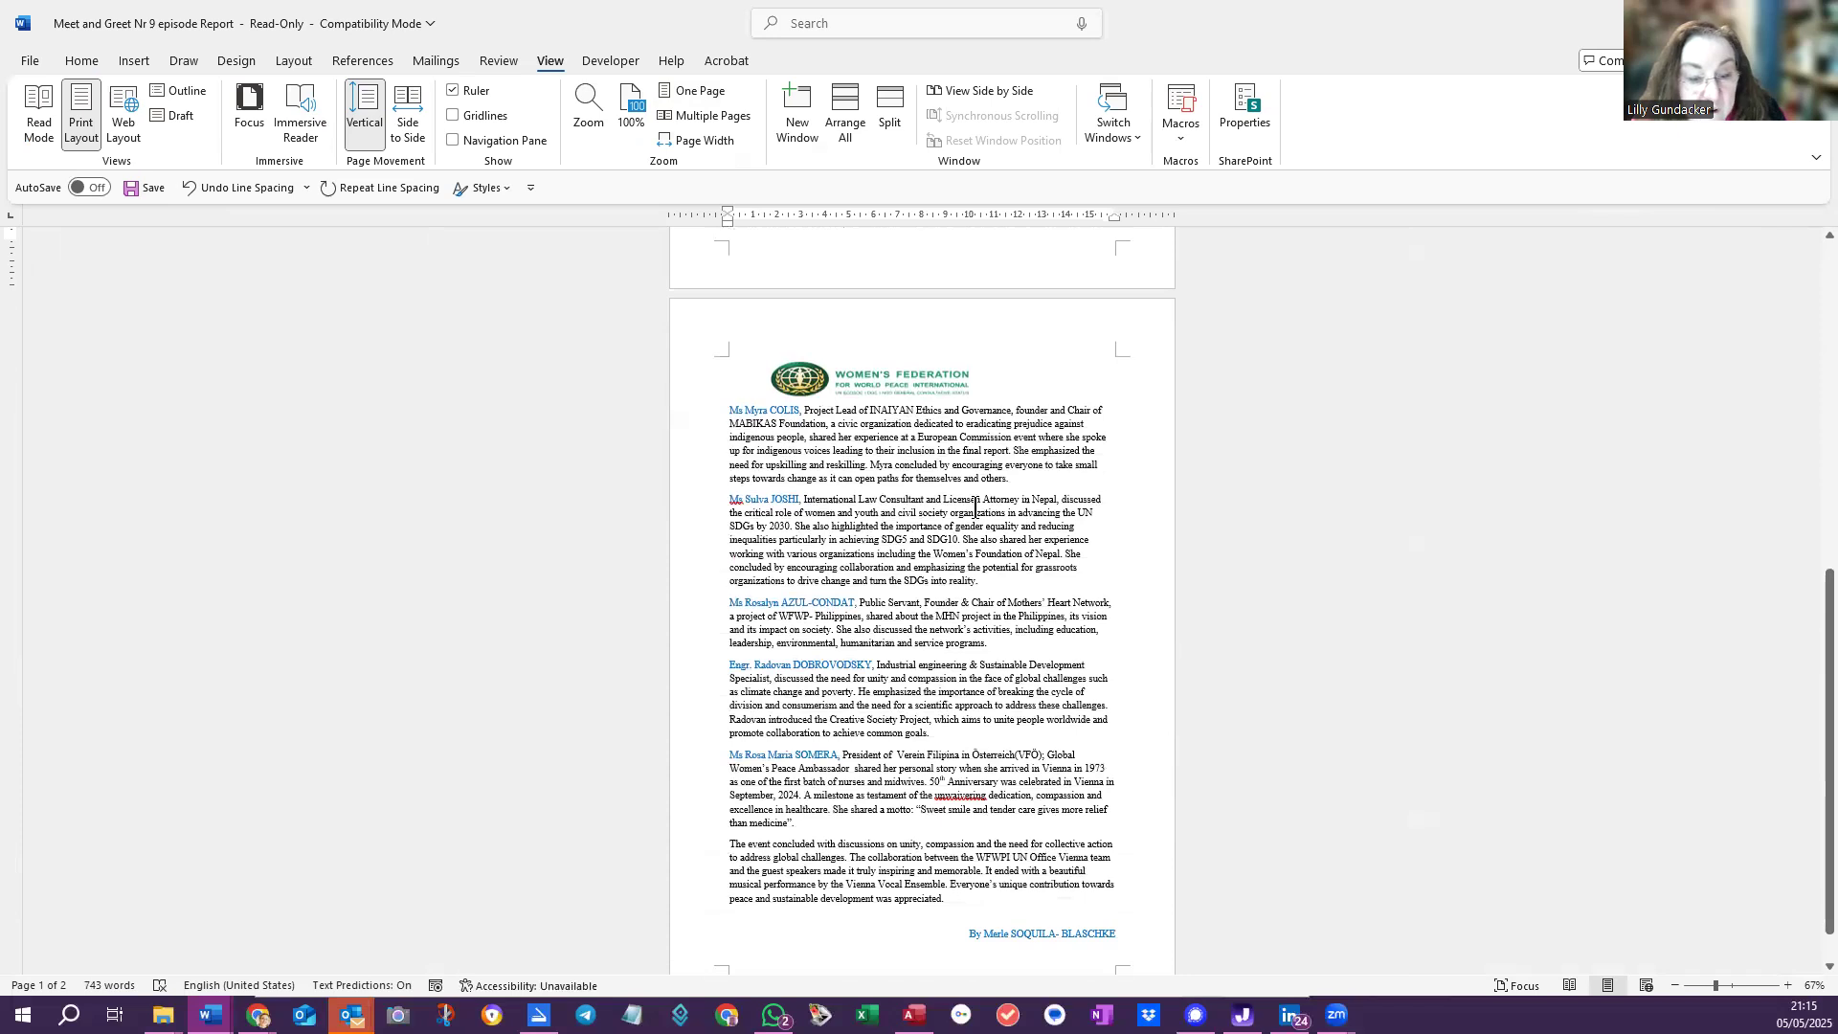
scroll(975, 506, "up", 8)
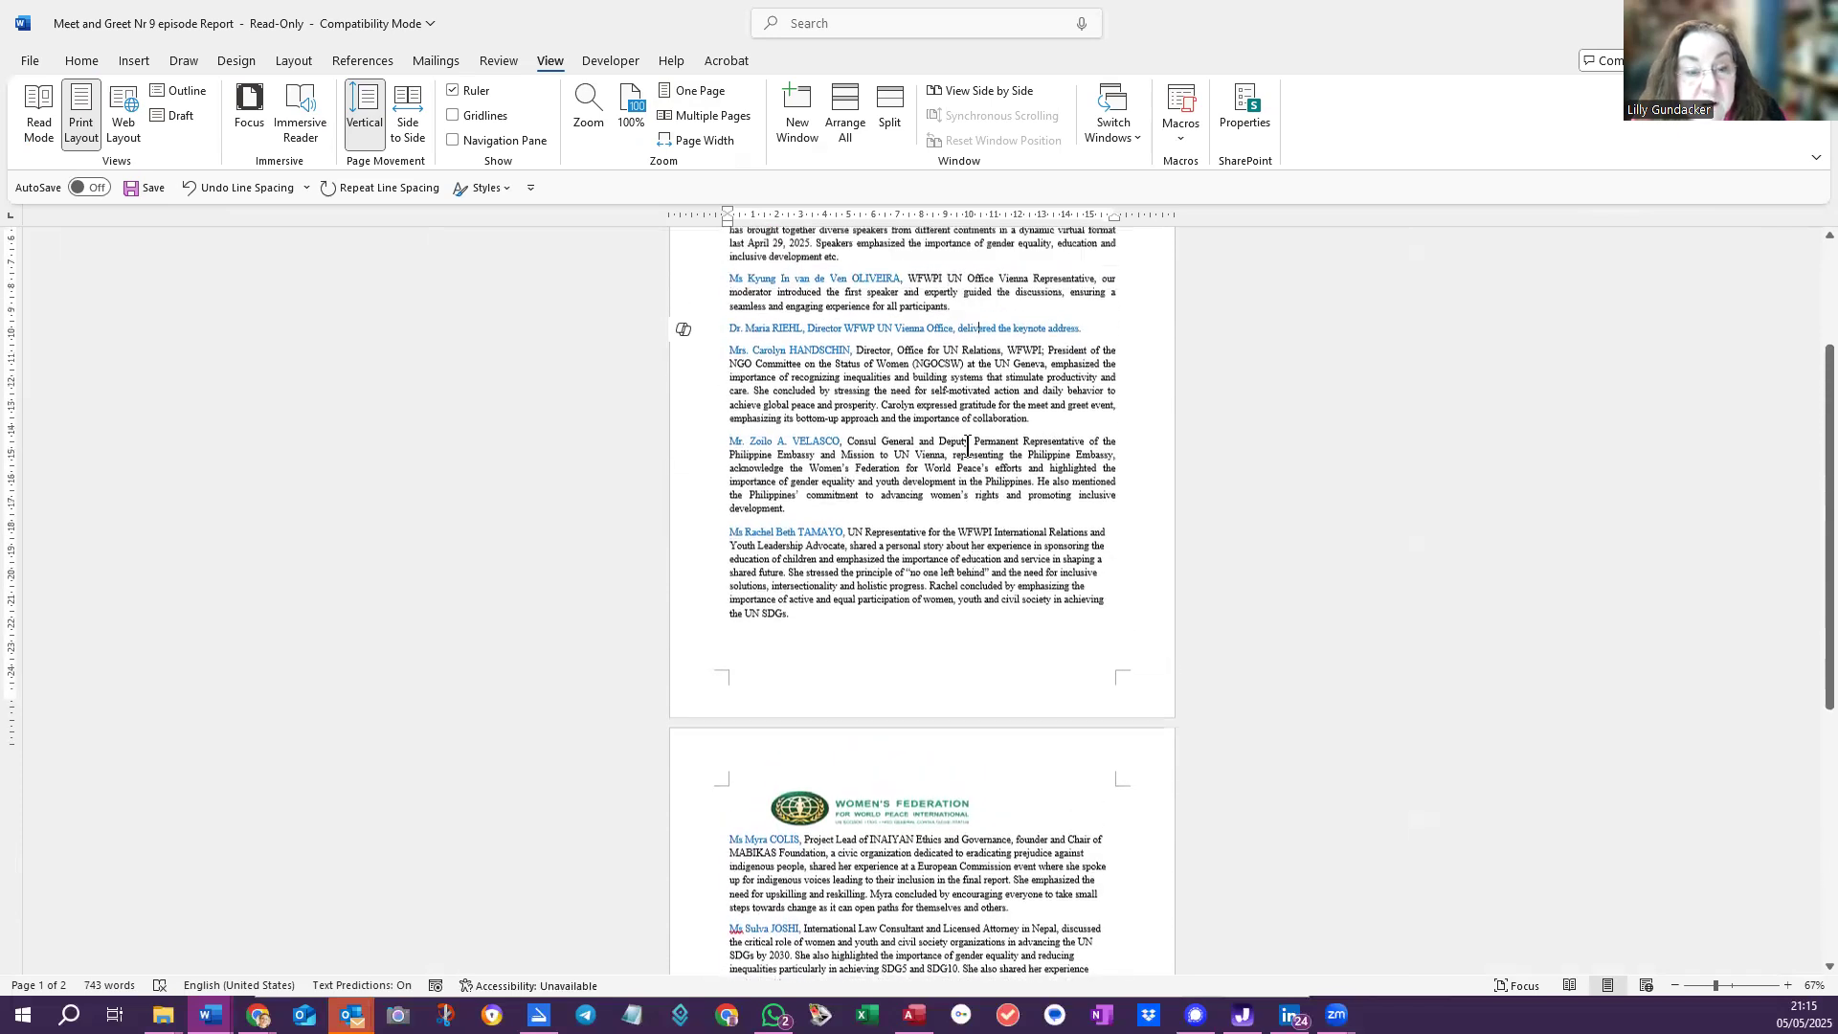
scroll(967, 446, "up", 1)
Set the font colour of "delivered the keynote address." in the UN Vienna Office director's line to black
left_click(81, 60)
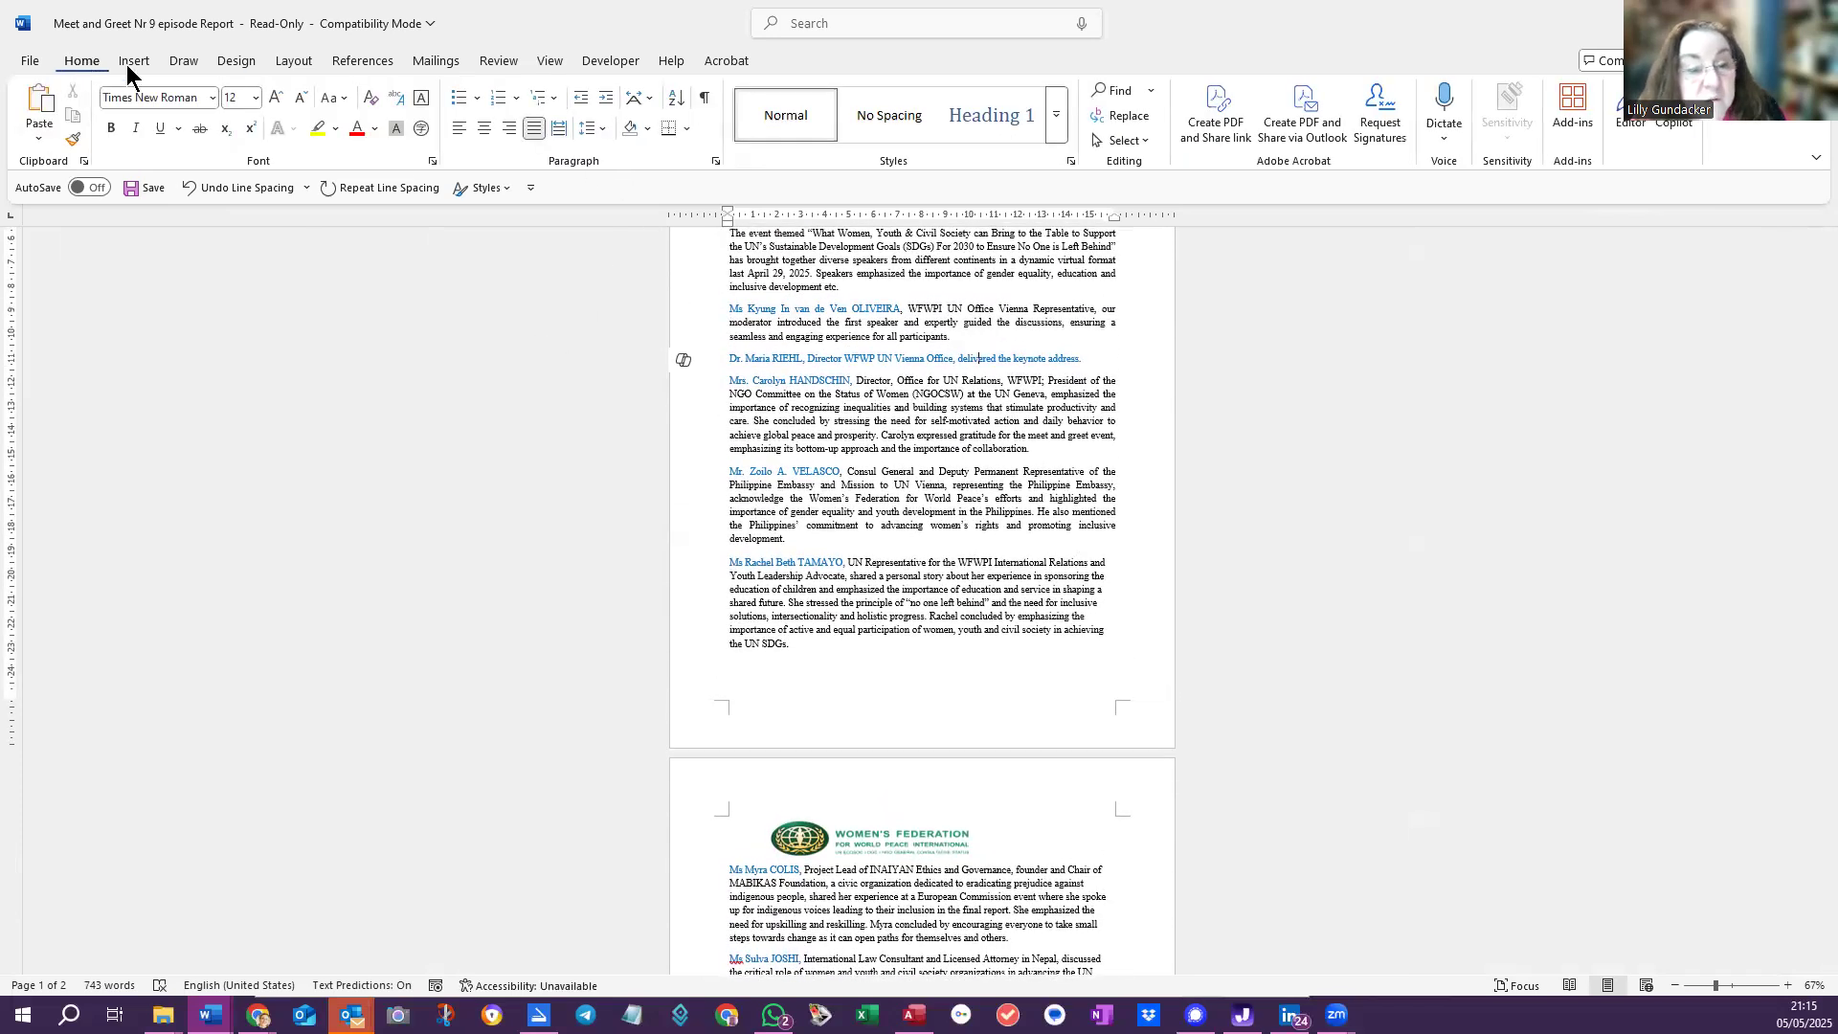
left_click_drag(956, 358, 1089, 355)
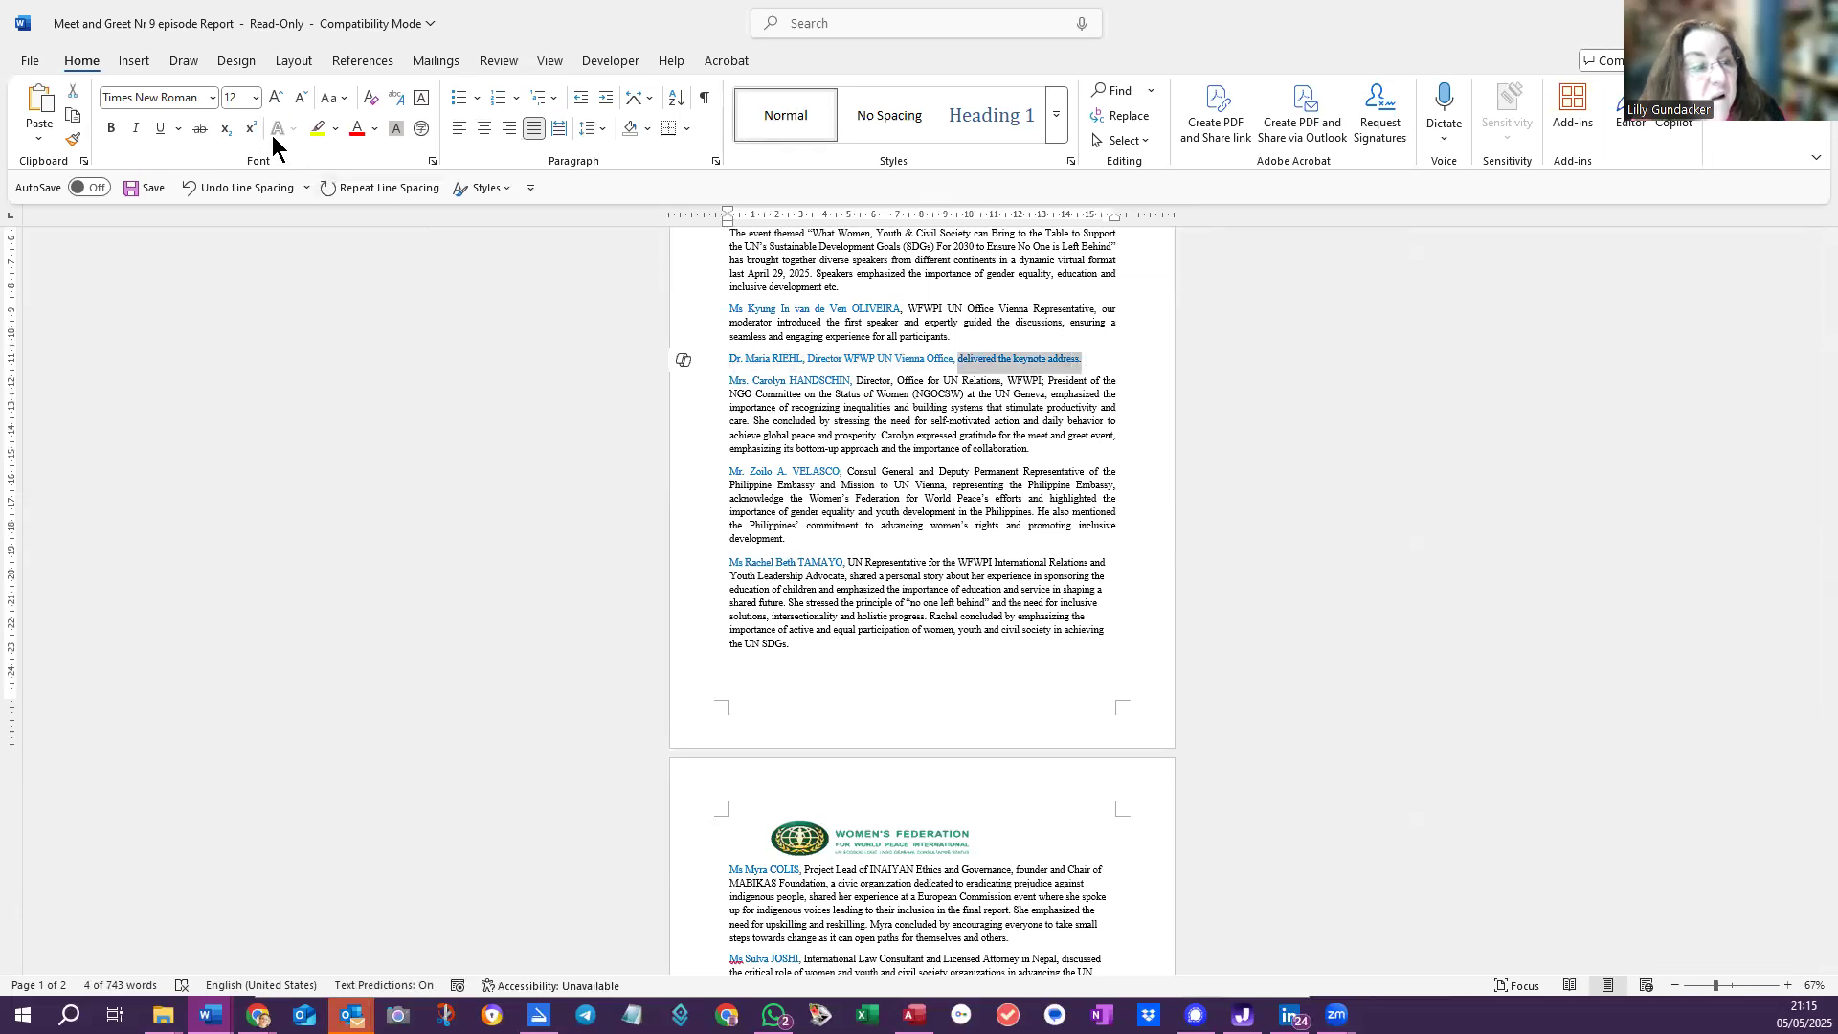
left_click(375, 129)
left_click(372, 194)
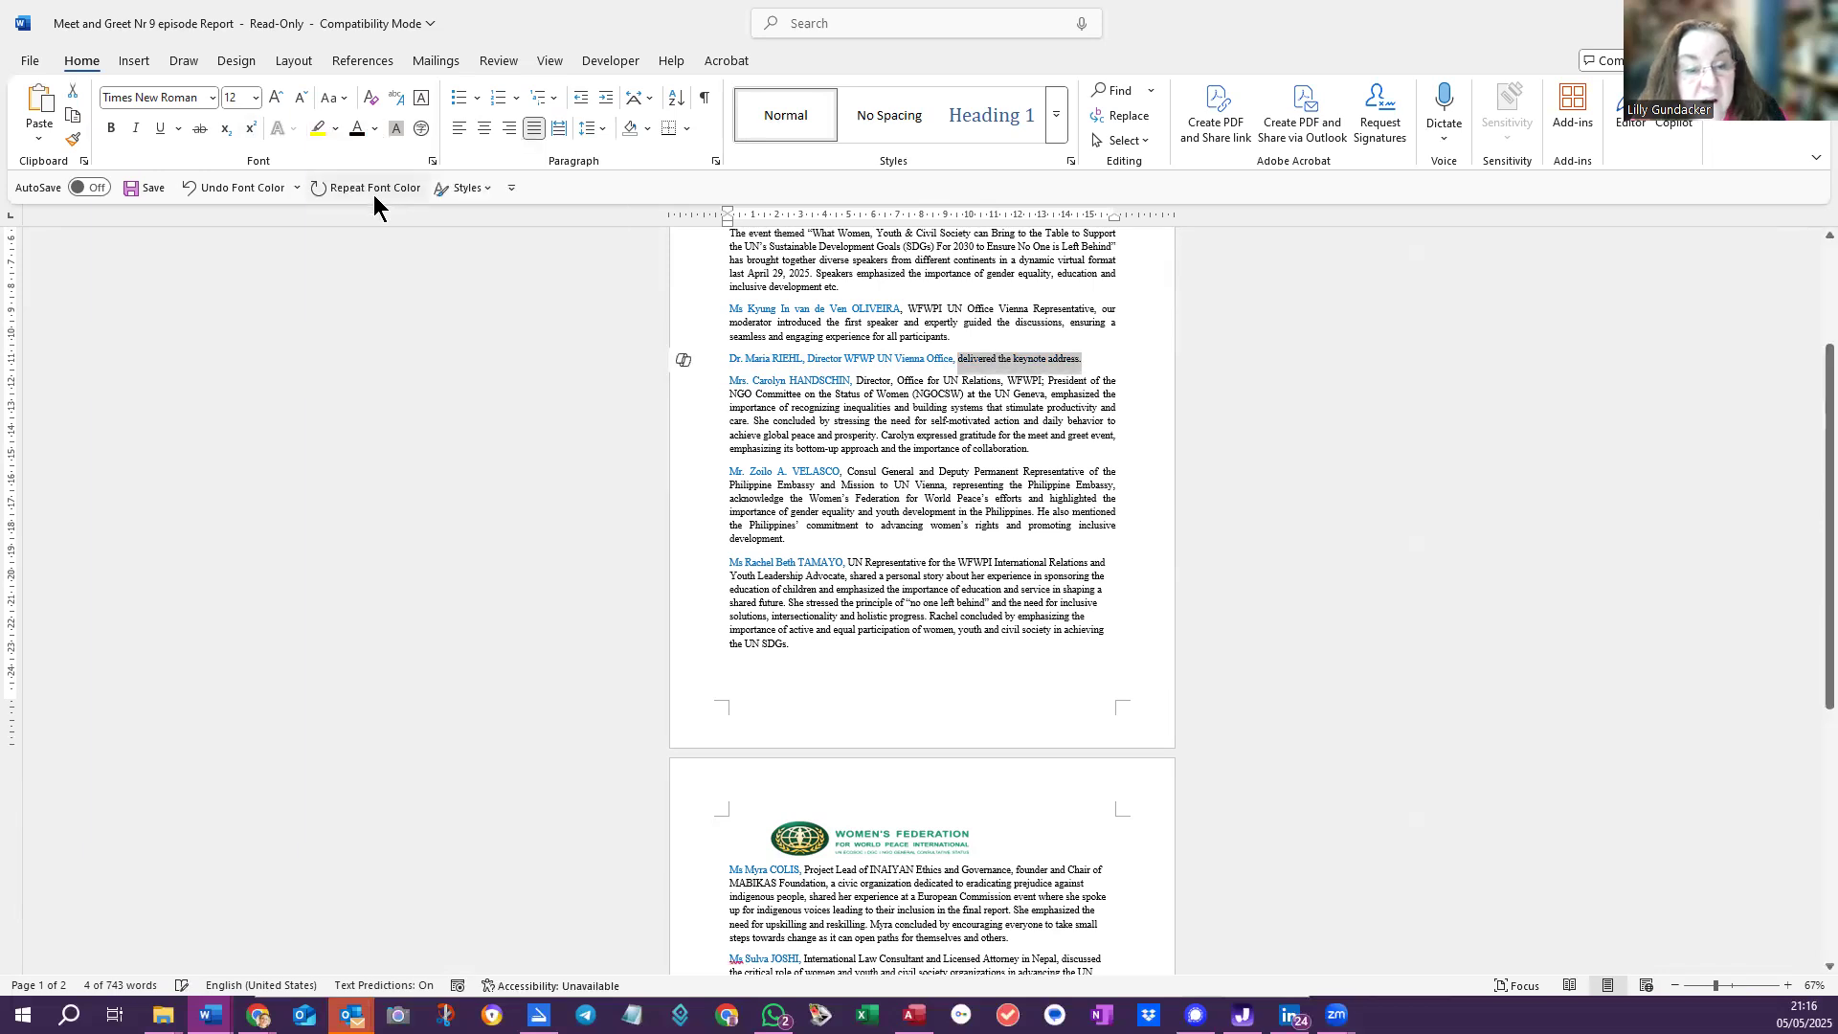
left_click(900, 575)
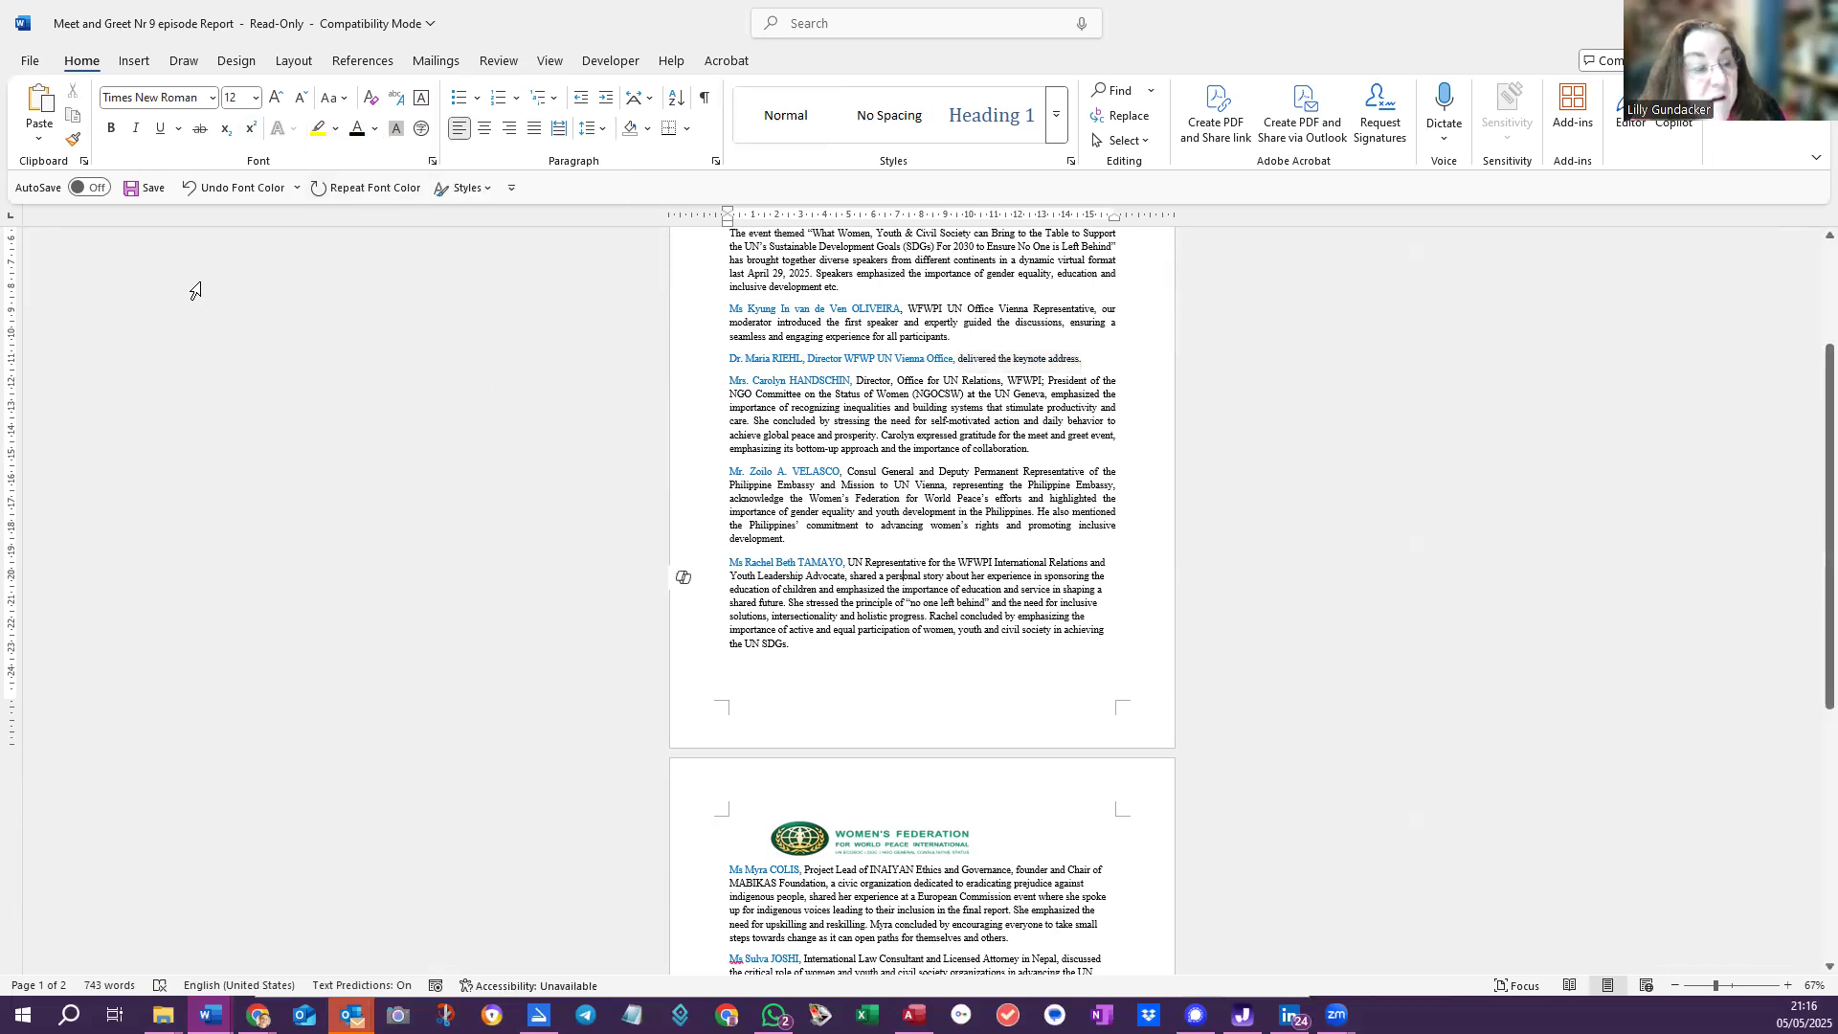
Save a copy of the report as the Word Document "Meet and Greet Nr 9 episode Report-ed" in the Dropbox folder WFWP1-Files
left_click(30, 63)
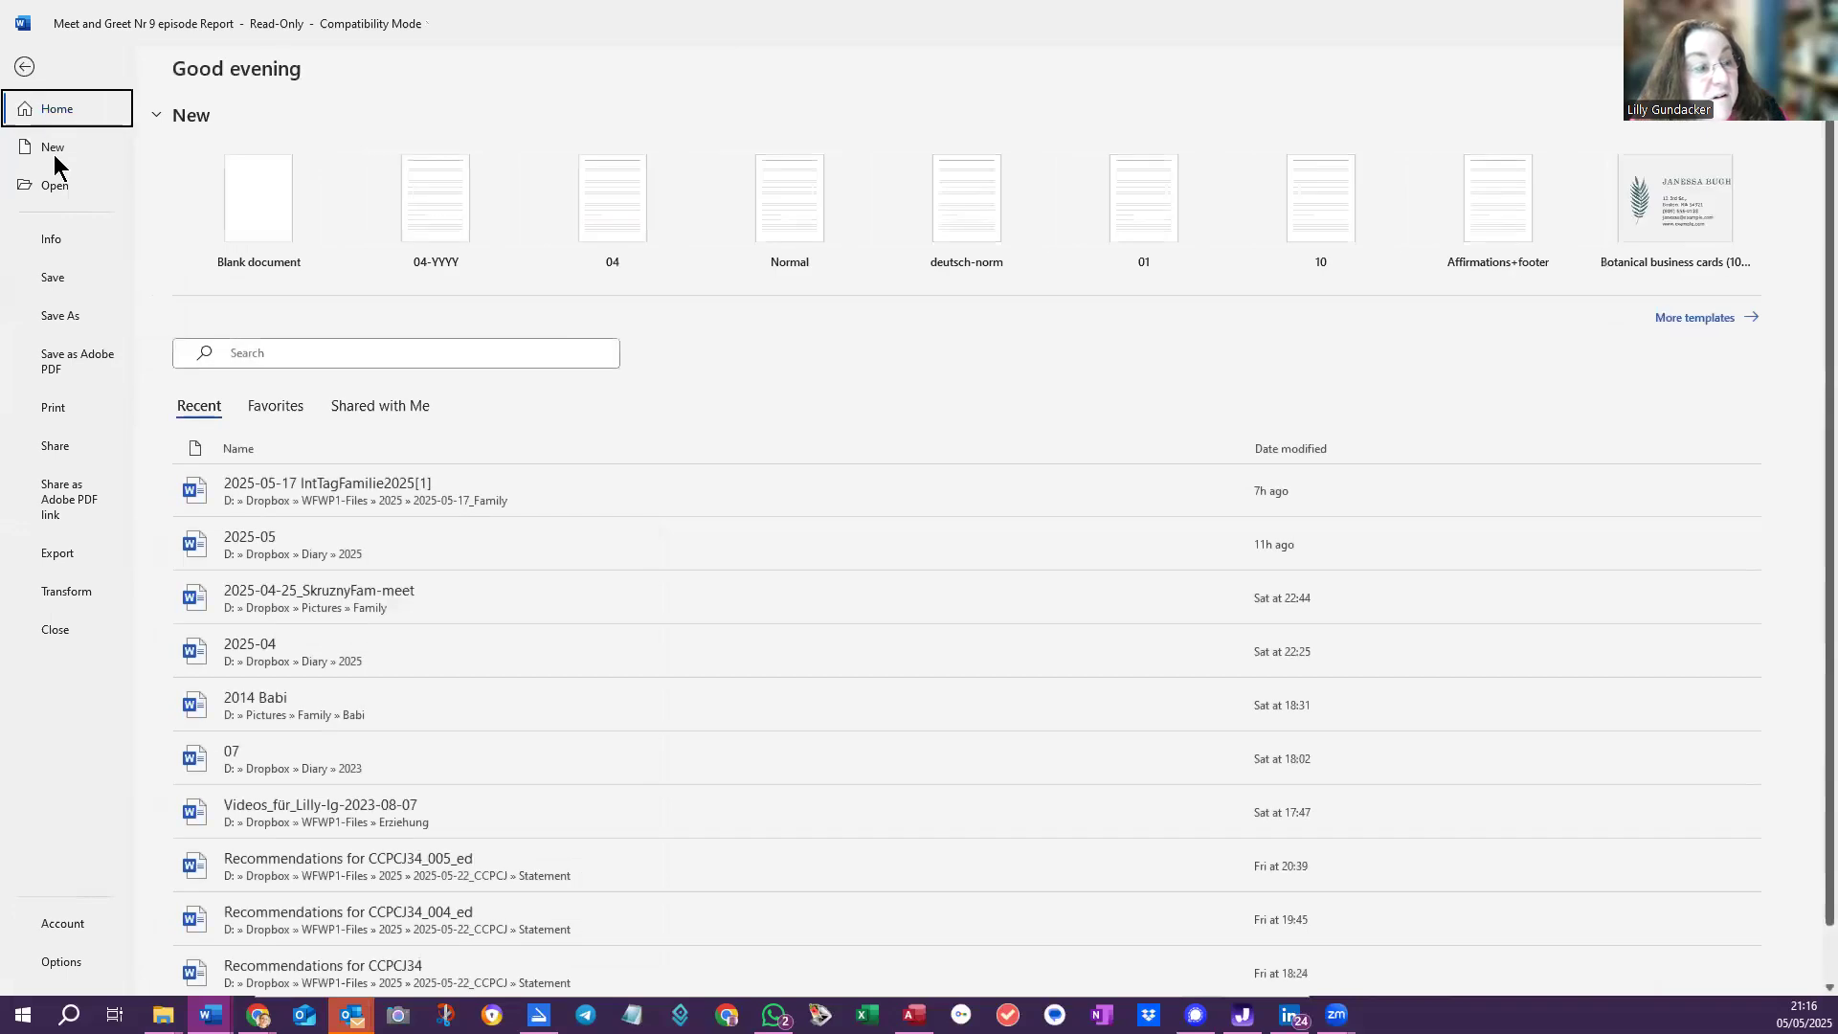
left_click(64, 316)
left_click(665, 145)
left_click(665, 145)
type("-")
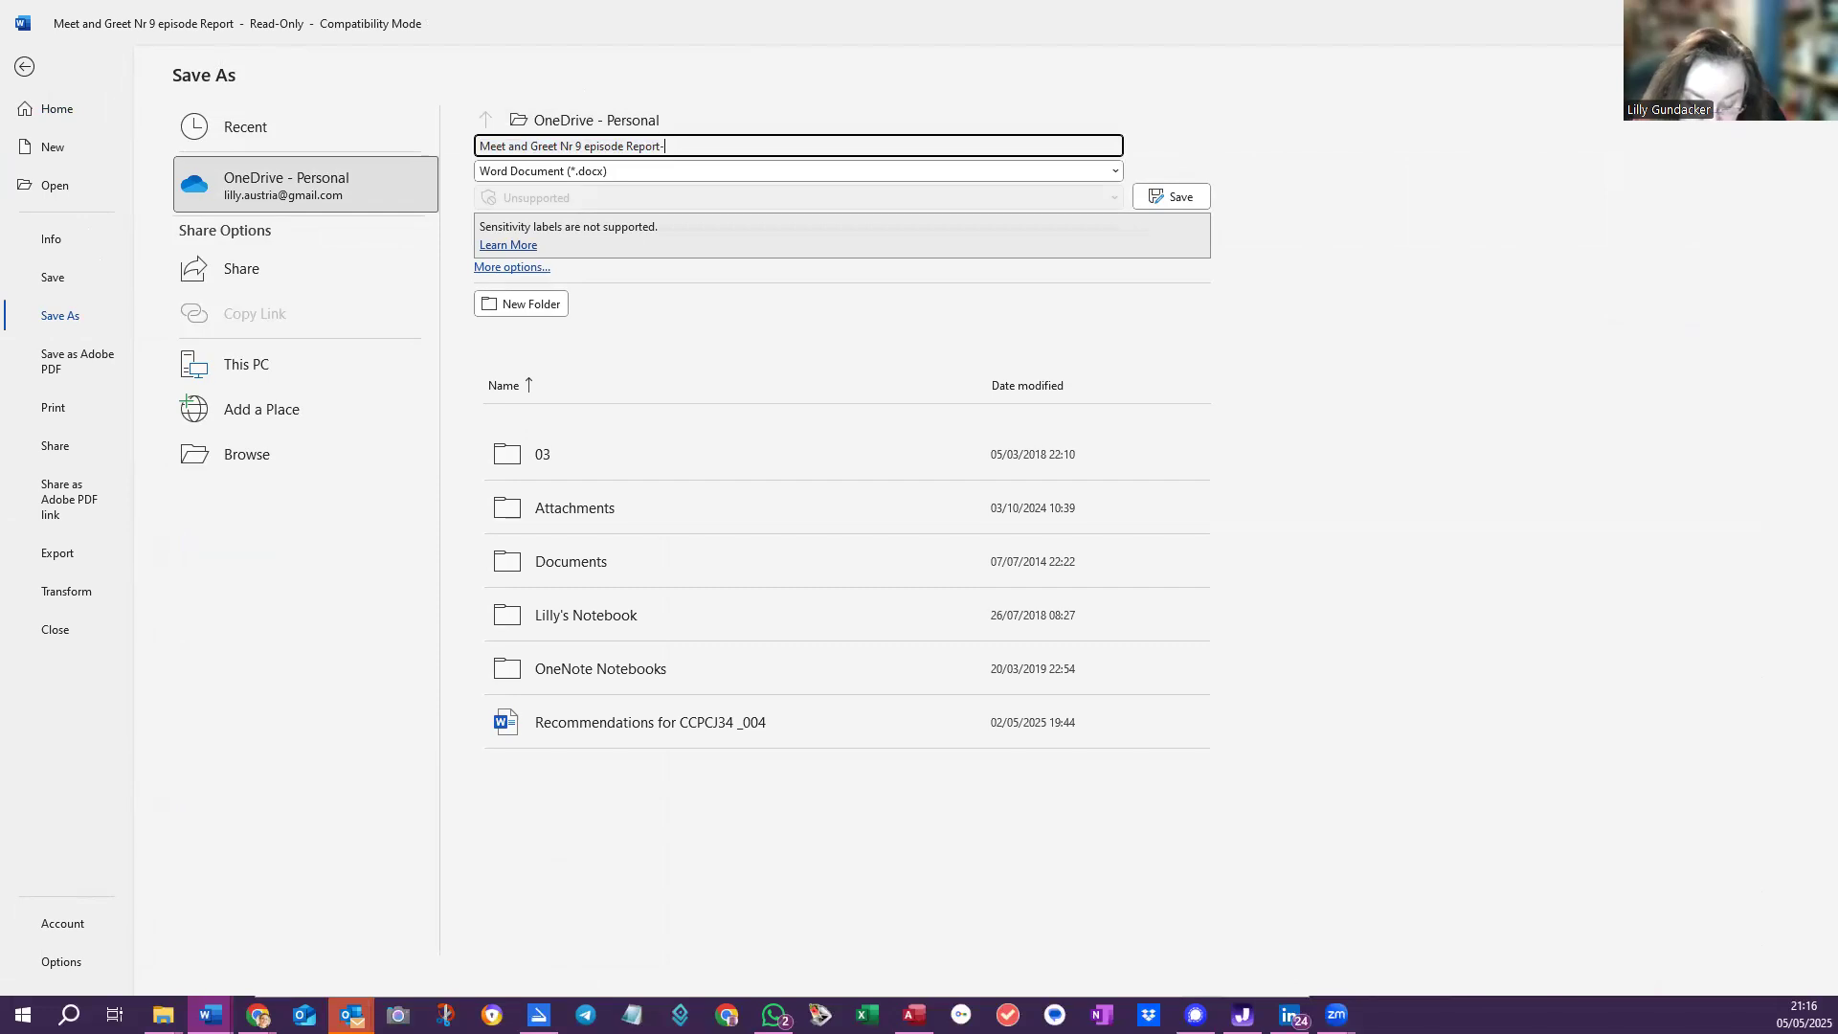
type("ed")
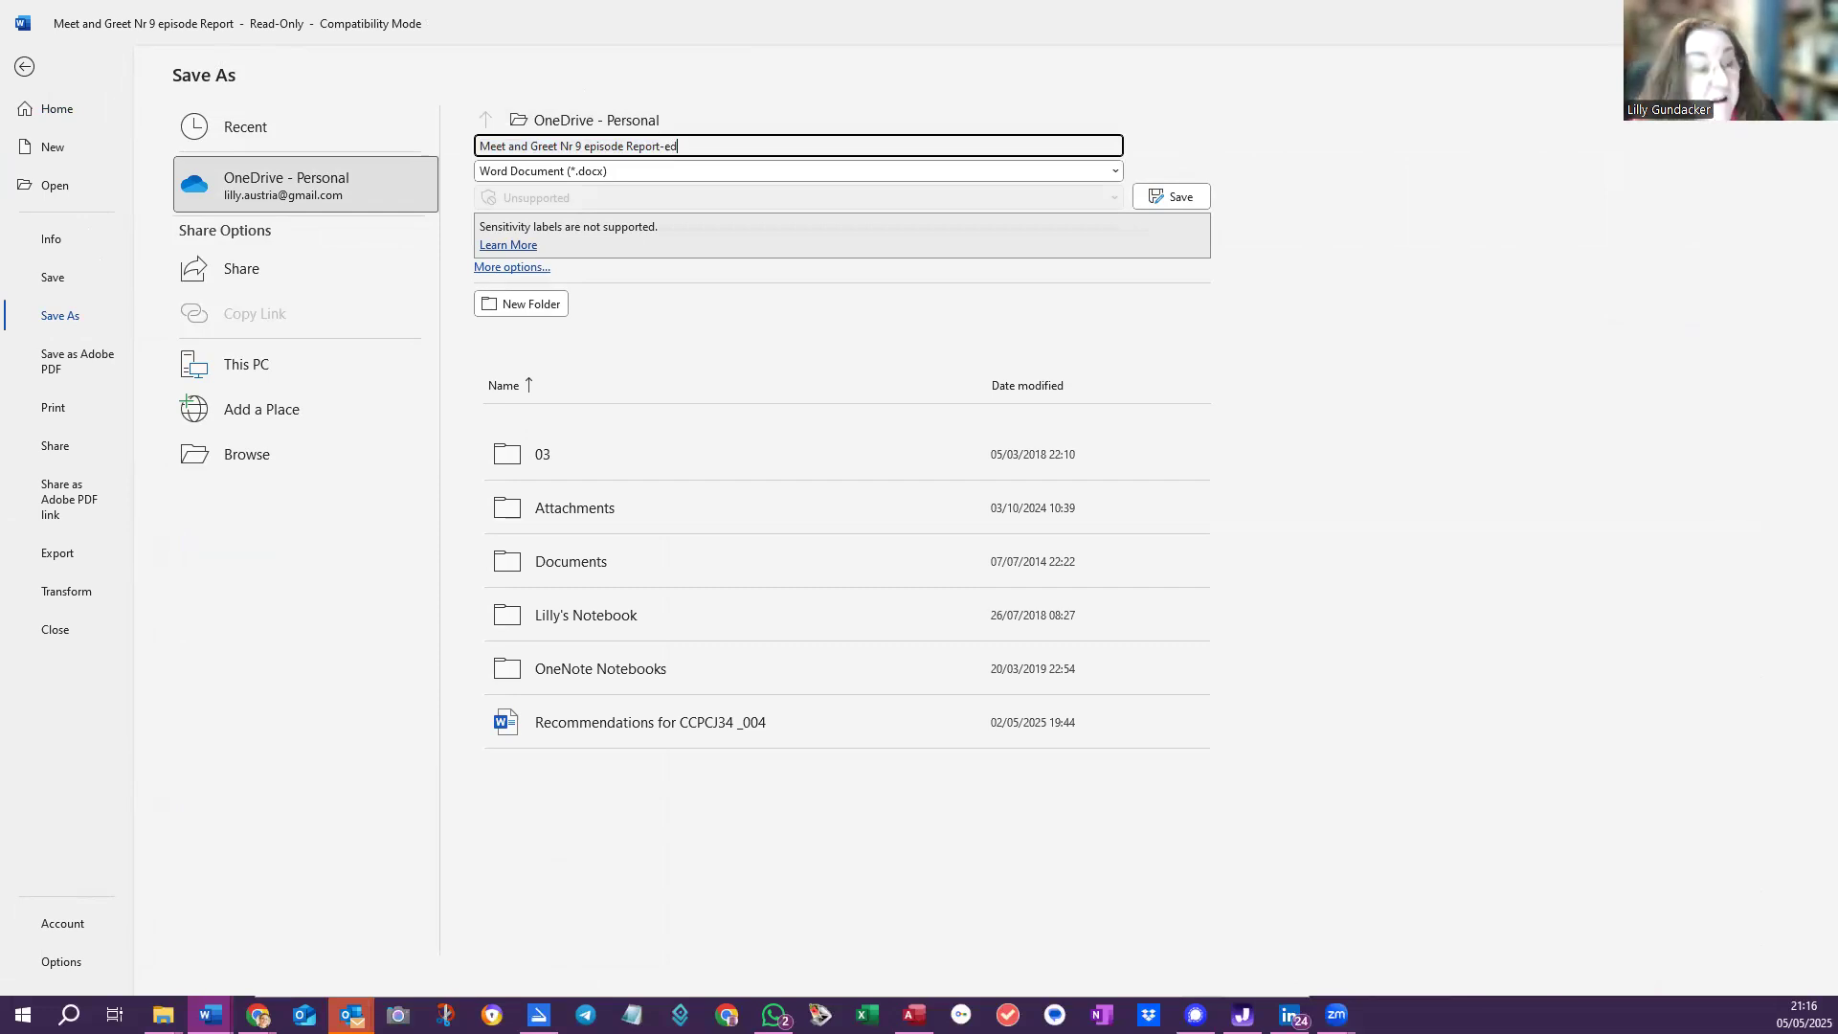
left_click(225, 454)
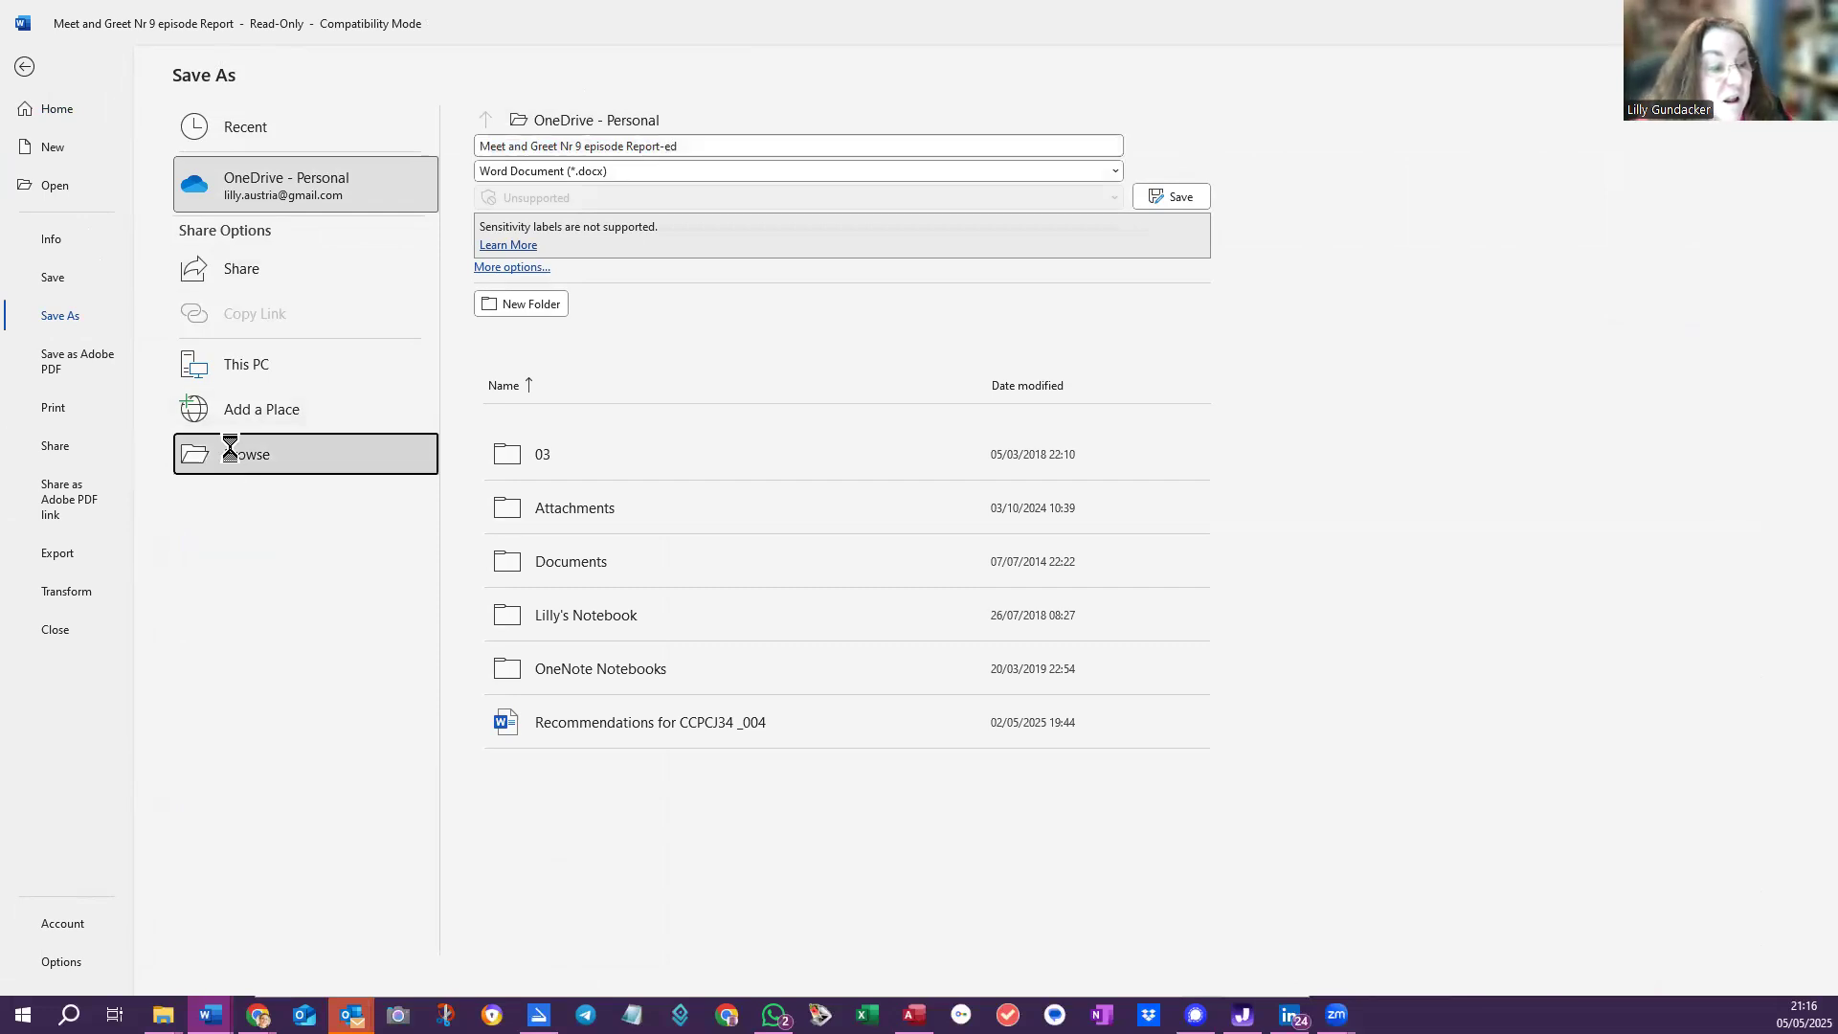
scroll(102, 239, "up", 3)
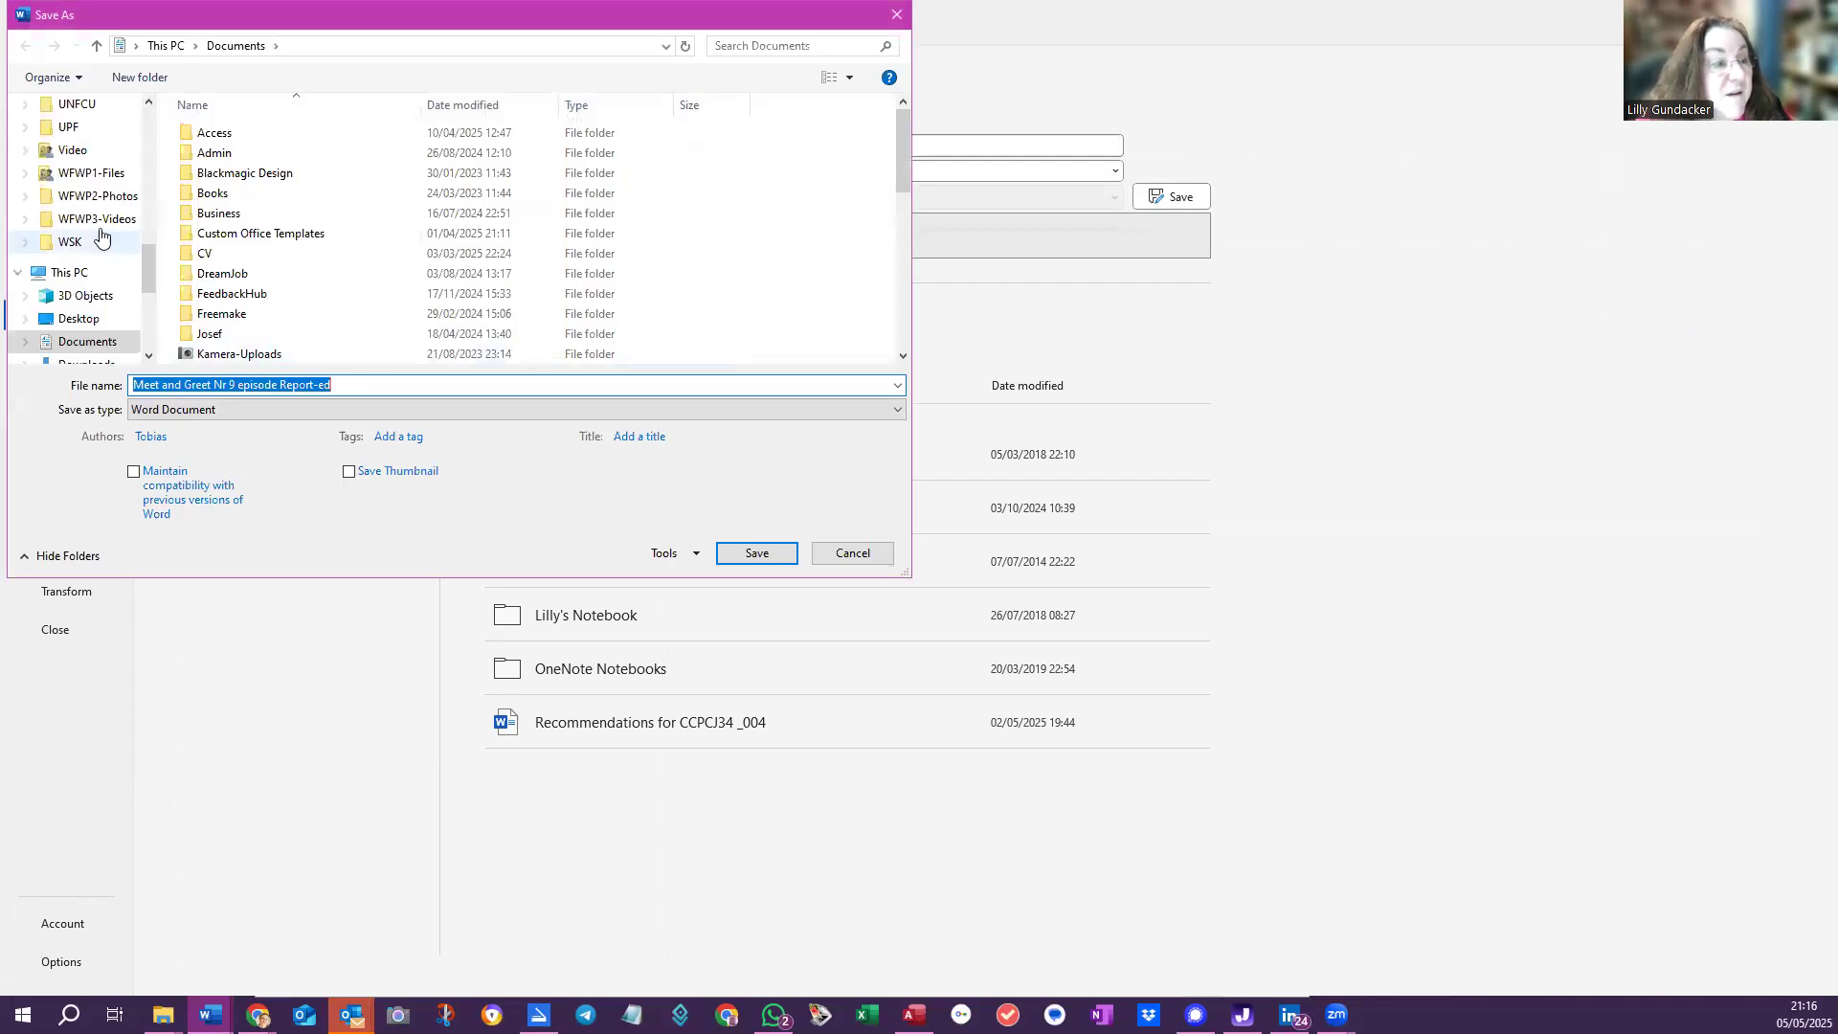
left_click(96, 173)
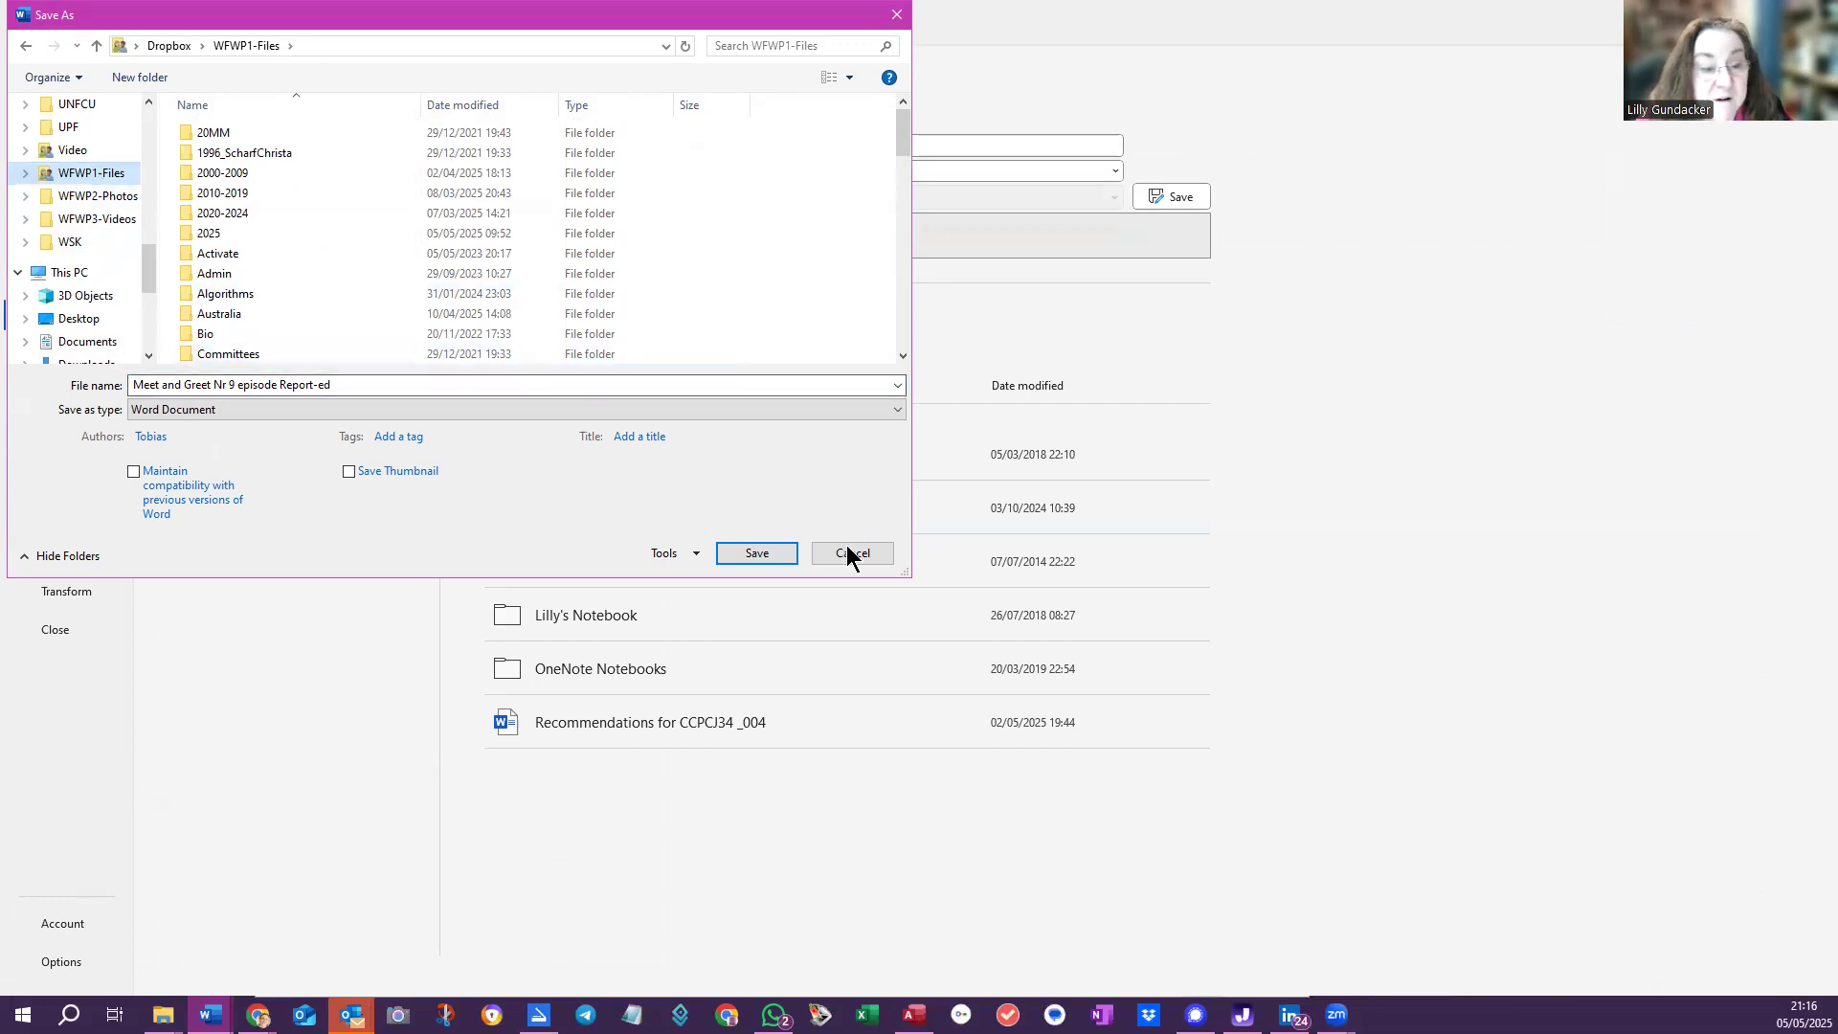
left_click(769, 554)
mouse_move(1337, 1014)
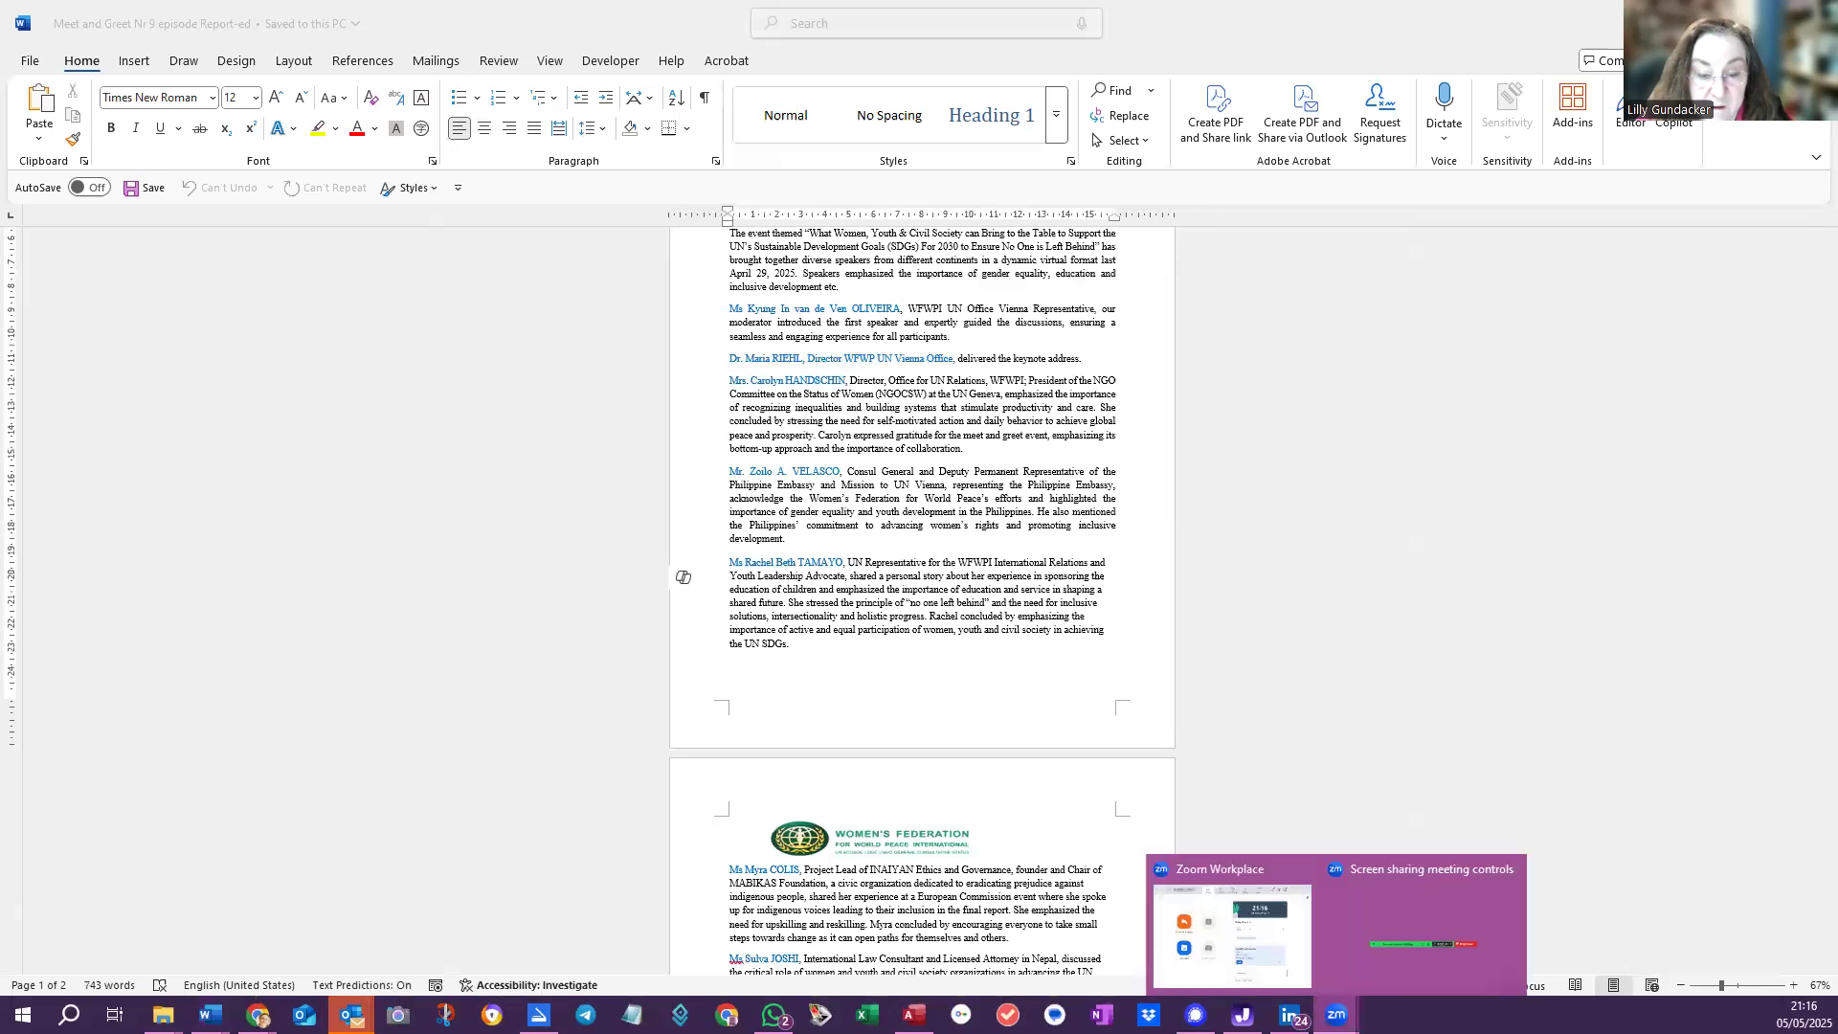